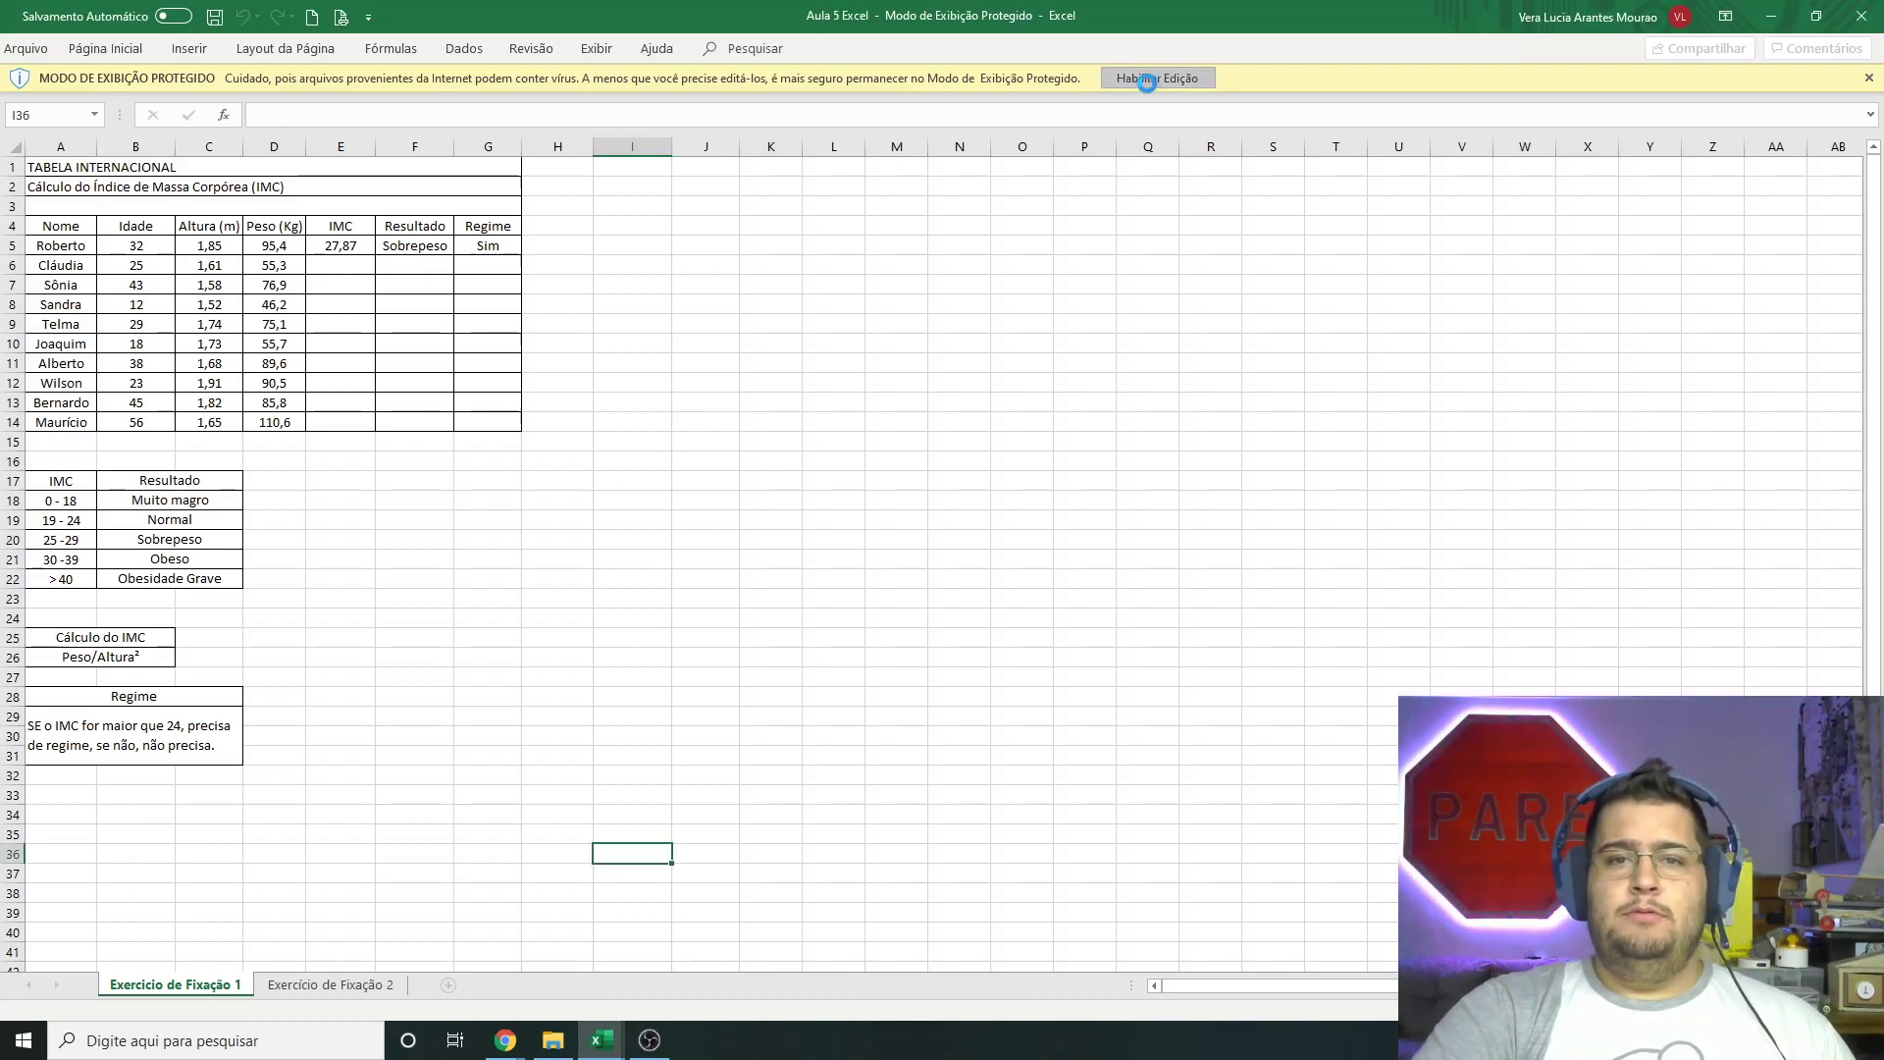
Step: Enable editing of the workbook, glance at the Exercício de Fixação 2 payroll sheet, and return to the IMC sheet
left_click(1155, 82)
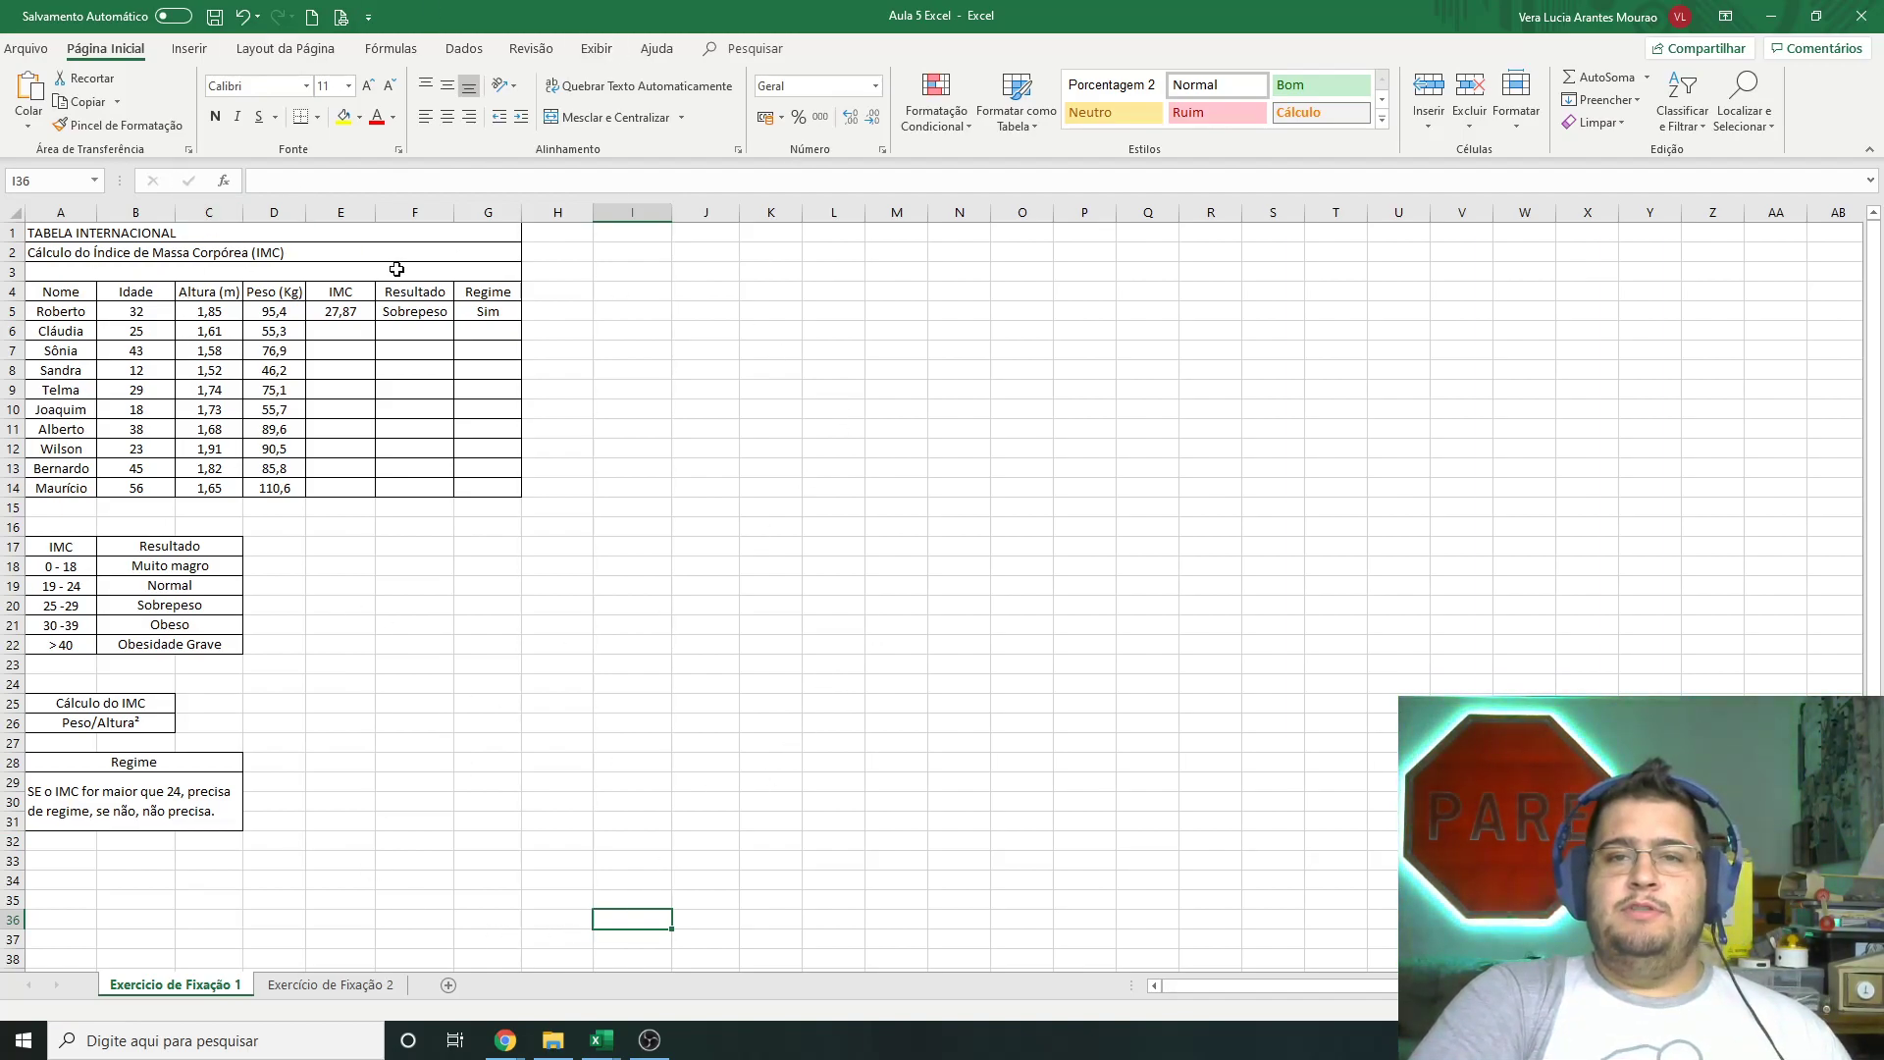
left_click(305, 984)
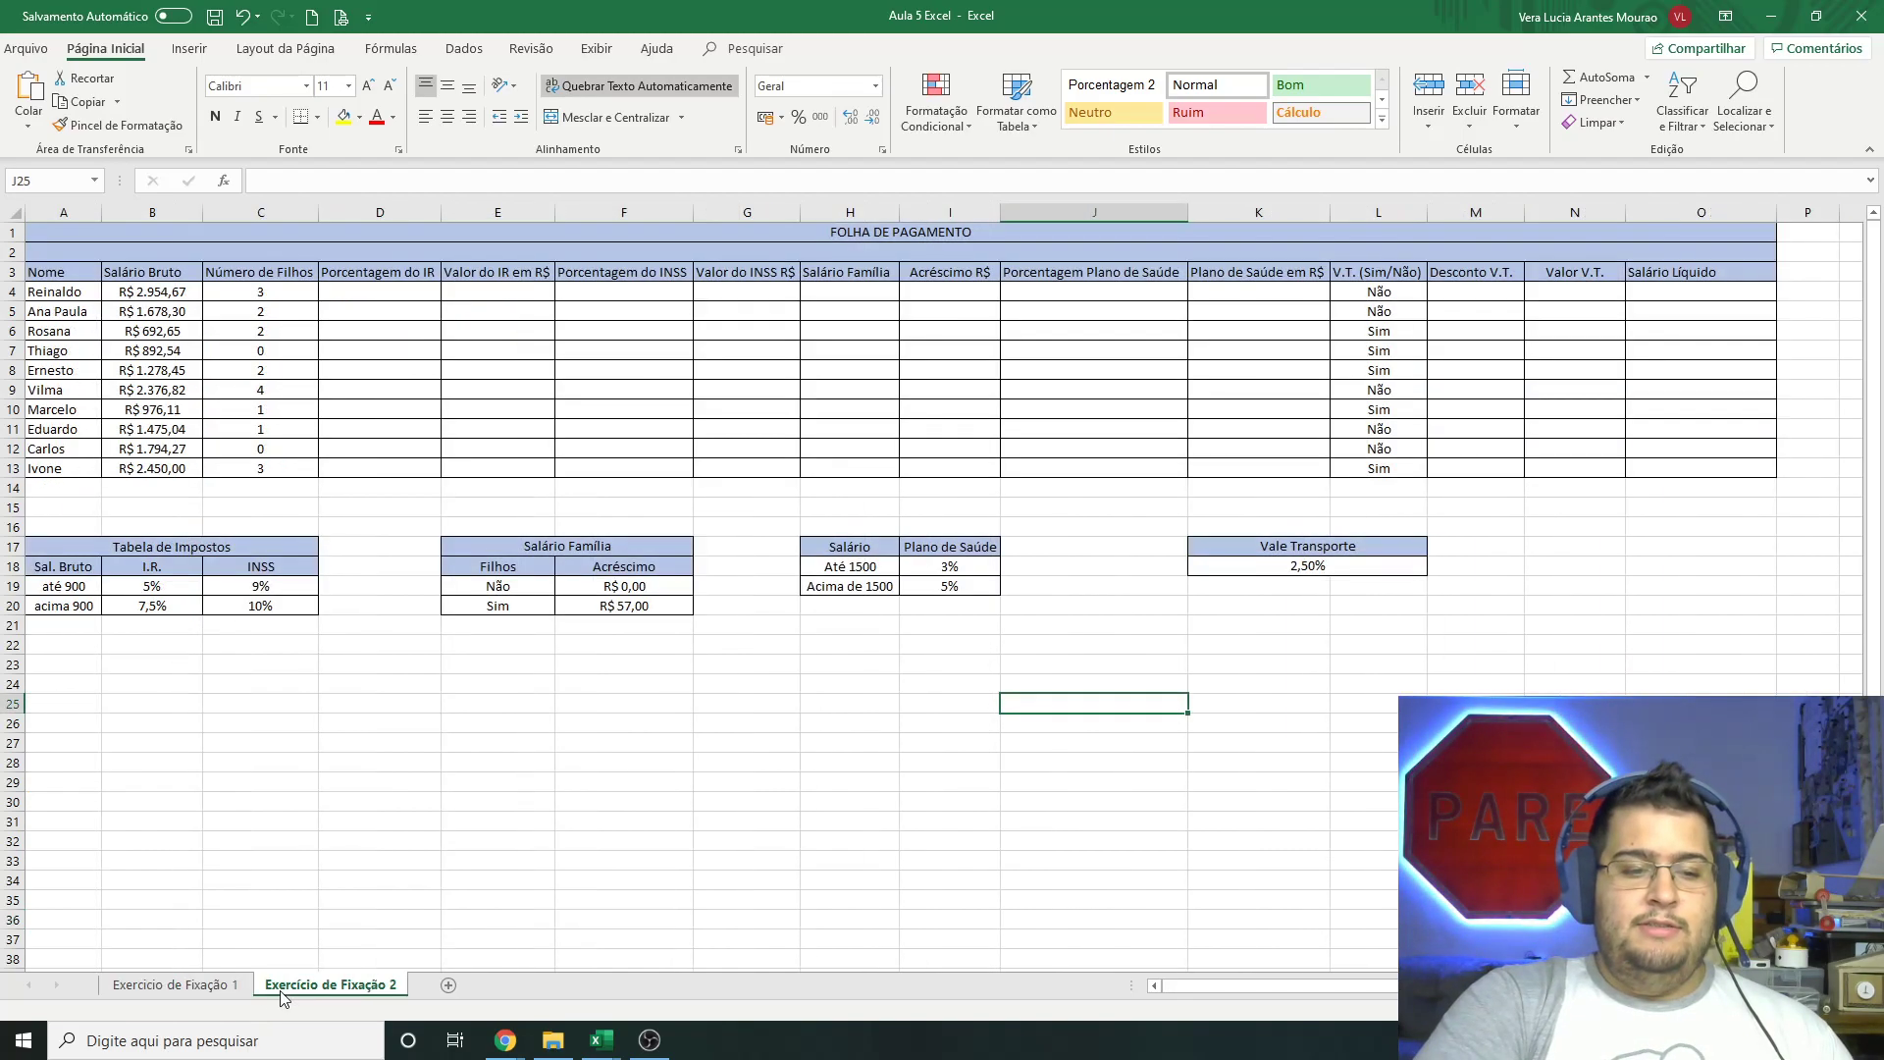
left_click(233, 987)
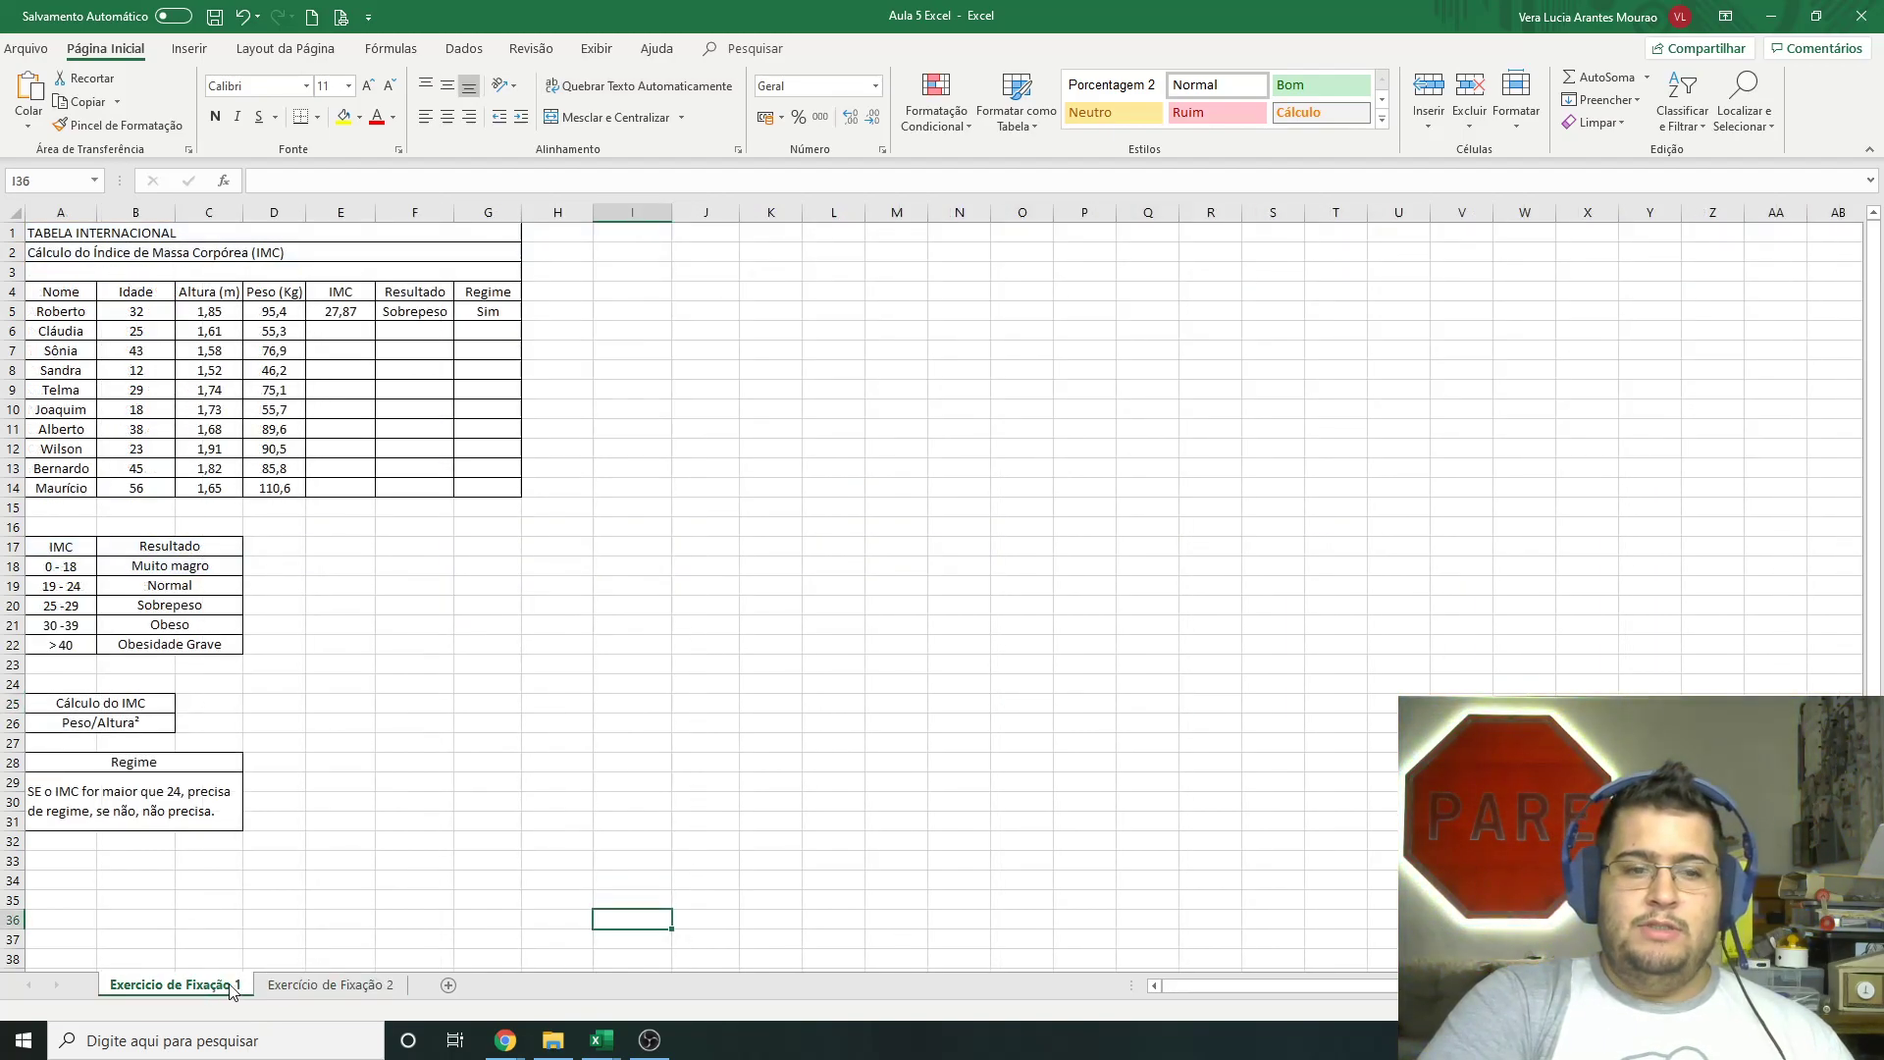
left_click(316, 984)
left_click(171, 985)
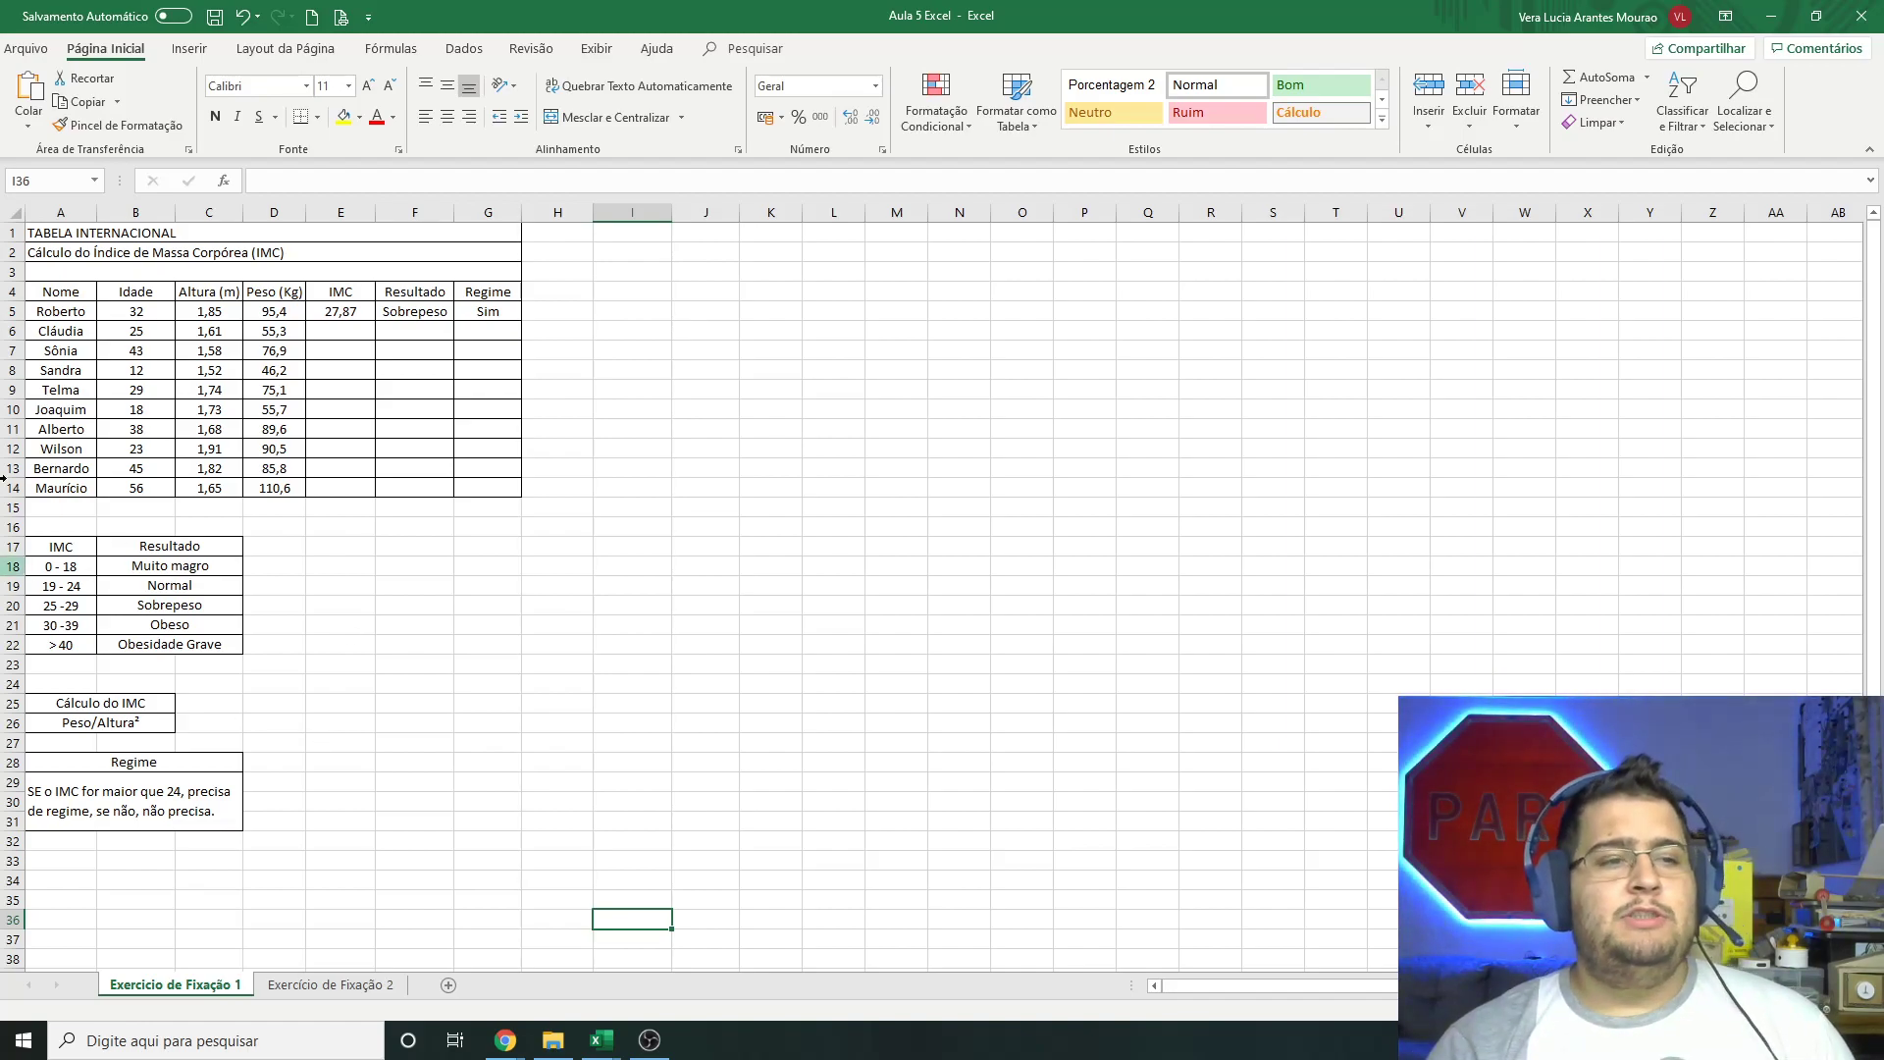
Step: On Layout da Página, view Margens without changes, then try Área de Impressão > Definir with one cell selected
left_click(280, 47)
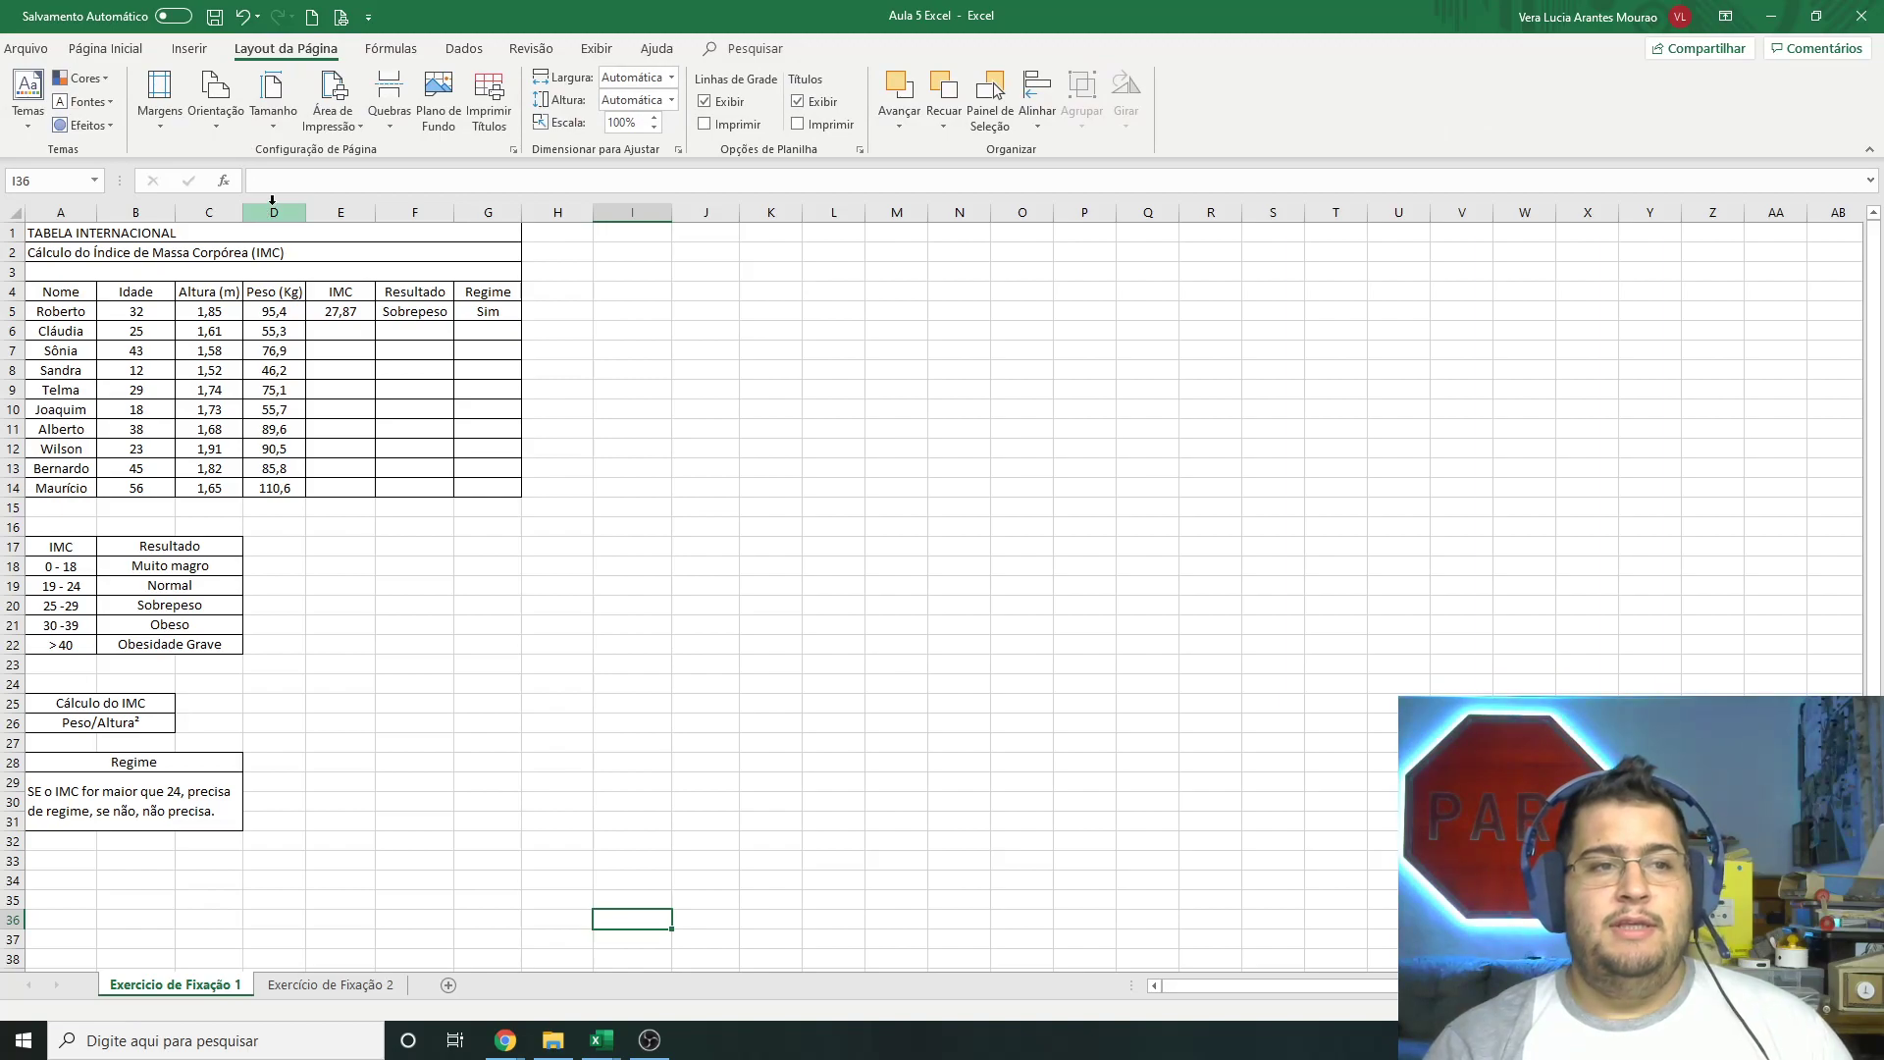
left_click(159, 98)
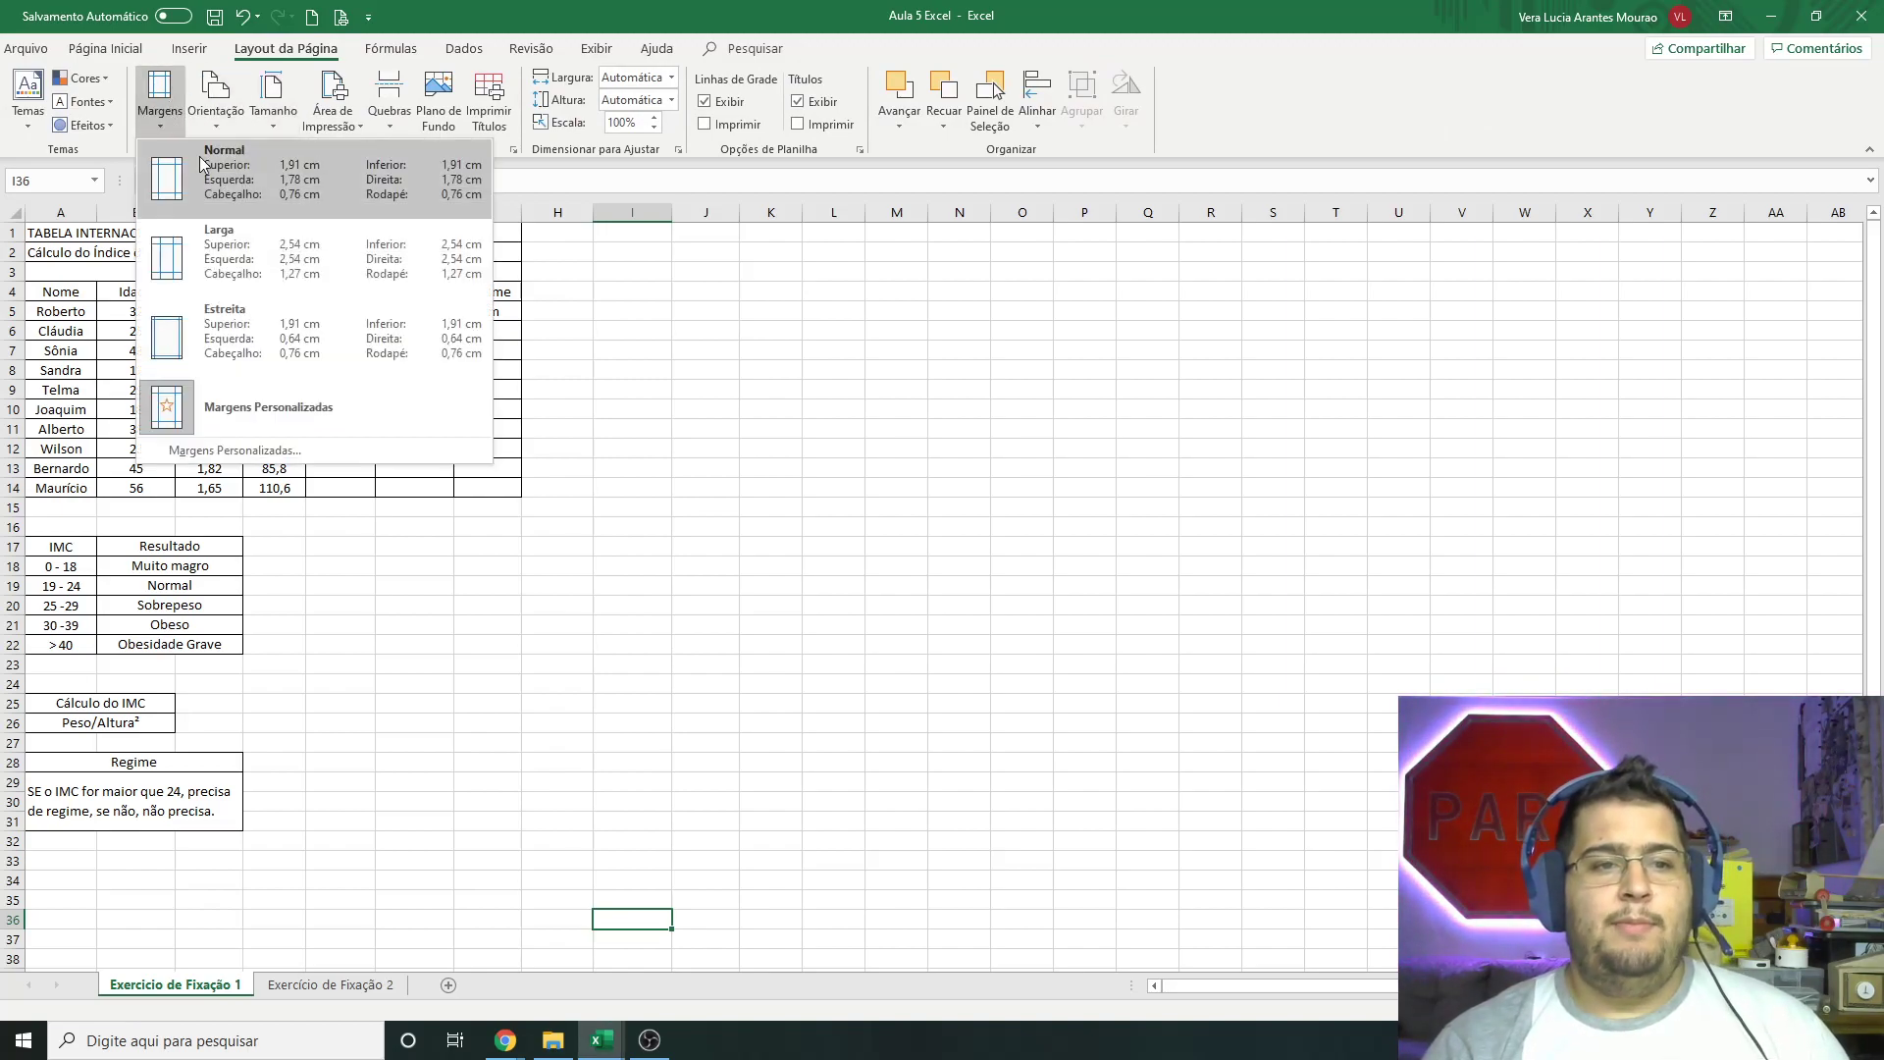
left_click(672, 366)
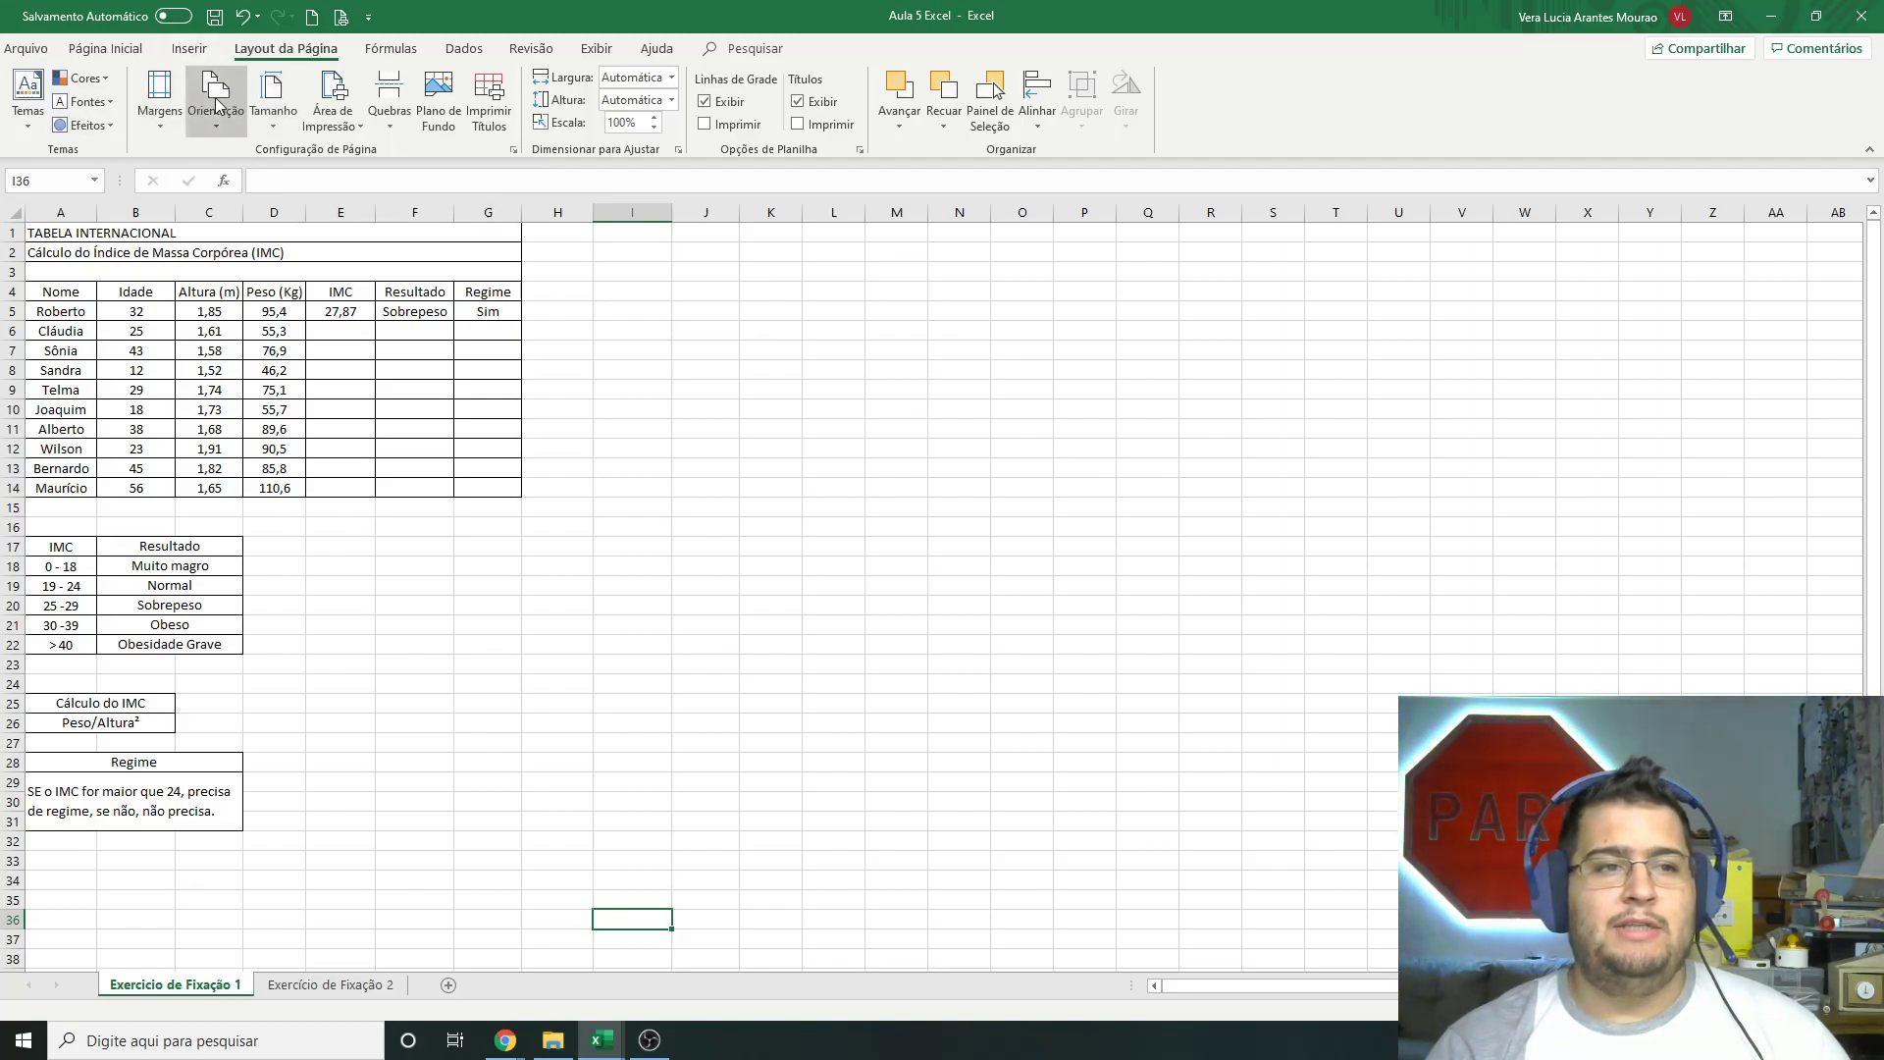
left_click(334, 90)
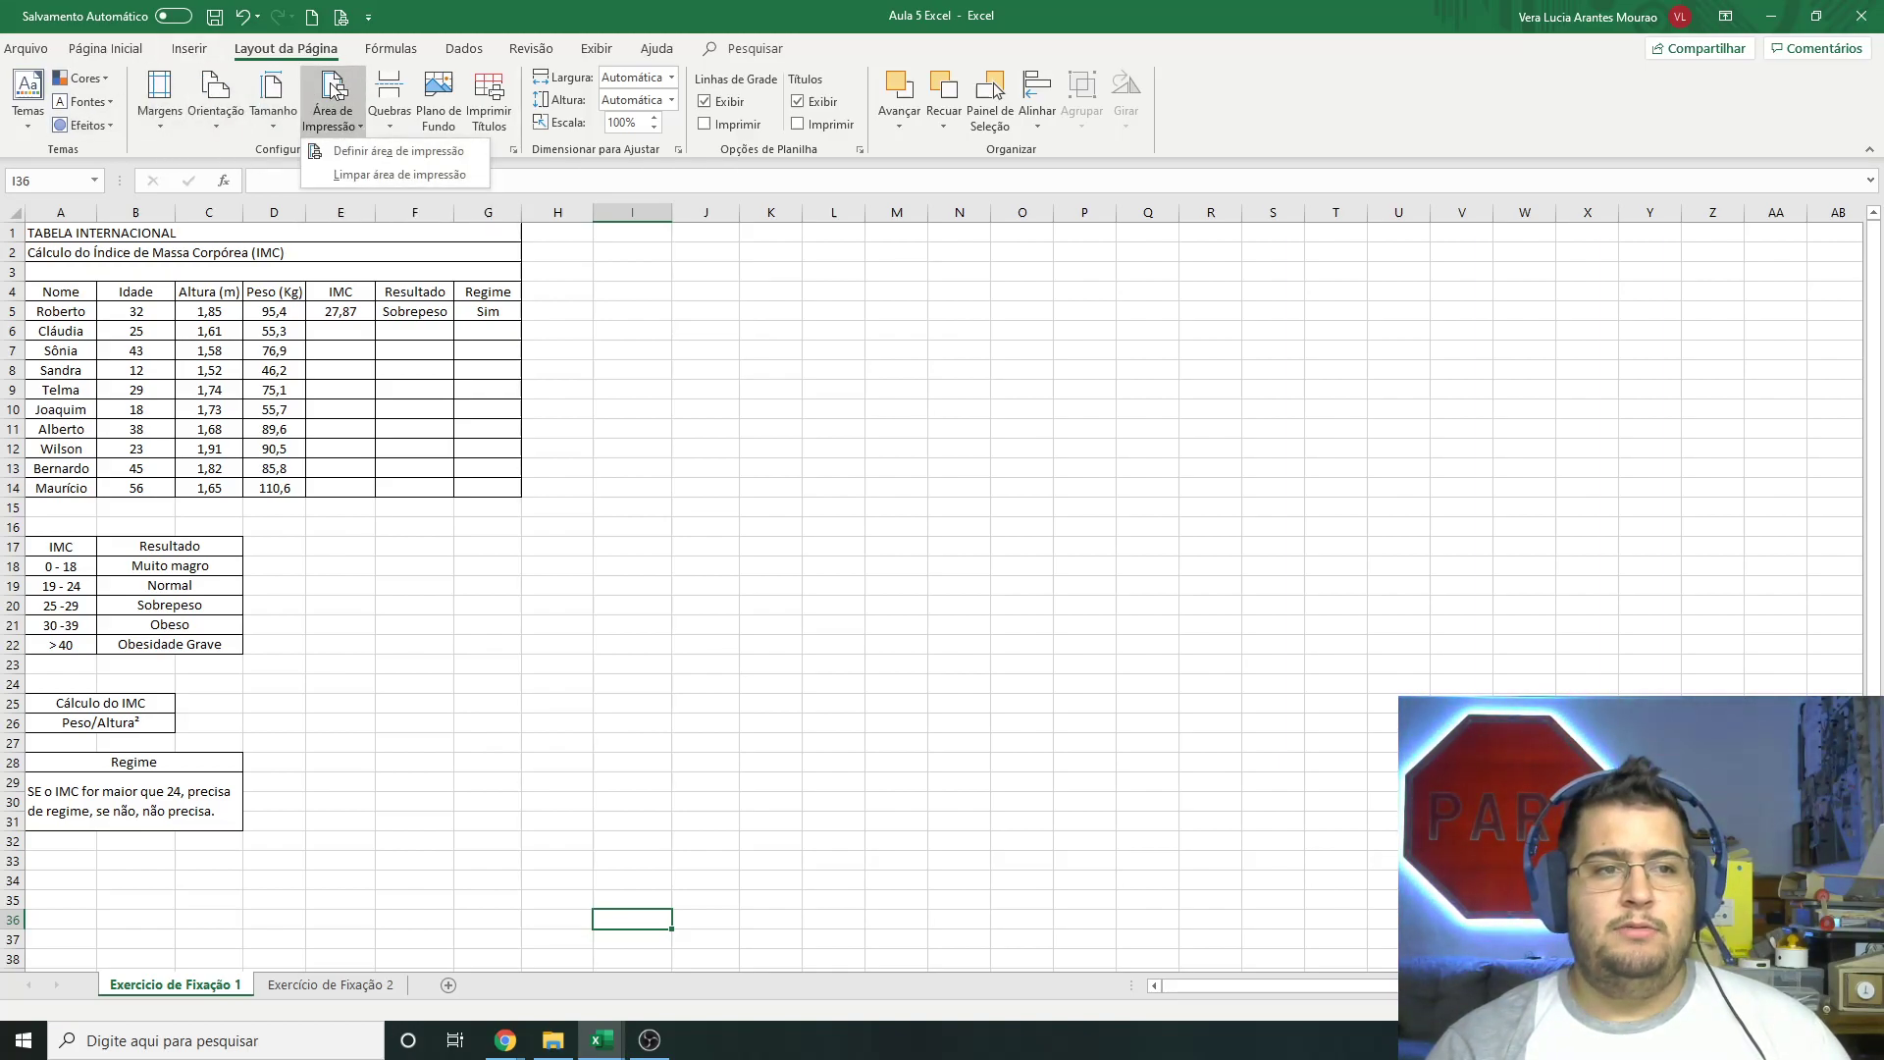
left_click(420, 152)
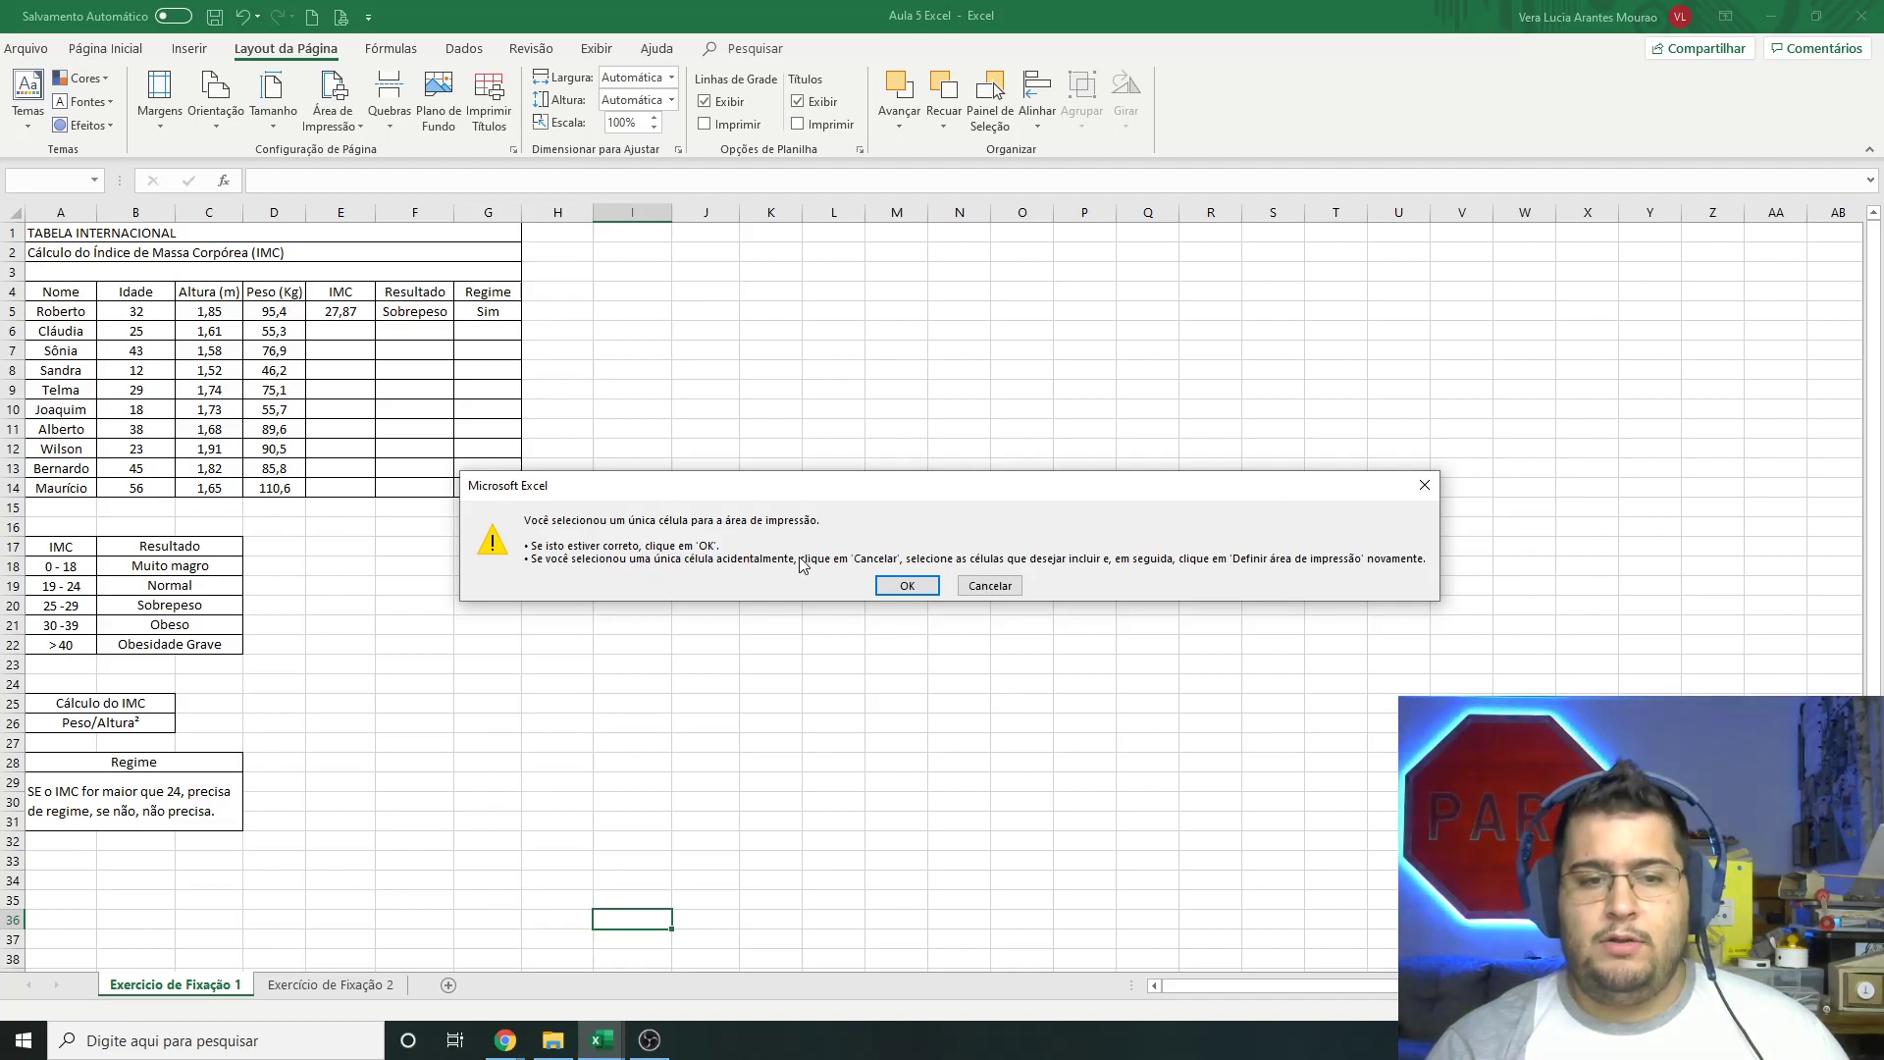
Step: Dismiss the single-cell warning and set A1:G31 as the IMC sheet's print area
left_click(990, 585)
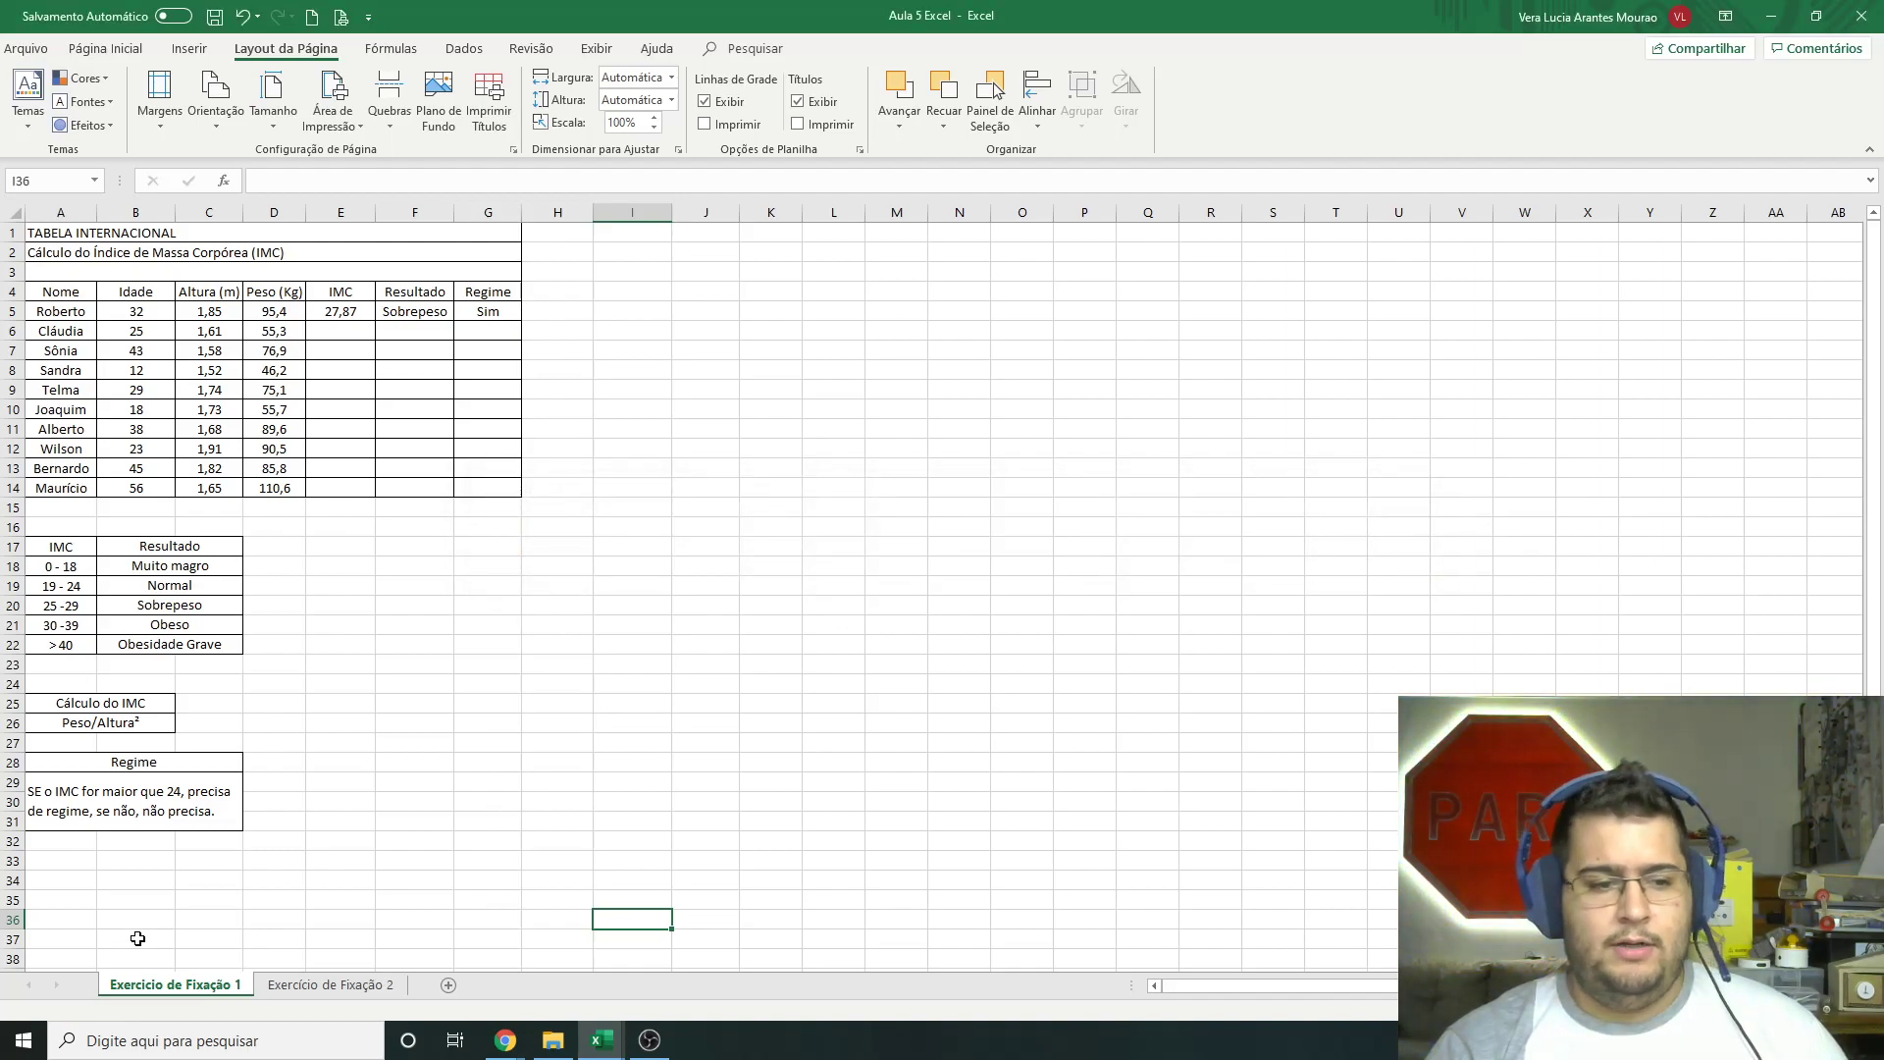
left_click_drag(494, 813, 39, 232)
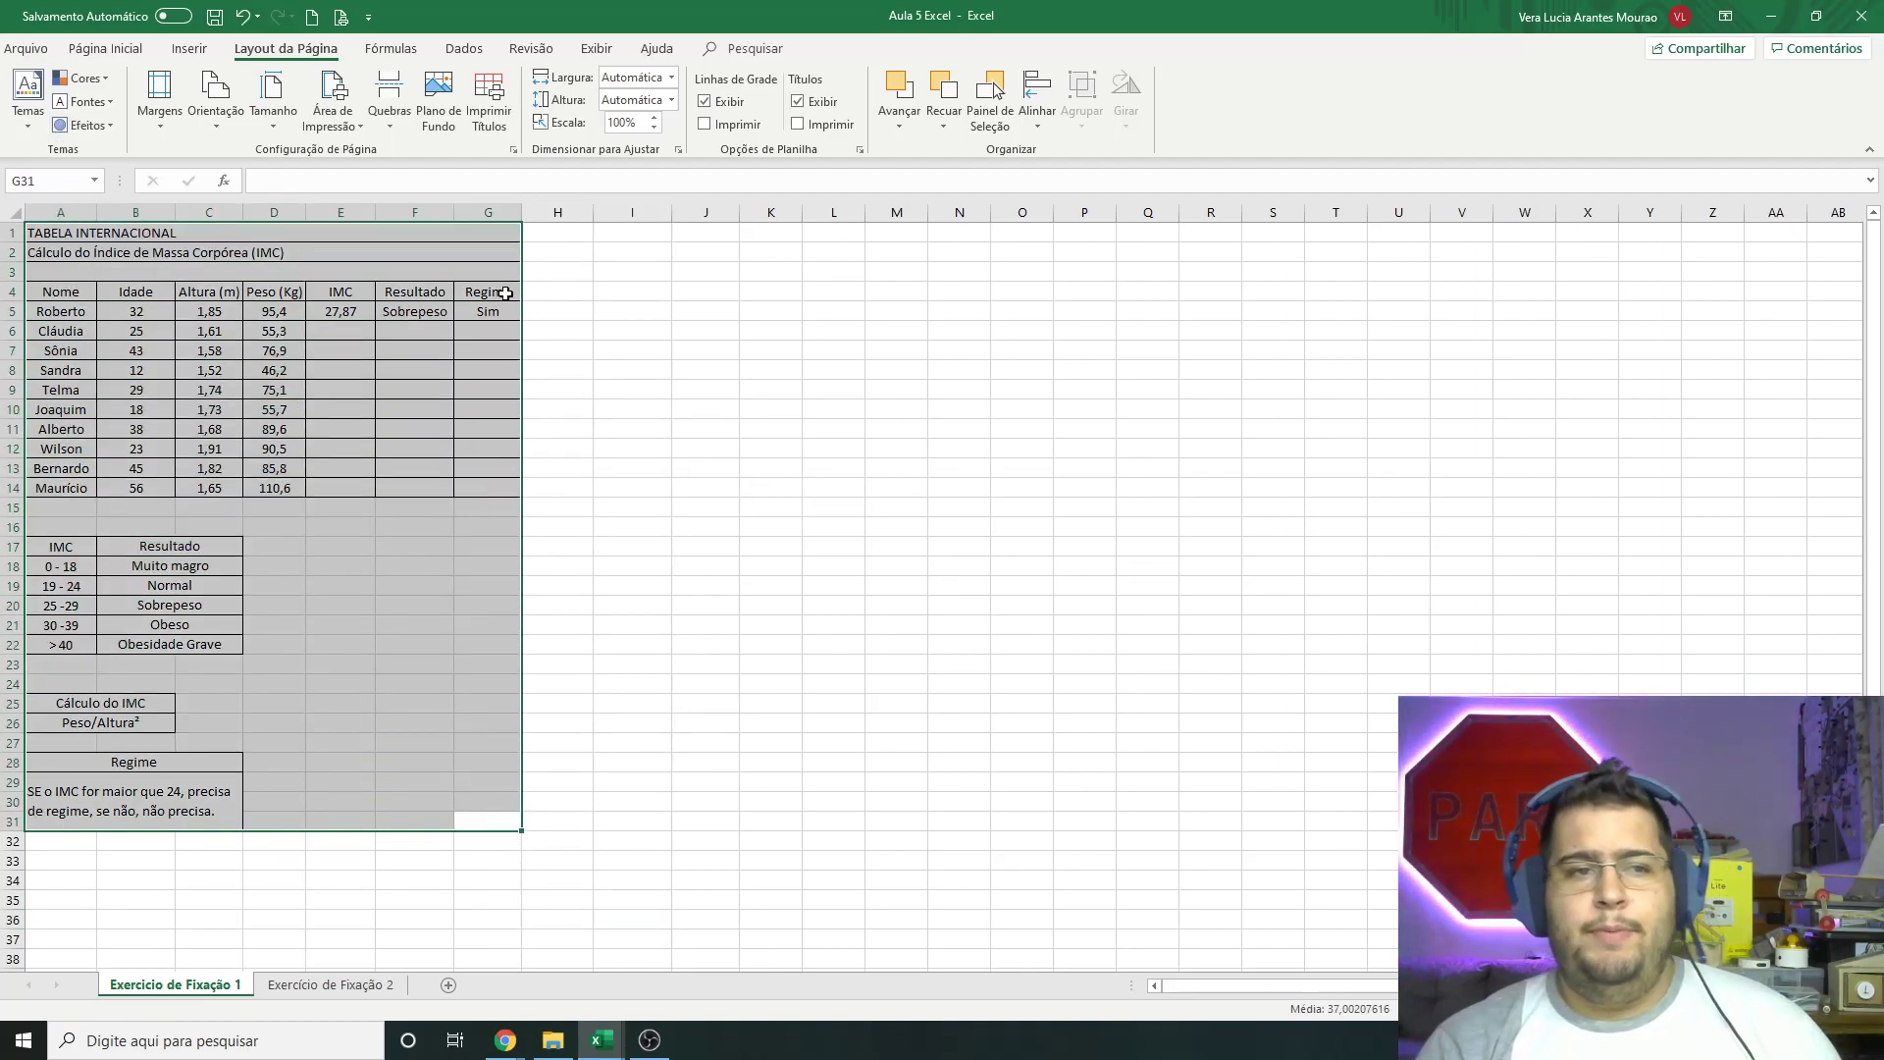
left_click(333, 117)
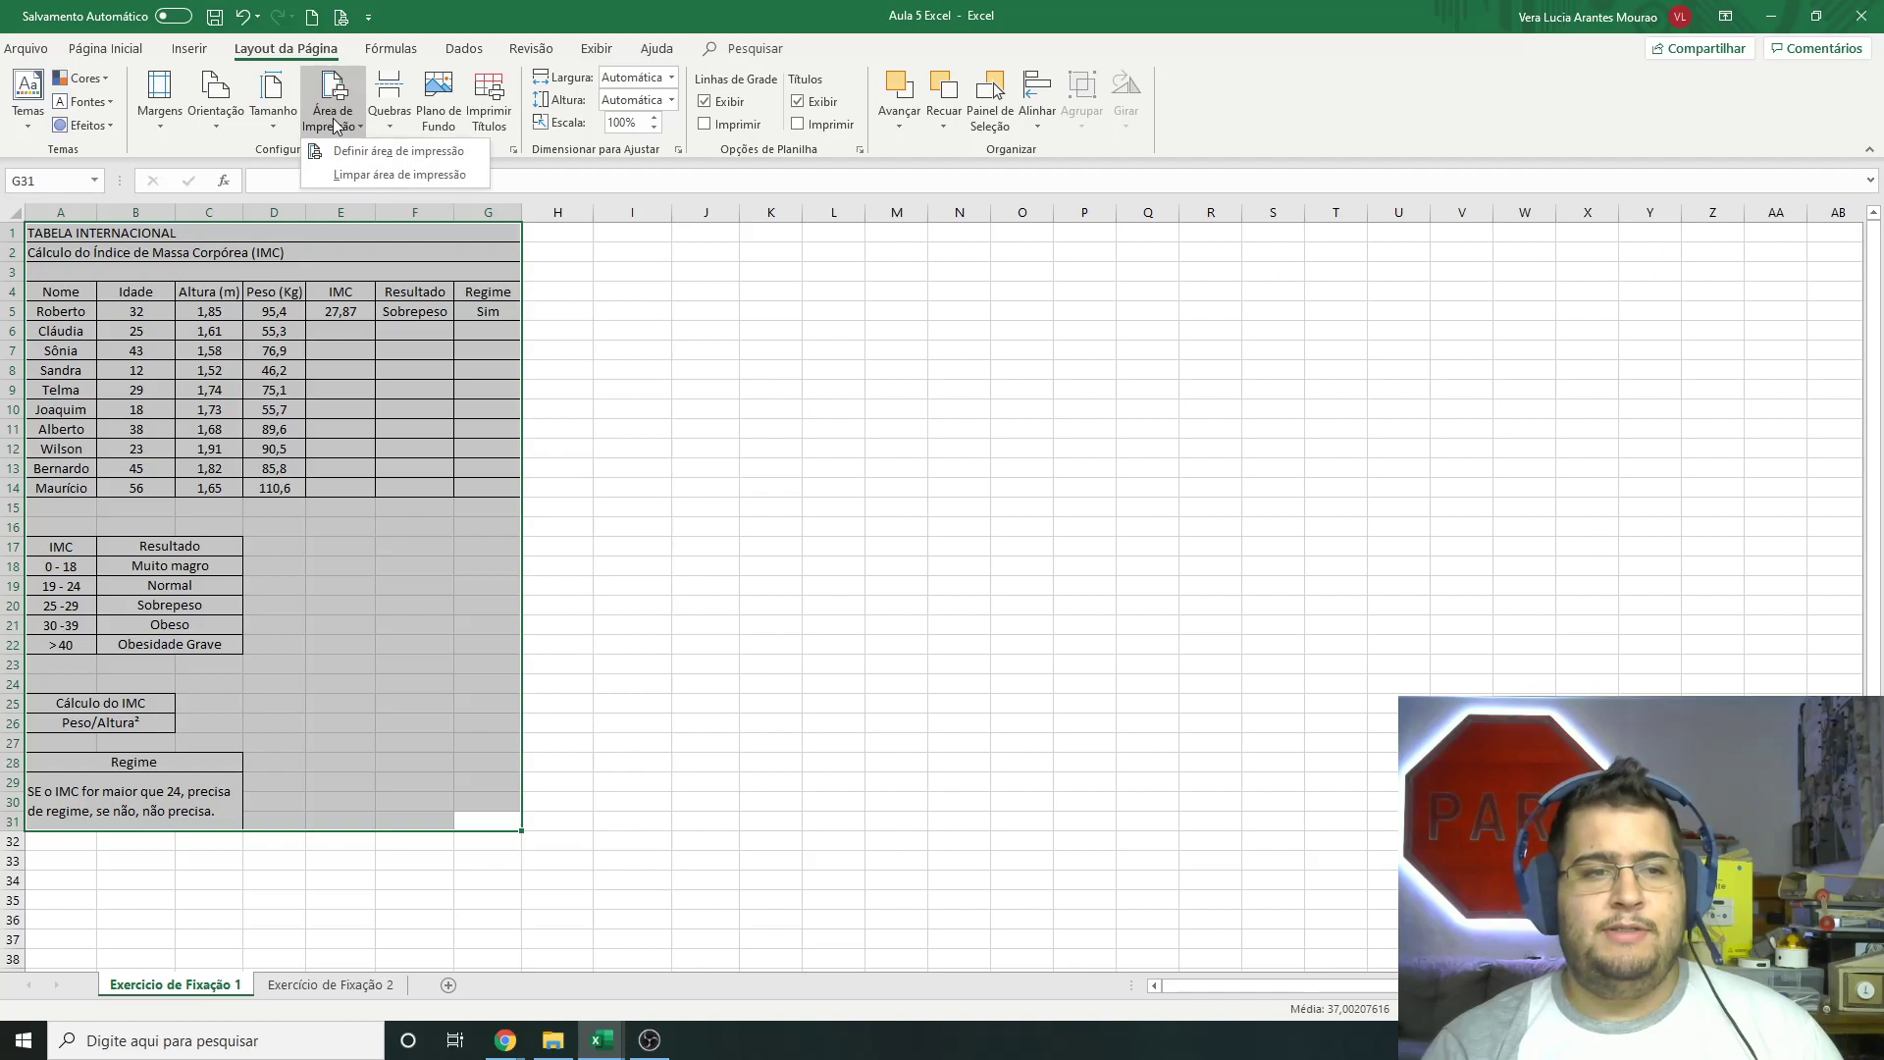
left_click(398, 153)
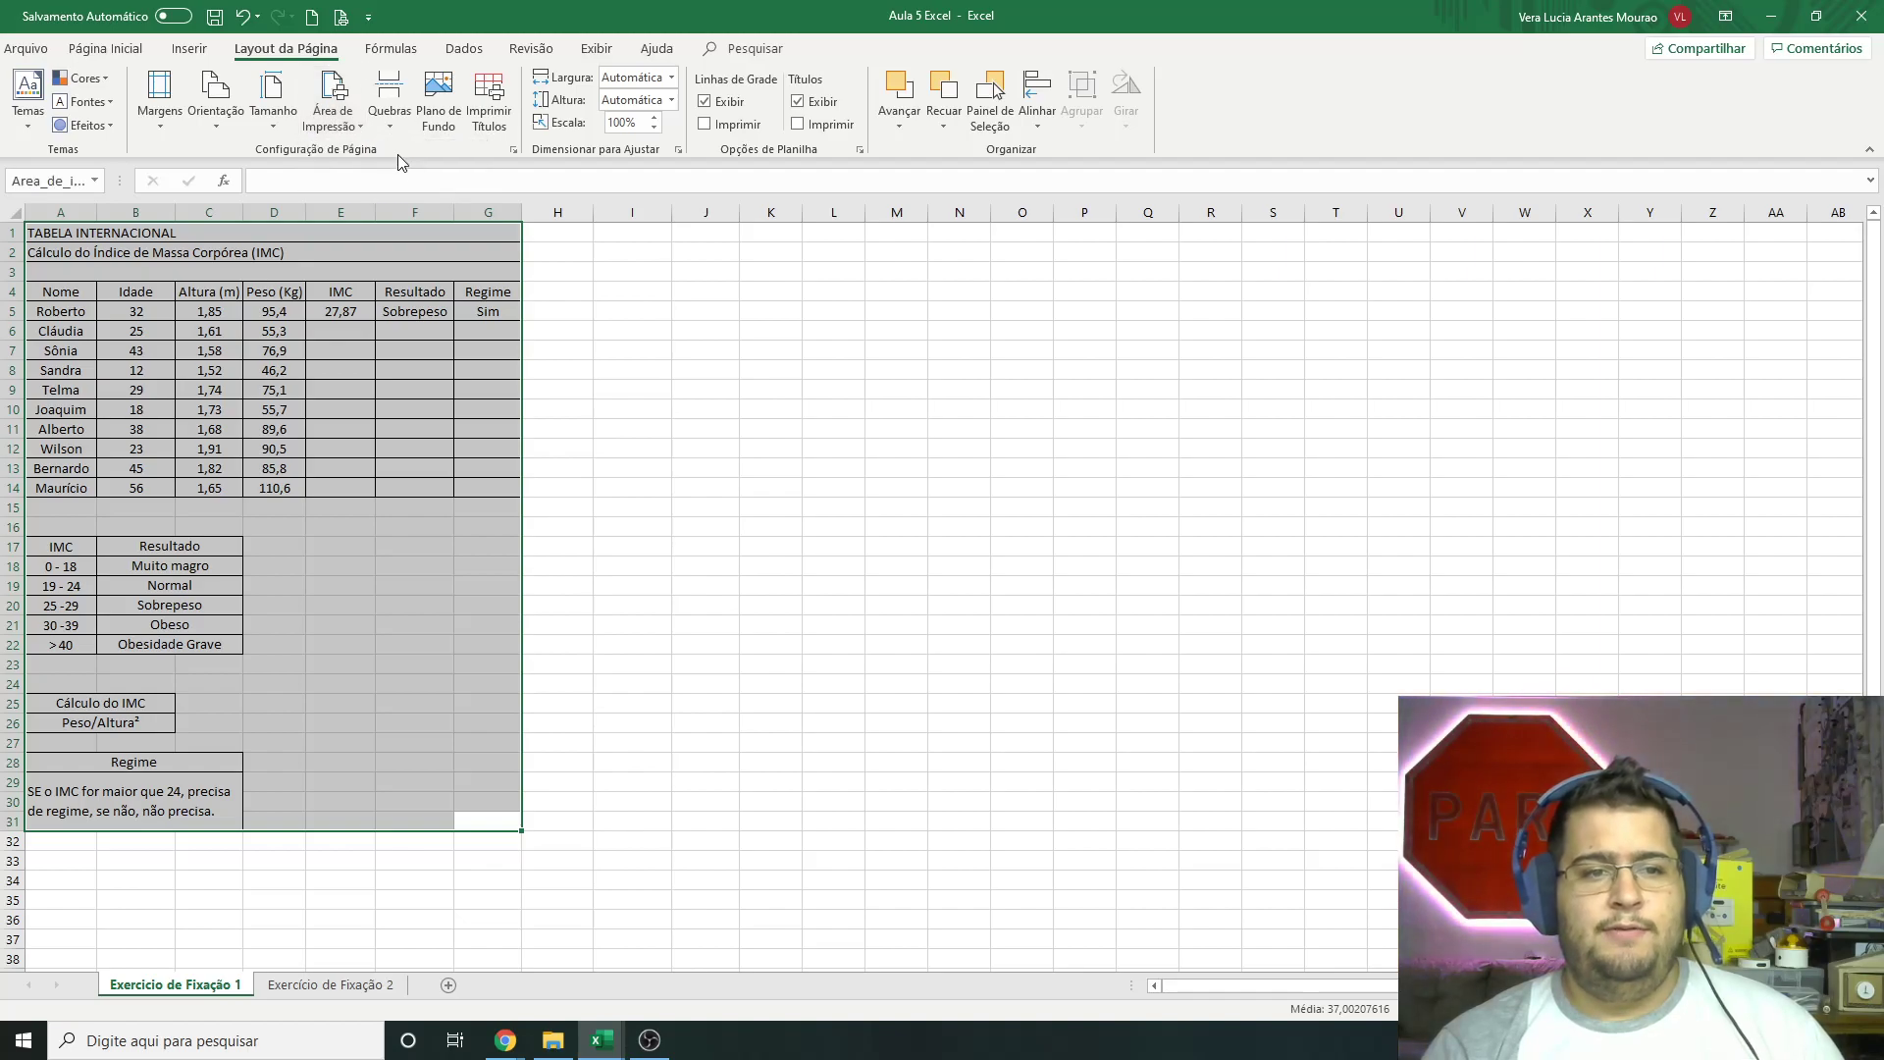
left_click(583, 336)
Step: Reselect the tables to check the print area, then open the print preview
left_click_drag(480, 229, 469, 815)
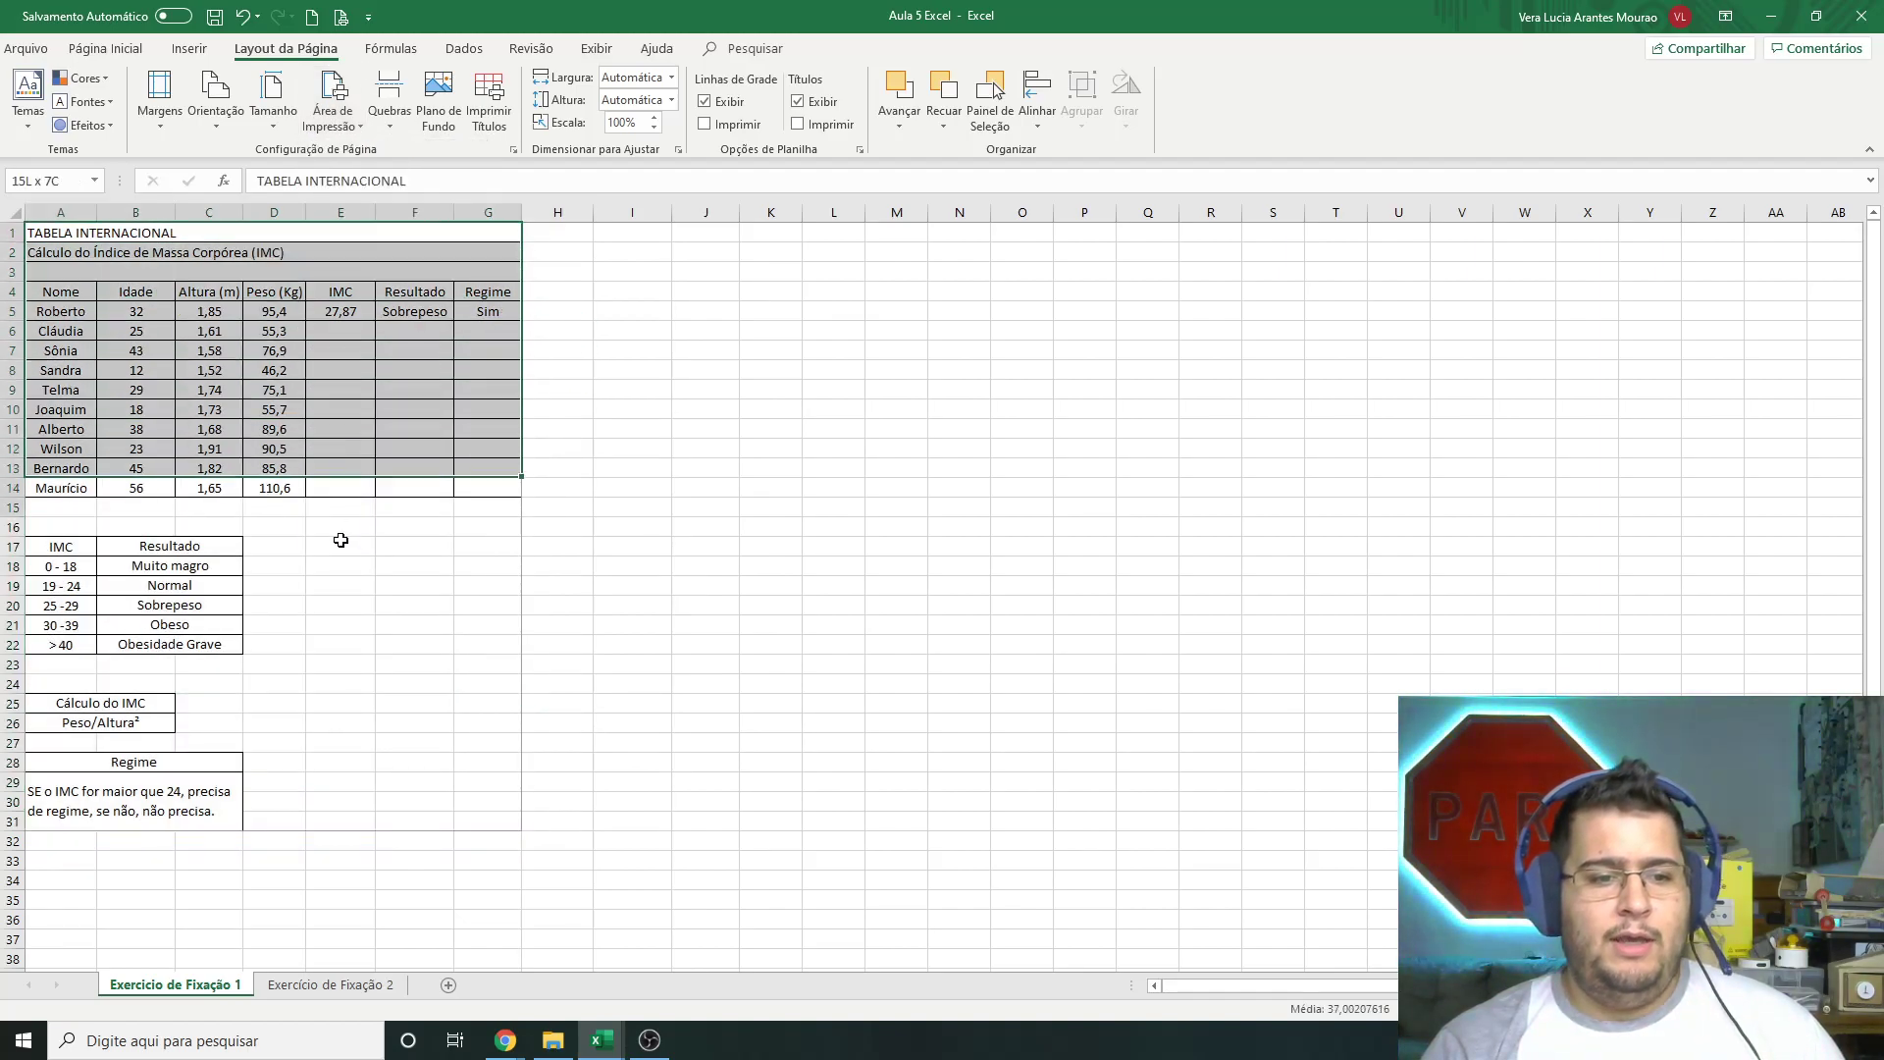
left_click(475, 800)
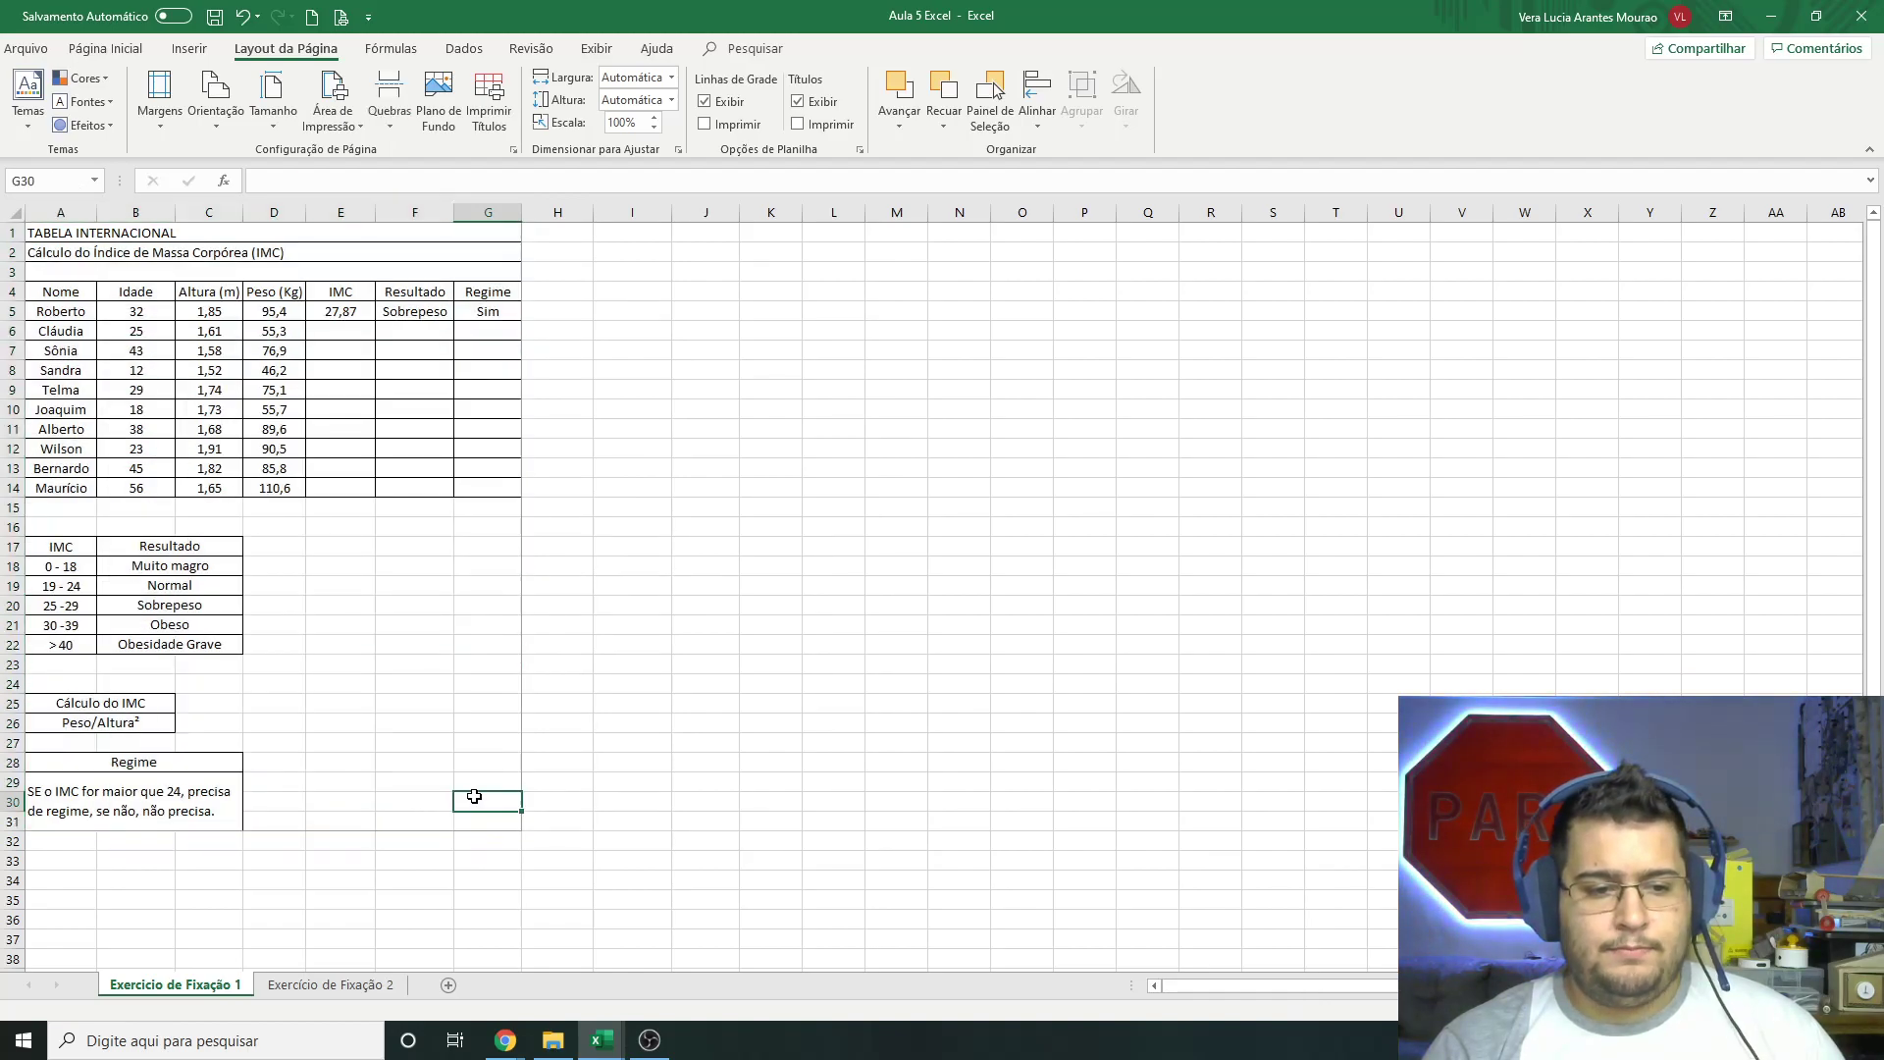
key("Right")
key("Right")
key("Up")
key("Up")
key("Up")
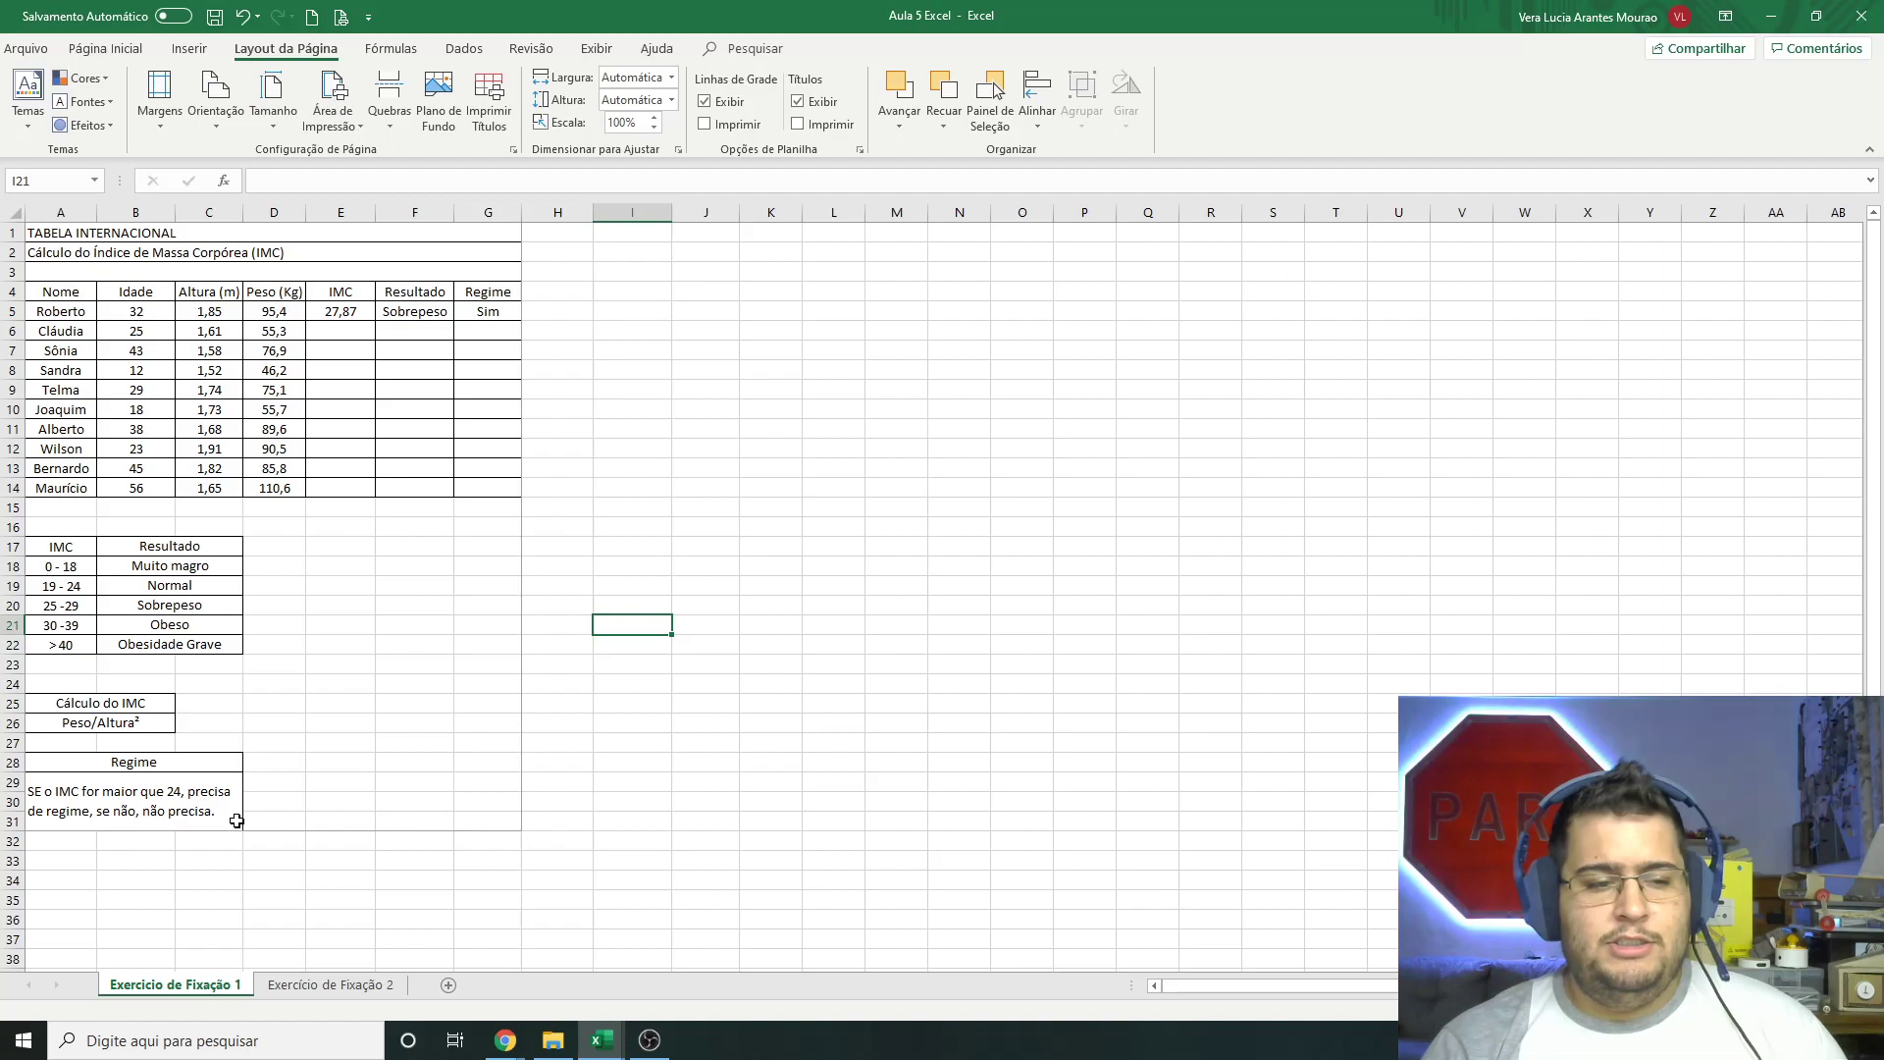
key("ctrl+p")
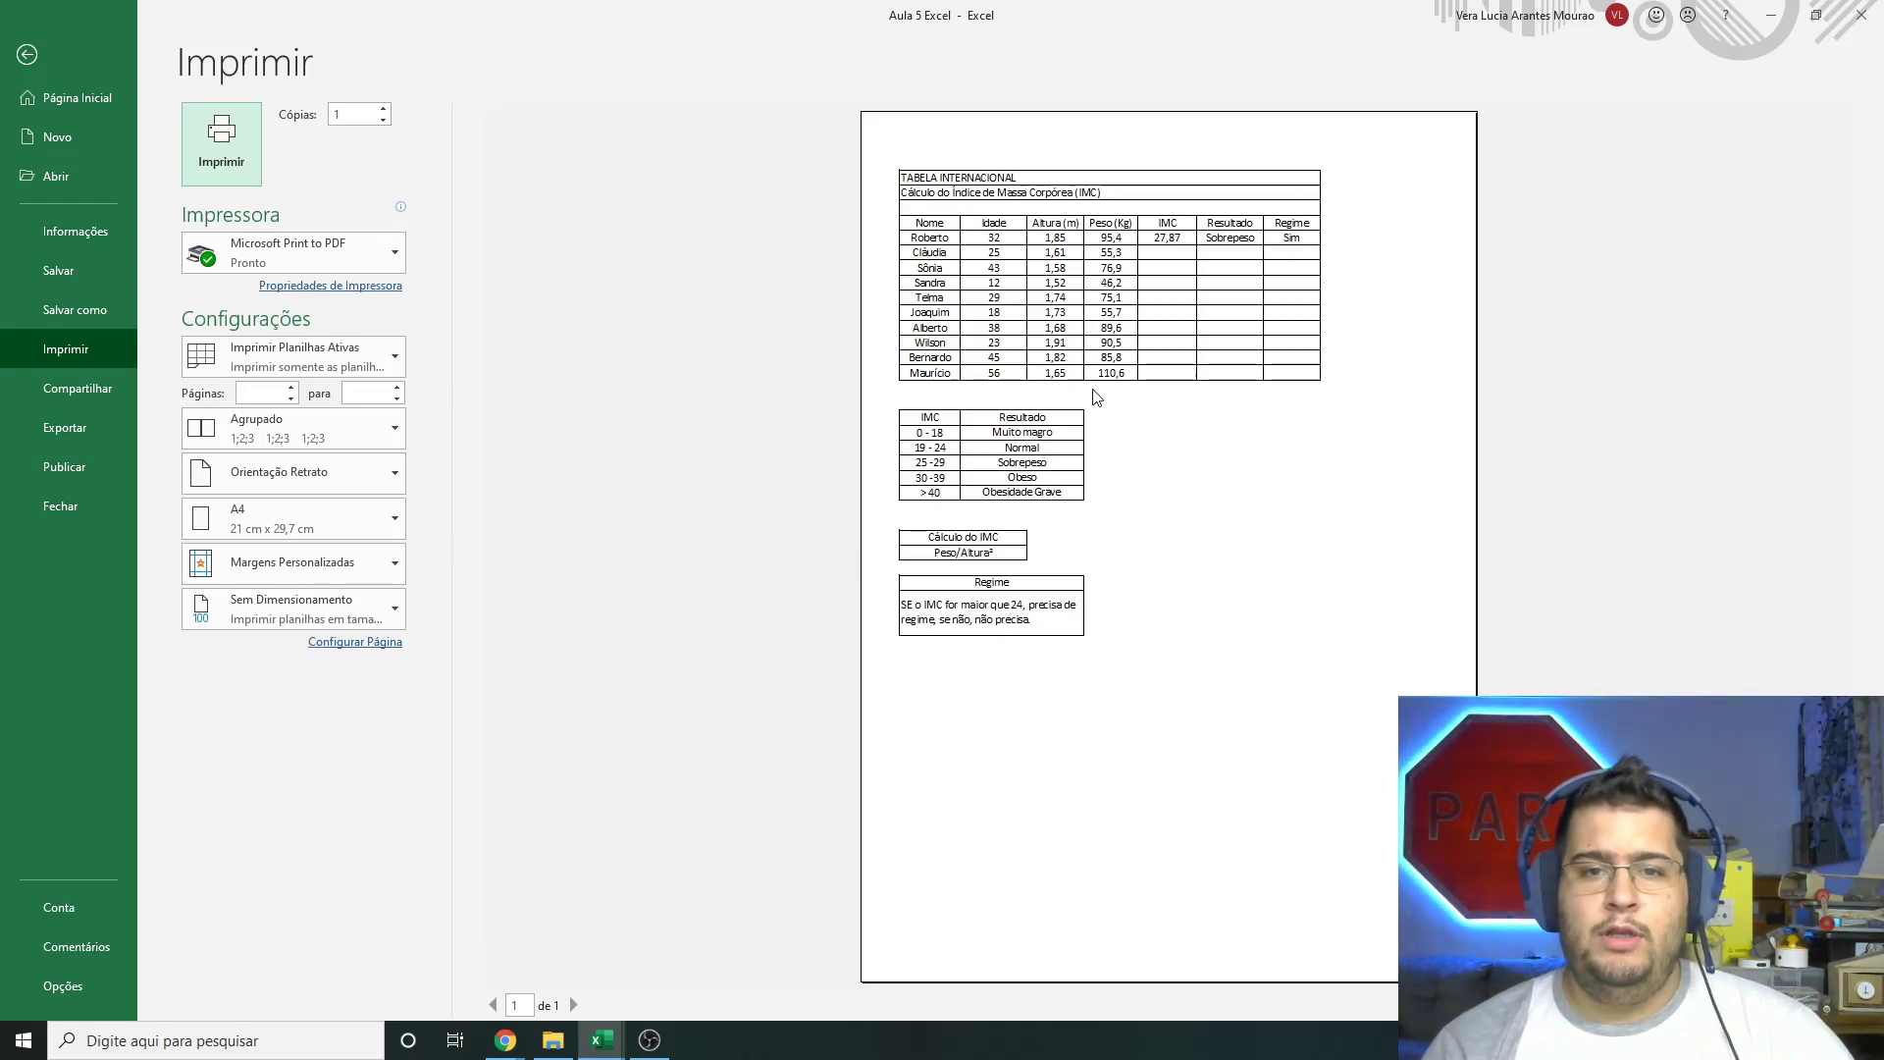
Step: Print to Microsoft Print to PDF, then cancel the PDF save dialog without saving
left_click(355, 256)
mouse_move(294, 340)
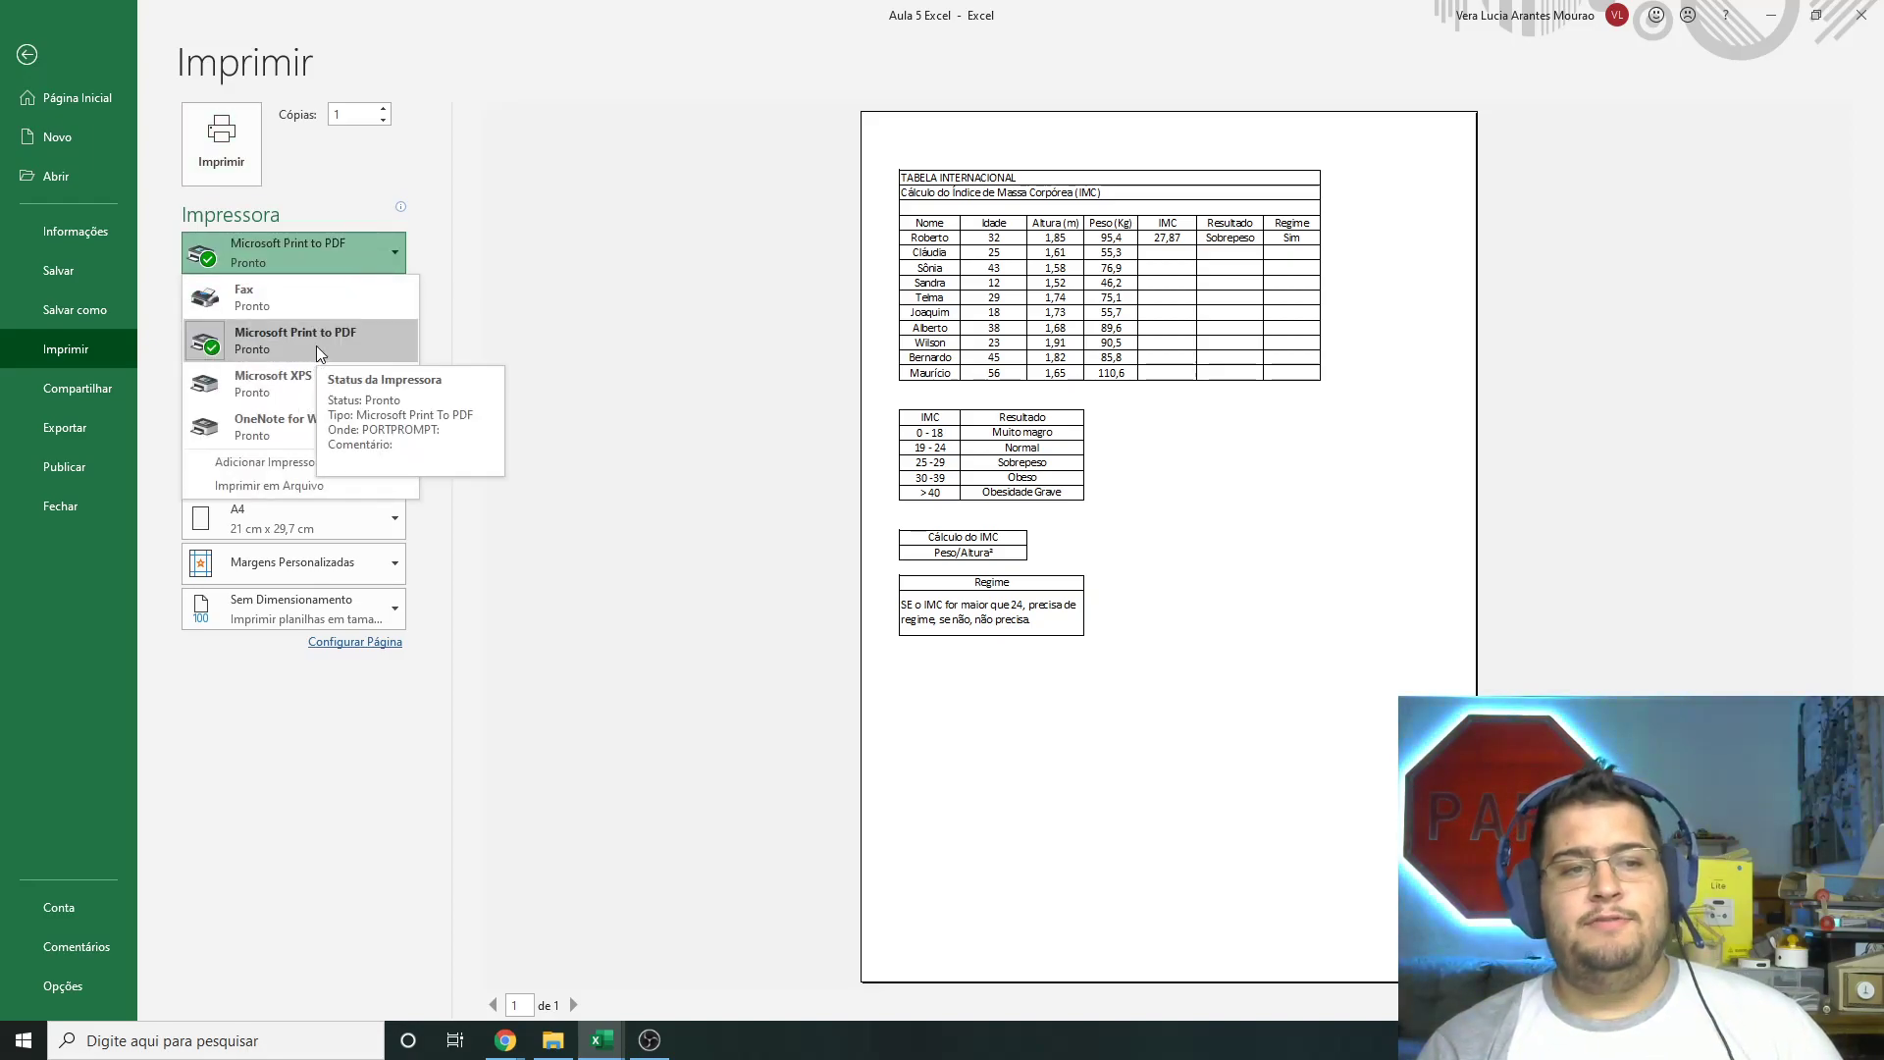
left_click(324, 341)
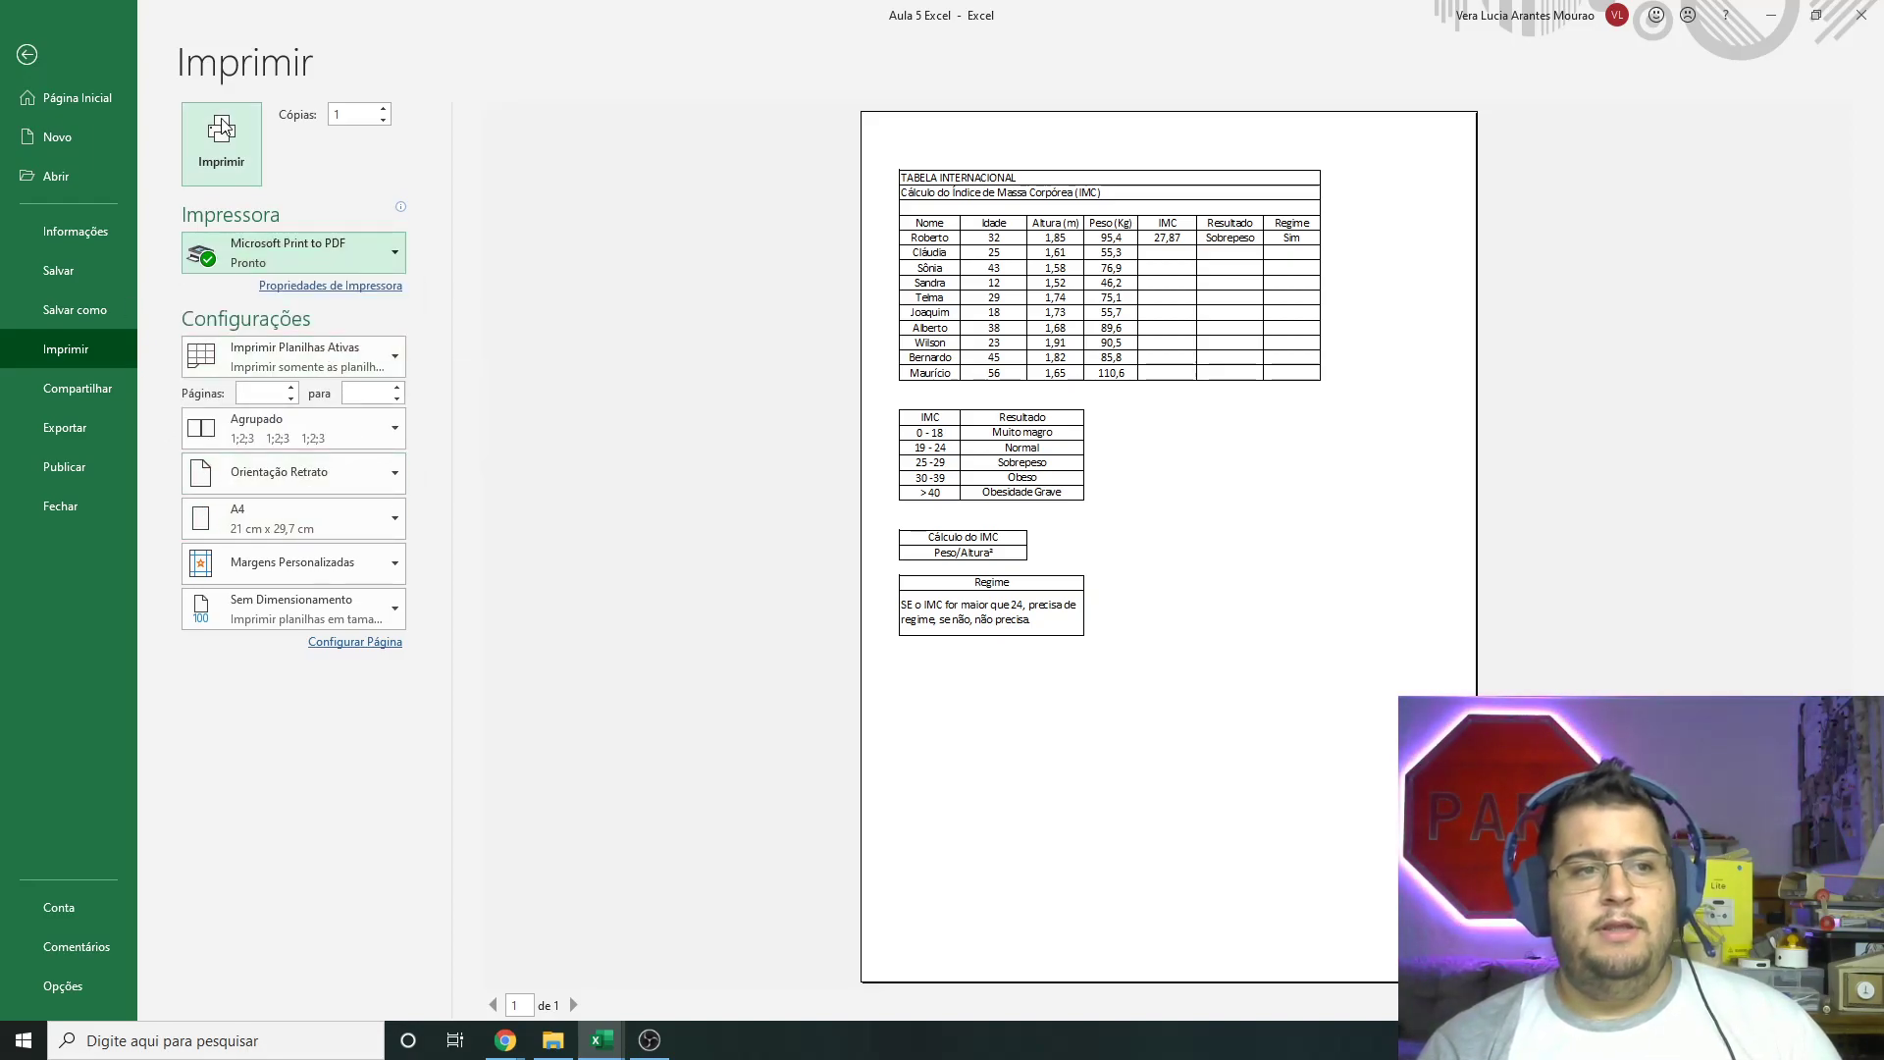
left_click(212, 169)
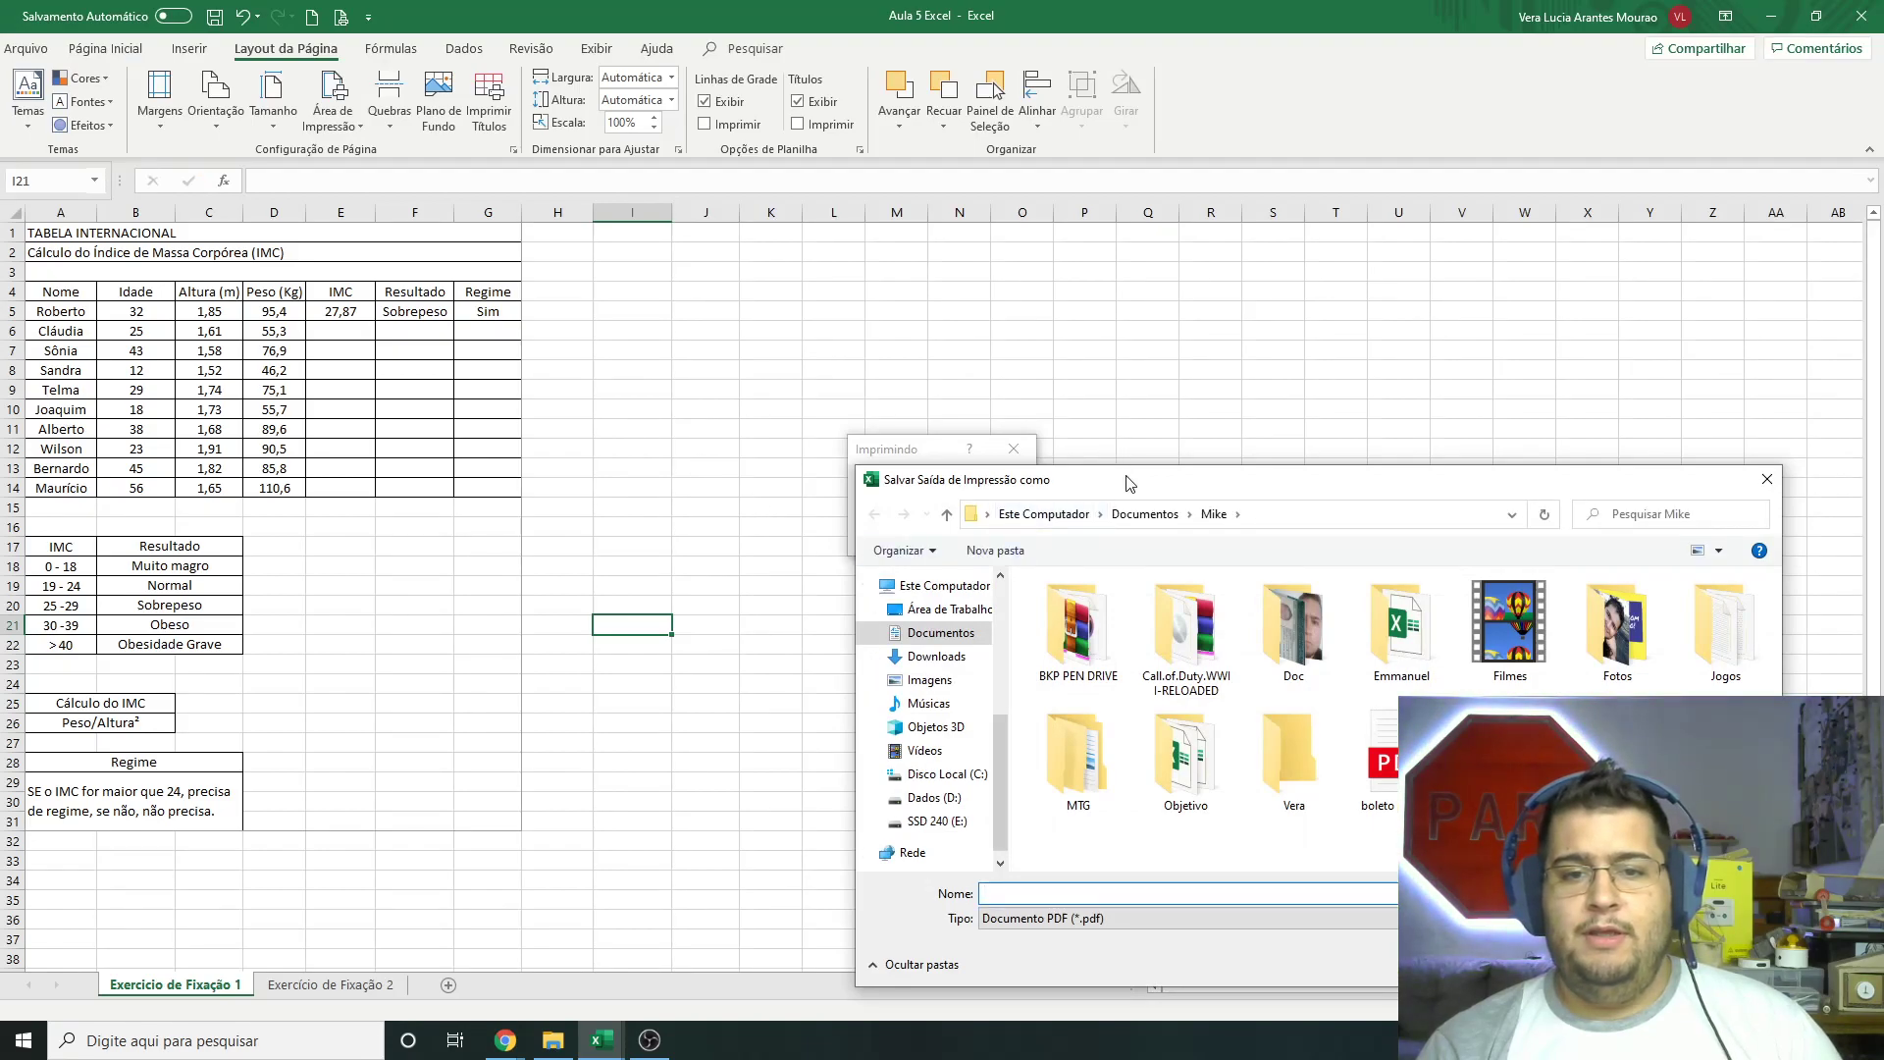
mouse_move(1124, 454)
left_mouse_down()
mouse_move(888, 260)
mouse_move(834, 274)
left_mouse_up()
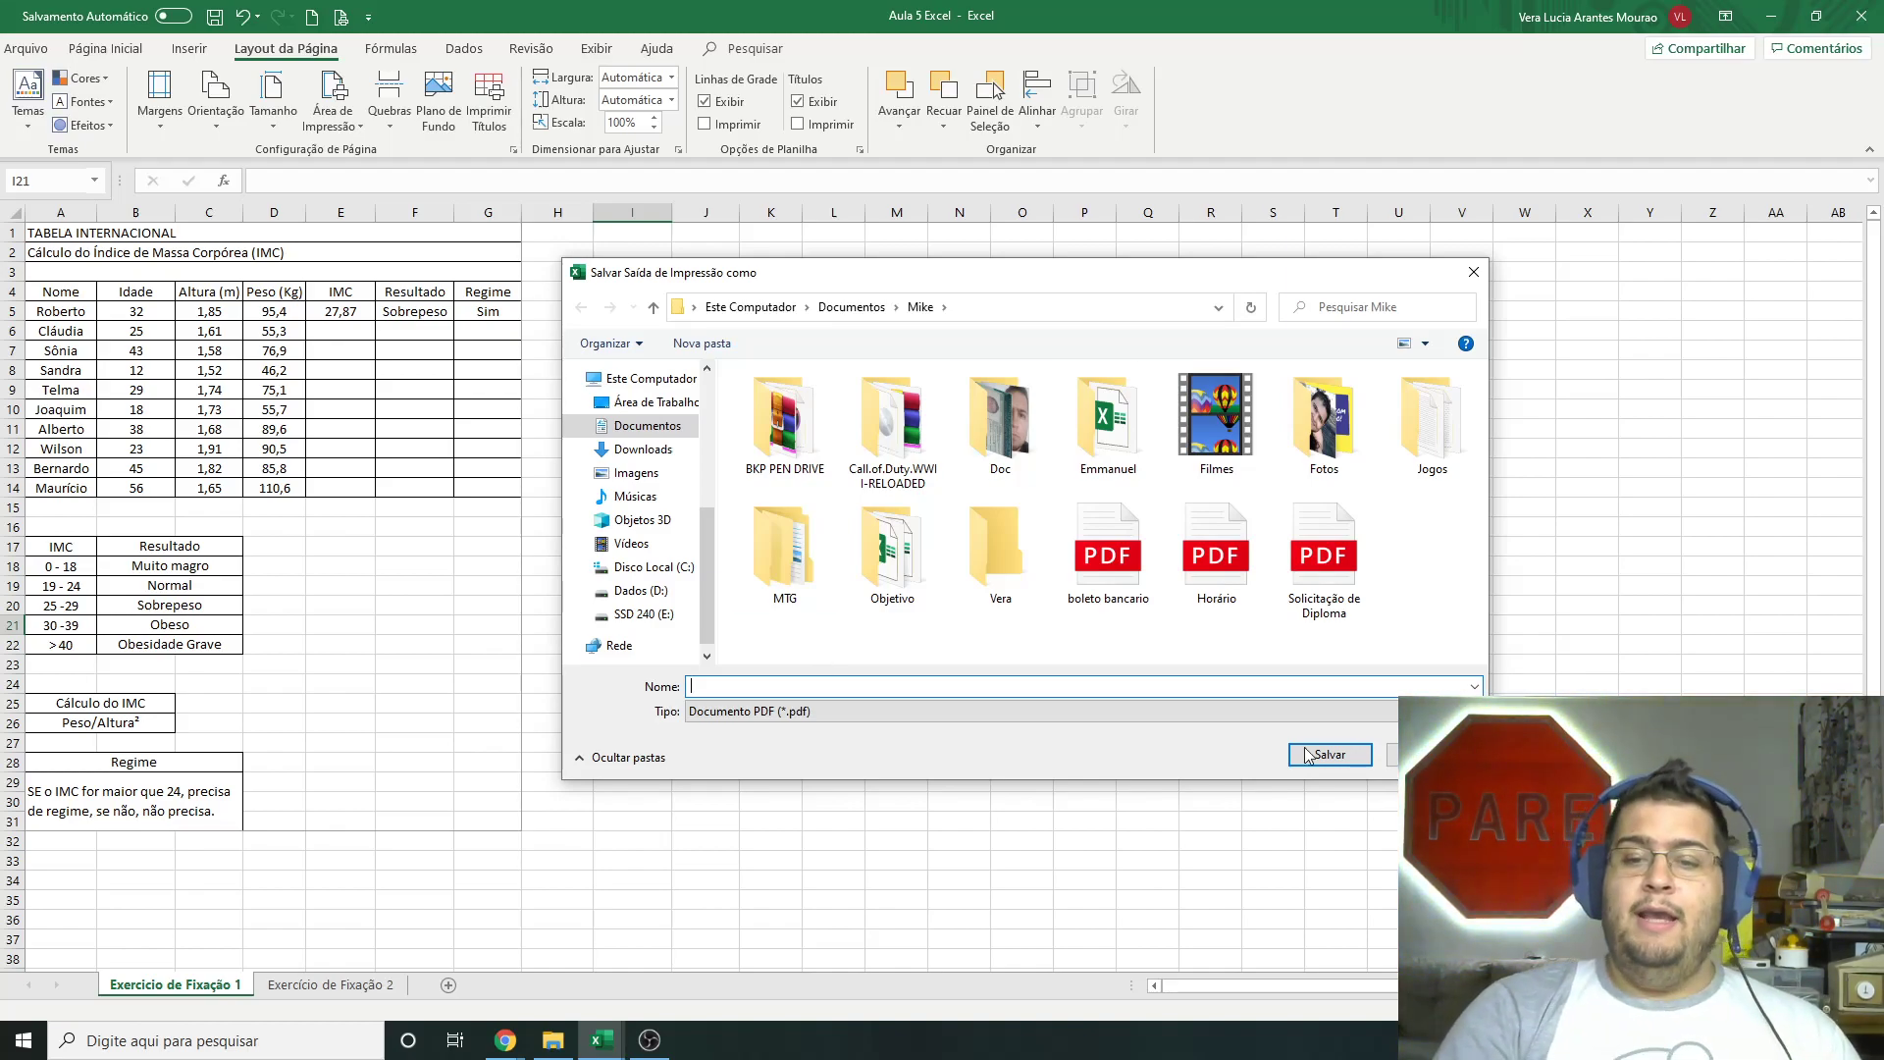
left_click(1394, 754)
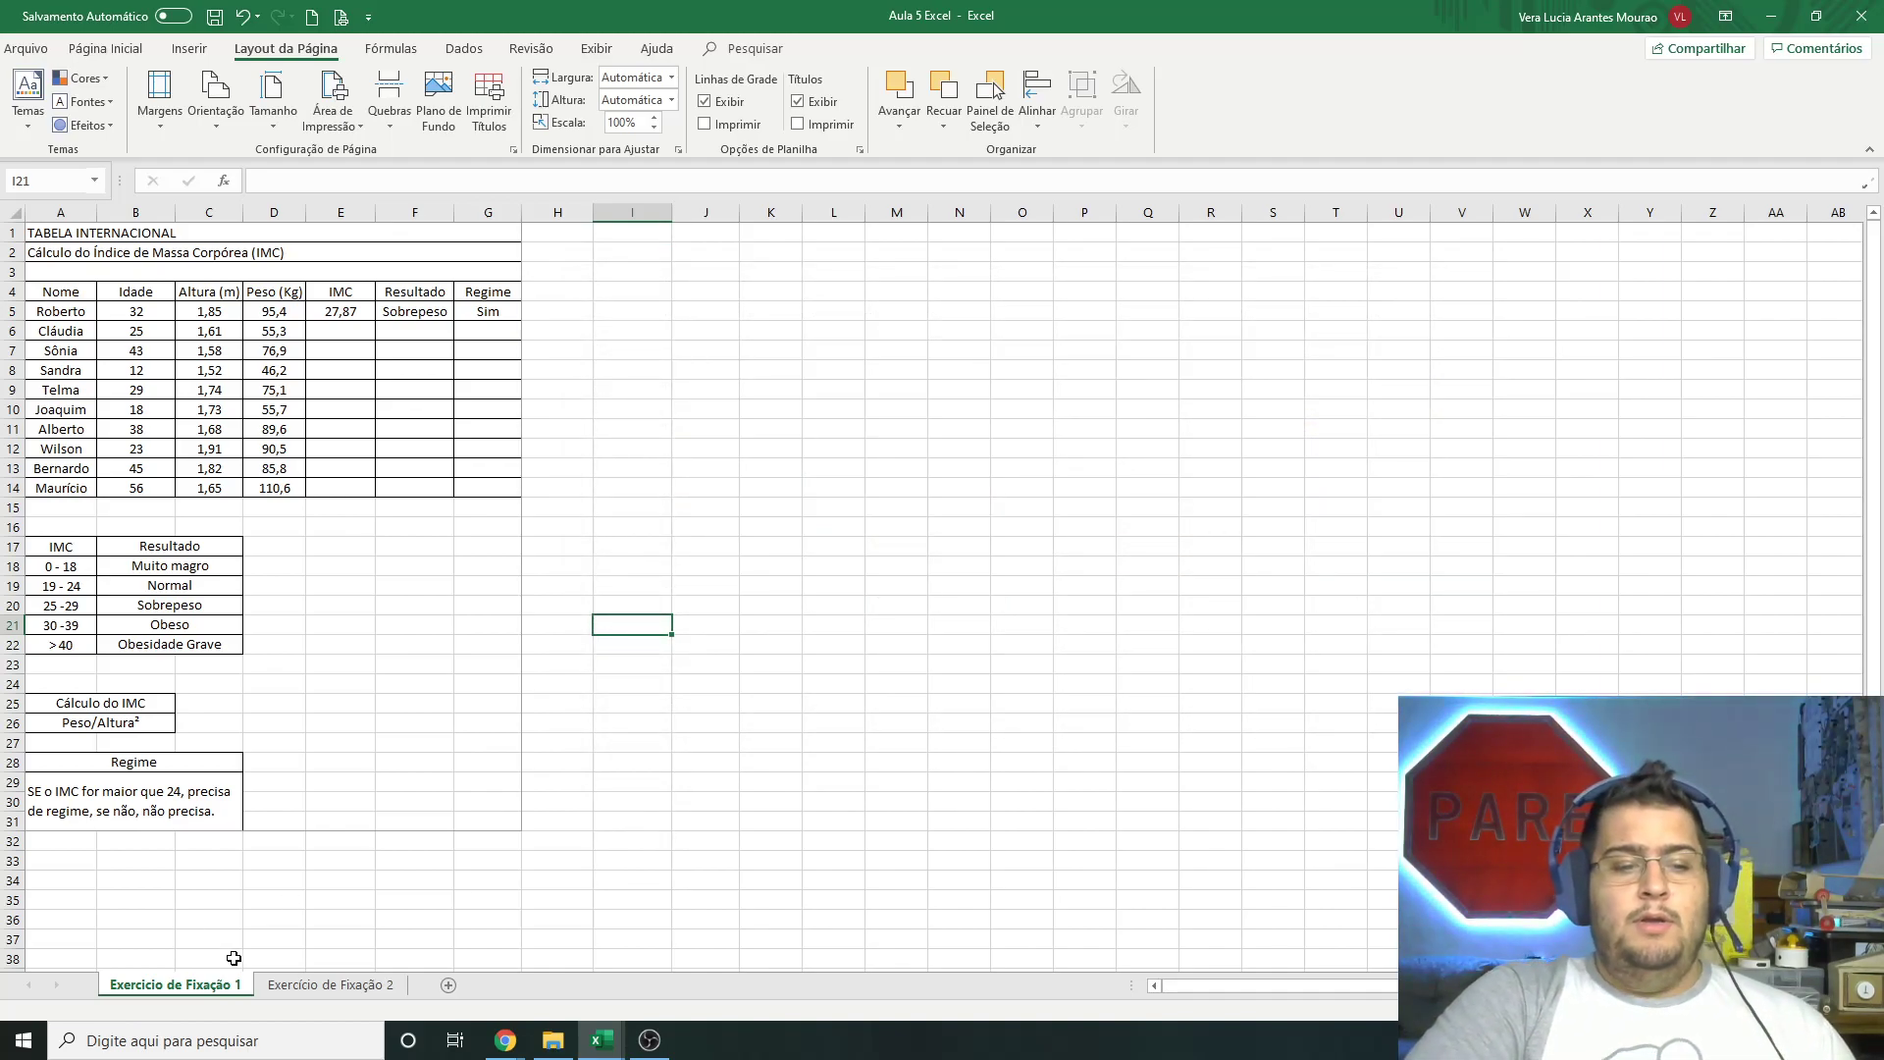
Step: Switch the IMC sheet to landscape (Paisagem) and set its print area to A1:P31
left_click(231, 103)
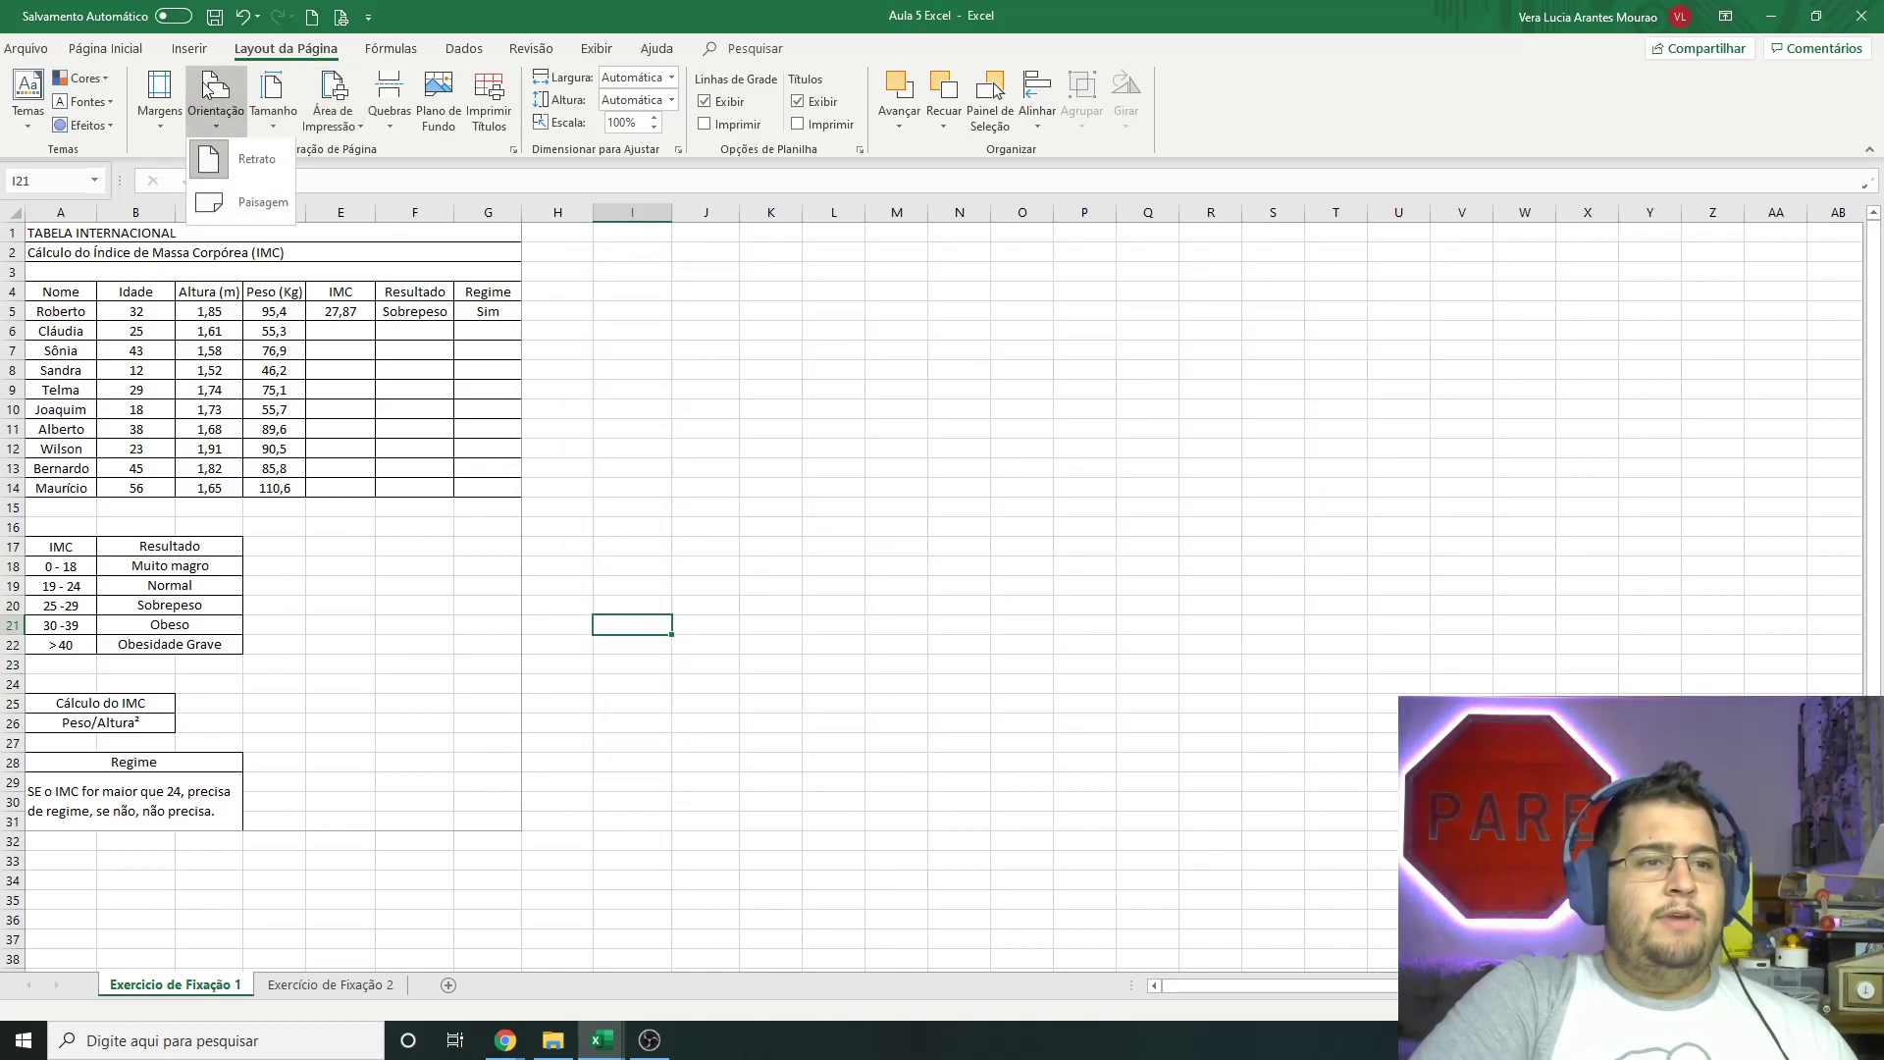
left_click(265, 214)
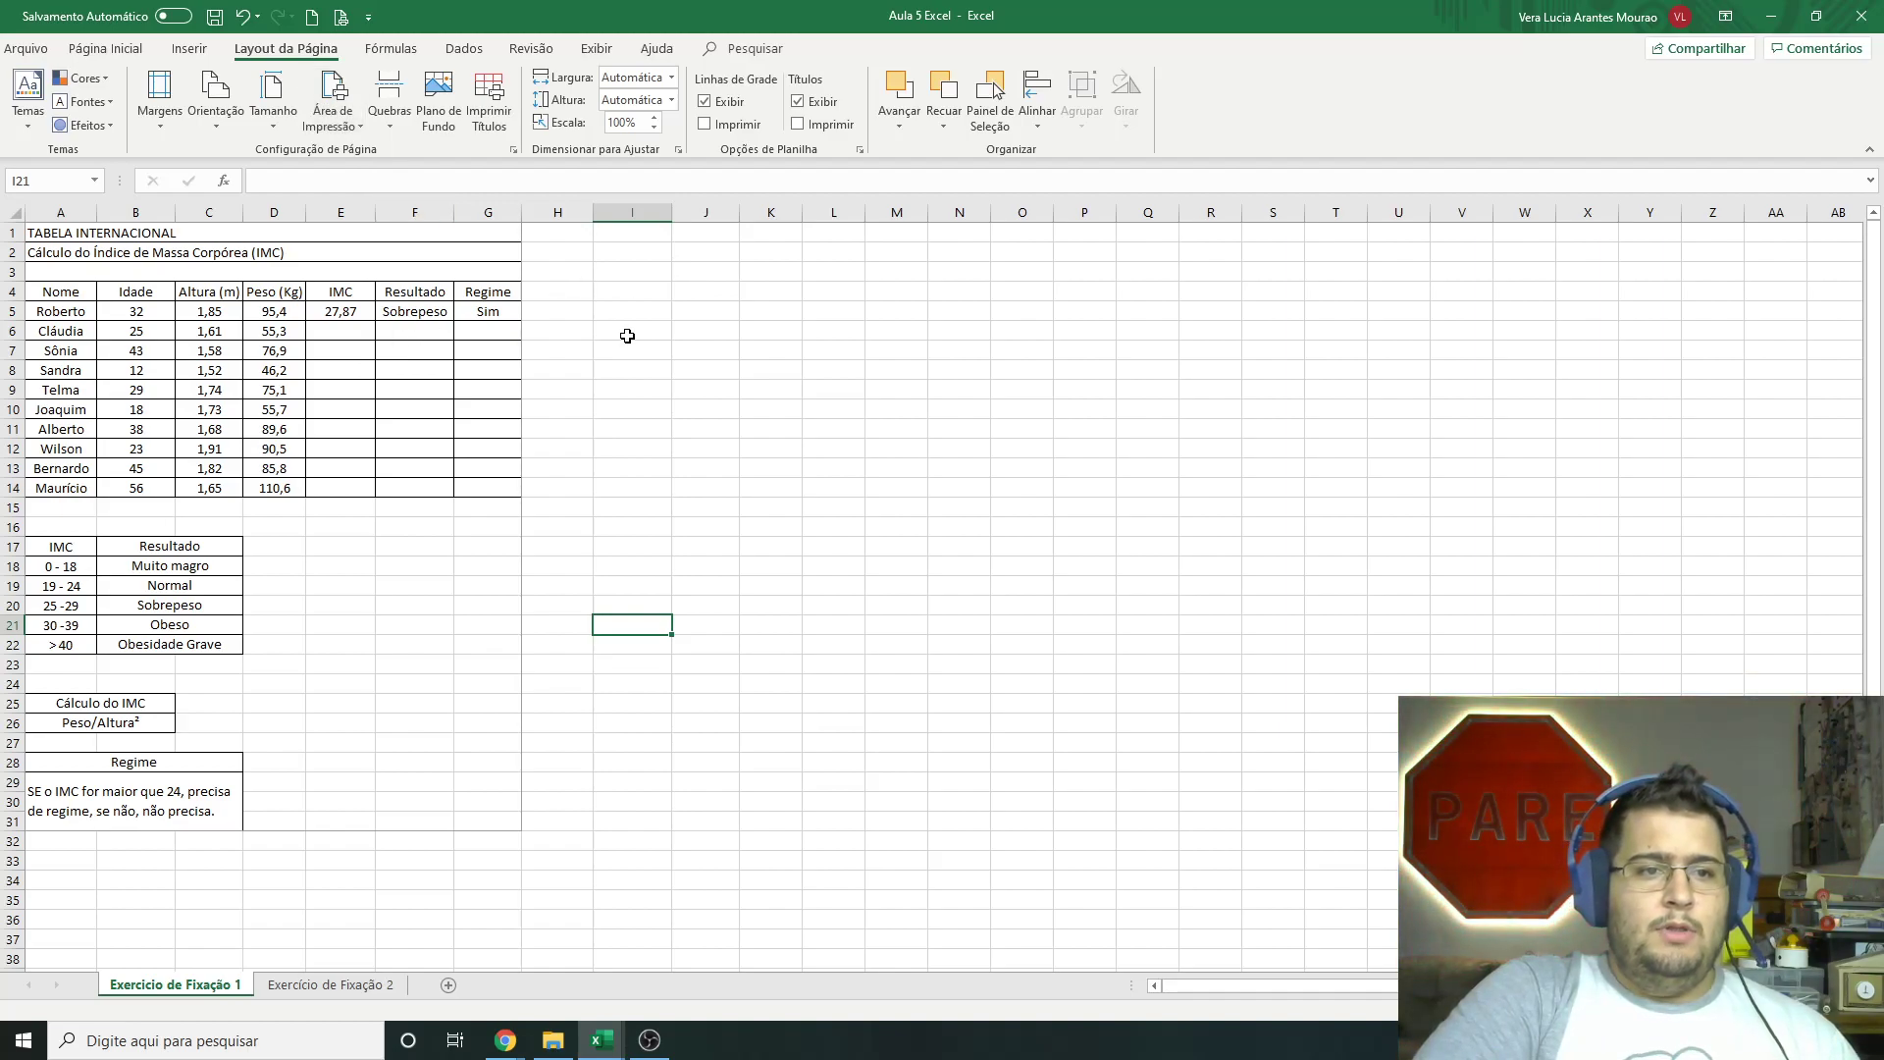
left_click_drag(1101, 231, 44, 814)
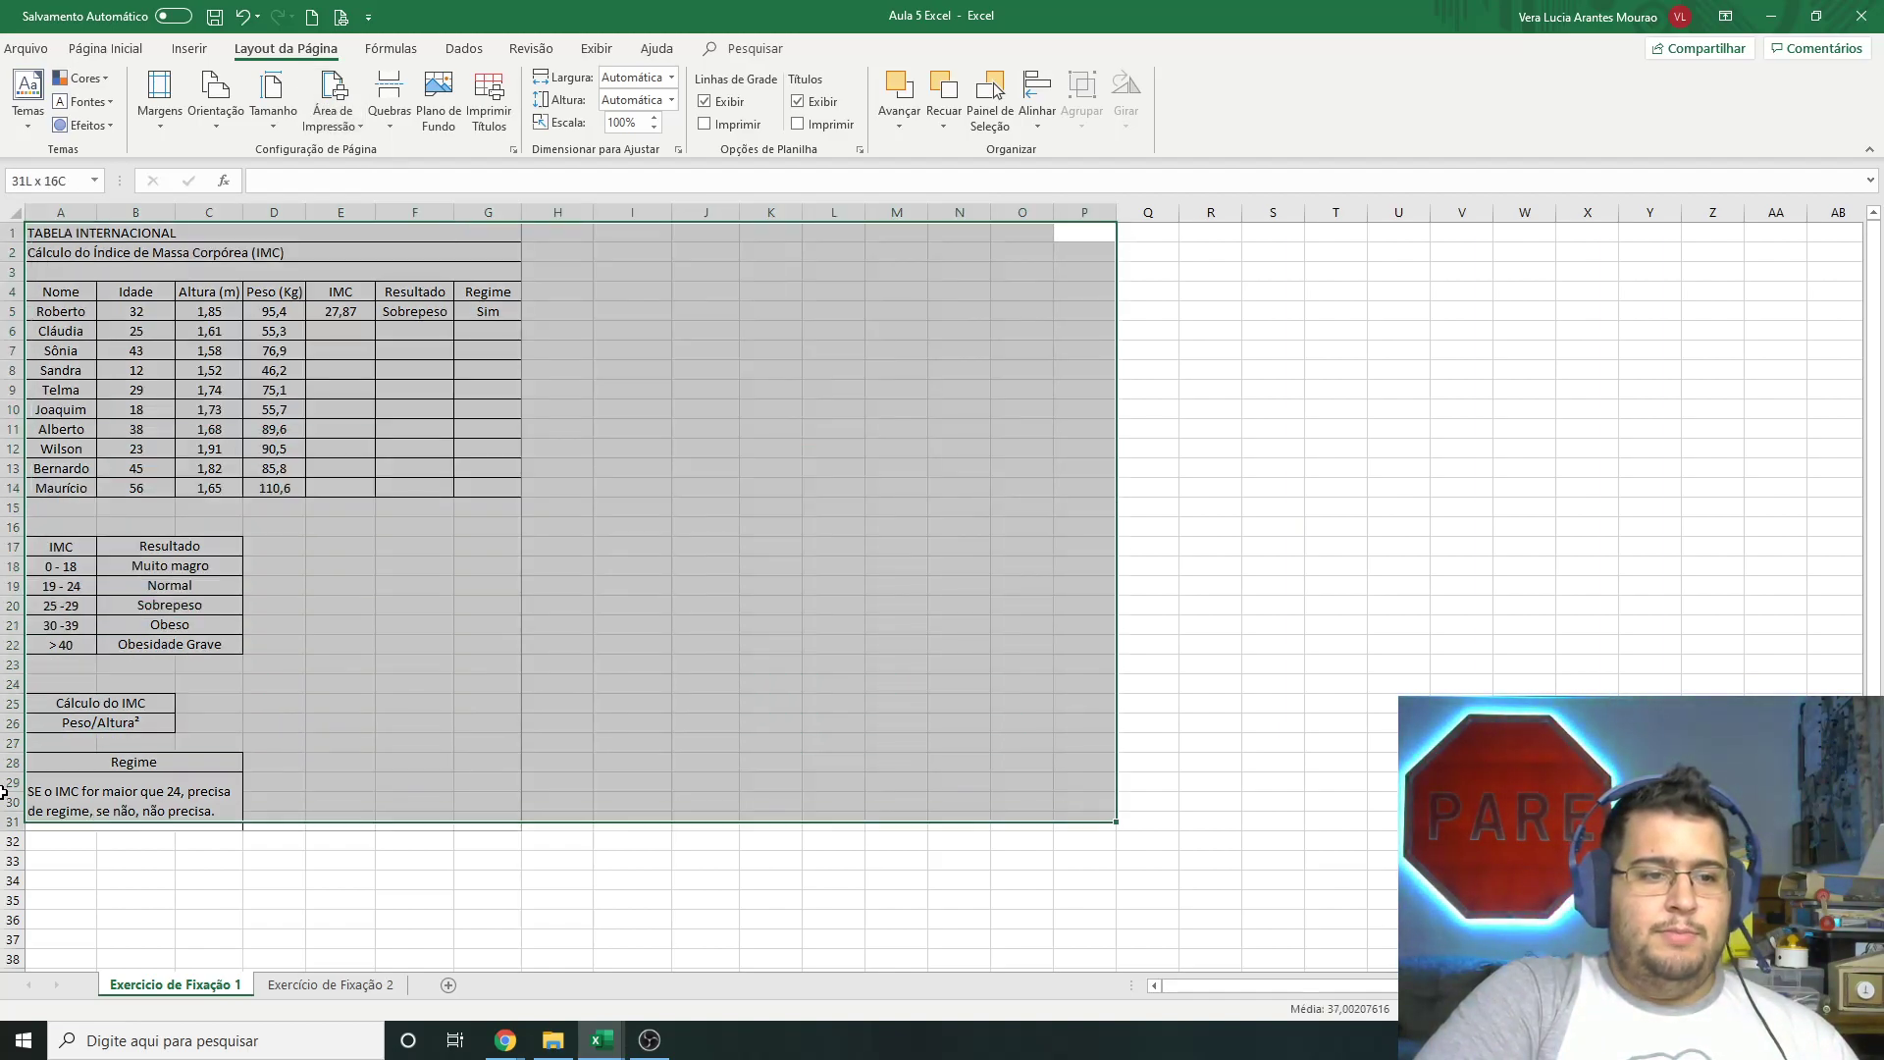
left_click(336, 117)
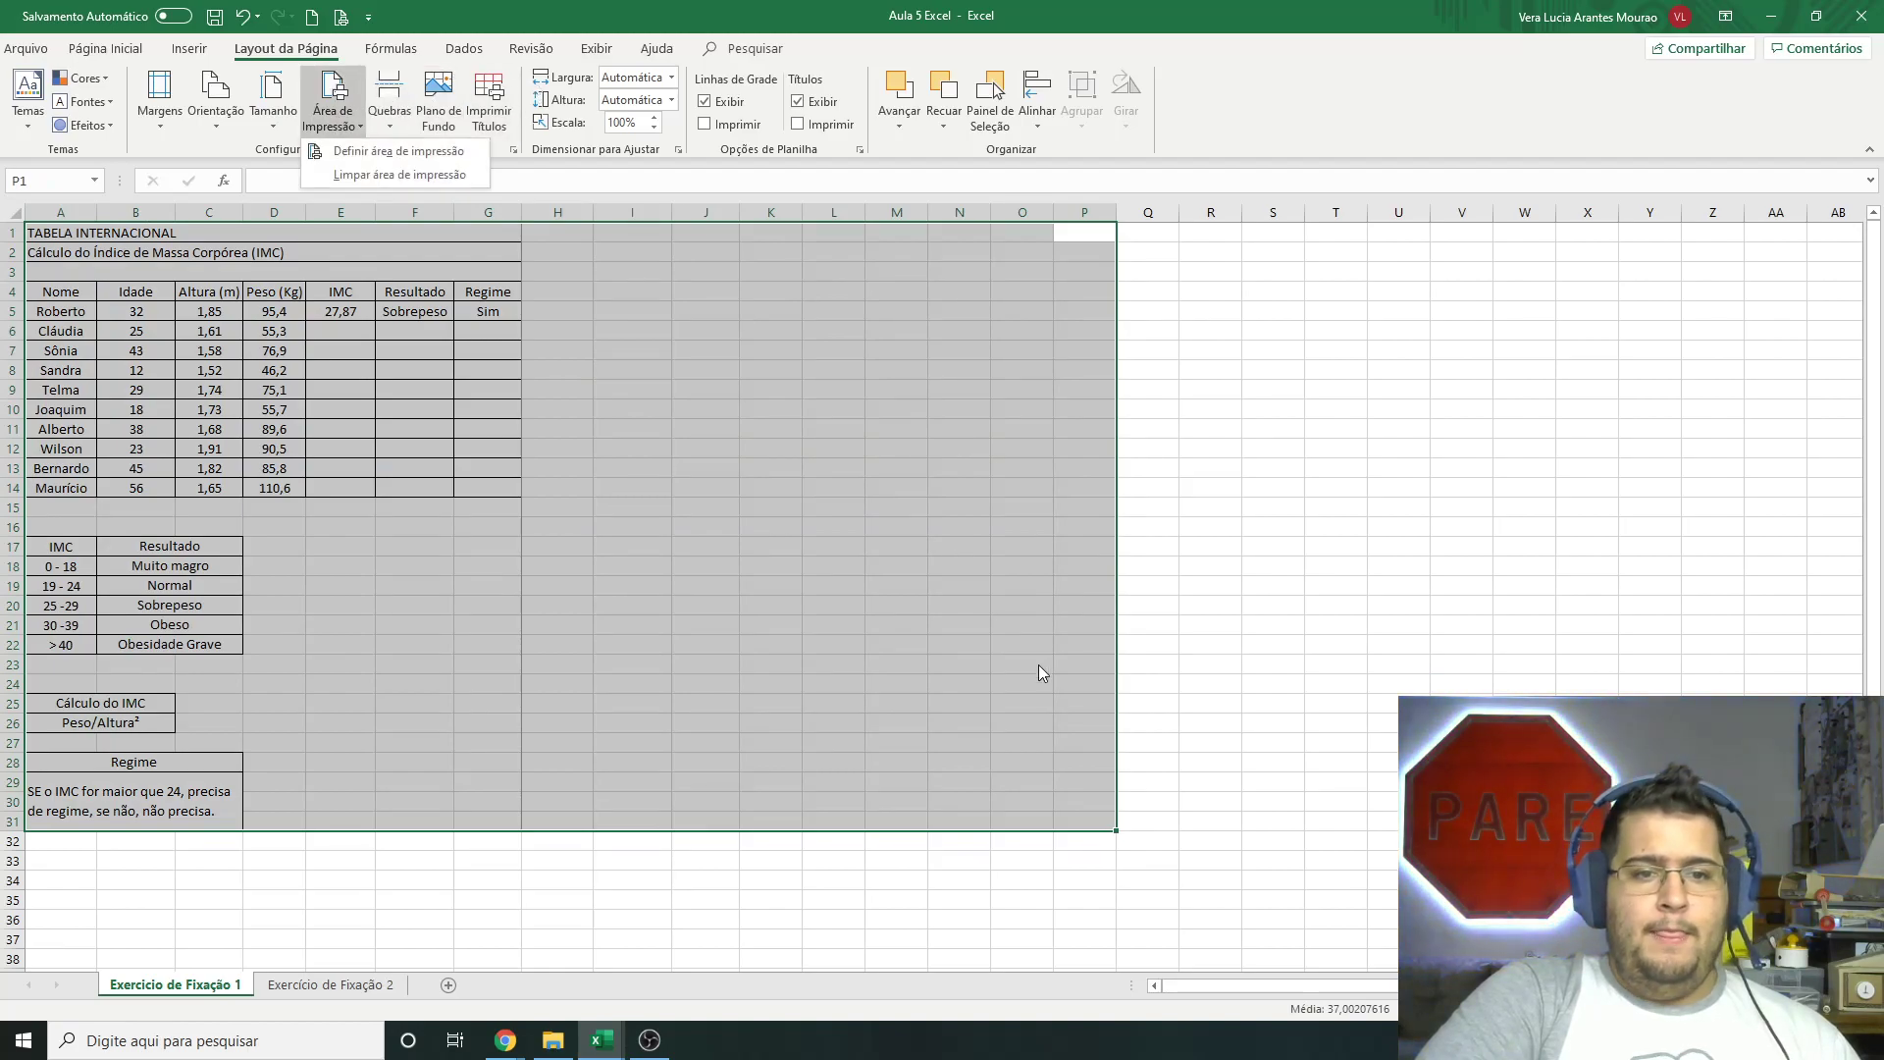
left_click(390, 113)
left_click(319, 121)
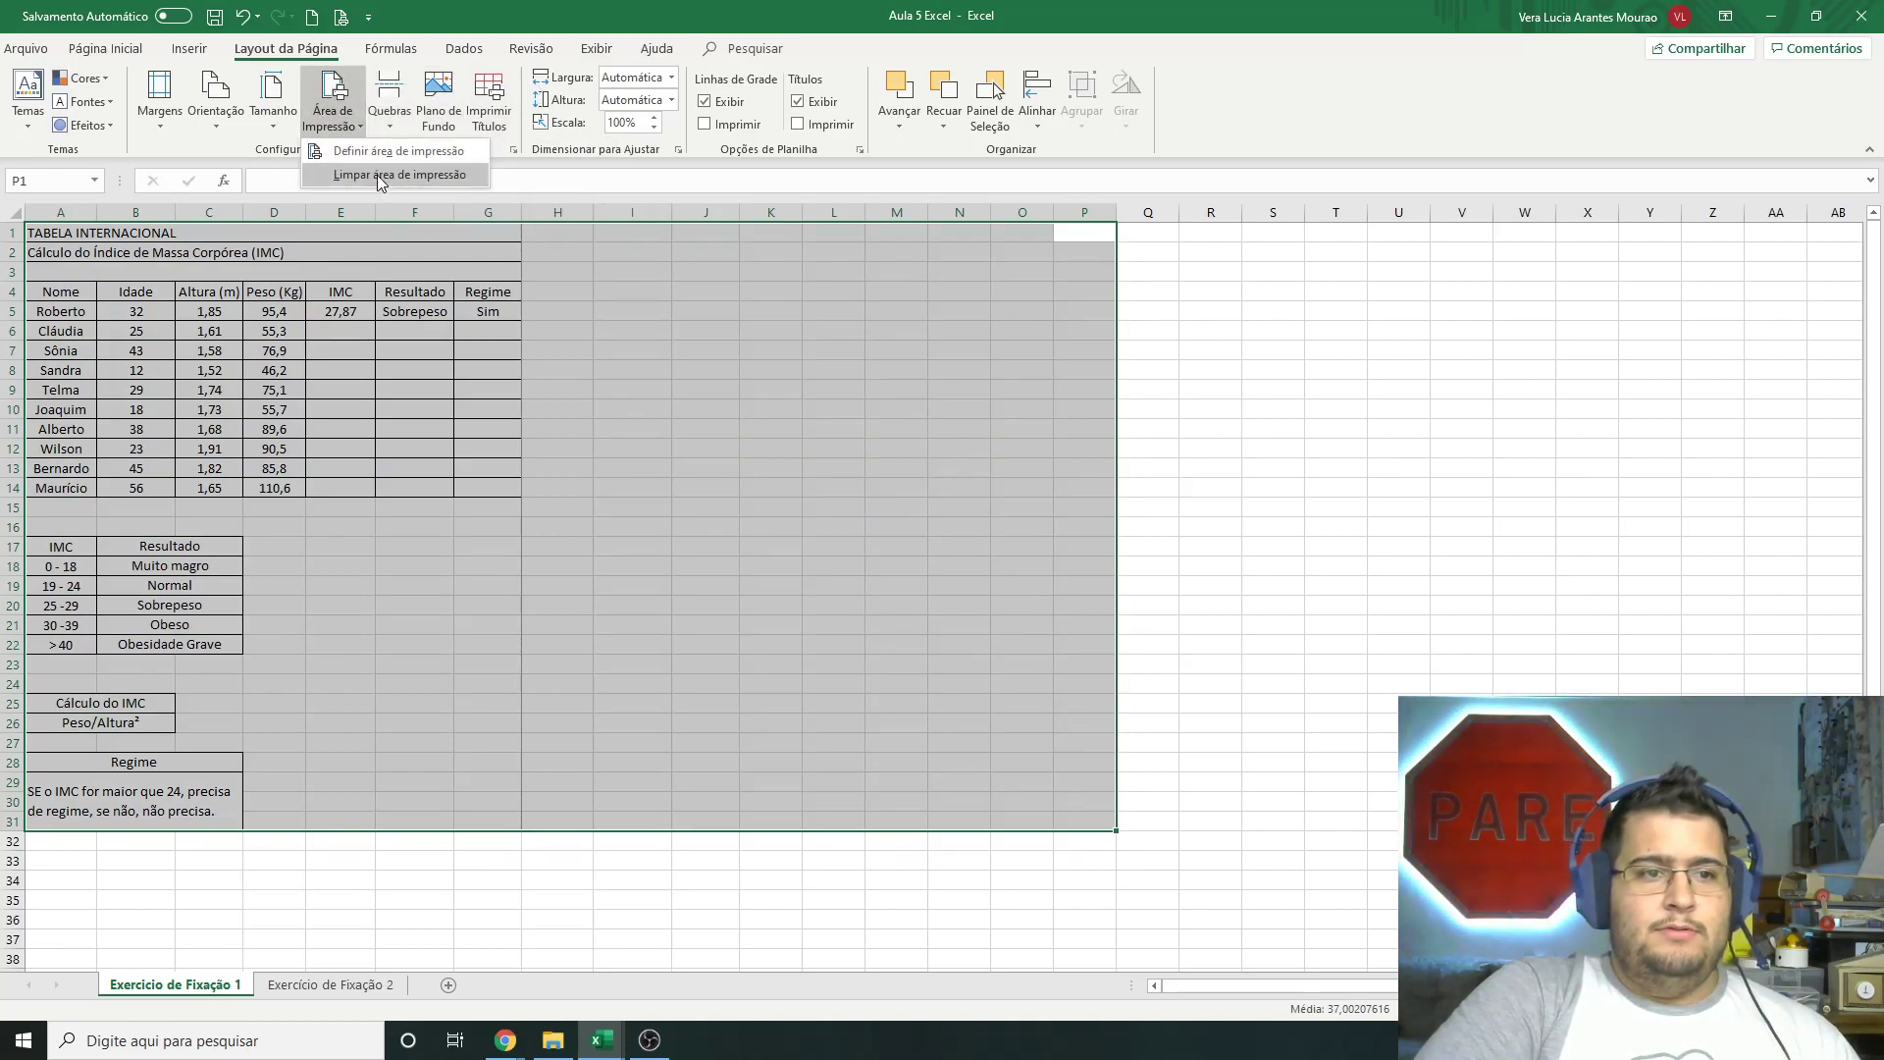
left_click(382, 152)
left_click(1208, 566)
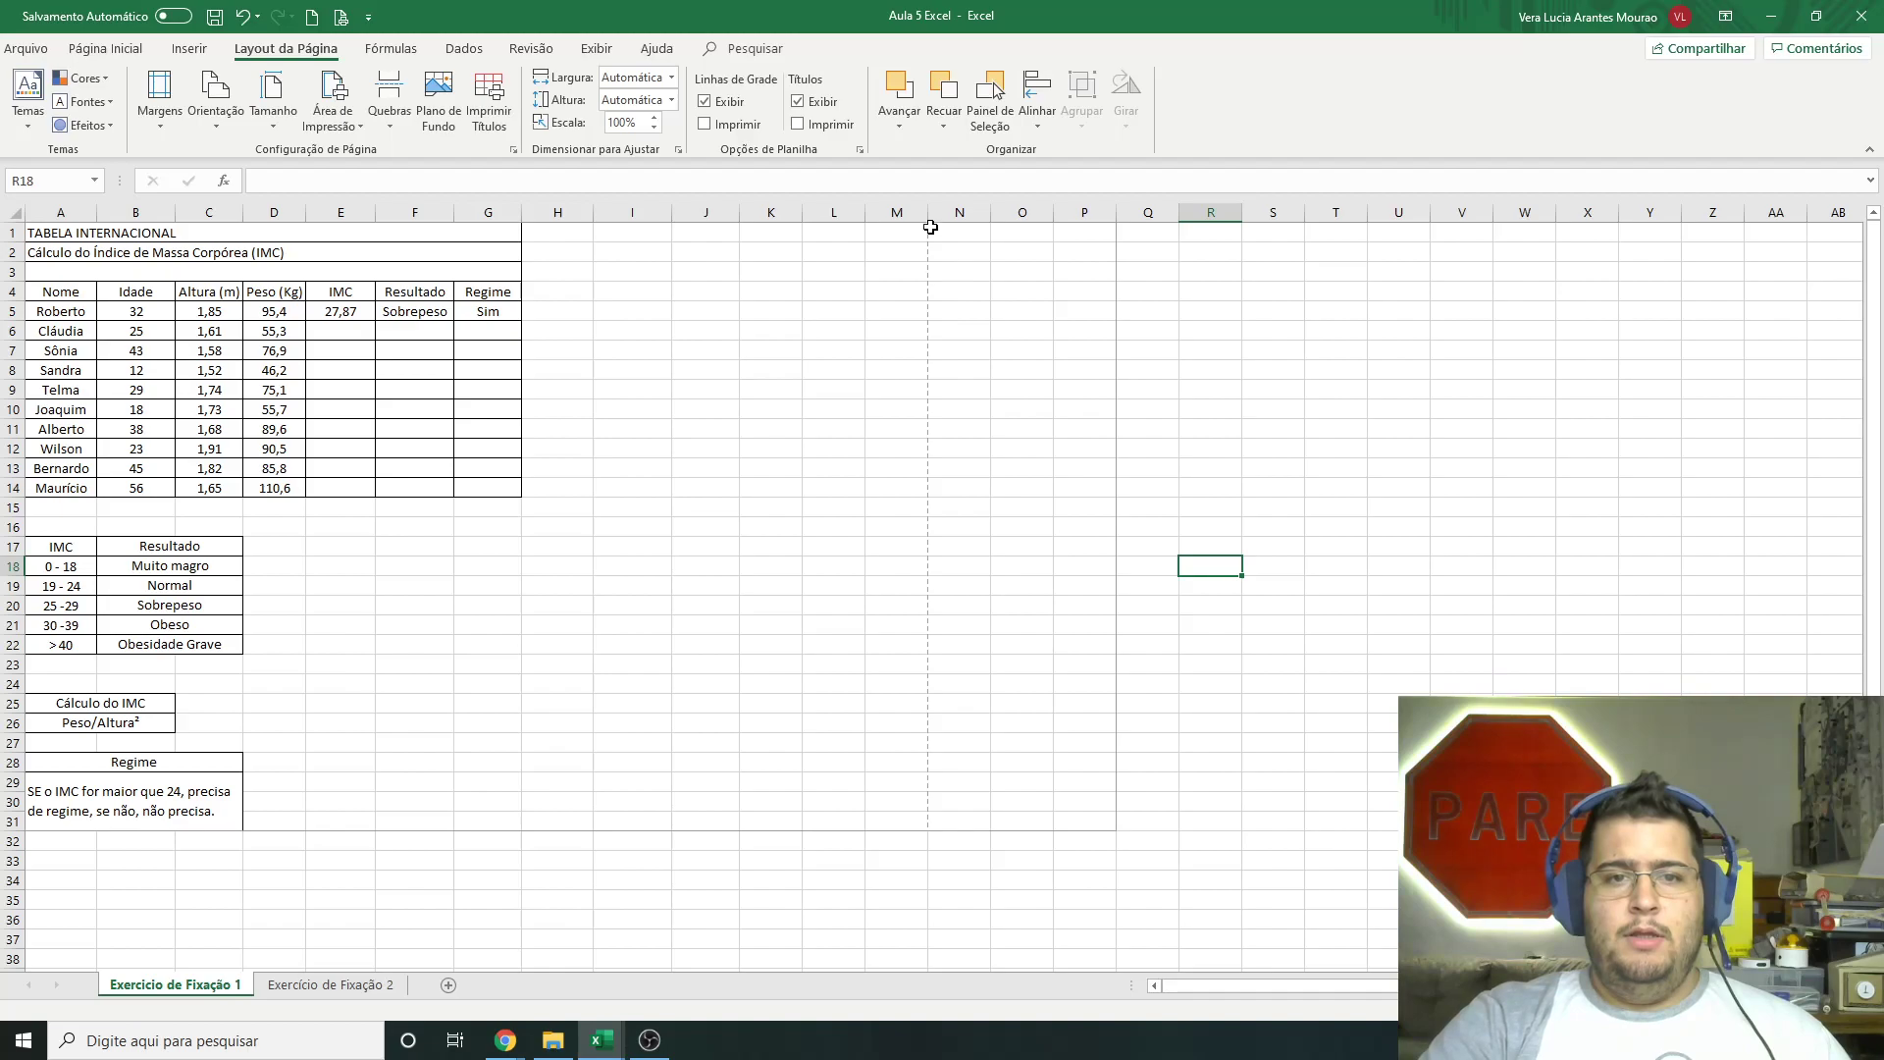
Step: Set the IMC sheet's print area to A1:M31
left_click(897, 213)
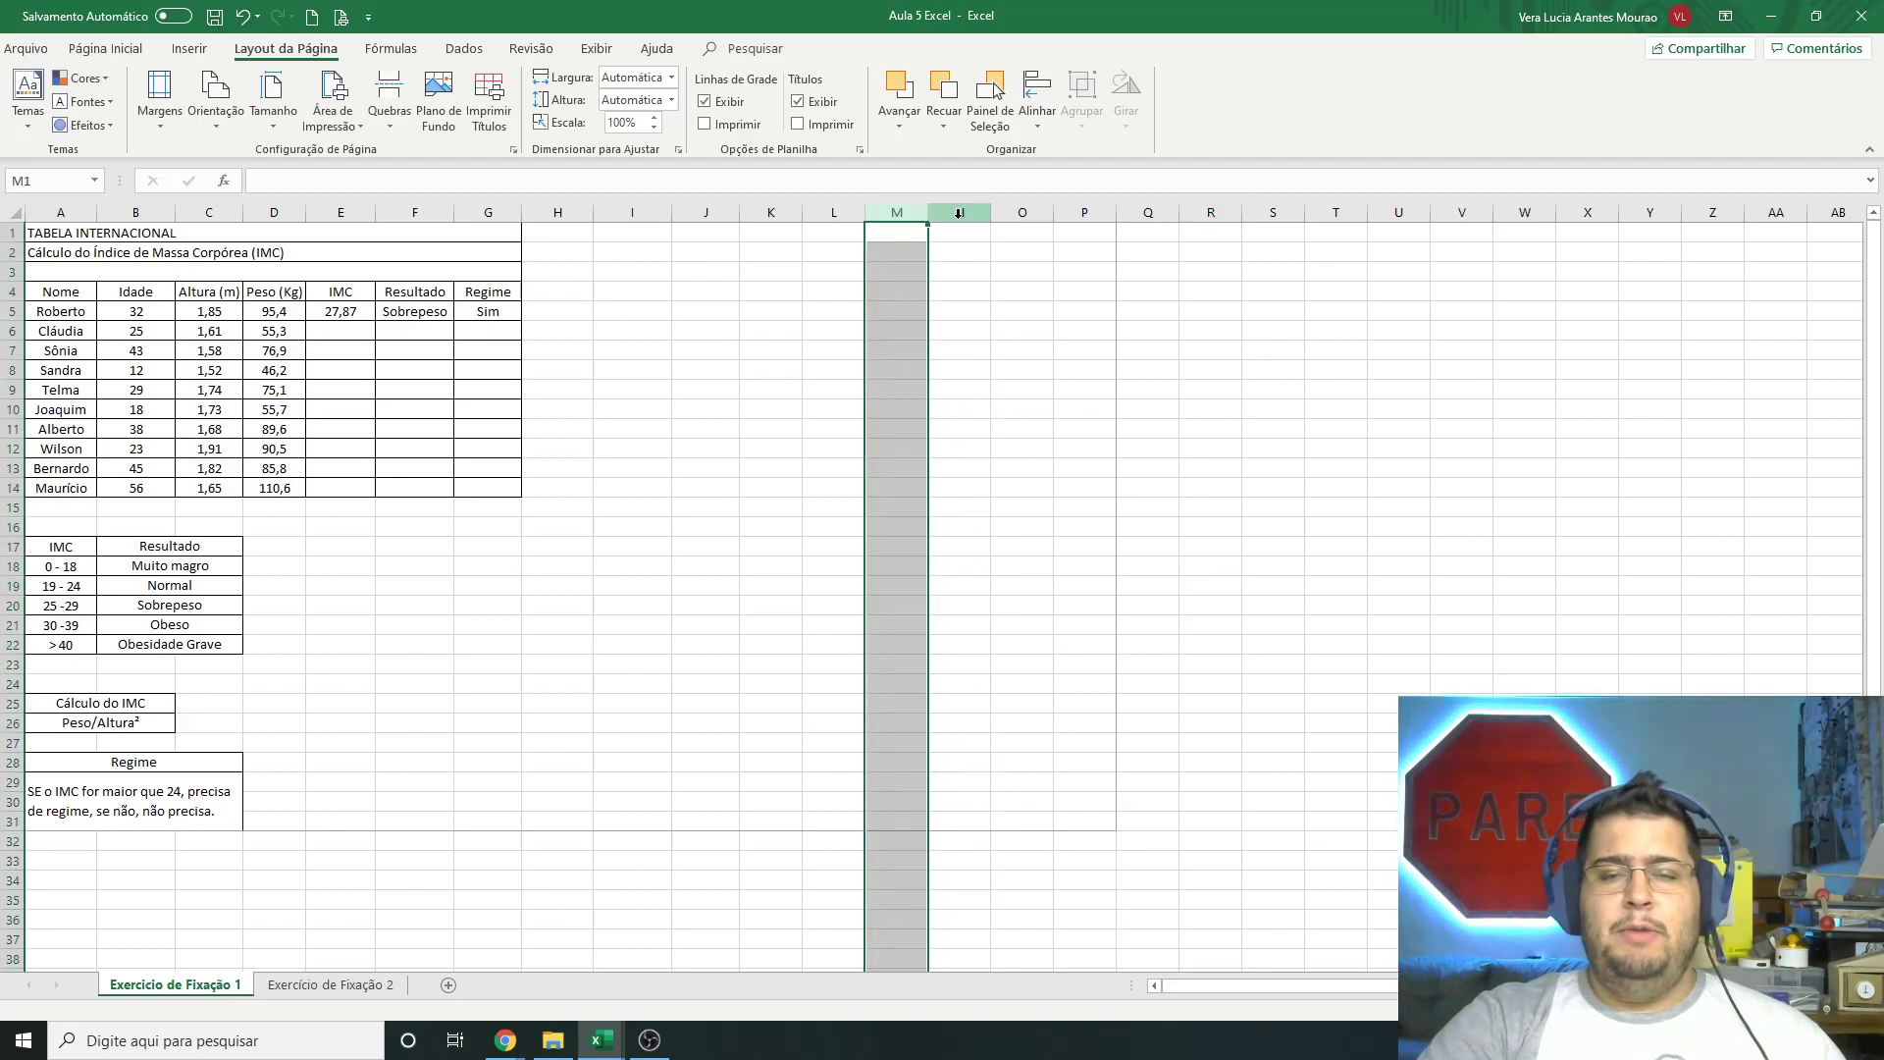
left_click(896, 370)
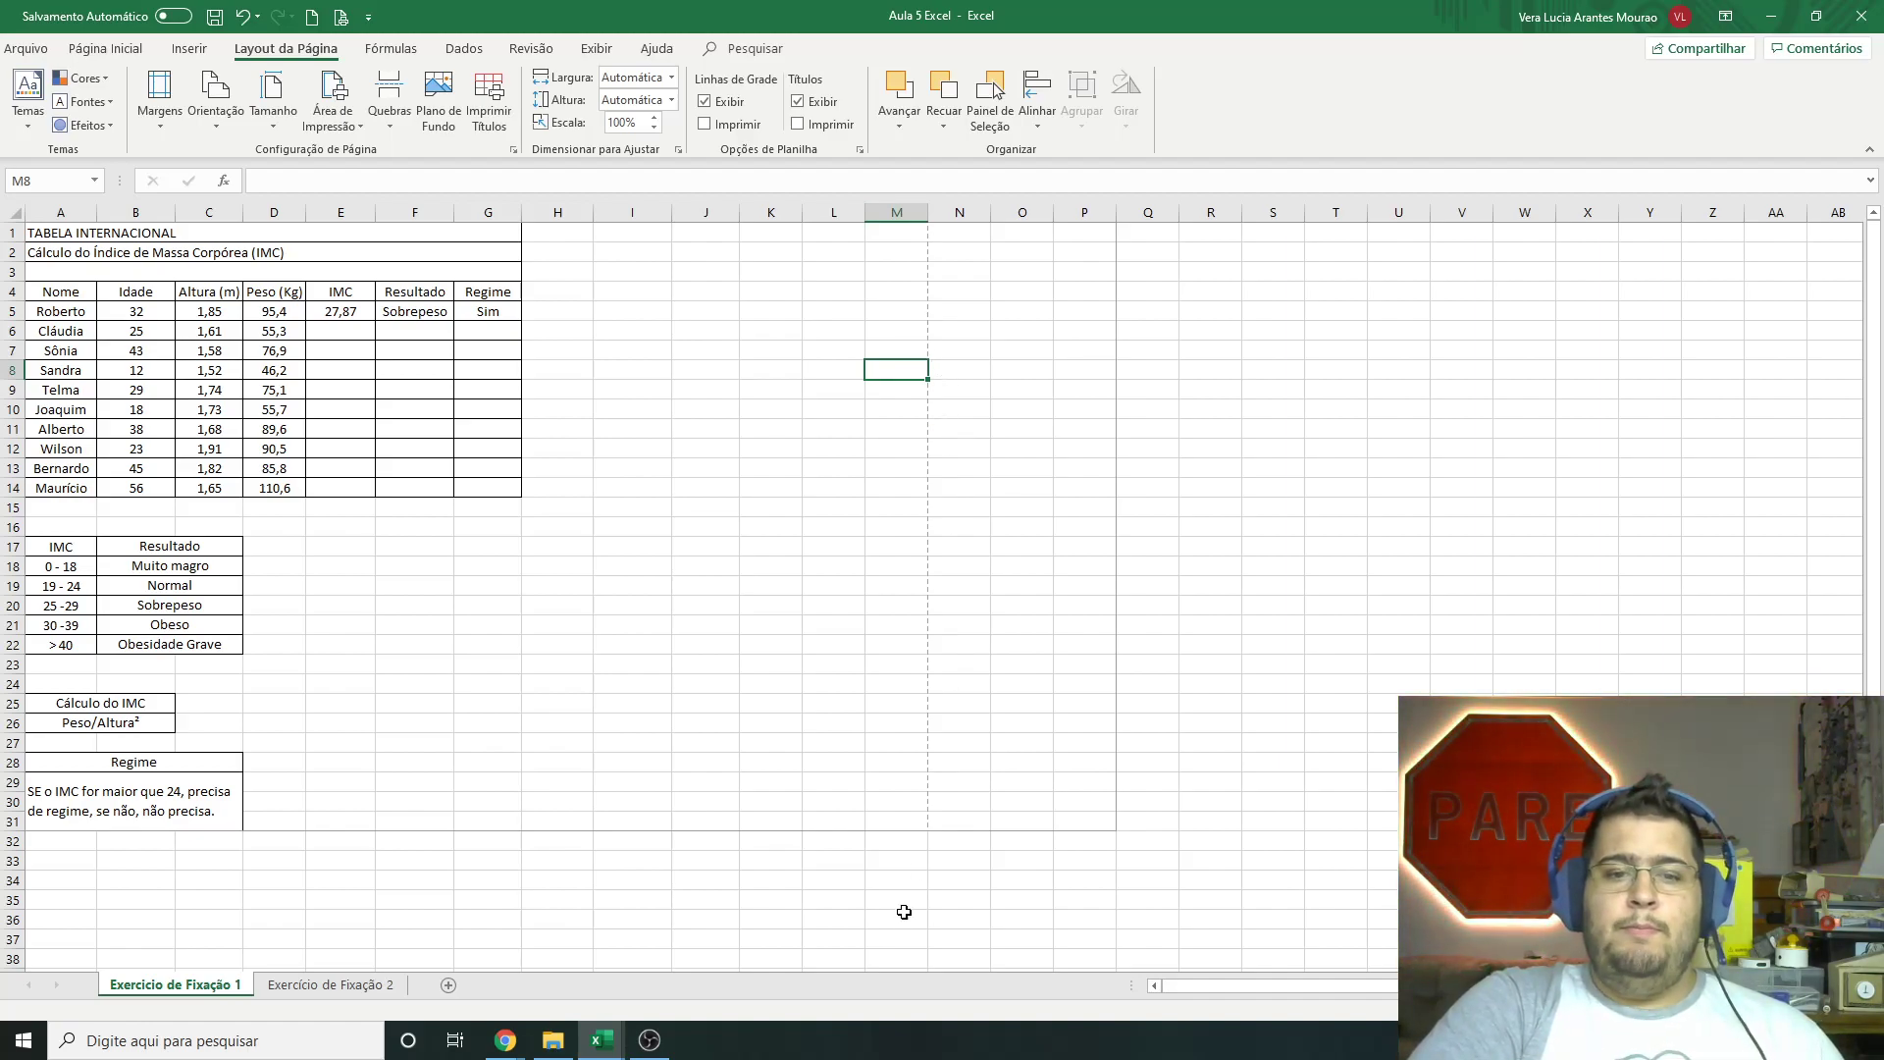
mouse_move(914, 819)
left_mouse_down()
mouse_move(753, 644)
mouse_move(892, 819)
mouse_move(910, 212)
mouse_move(878, 646)
left_mouse_up()
left_click_drag(875, 818, 133, 796)
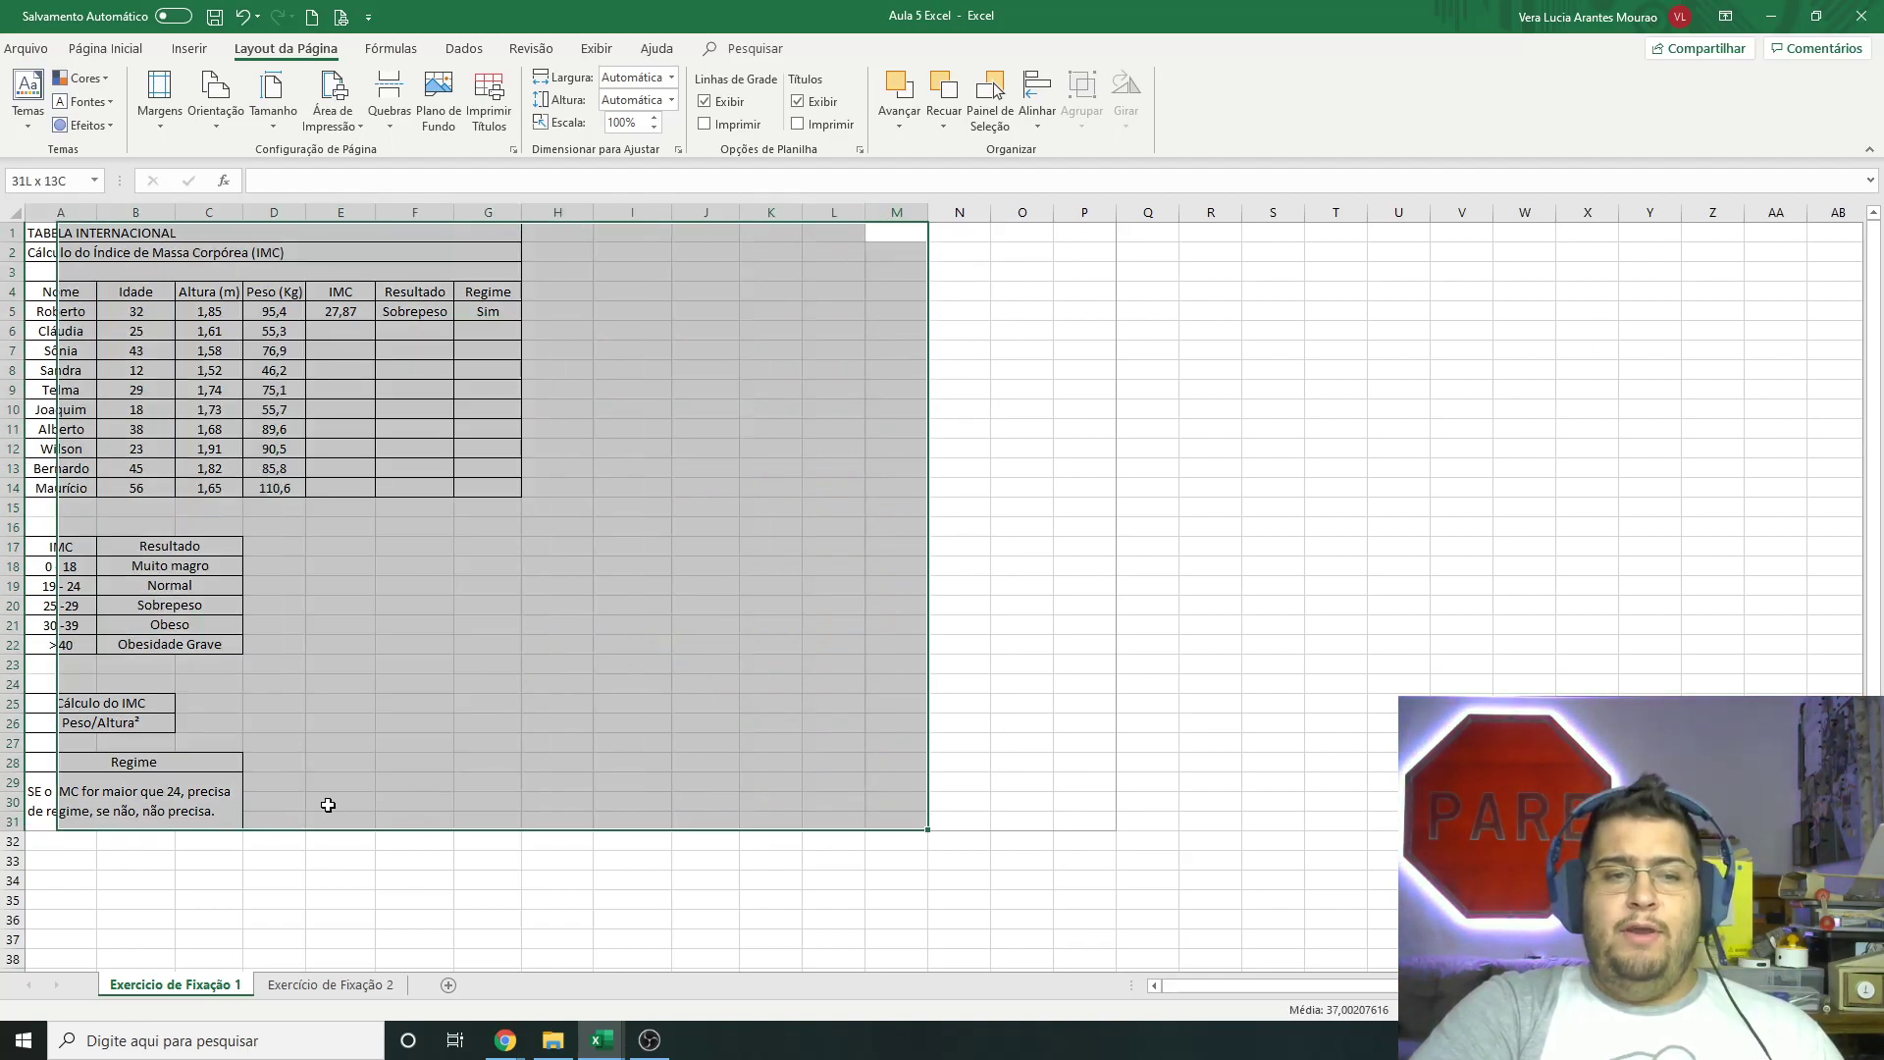
left_click(332, 110)
left_click(402, 152)
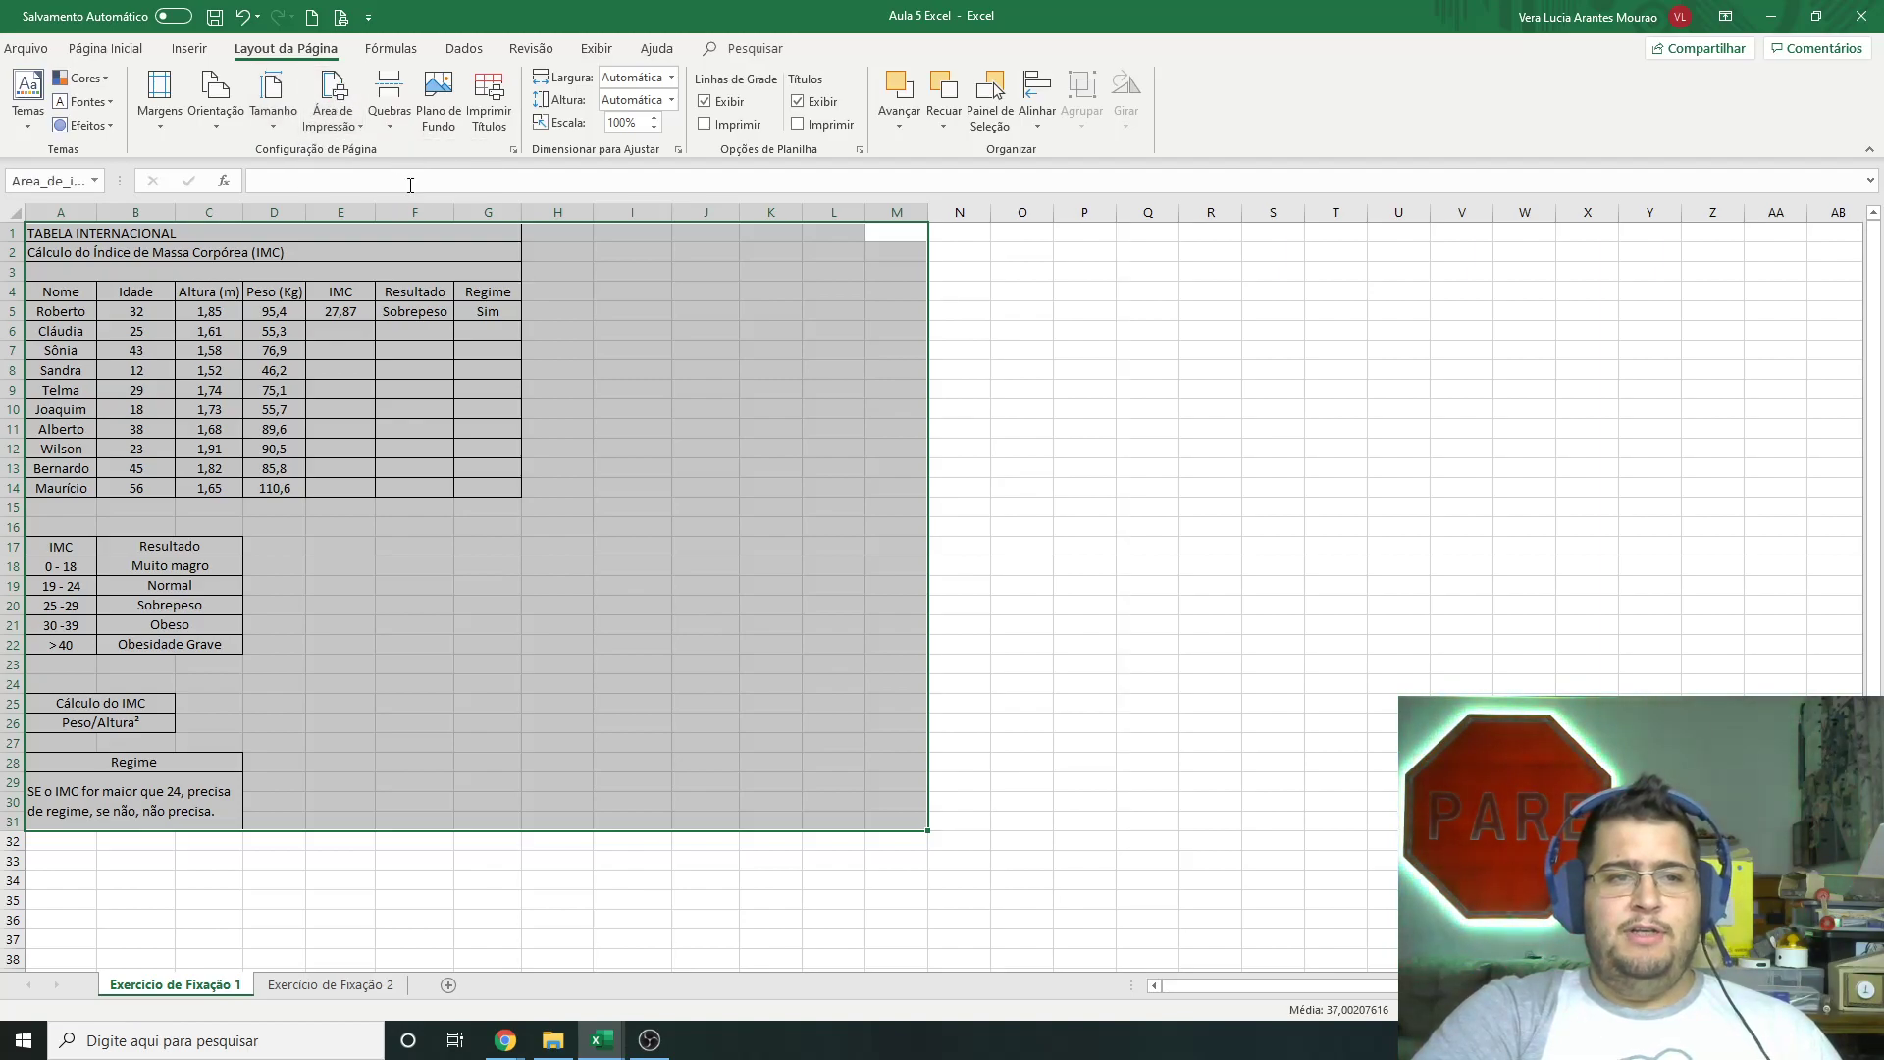
left_click(1101, 358)
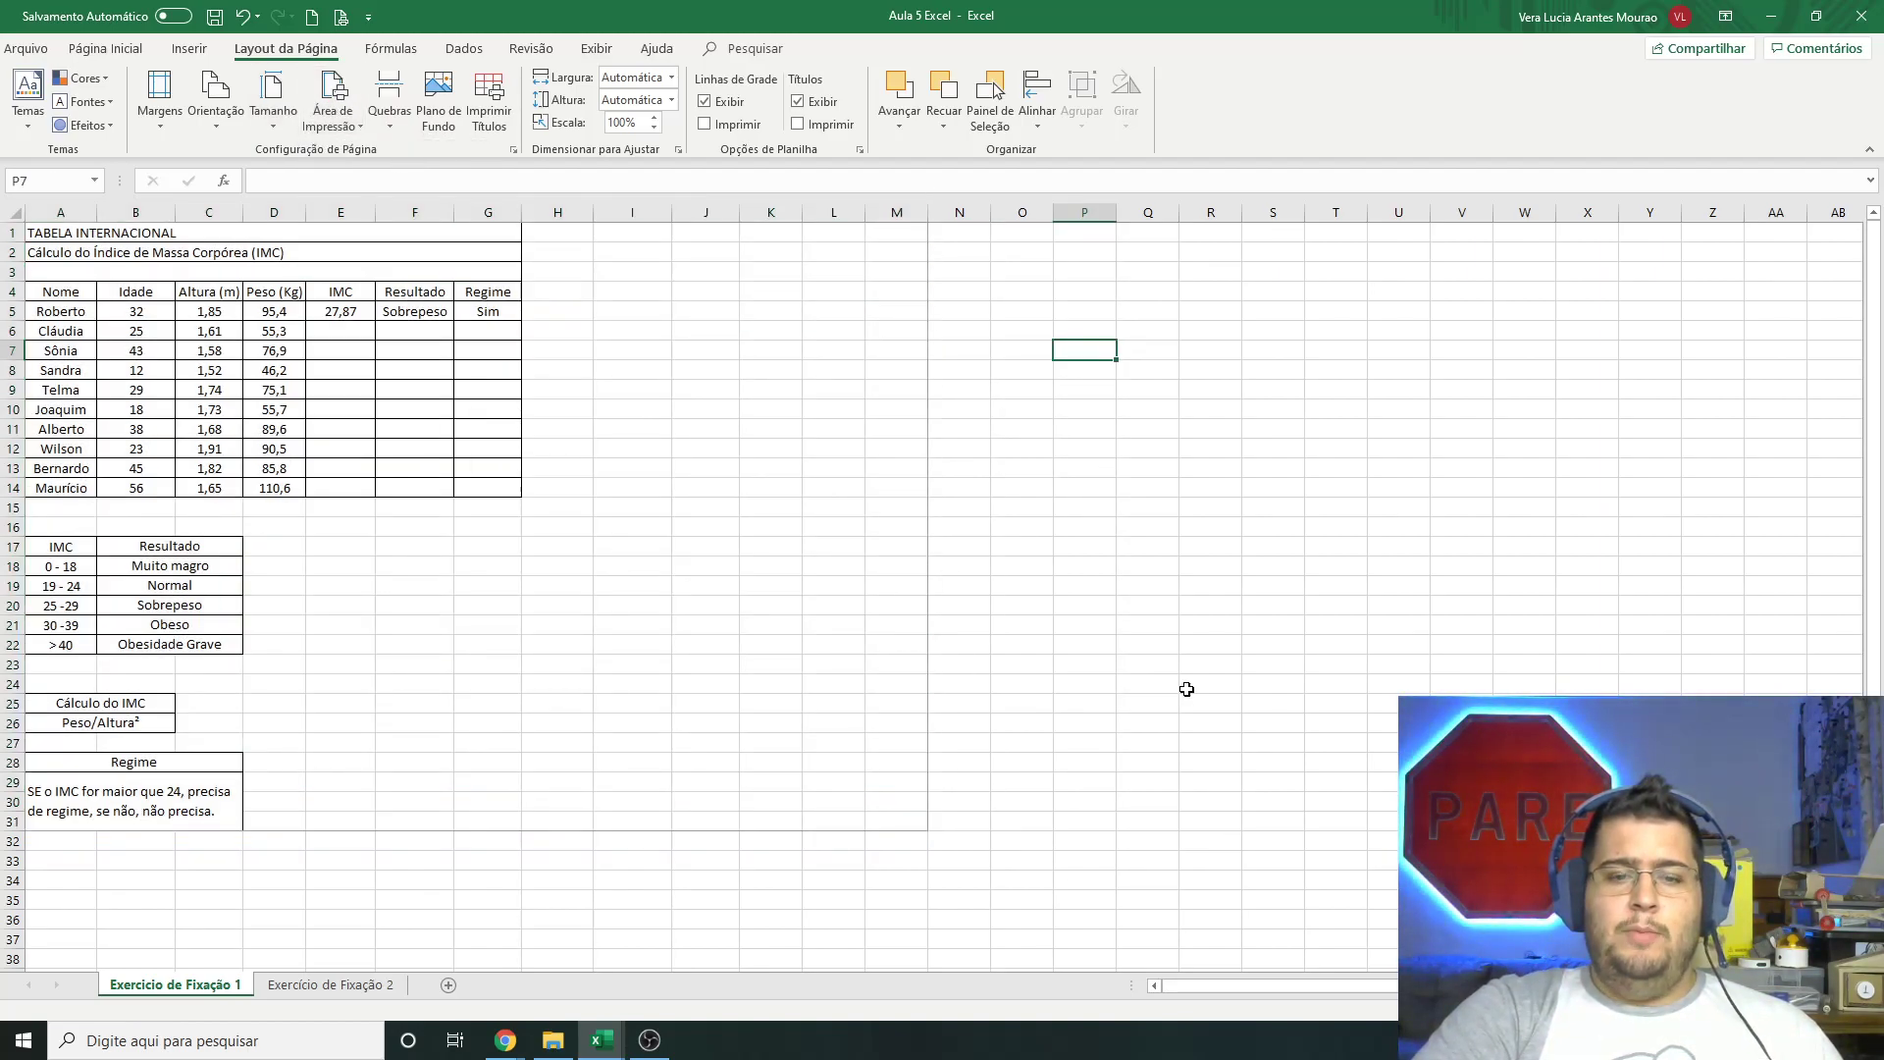
Step: Widen the print area to A1:N31 to include one more column
left_click_drag(960, 233, 164, 737)
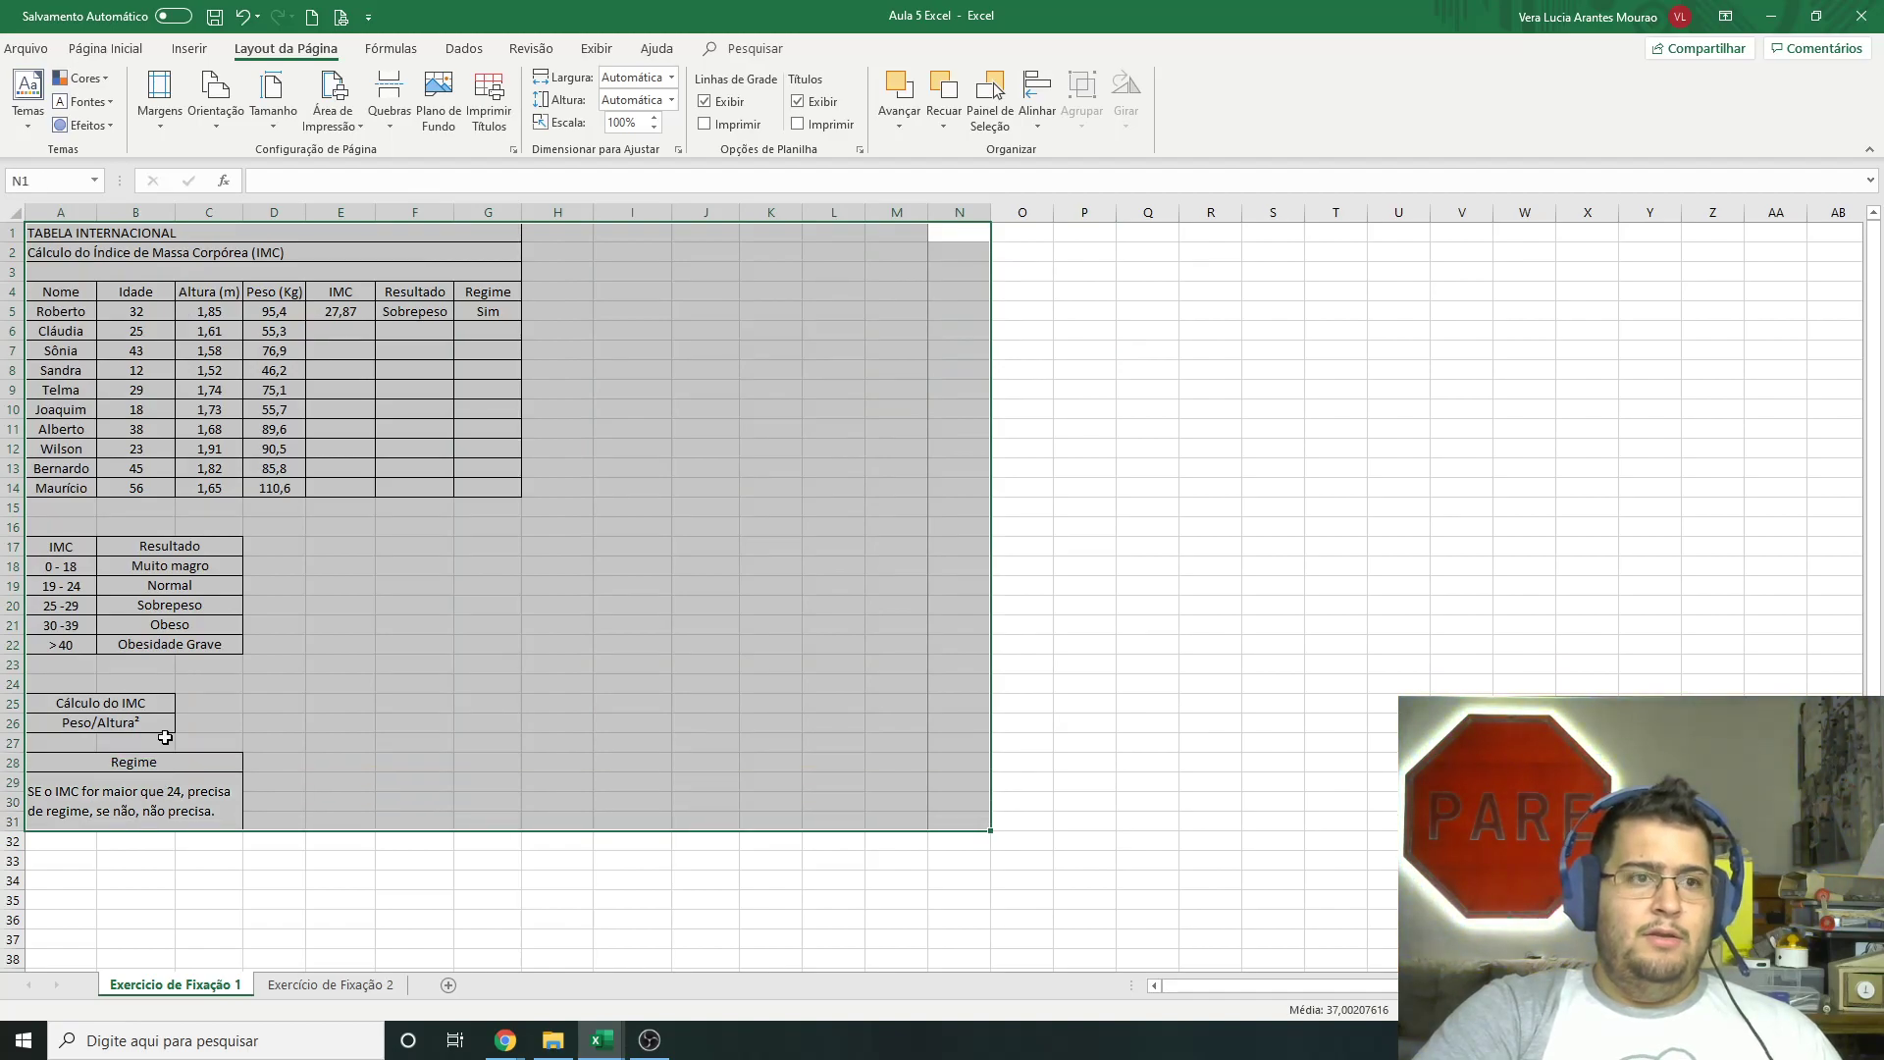
left_click(334, 98)
left_click(392, 152)
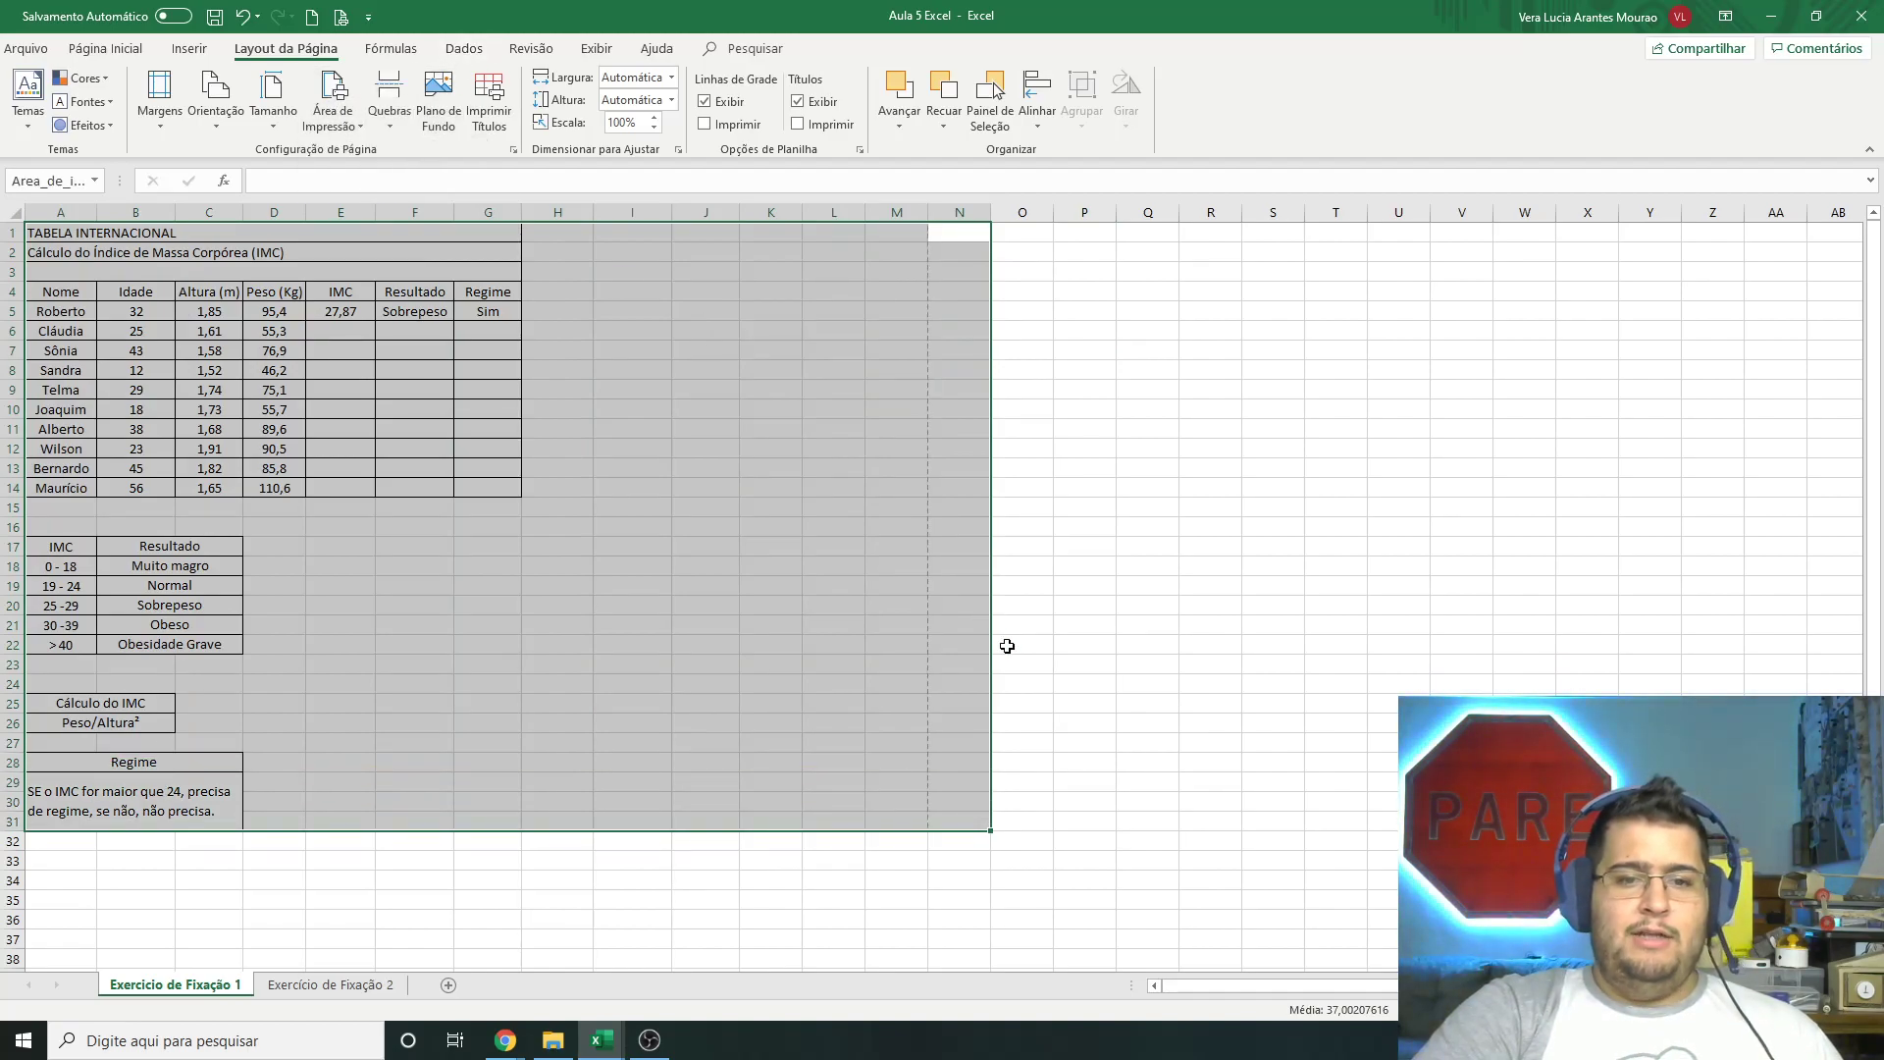
left_click(1050, 640)
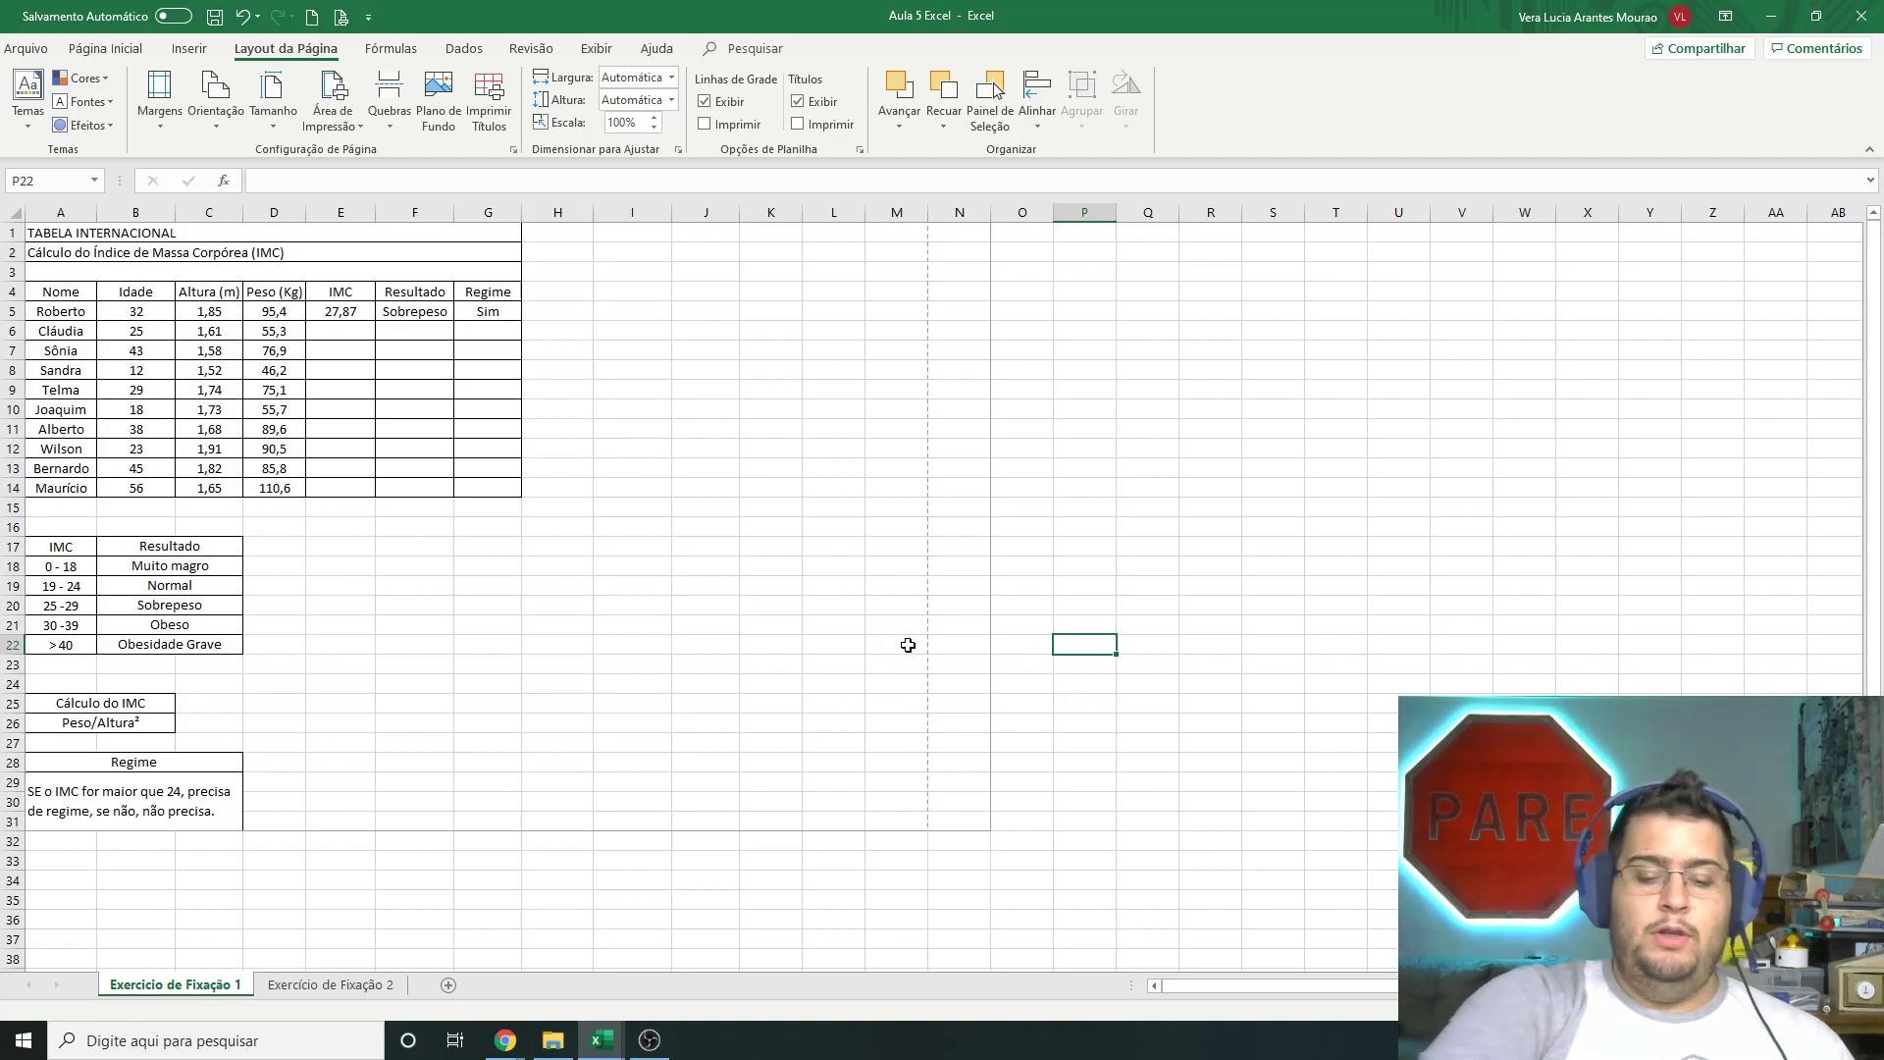
key("ctrl+p")
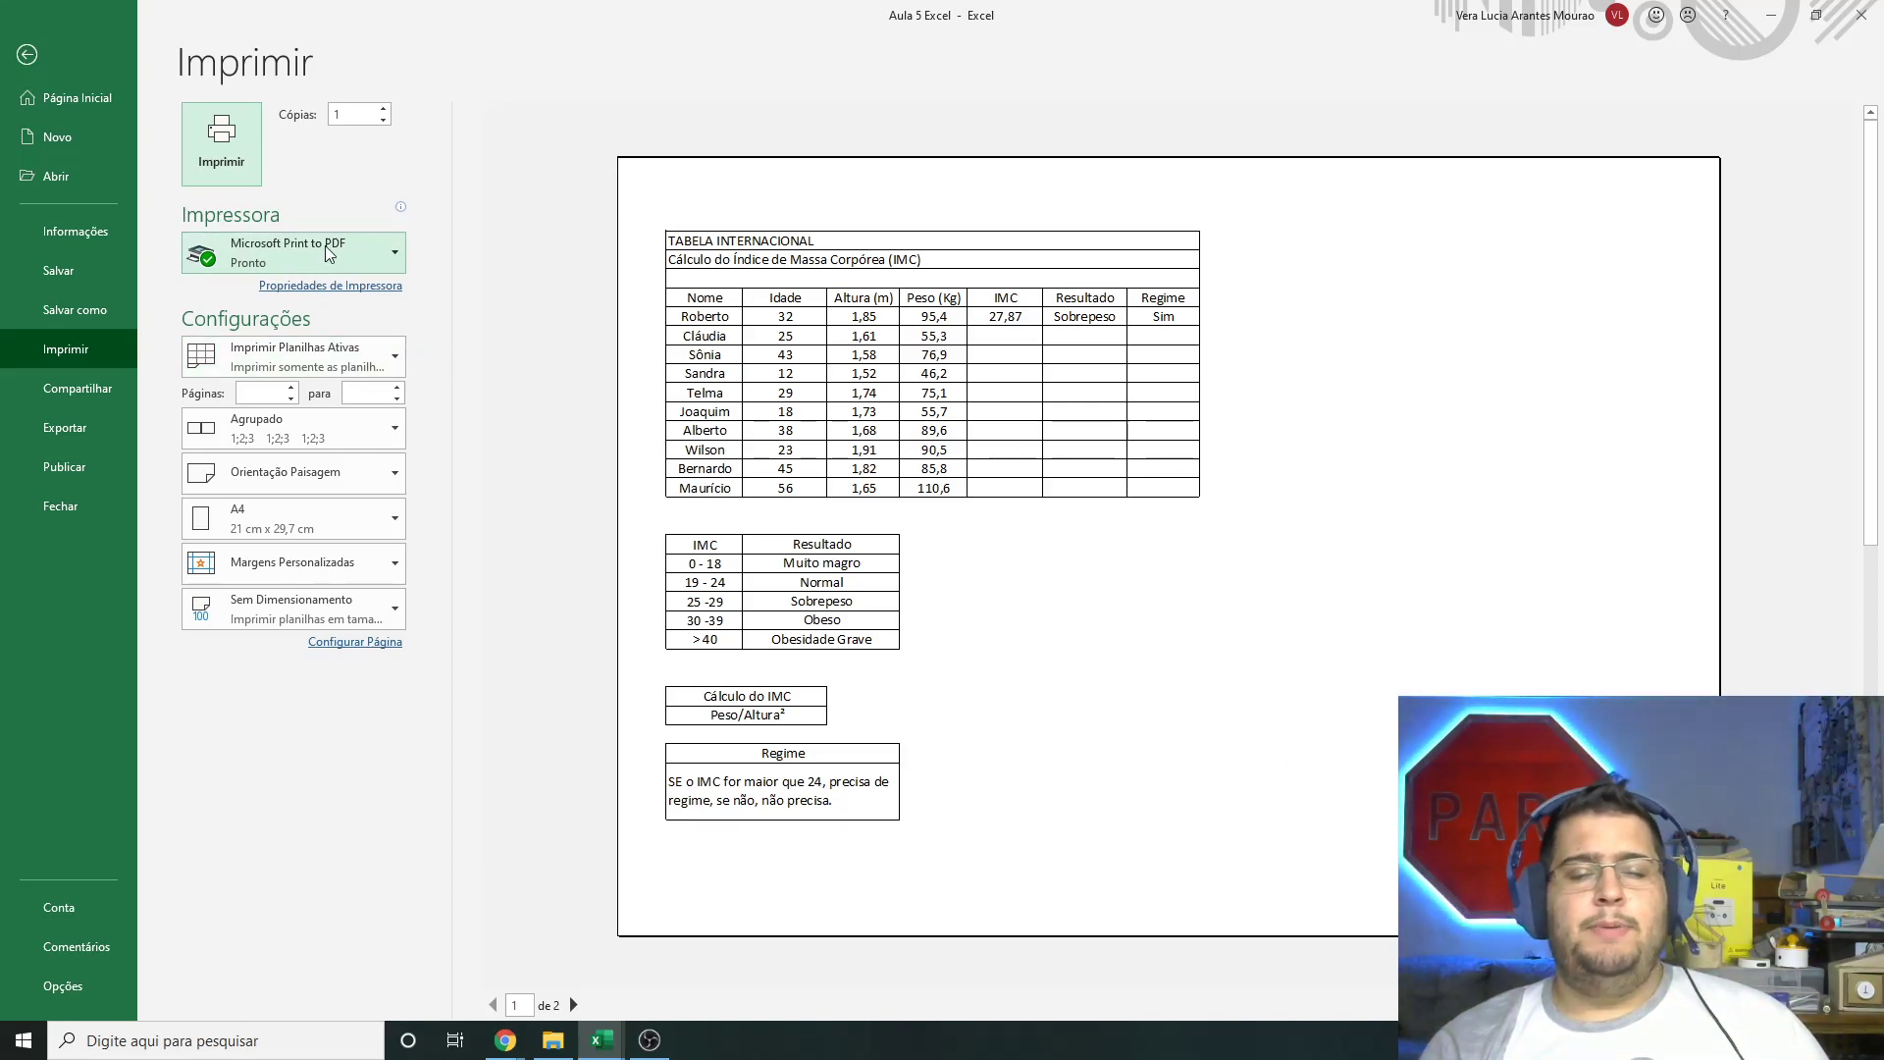
left_click(225, 143)
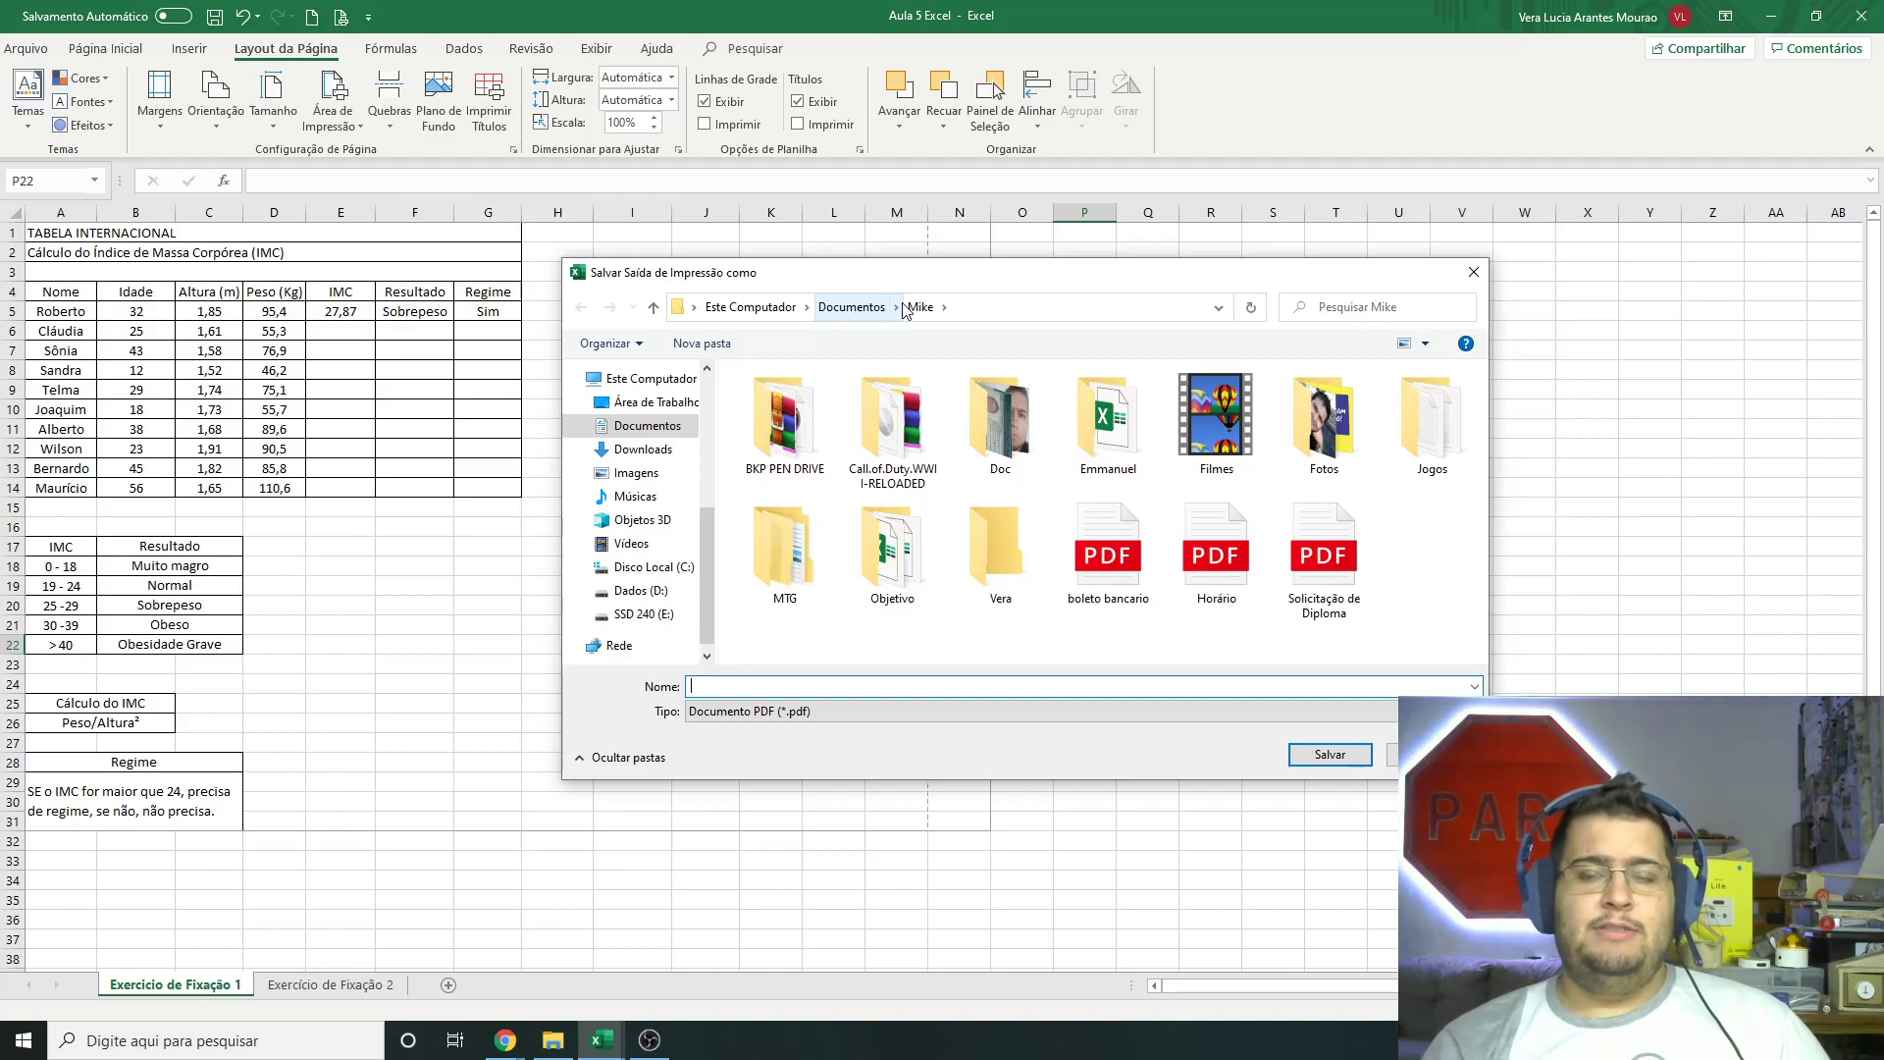
key("Escape")
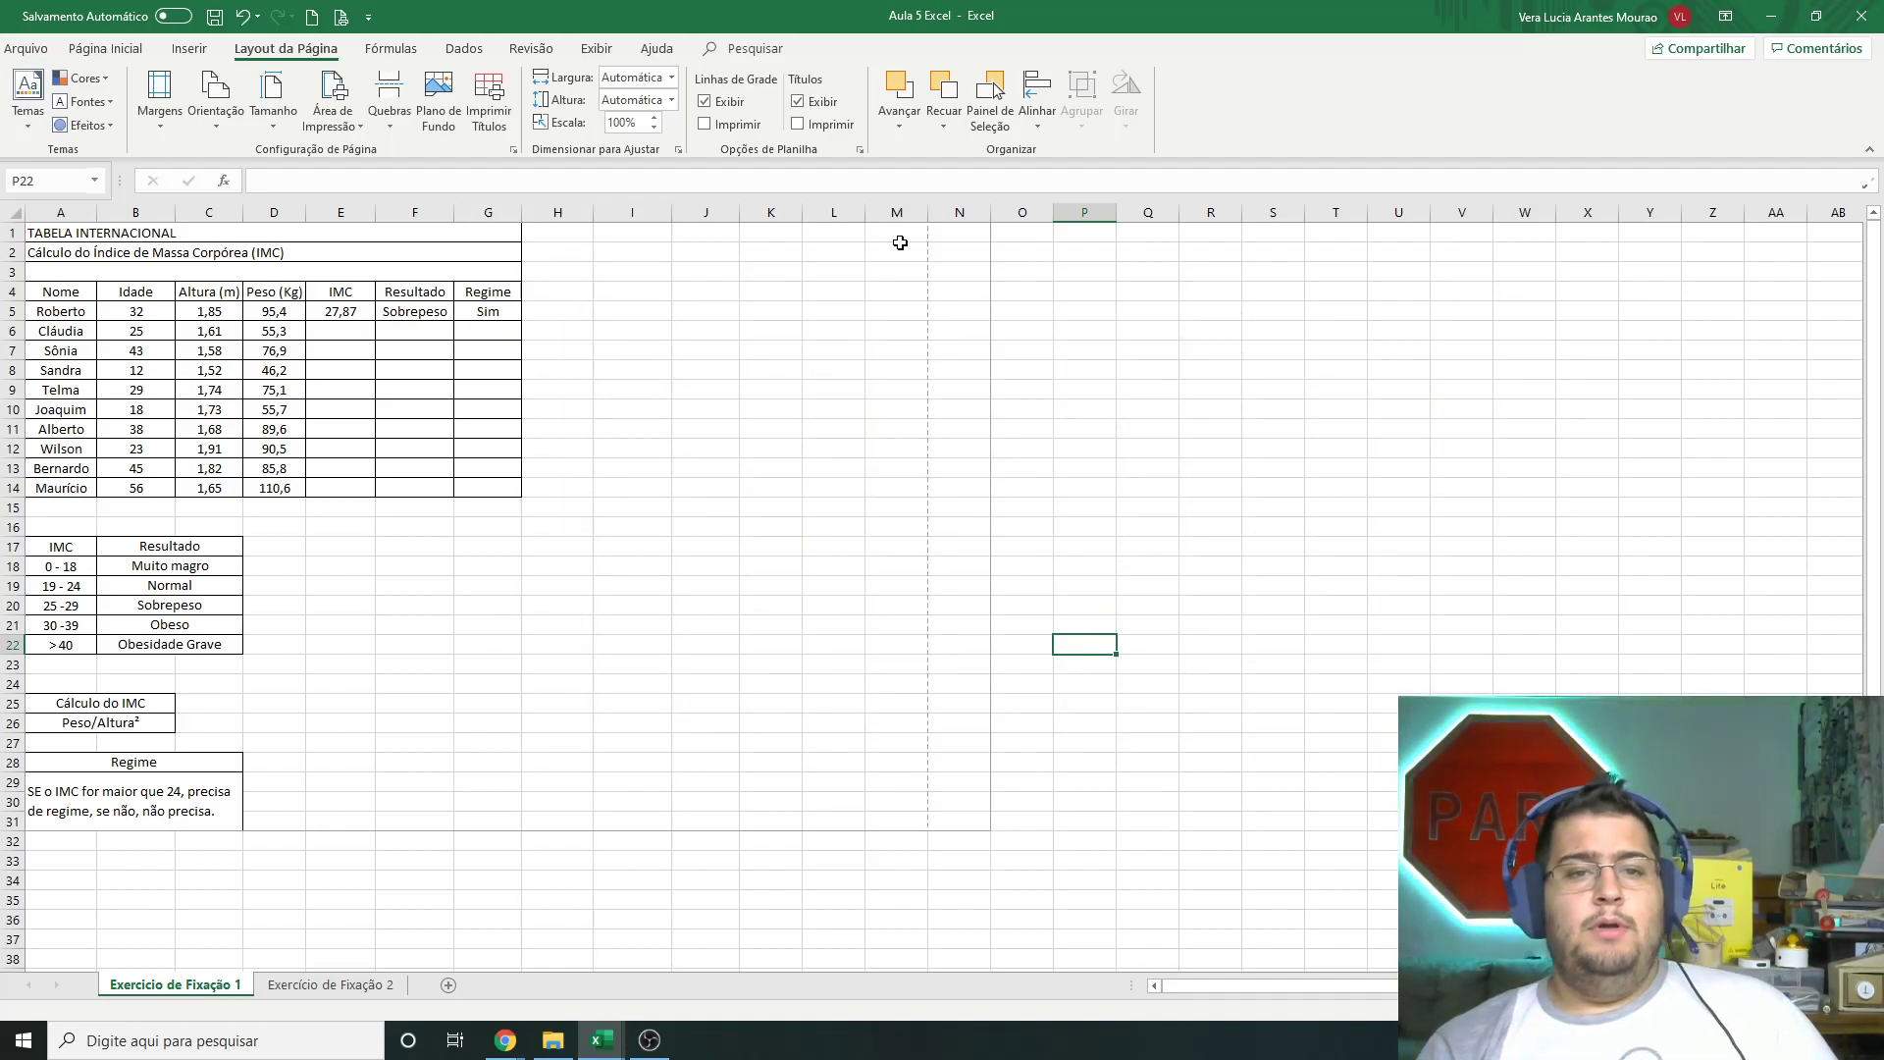
Step: Switch to the Exercício de Fixação 2 payroll sheet and scroll through its tables
left_click_drag(899, 234, 110, 814)
left_click(331, 984)
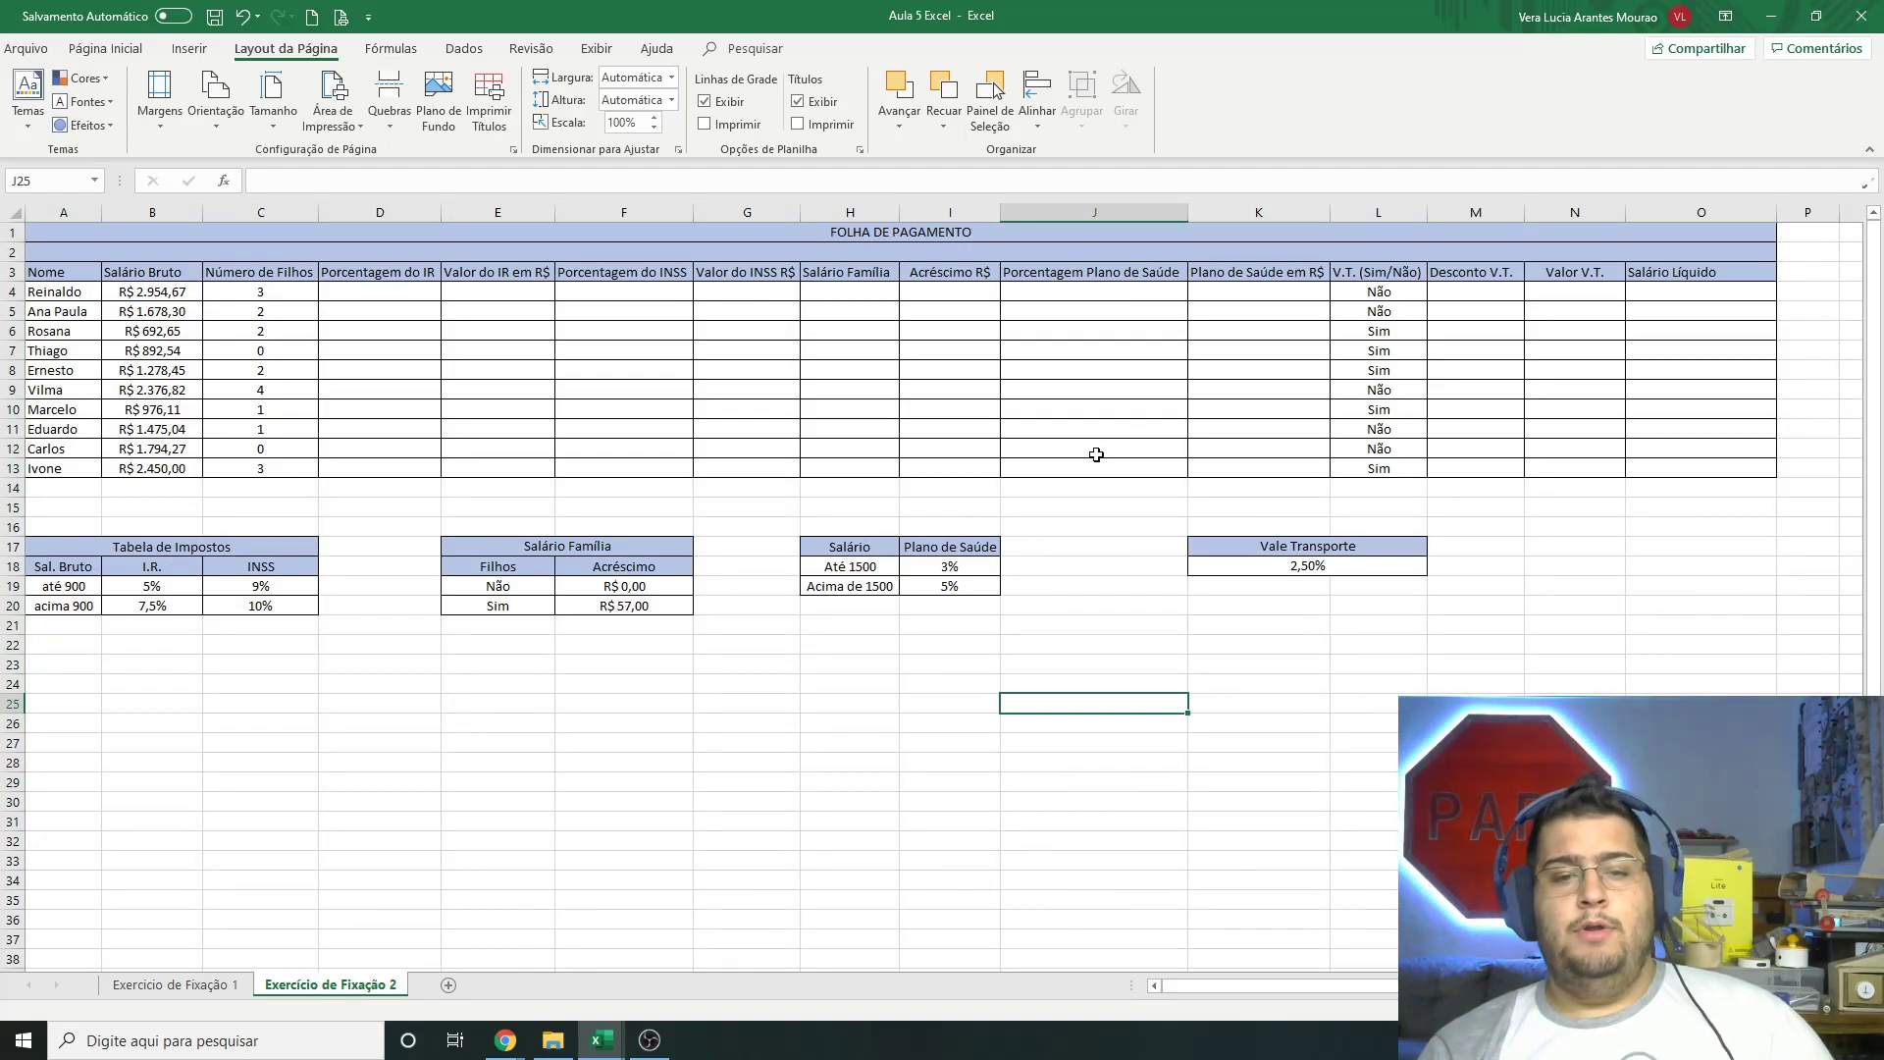
scroll(1097, 454, "down", 2, "ctrl")
scroll(762, 328, "down", 2, "ctrl")
scroll(471, 263, "up", 4, "ctrl")
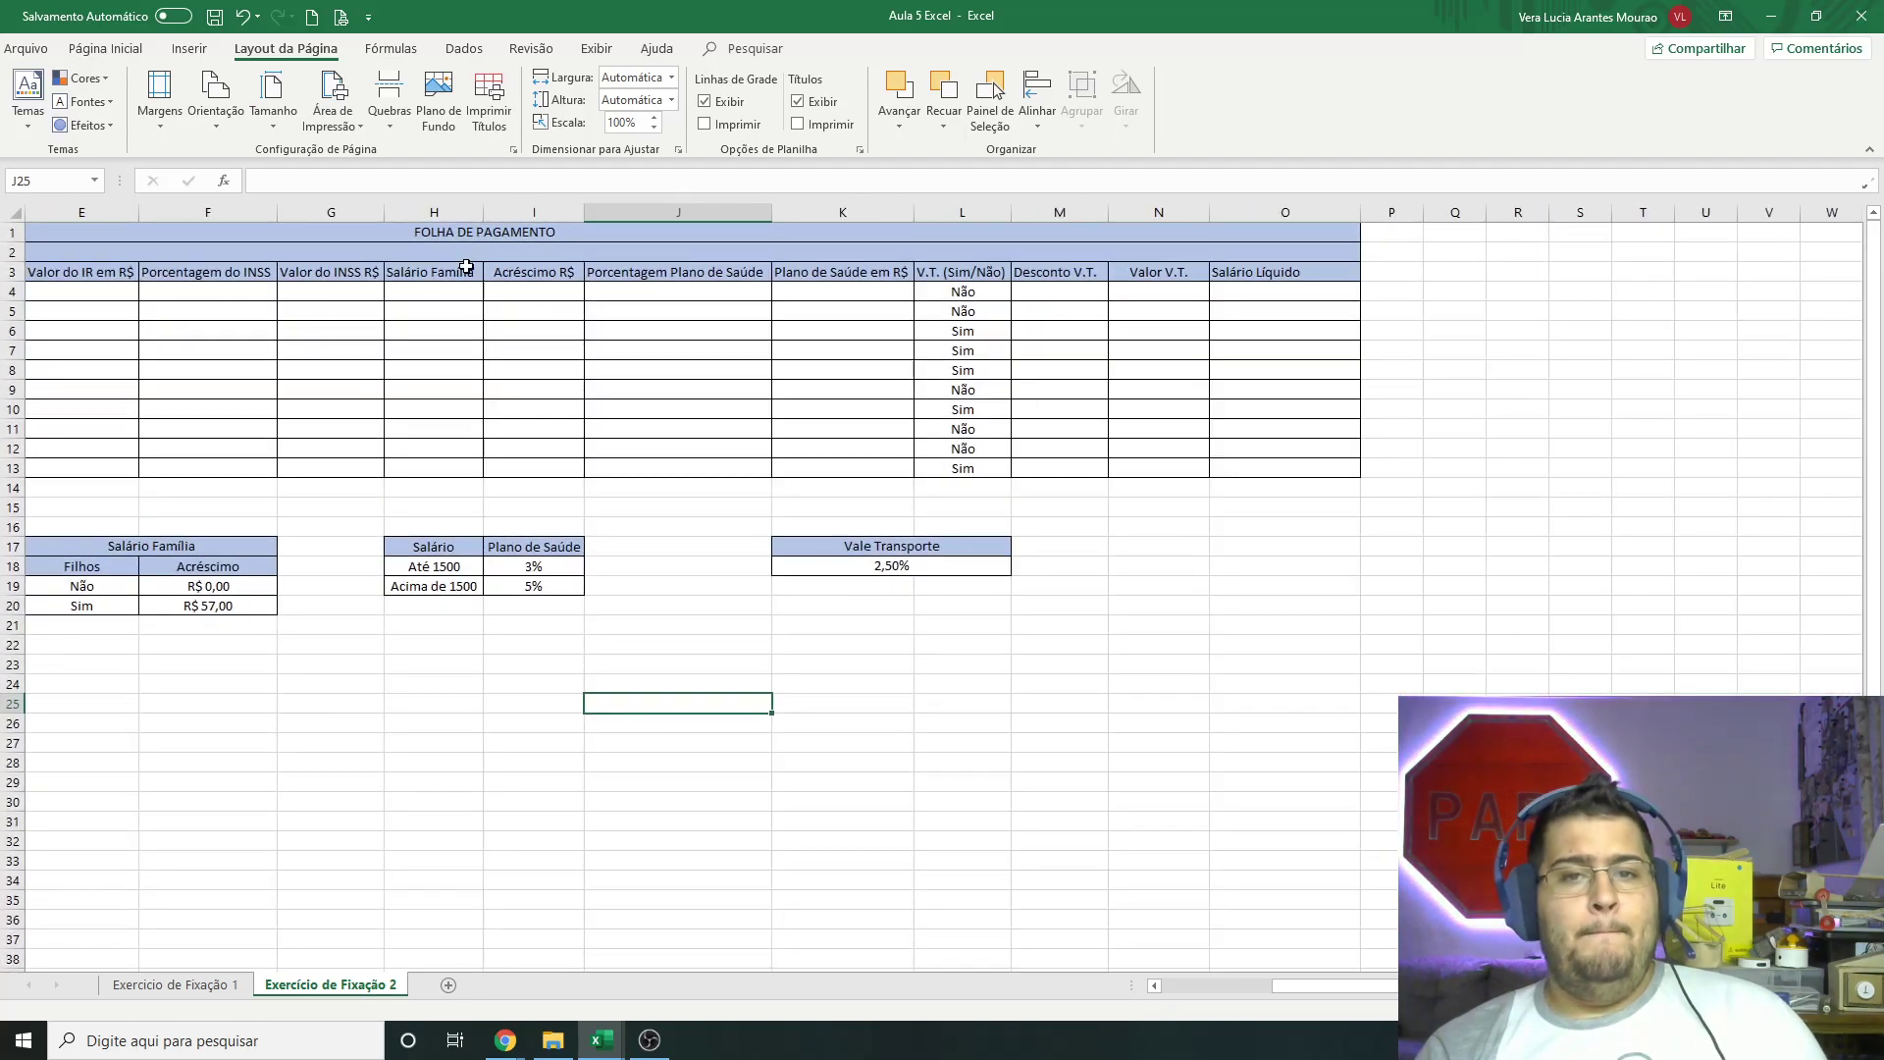
scroll(466, 265, "down", 1, "ctrl")
left_click_drag(1315, 985, 1072, 989)
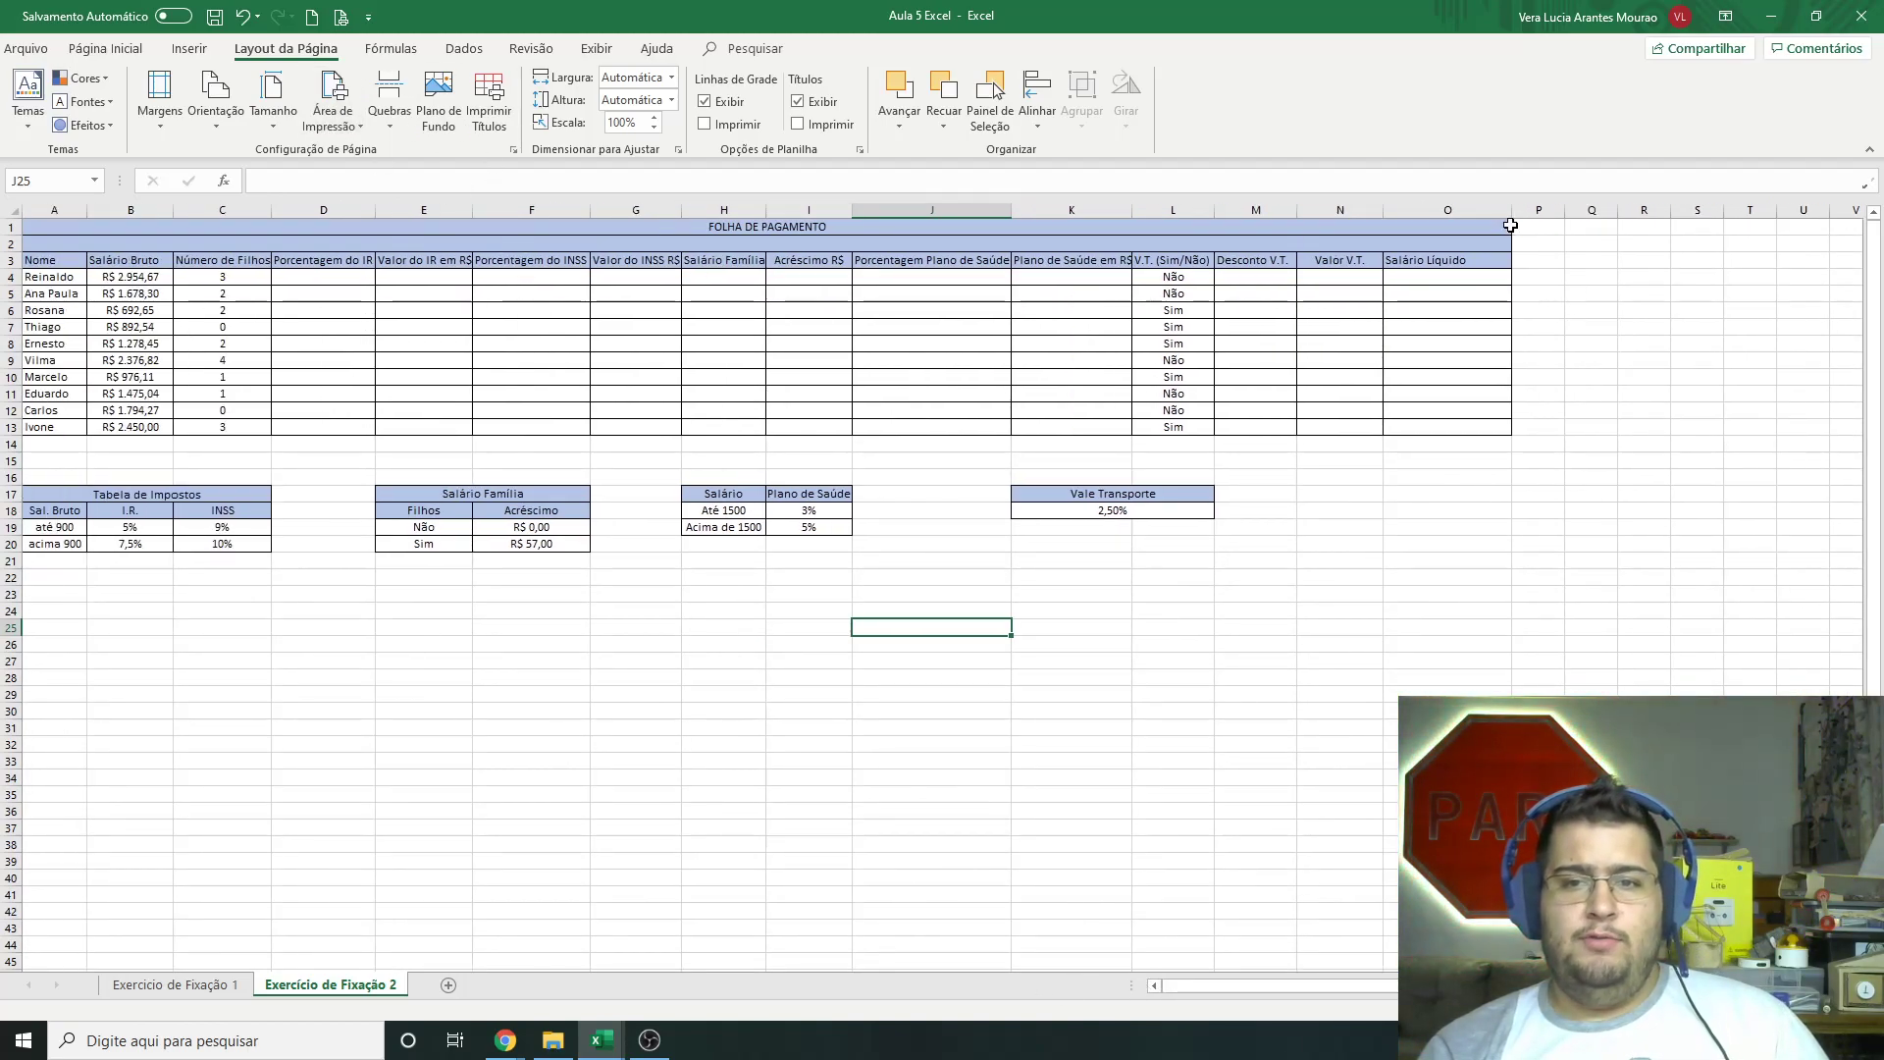
Step: Select A1:O20 and set it as the payroll sheet's print area
left_click_drag(1478, 228, 430, 541)
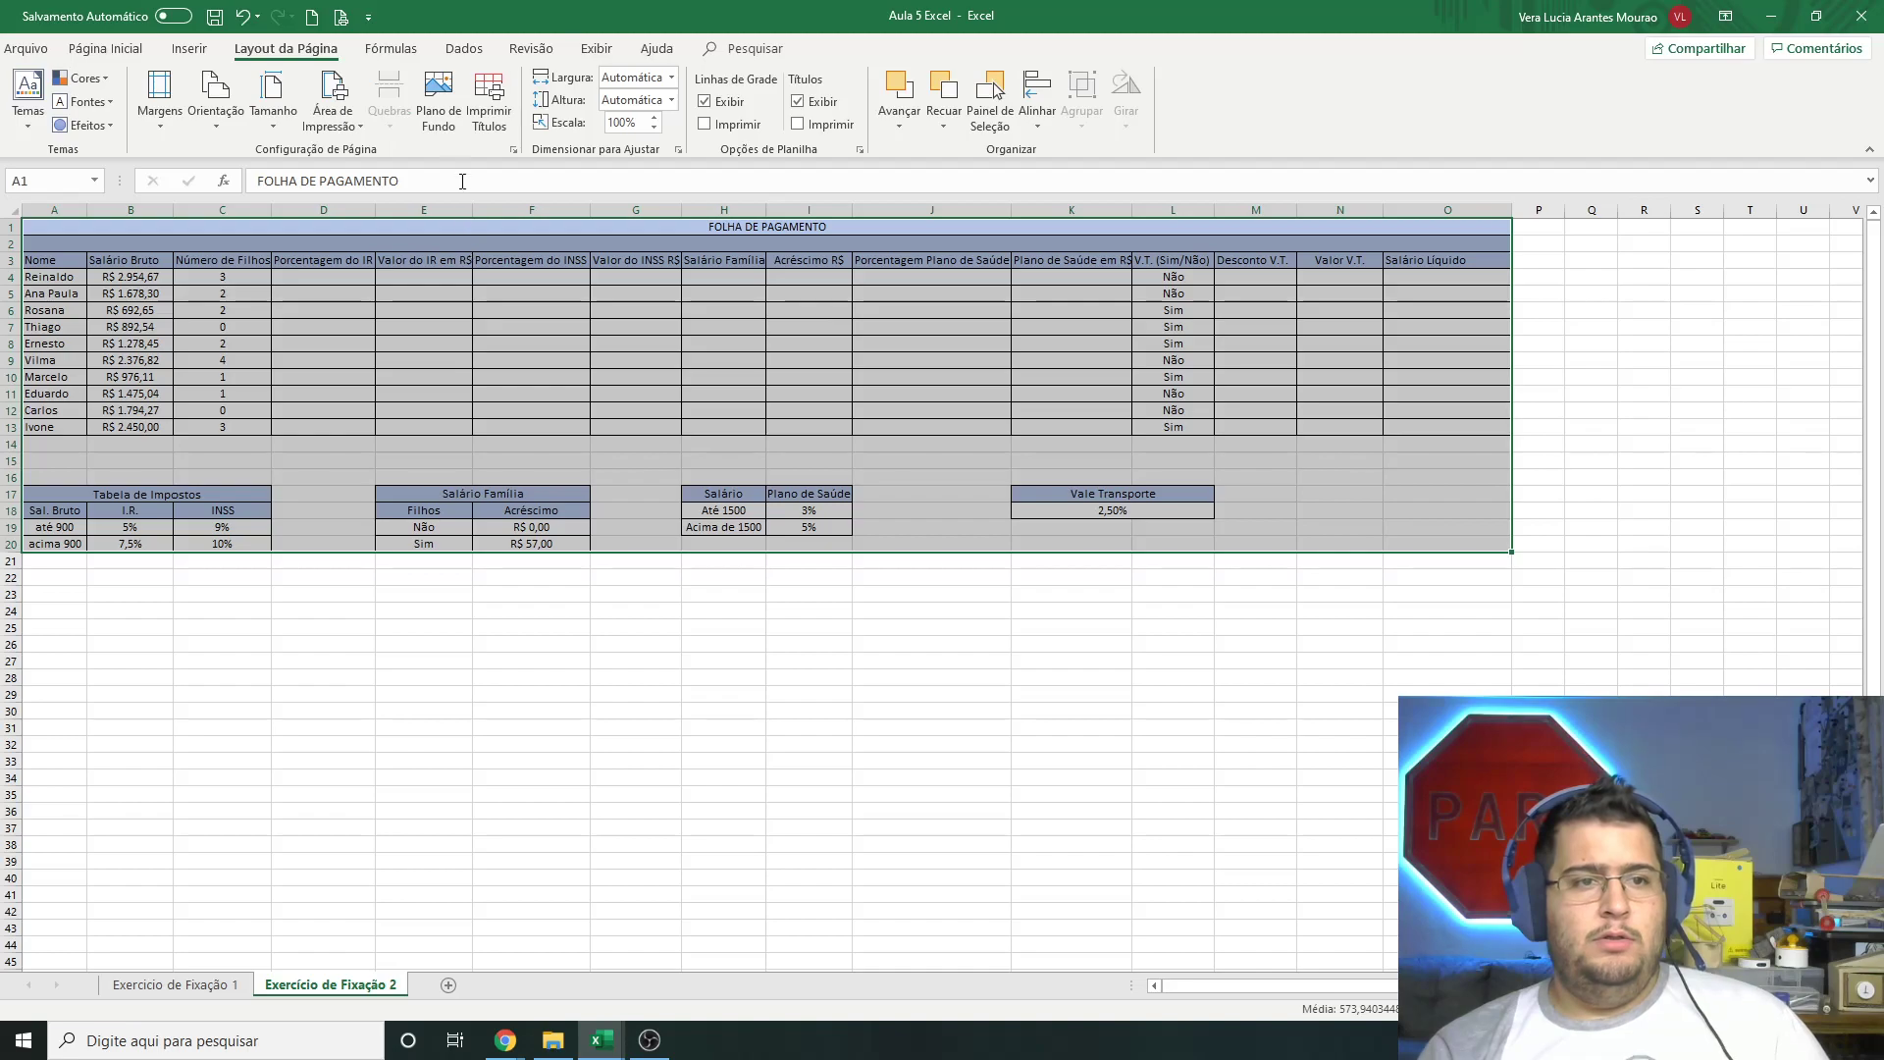
left_click(343, 108)
left_click(358, 164)
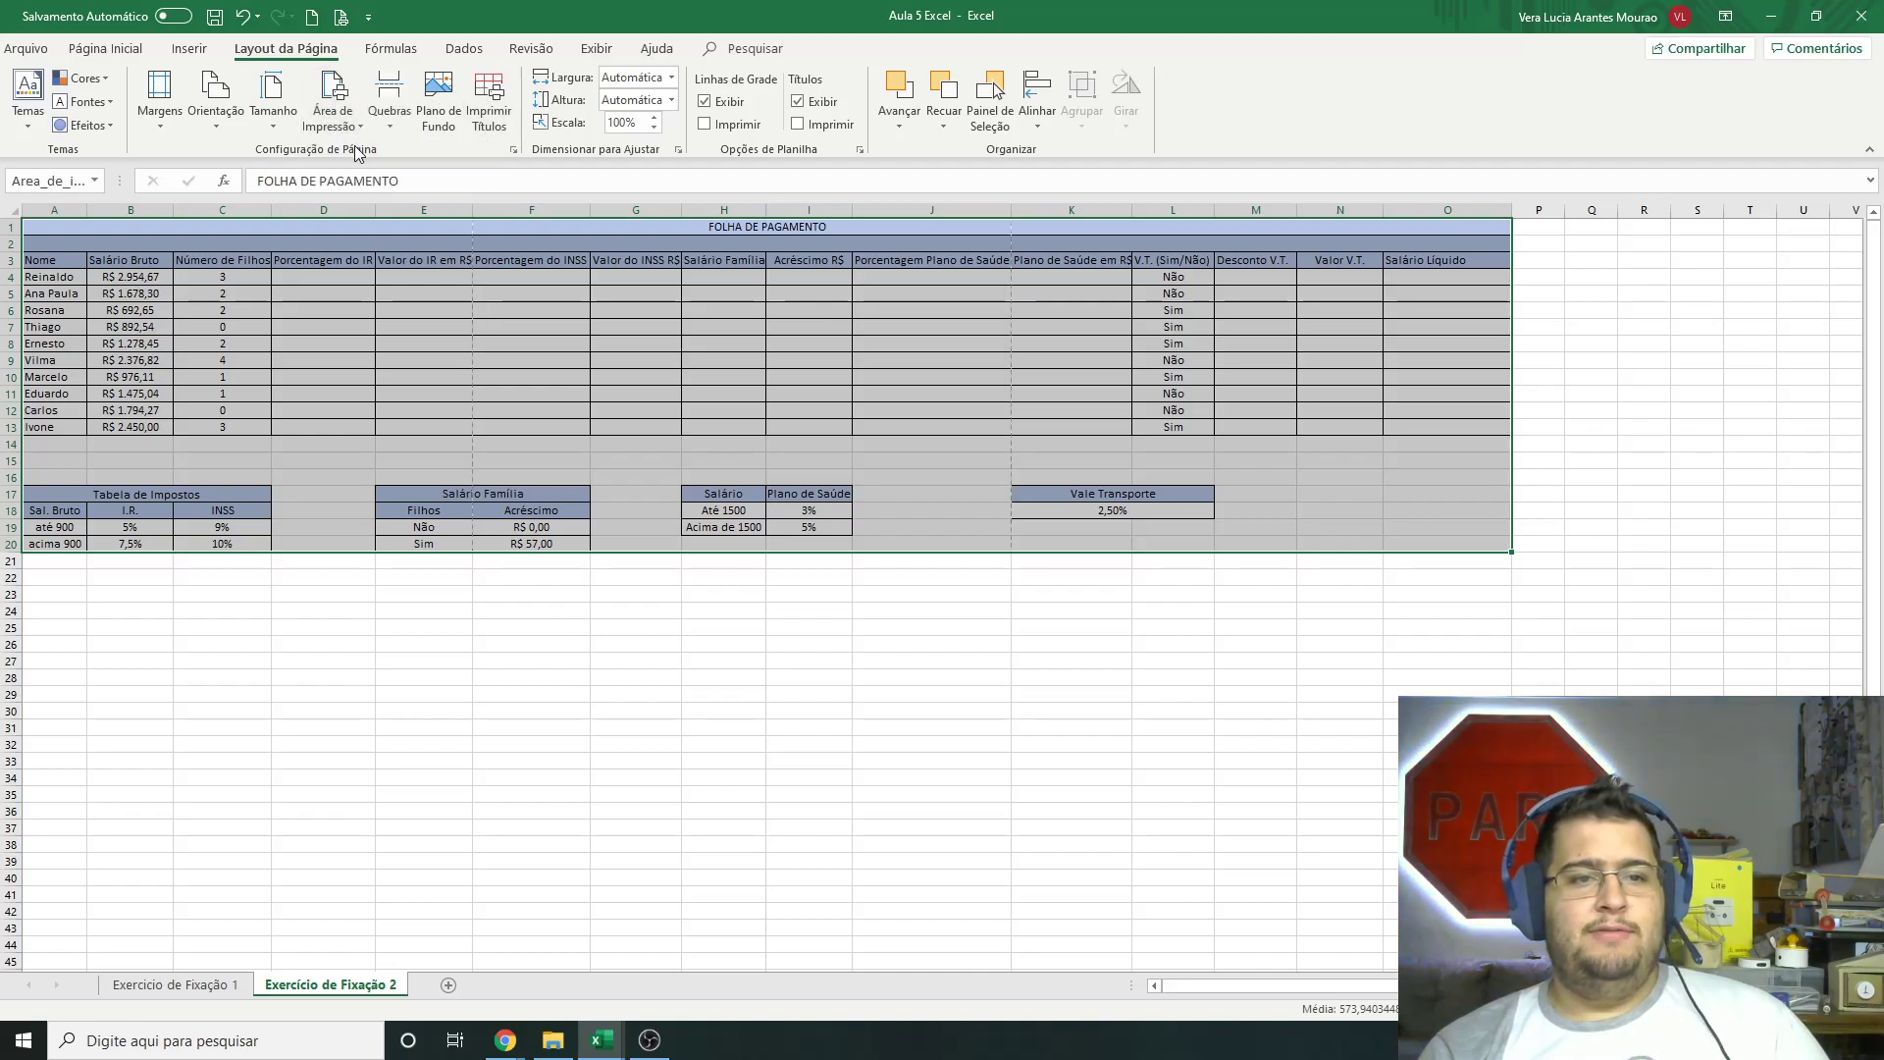
left_click(573, 696)
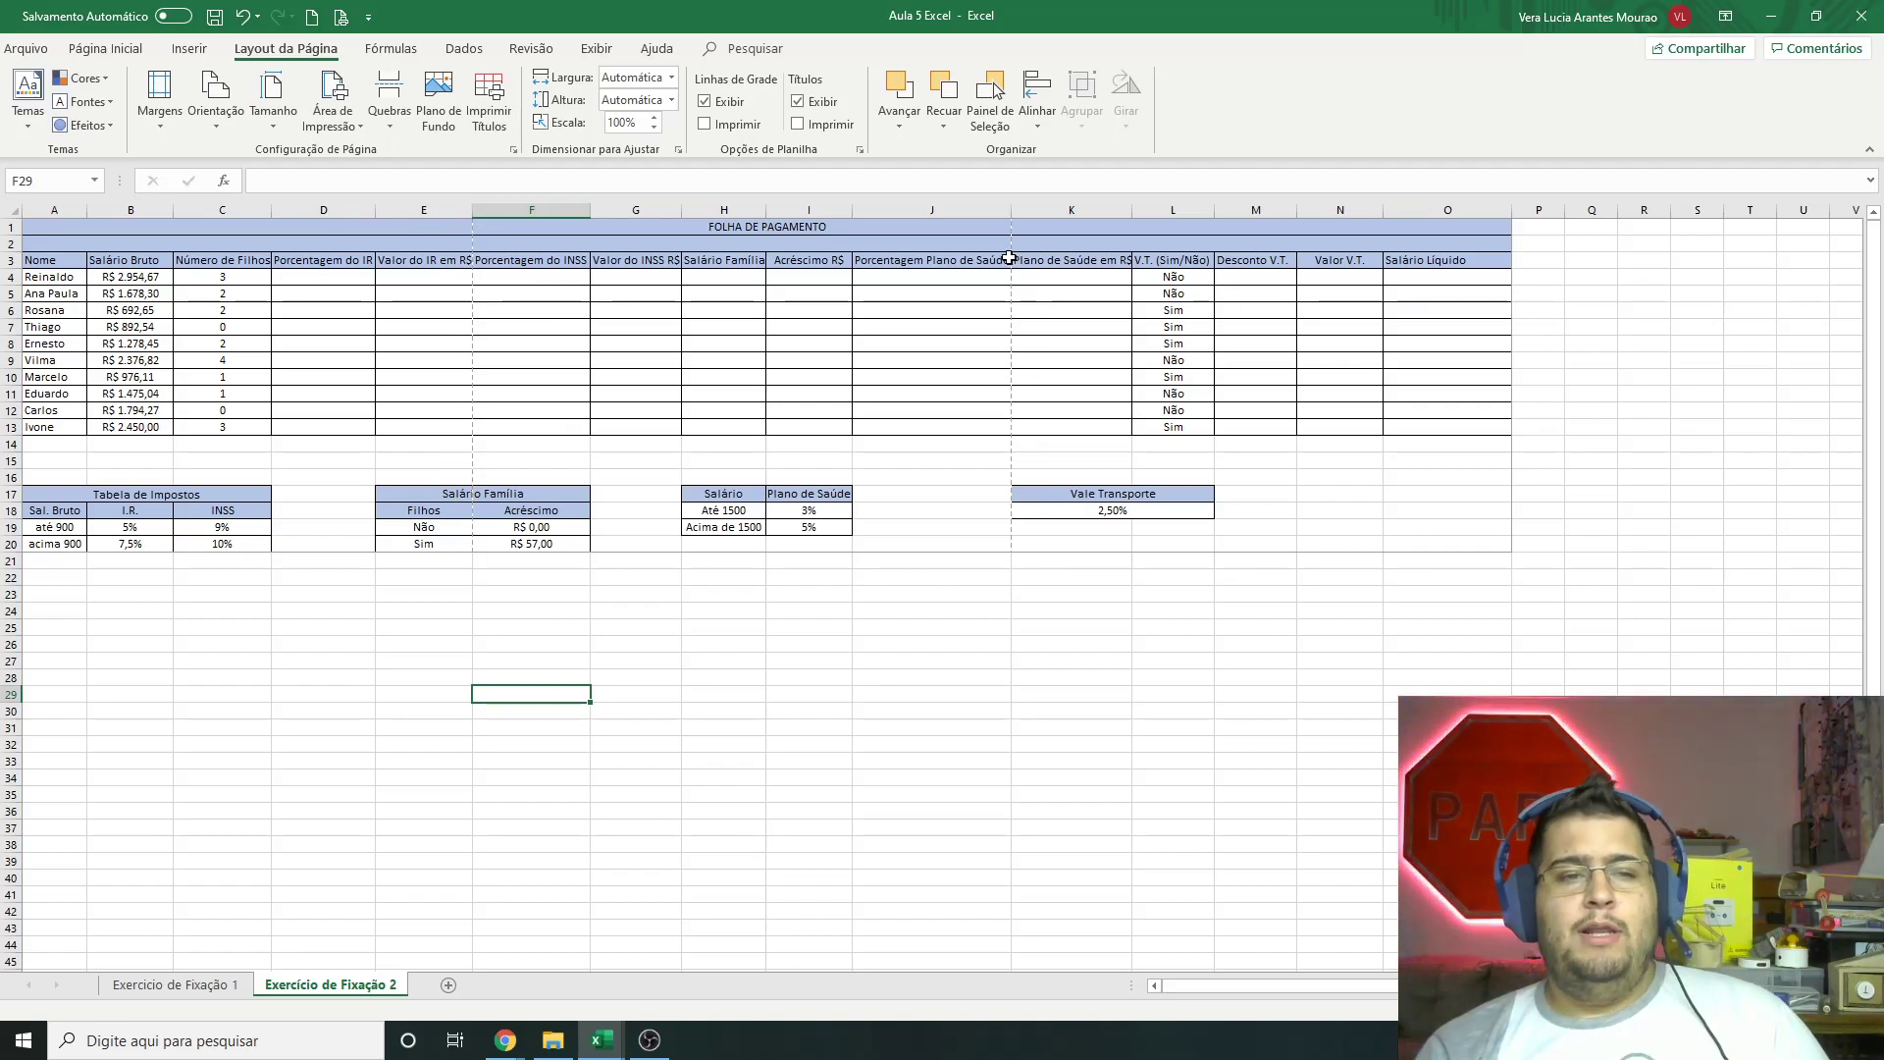
Step: Leave orientation unchanged and page through the three-page portrait print preview of the payroll sheet
left_click(216, 103)
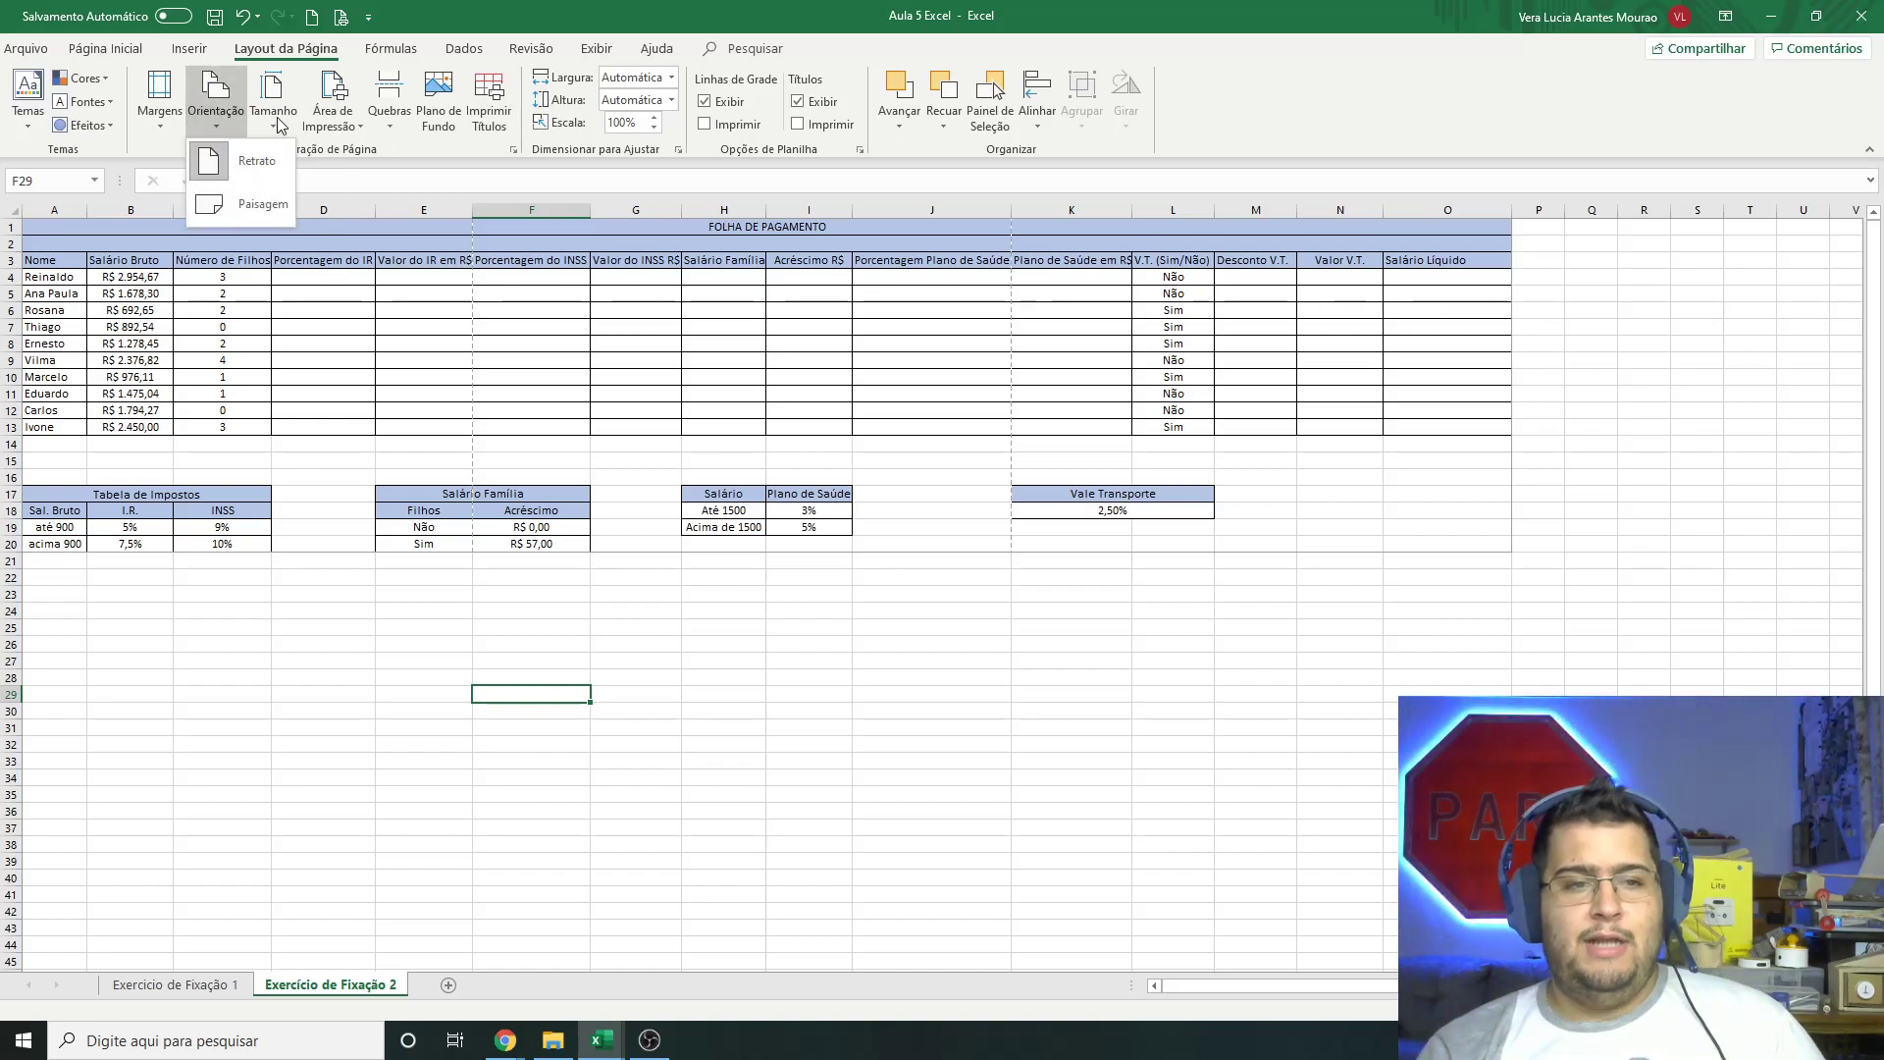
left_click(731, 825)
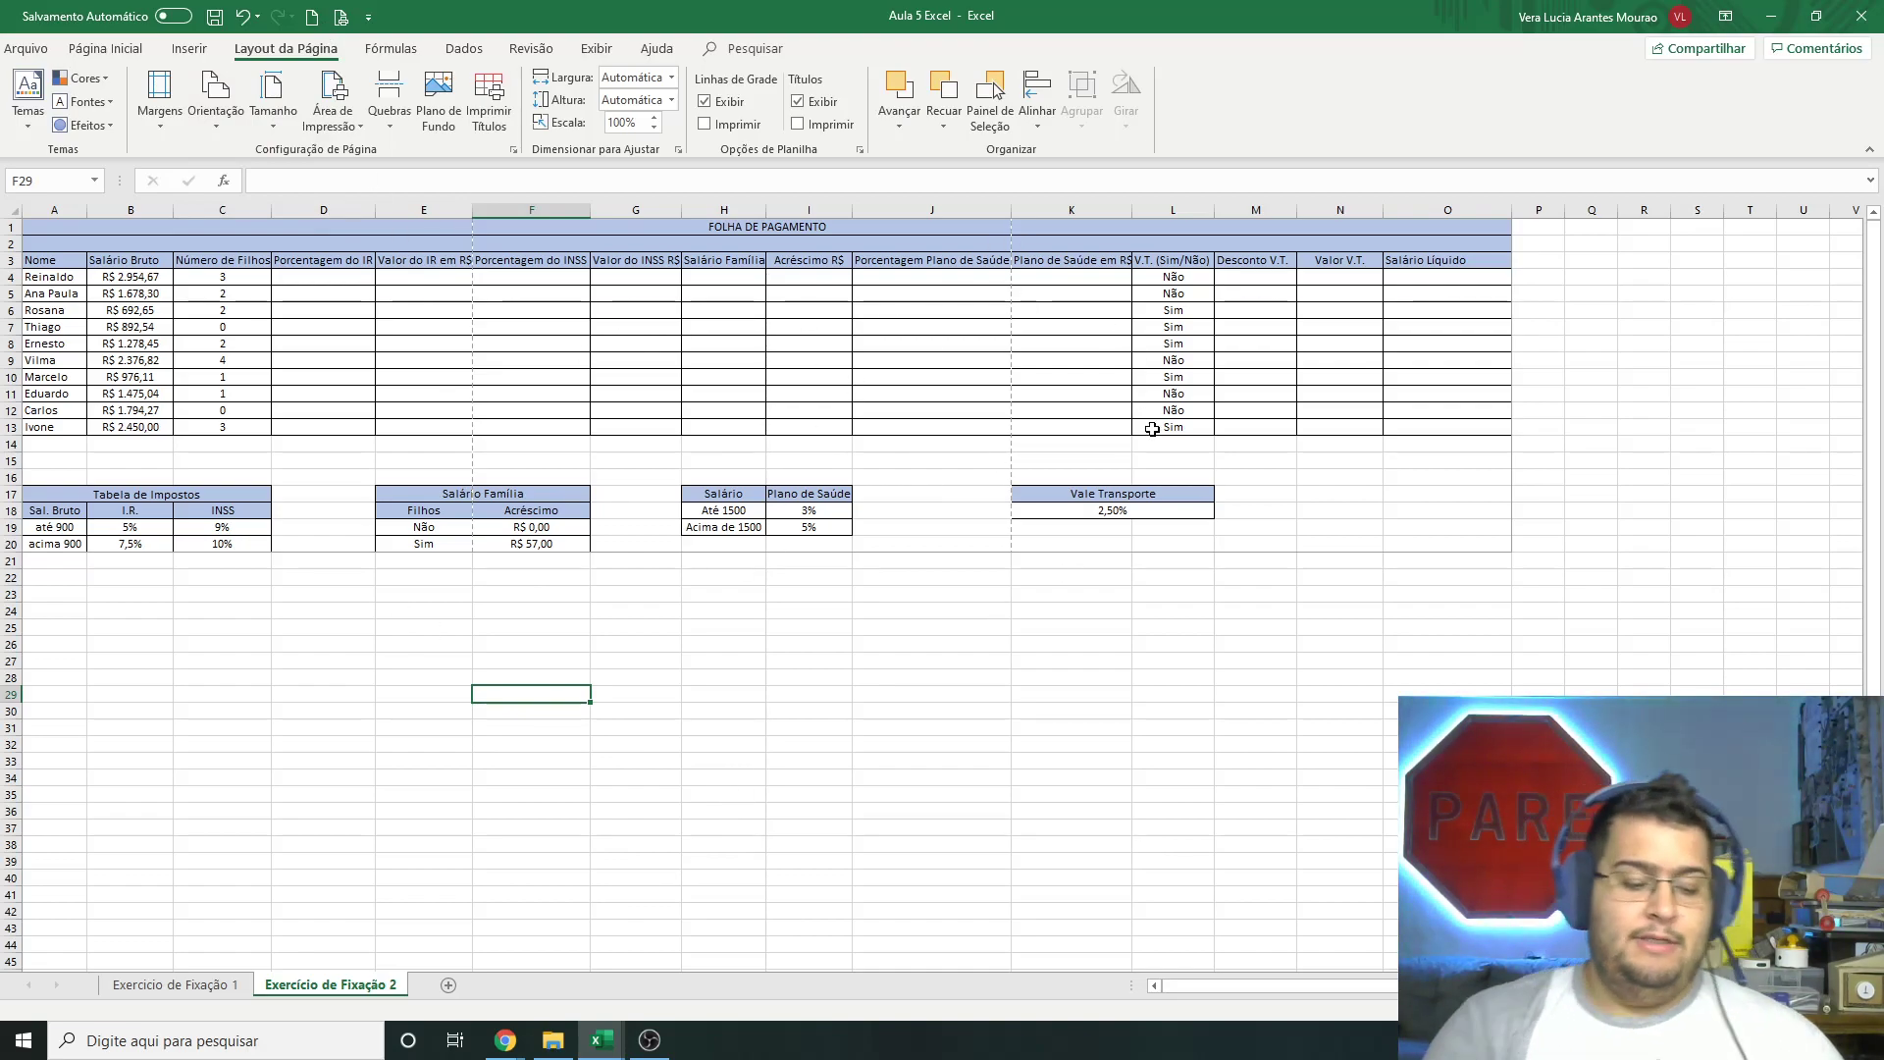
key("ctrl+p")
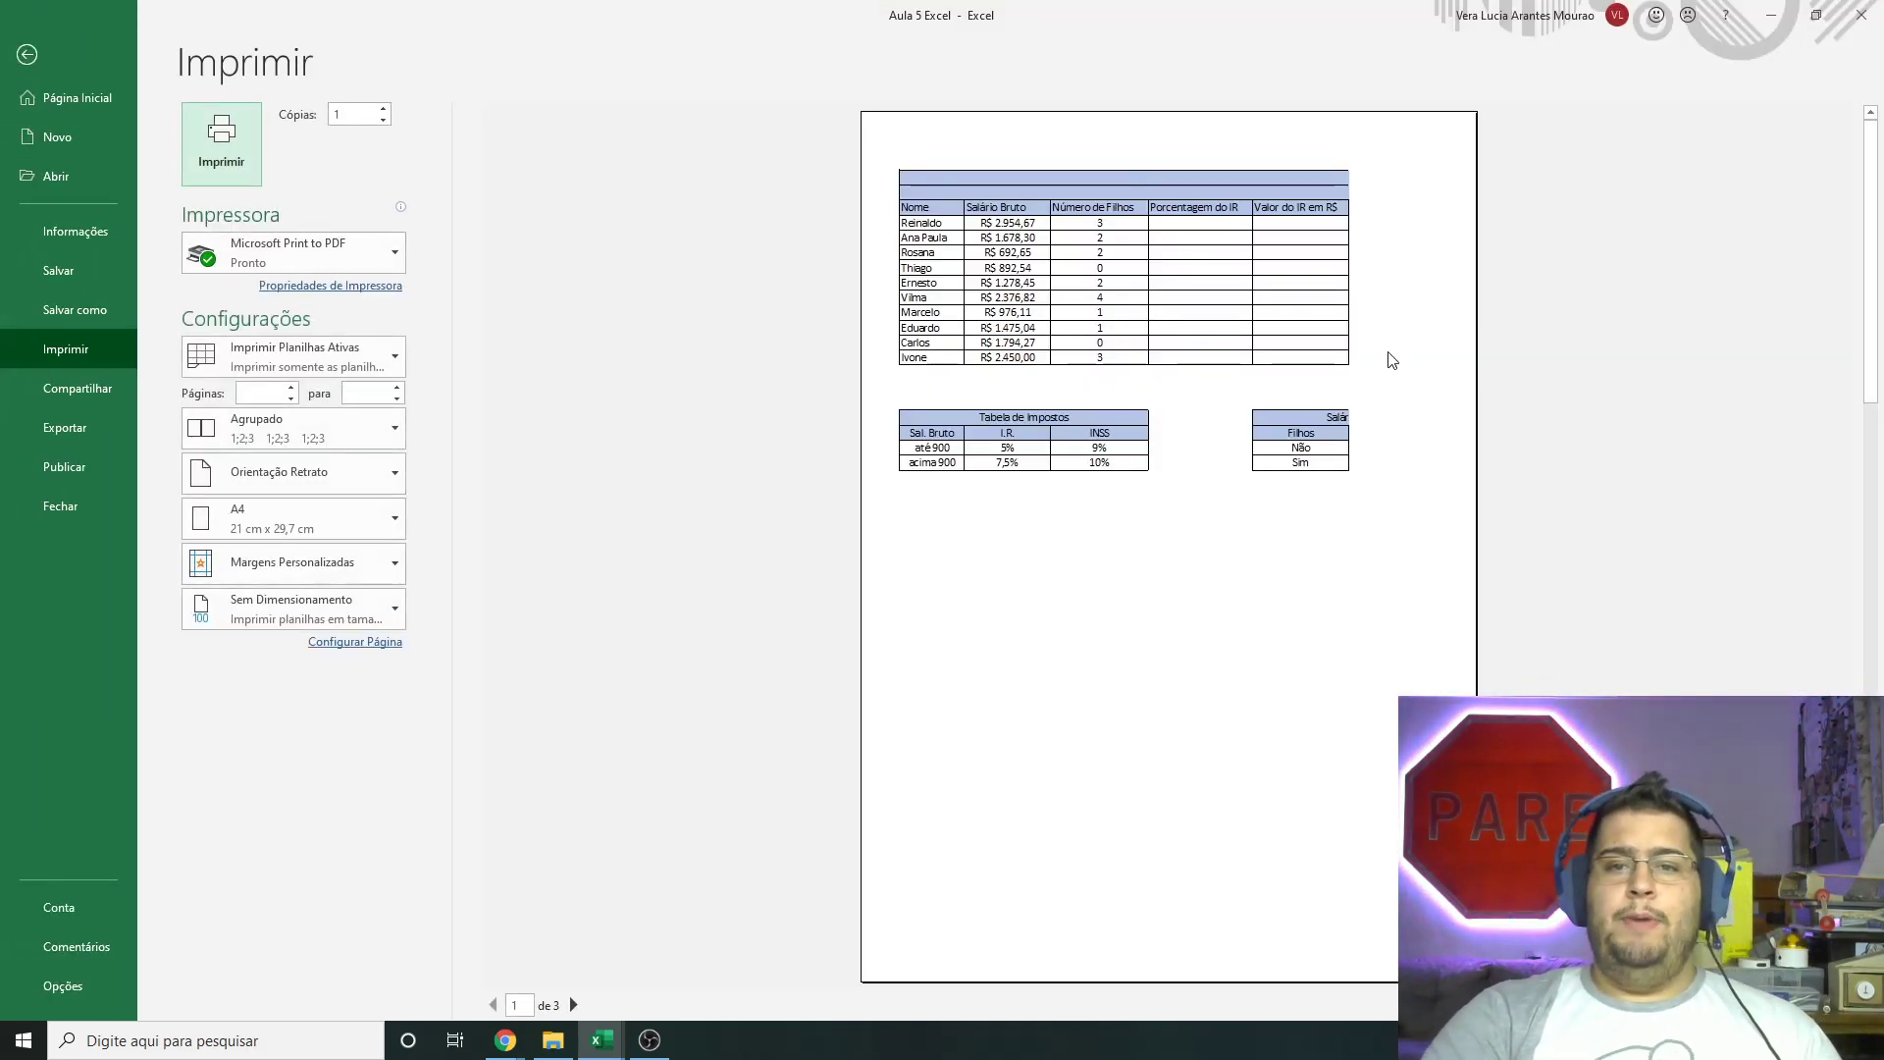
scroll(1404, 339, "down", 1)
scroll(1398, 343, "down", 1)
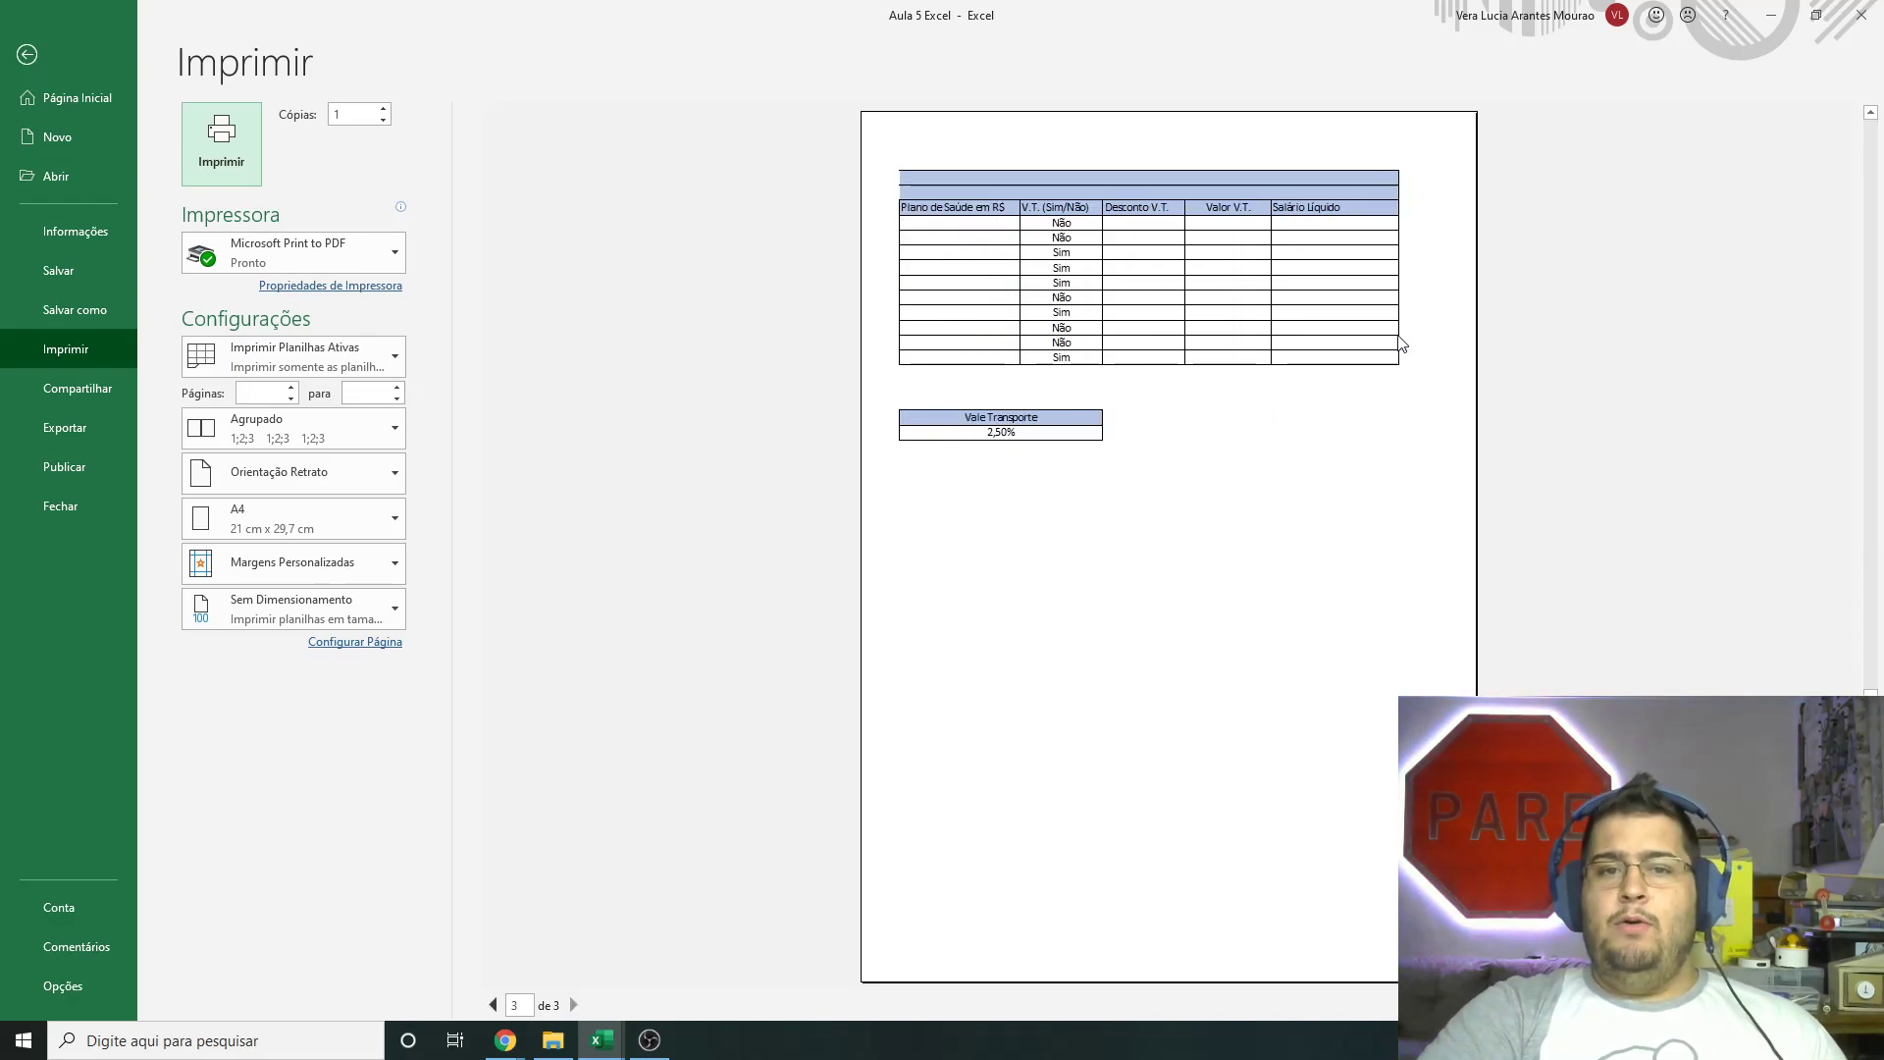
scroll(1396, 345, "up", 1)
scroll(1396, 345, "up", 1)
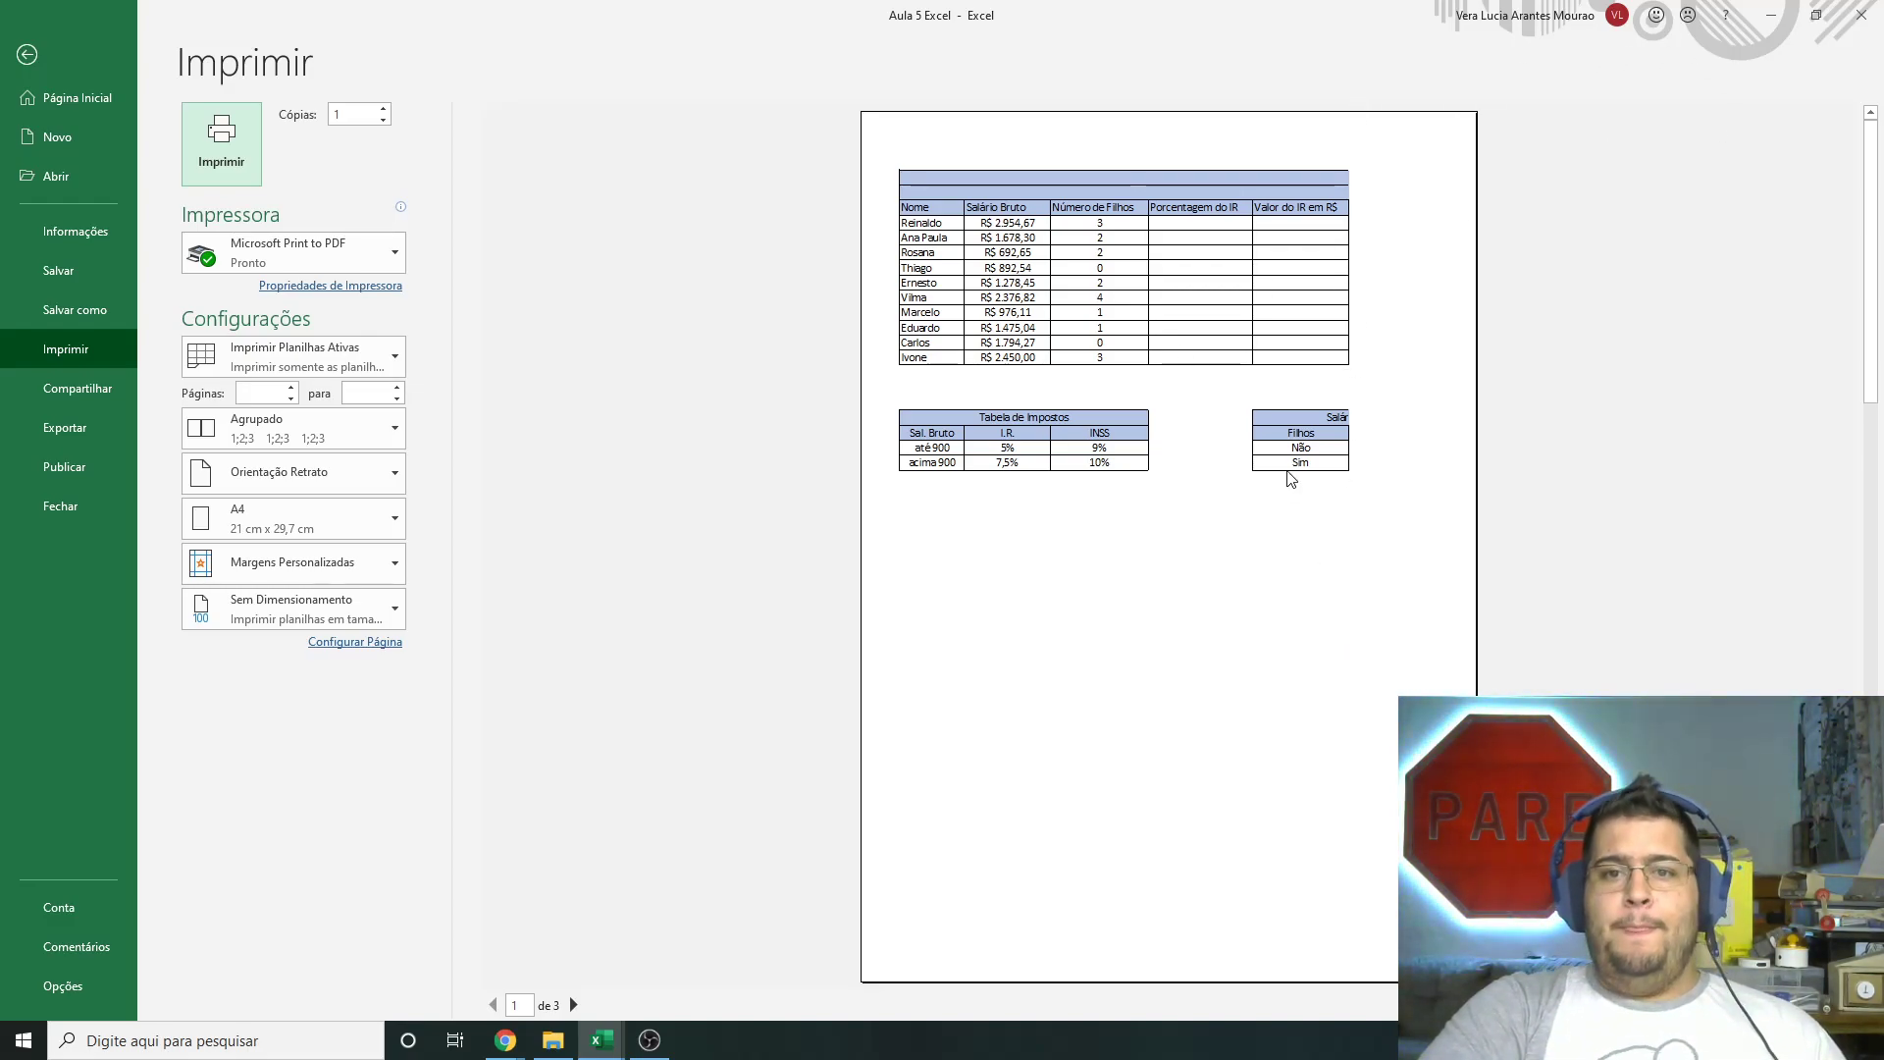
scroll(1290, 479, "down", 1)
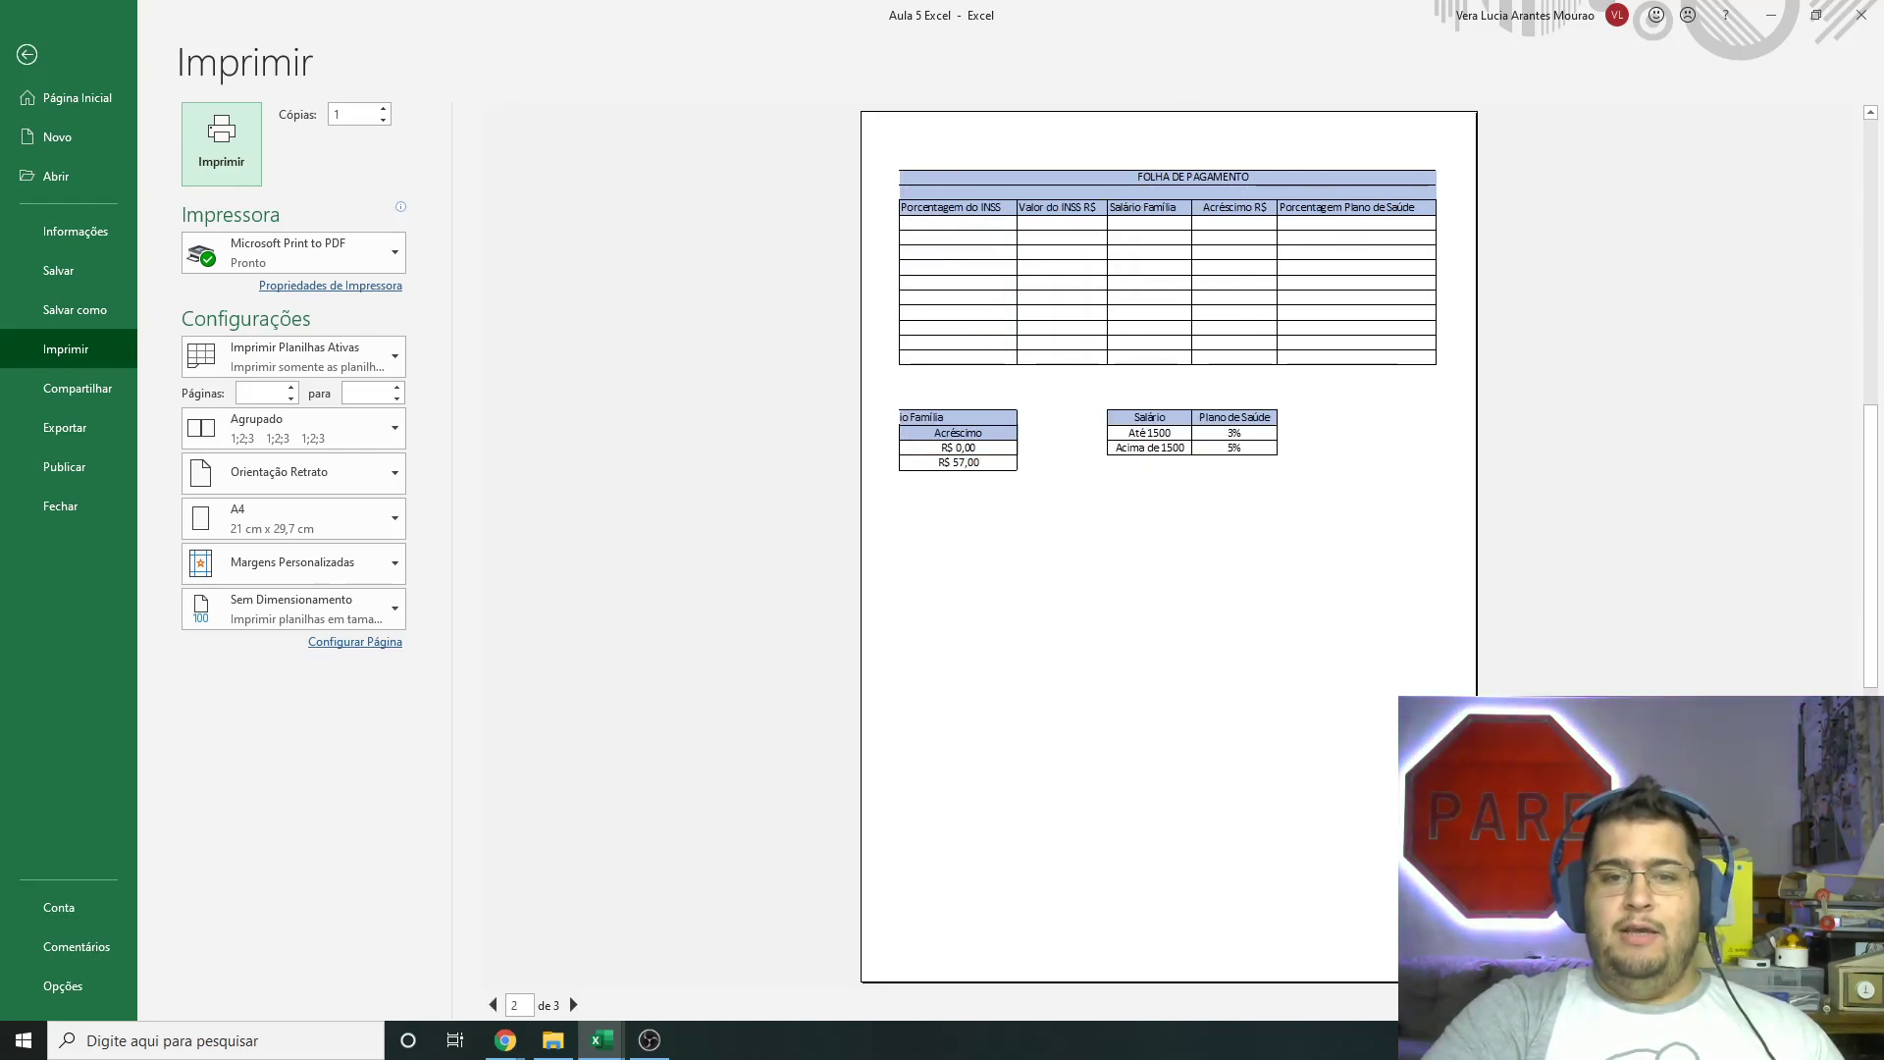
scroll(1423, 366, "up", 1)
scroll(1411, 370, "down", 2)
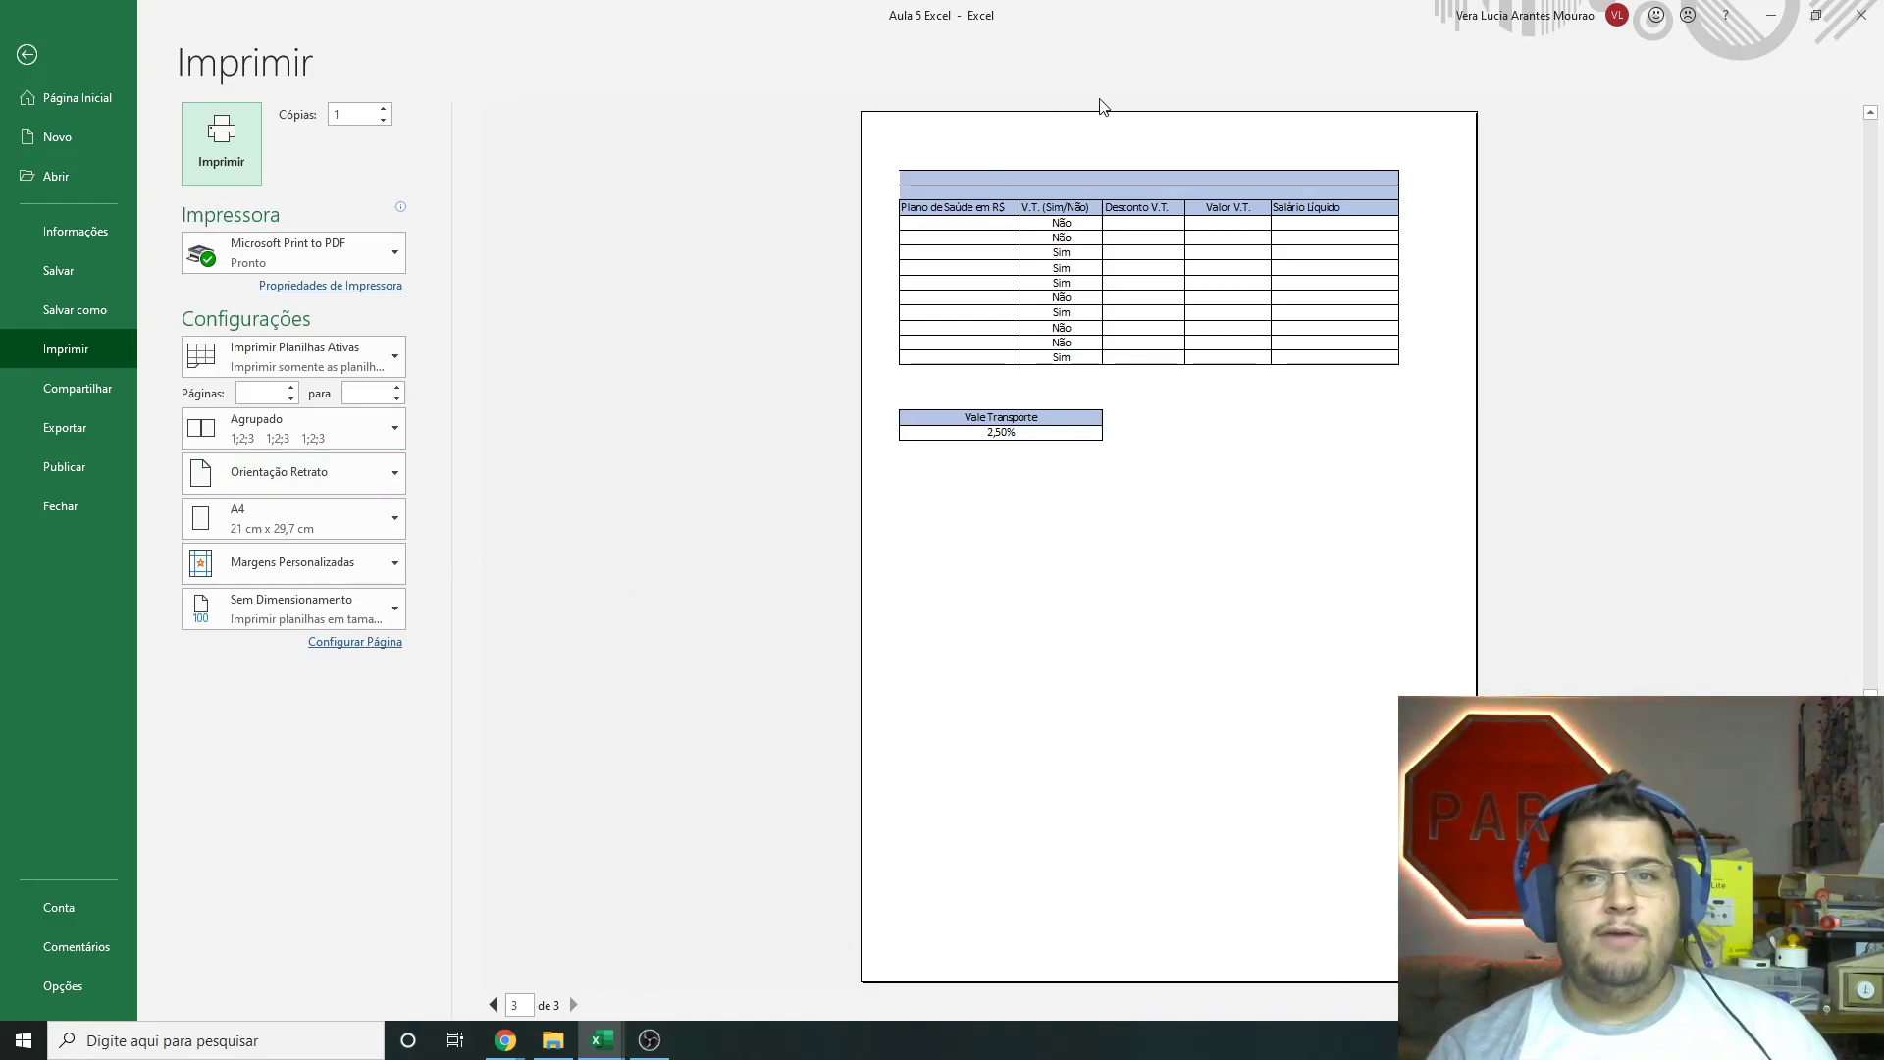
Step: Return to the payroll sheet and switch its page orientation to landscape
left_click(26, 54)
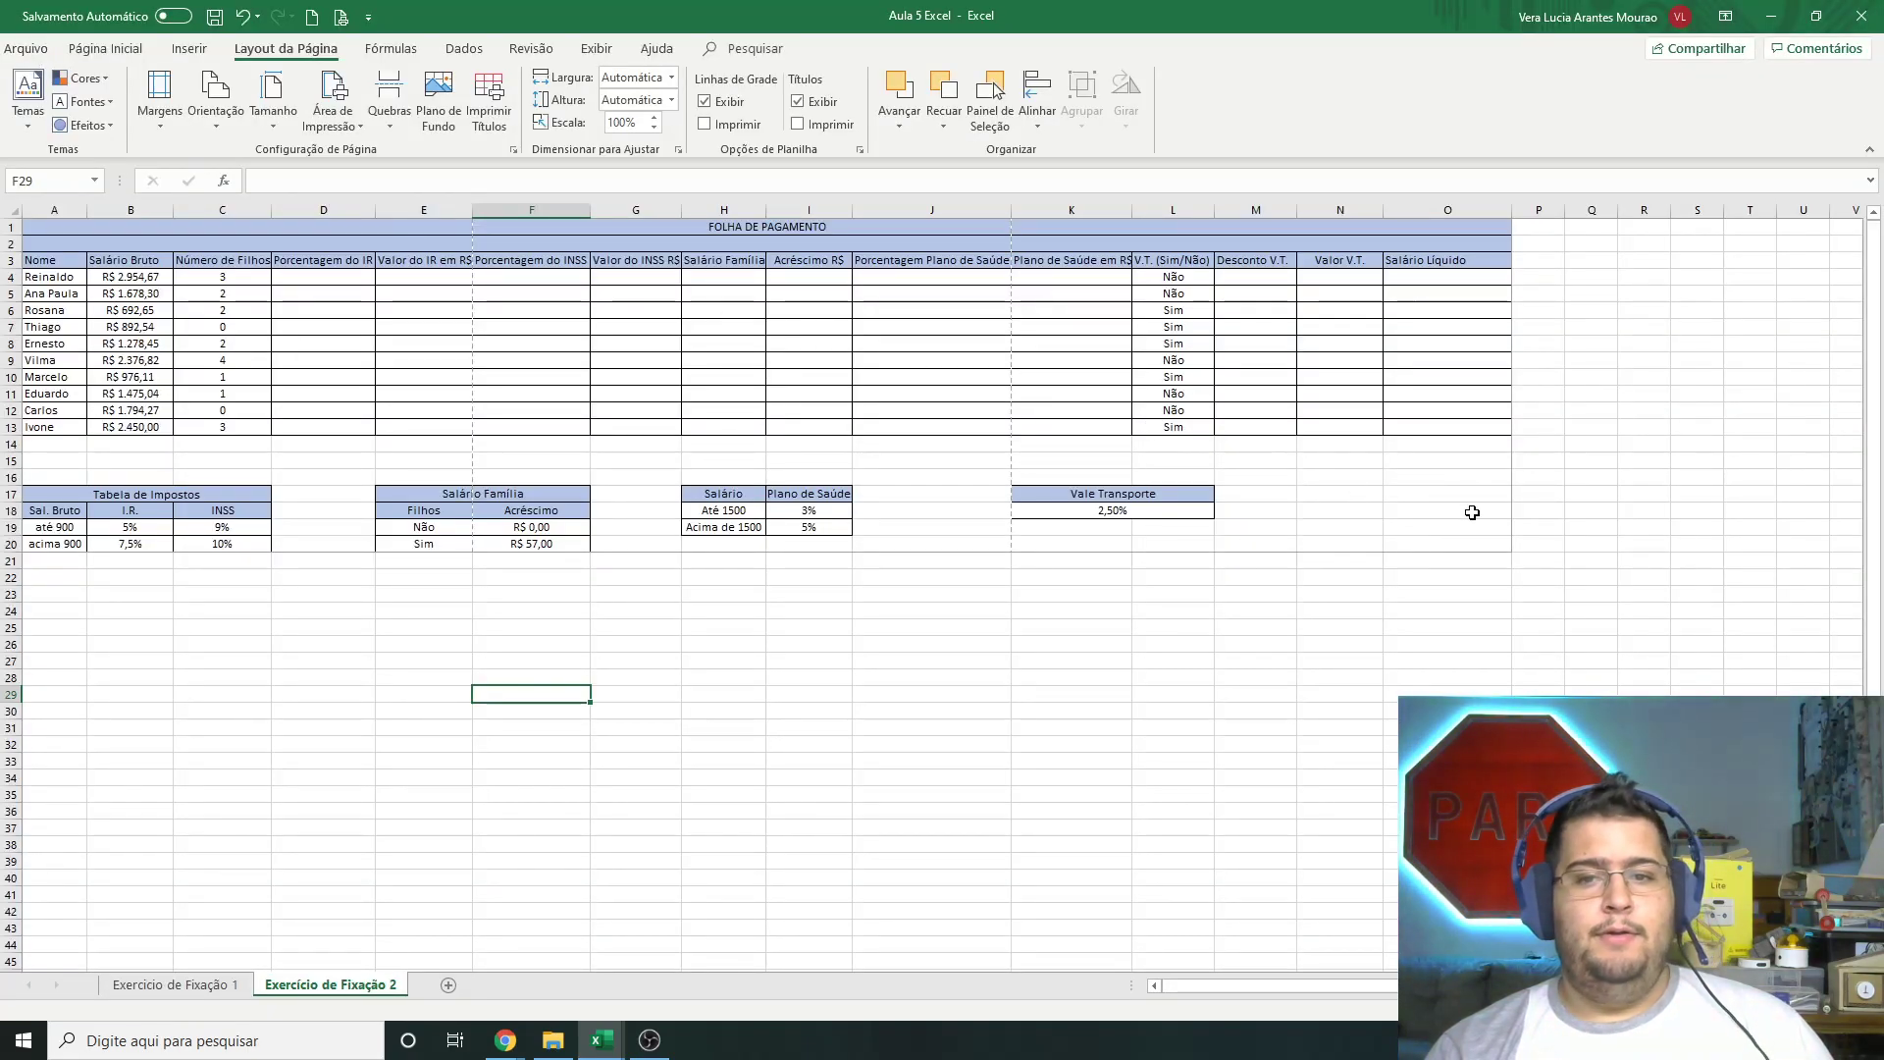
left_click_drag(1473, 649, 192, 145)
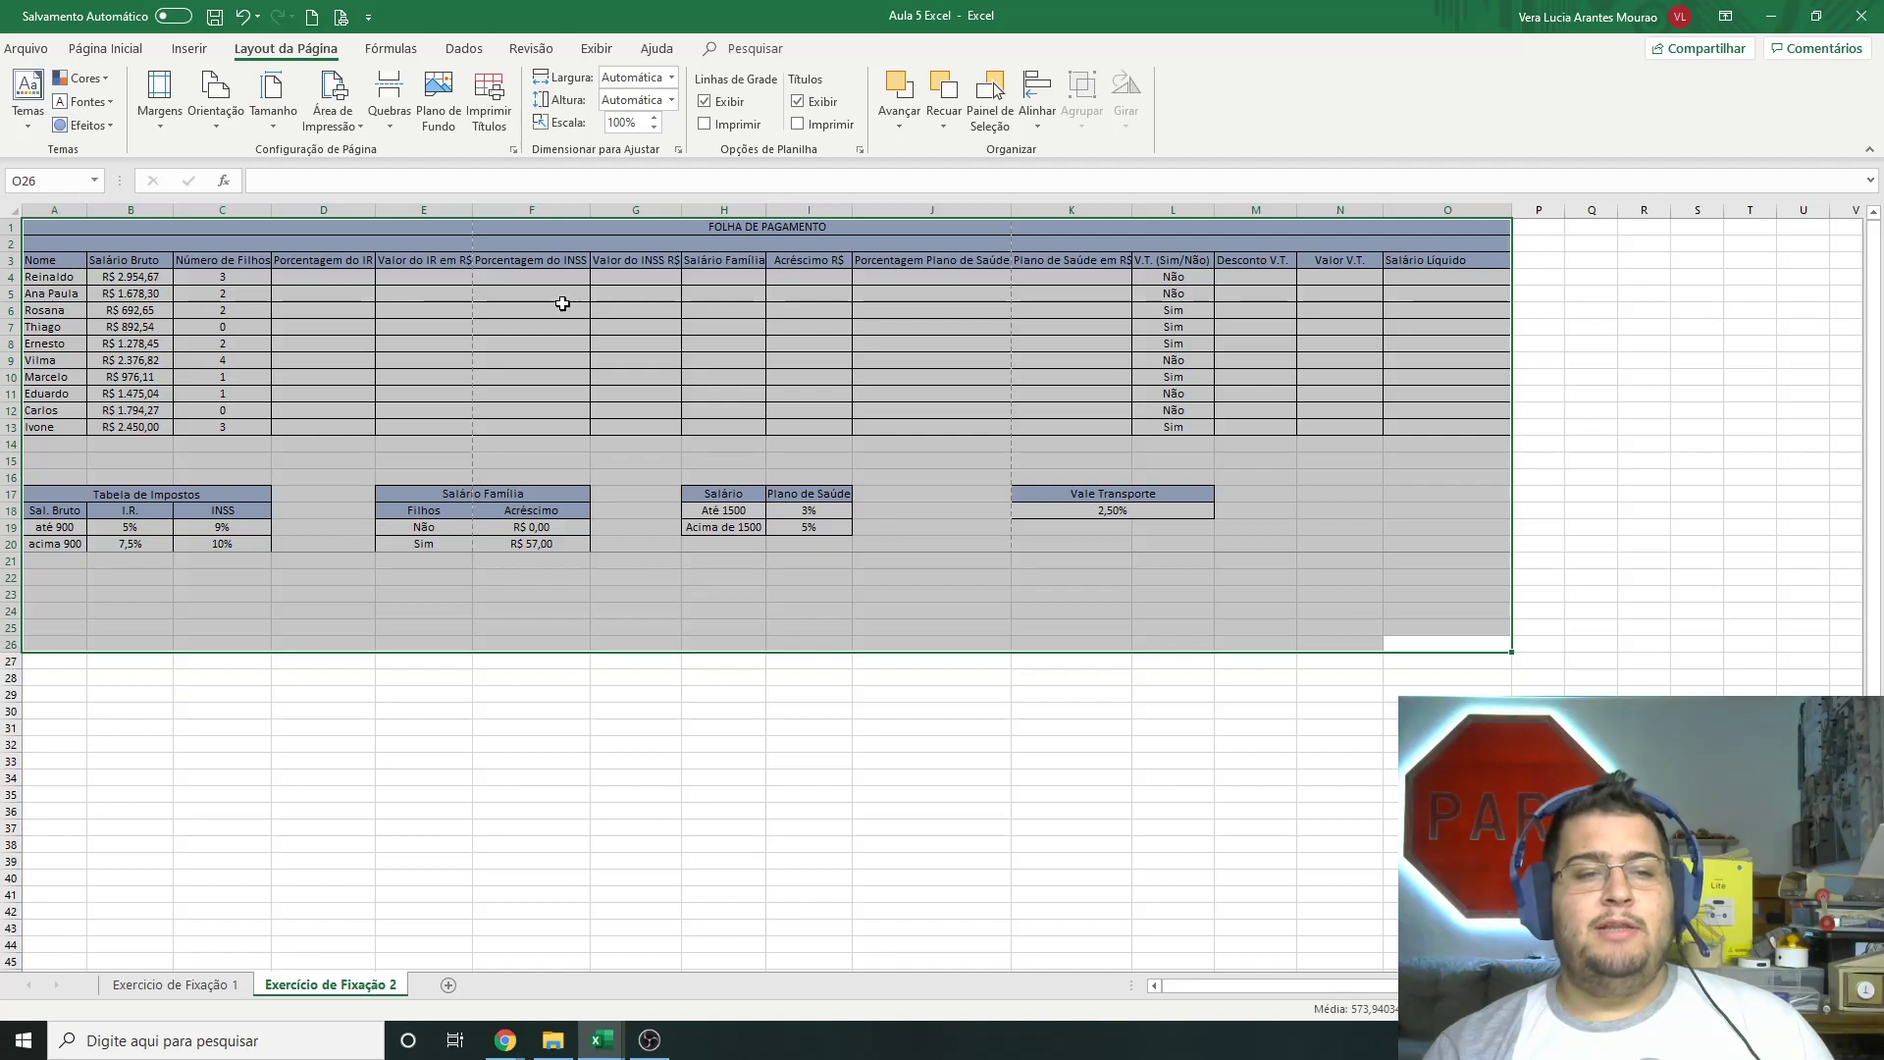
left_click(216, 98)
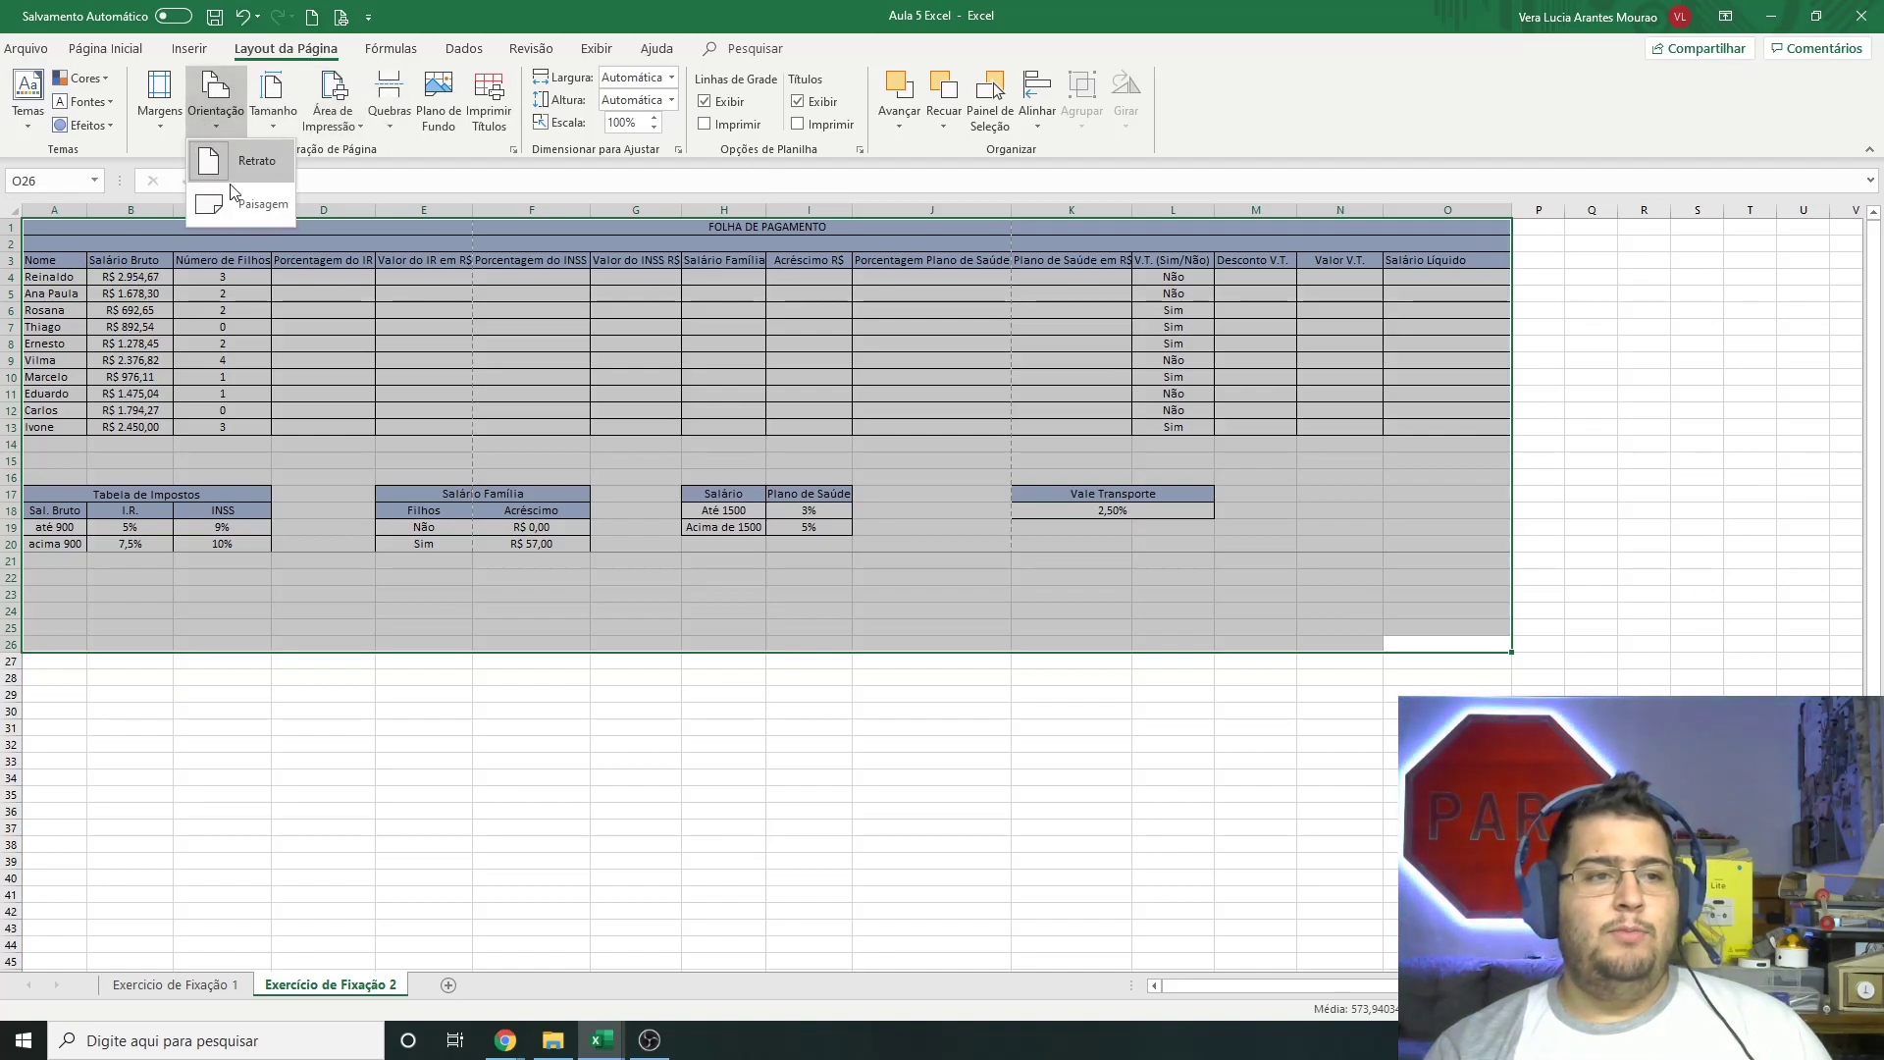
left_click(231, 202)
left_click(867, 824)
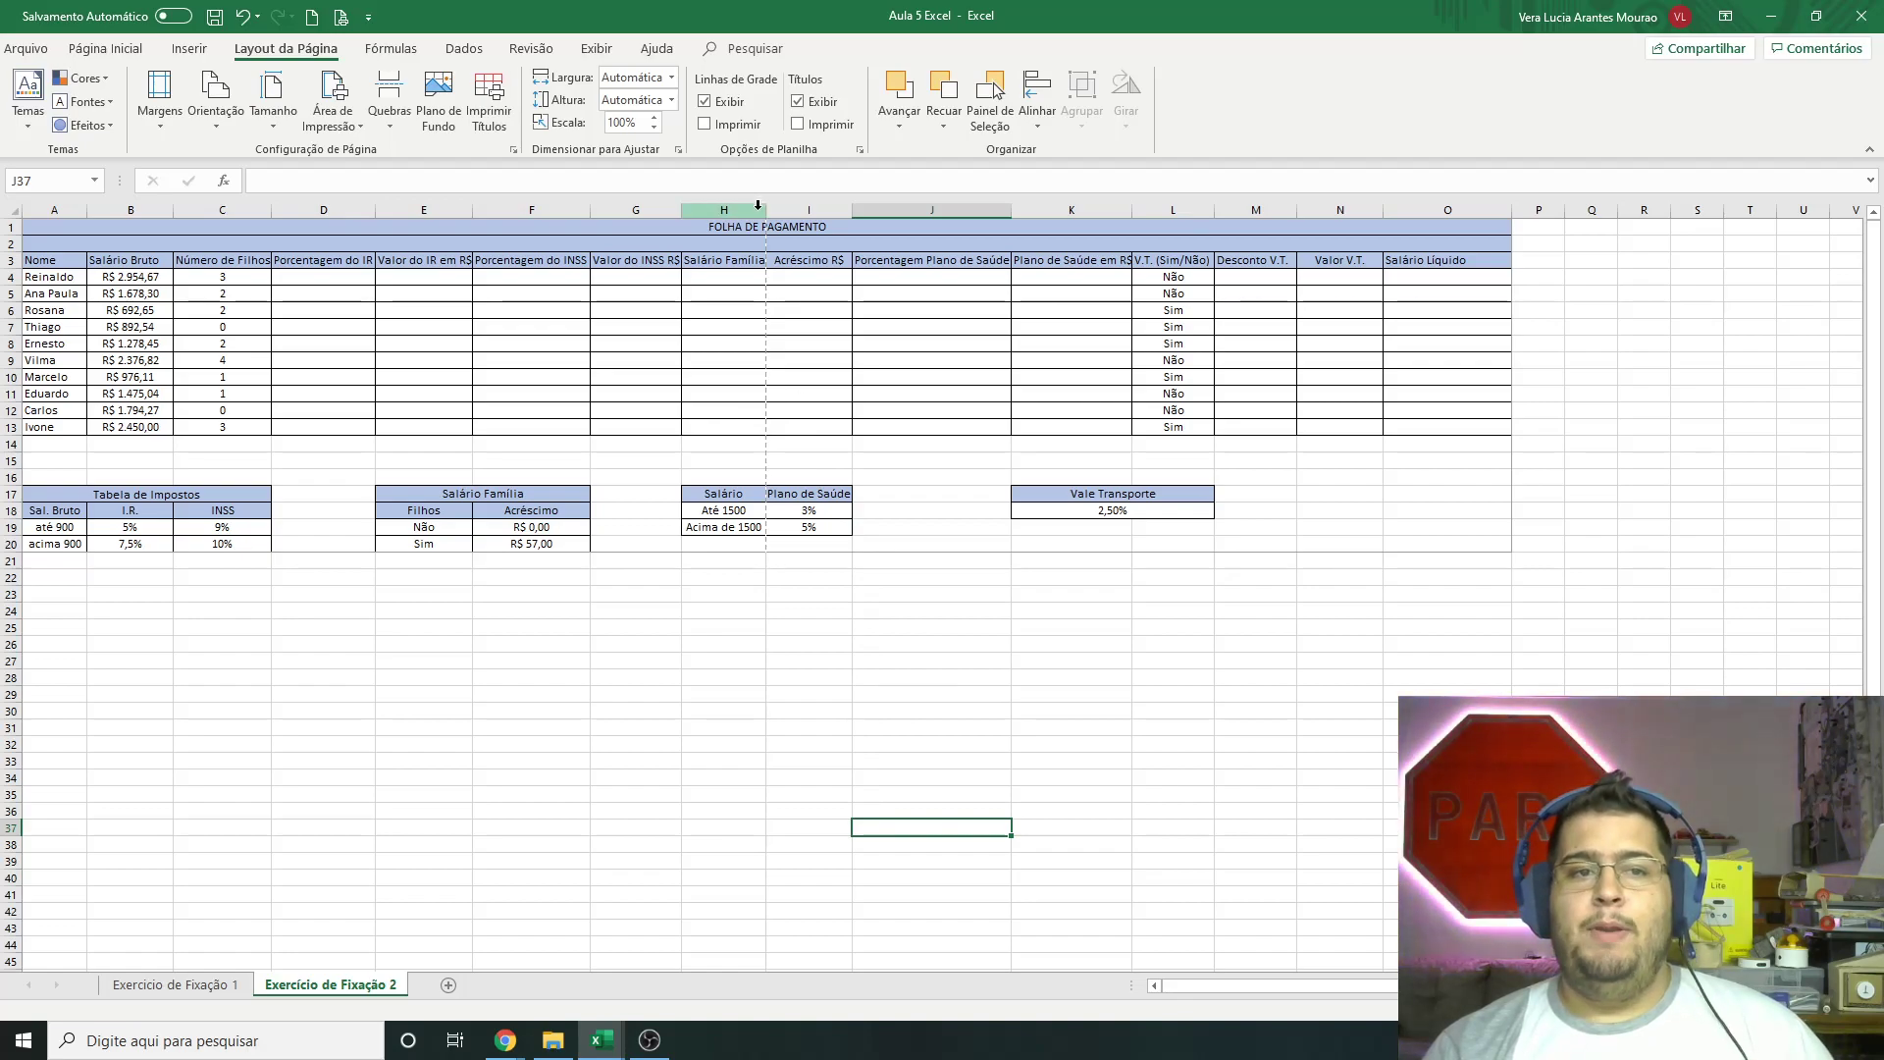
Step: Lower the print scale from 100% to 50% so the sheet fits one page
left_click(653, 126)
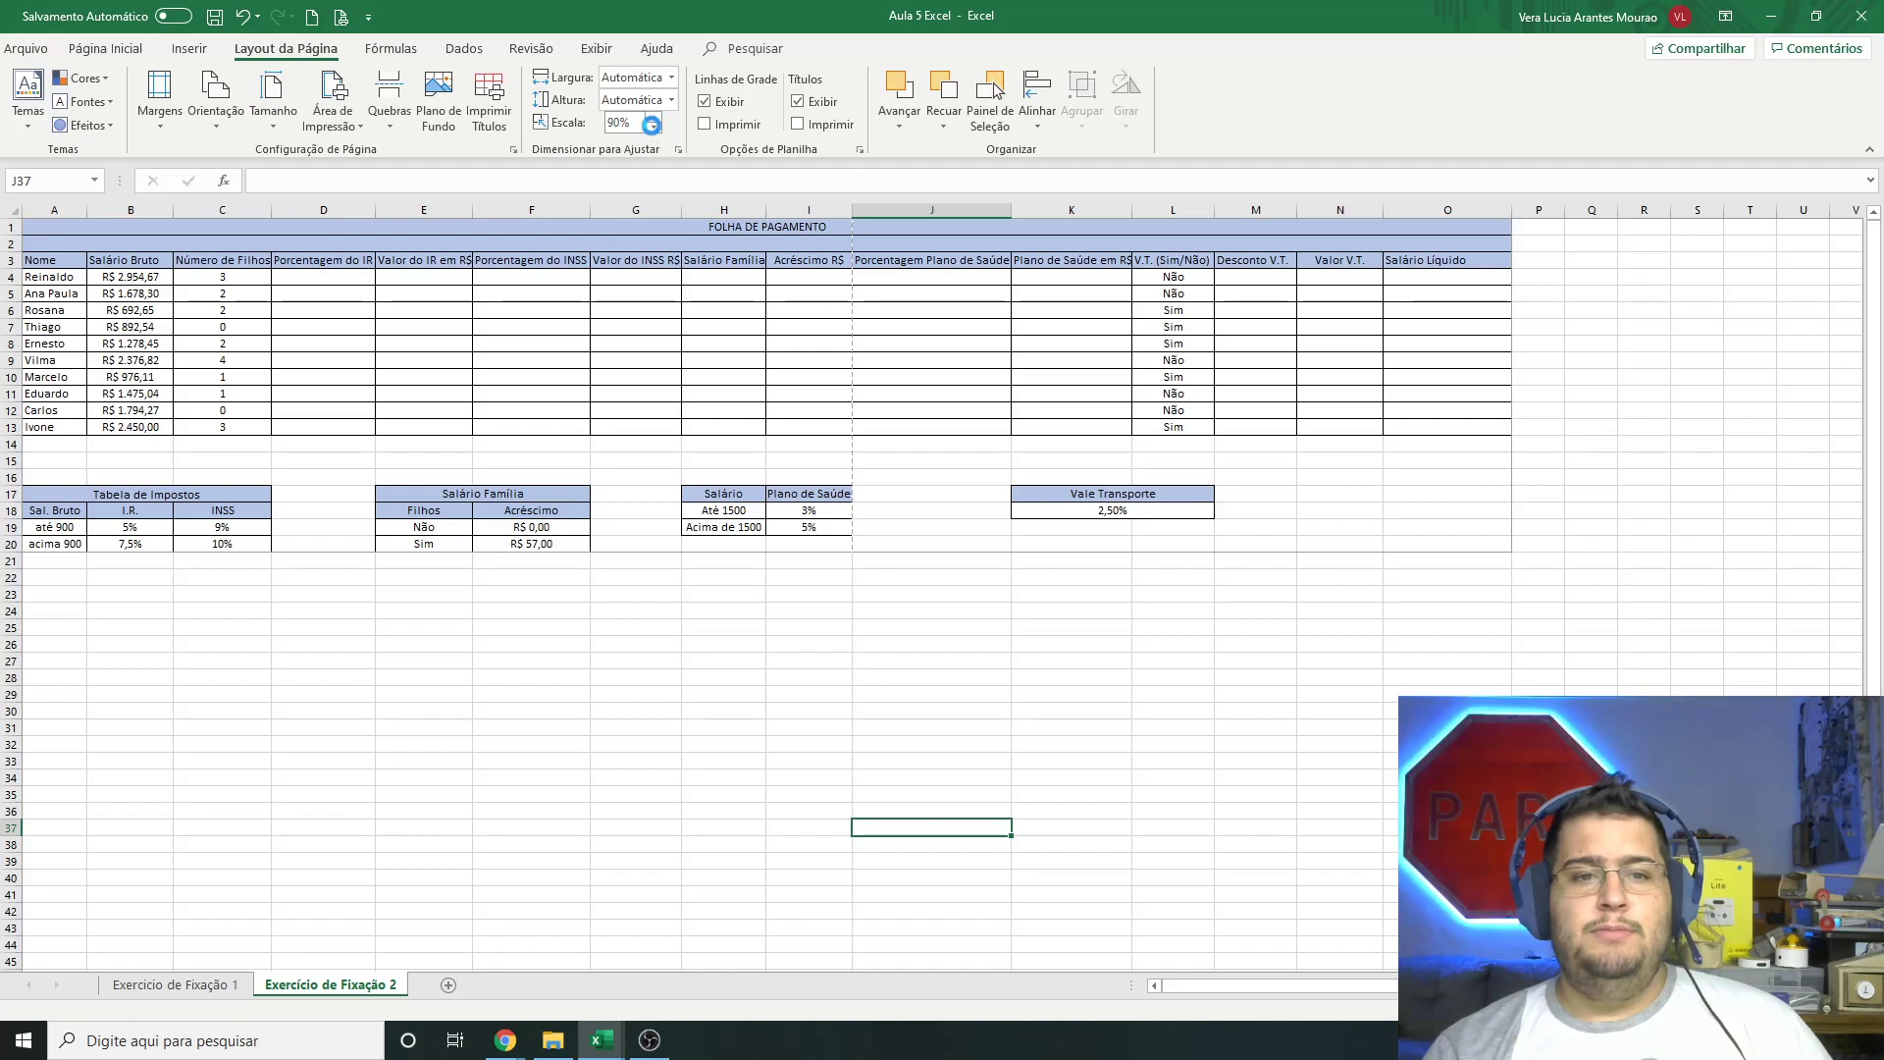
left_click(653, 127)
left_click(653, 127)
left_click(652, 127)
left_click(654, 128)
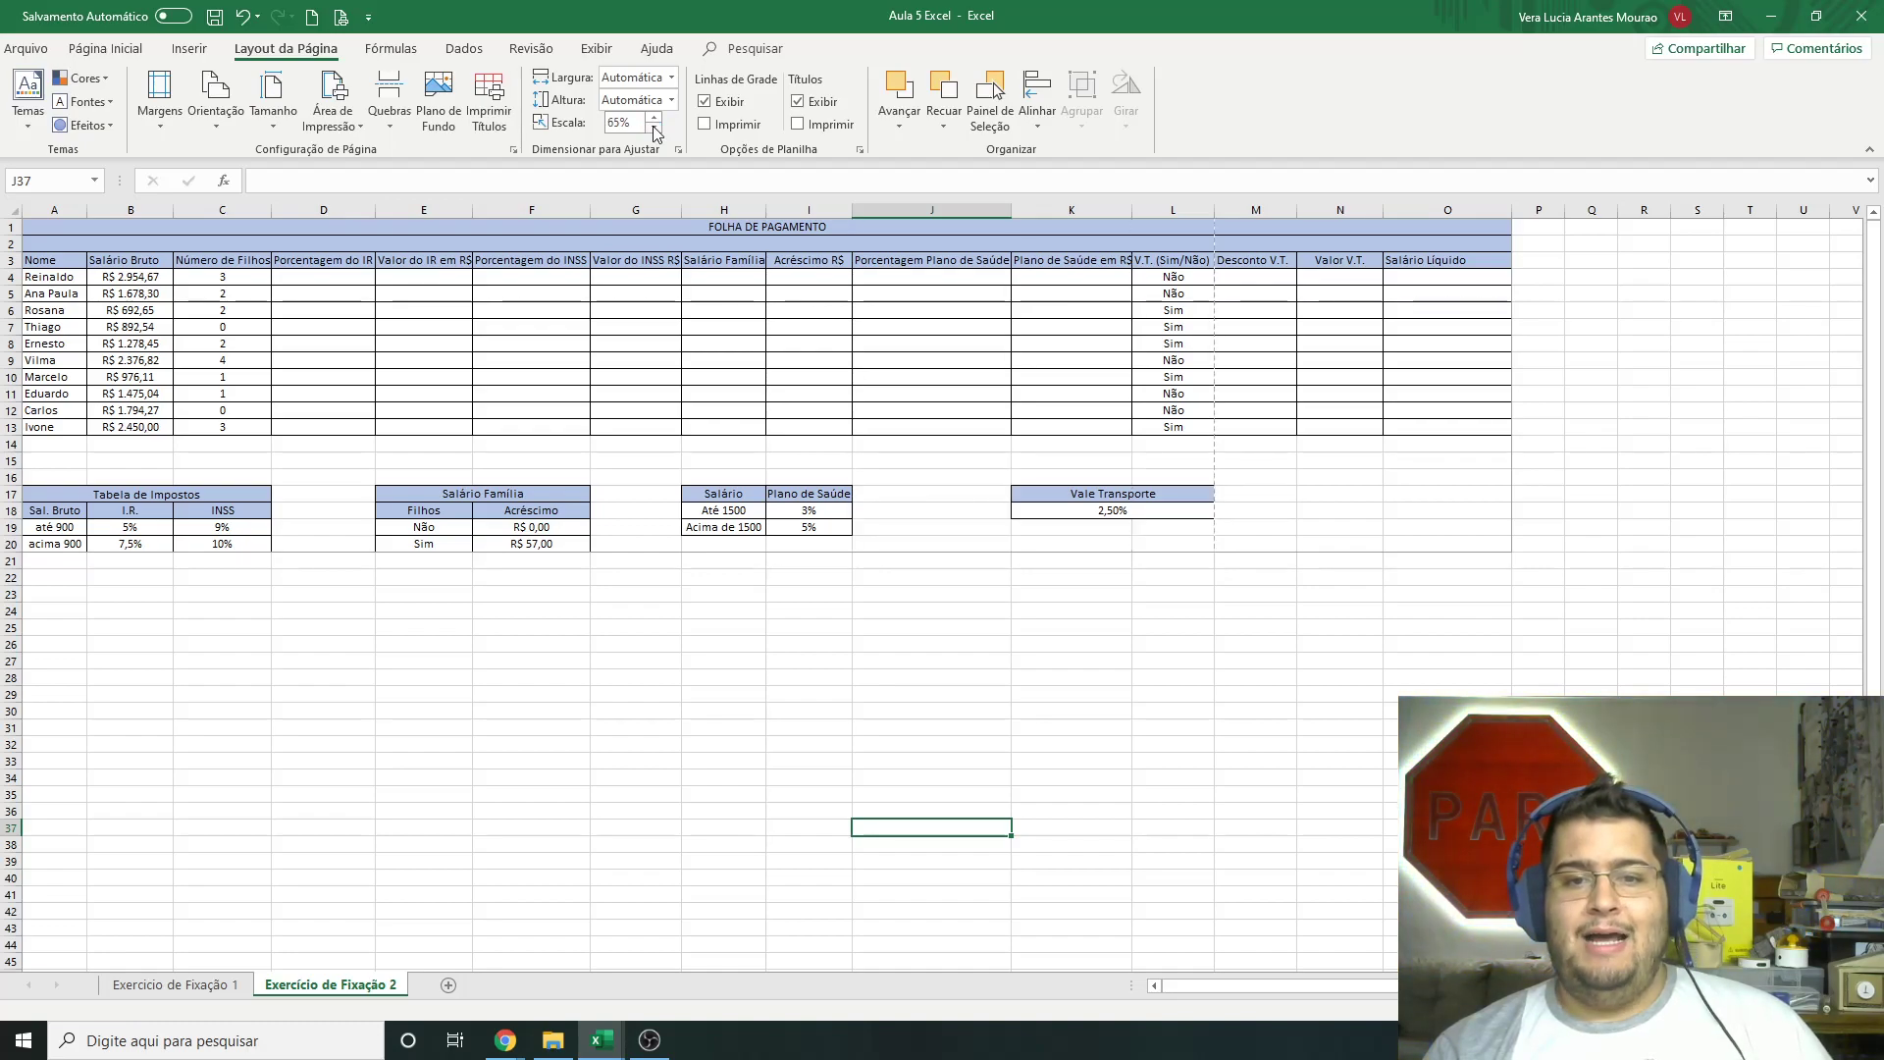
left_click(655, 128)
left_click(655, 129)
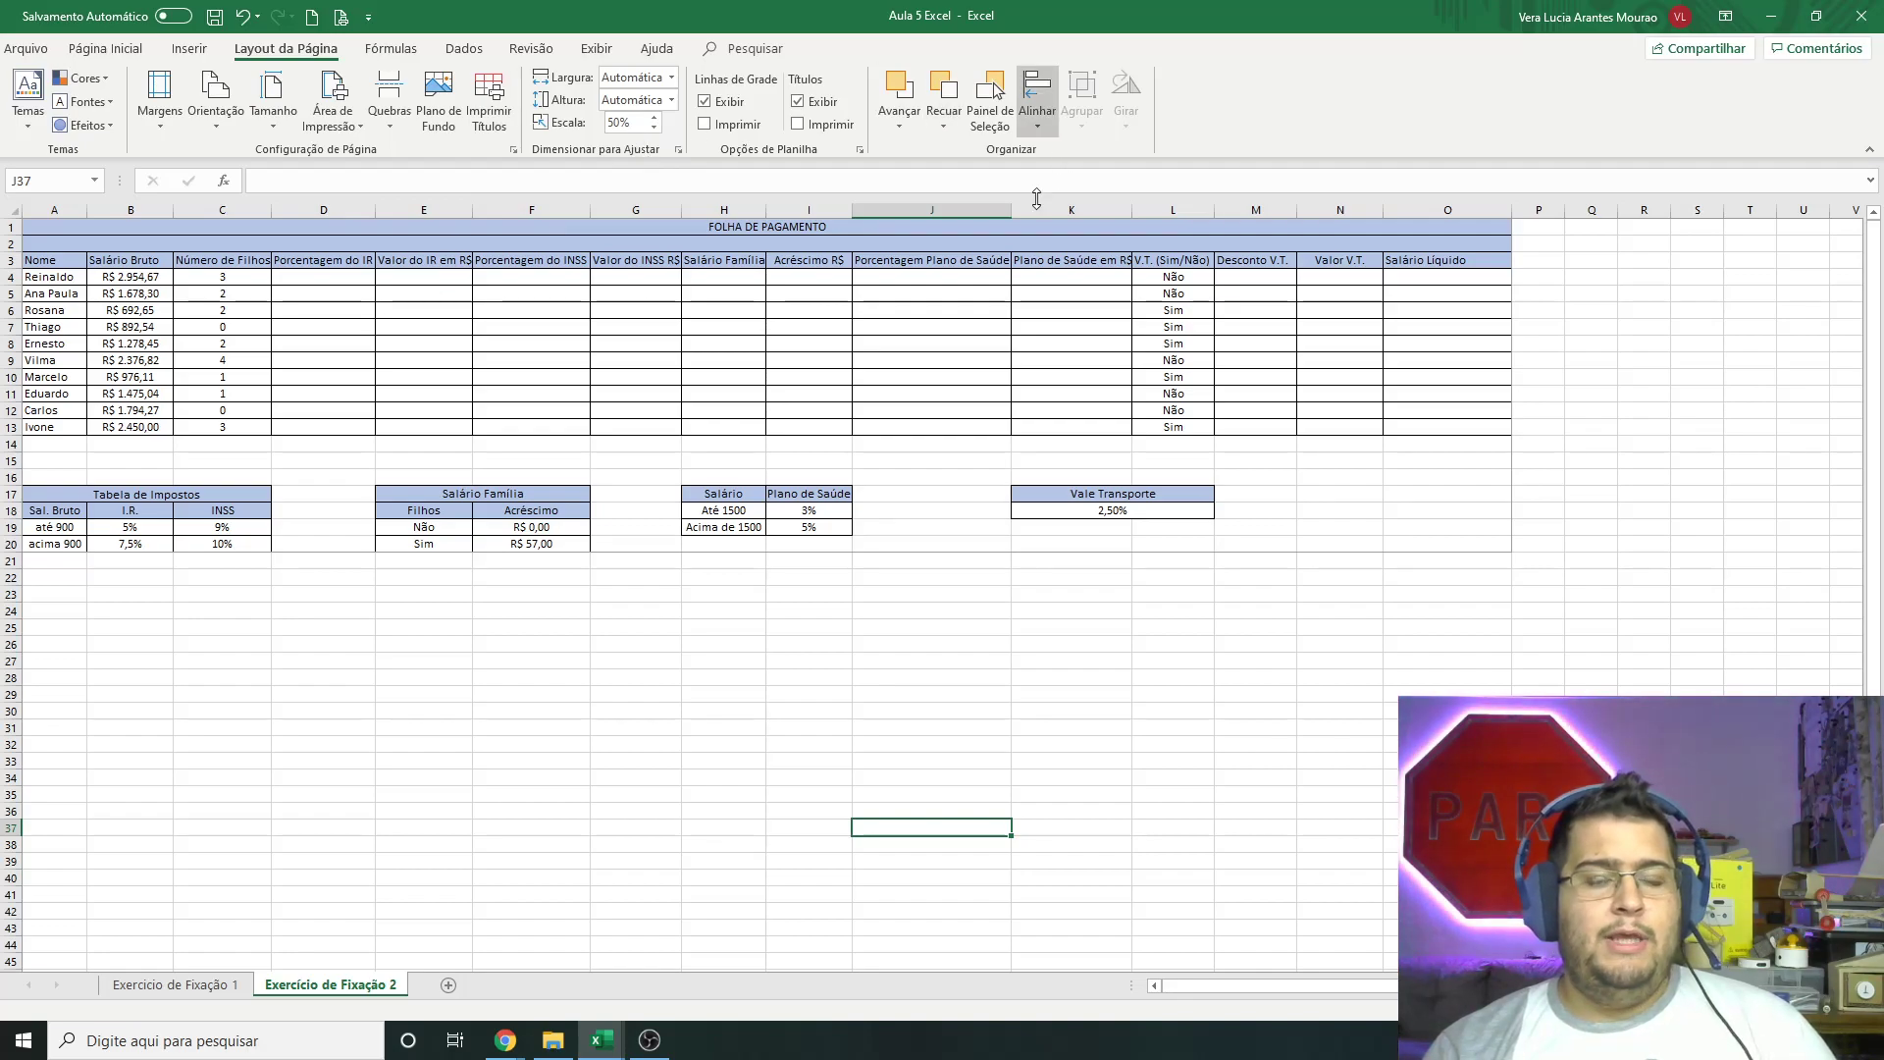
Step: Preview the one-page landscape payroll sheet and print it with Microsoft Print to PDF
key("ctrl+p")
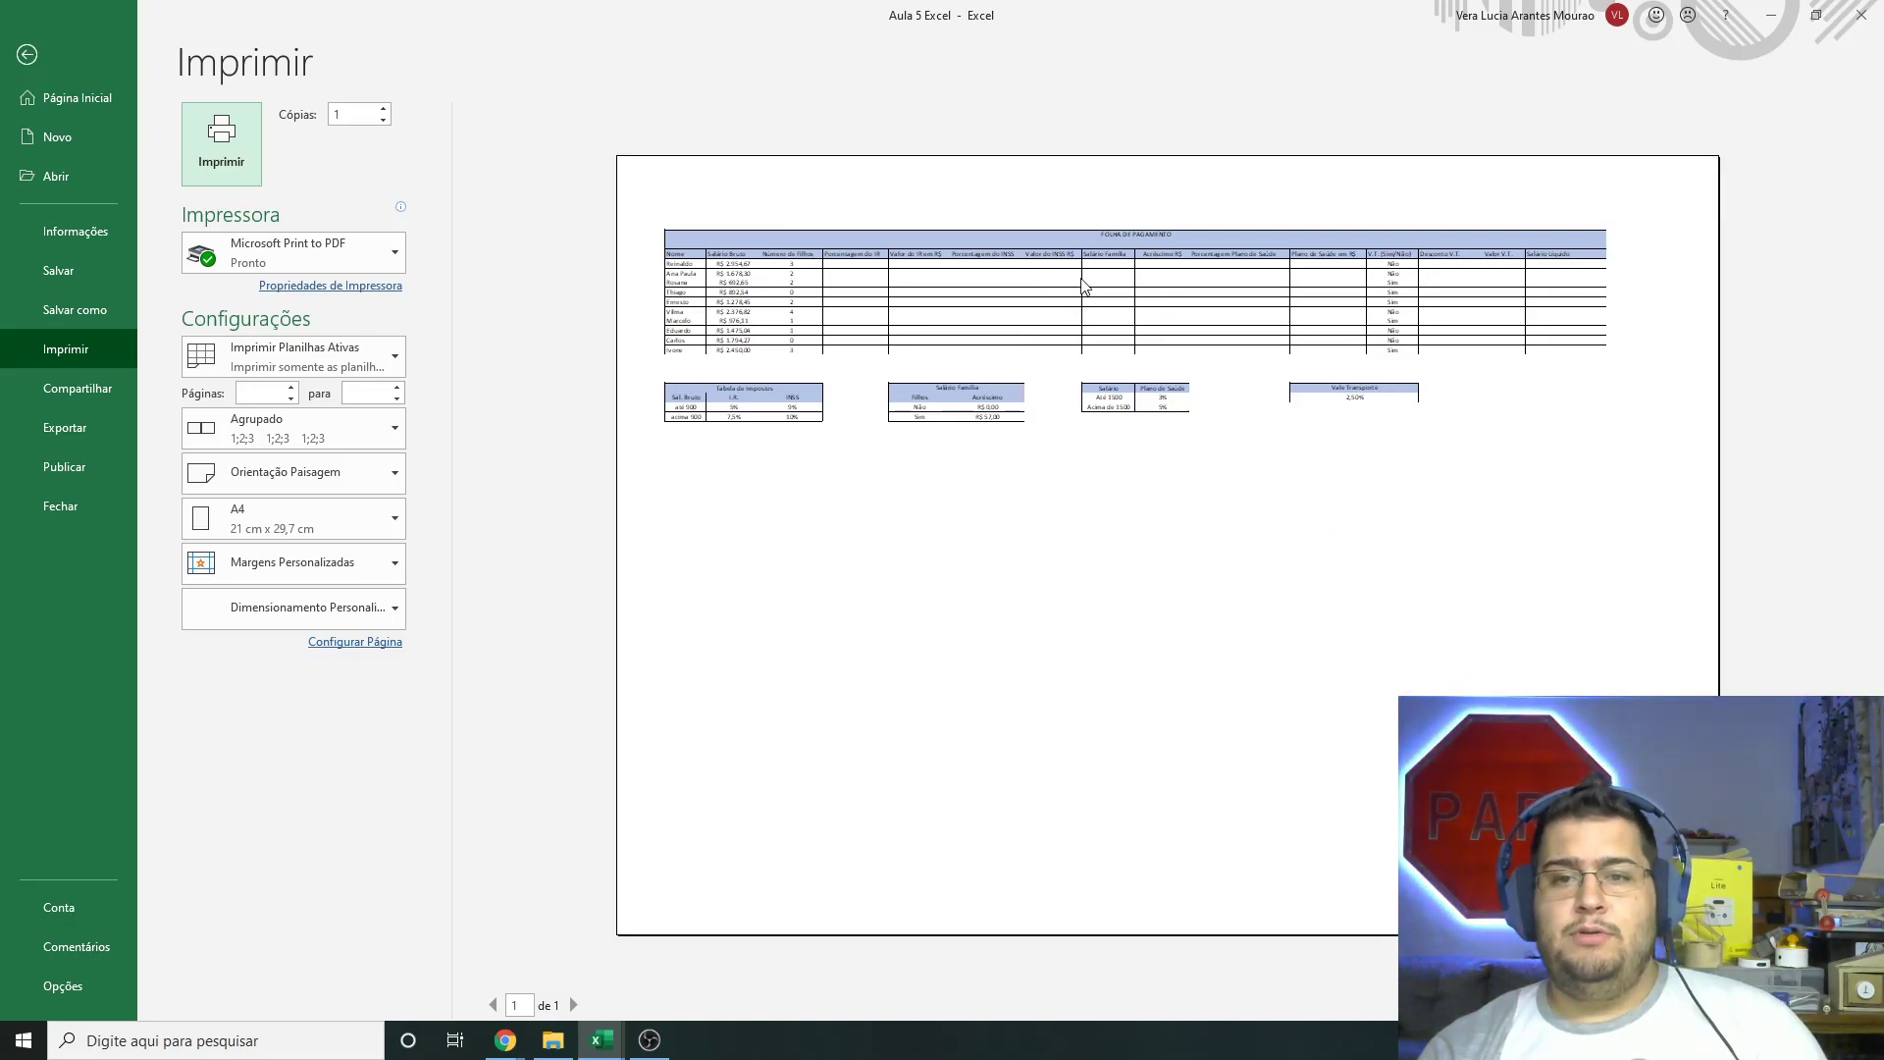
left_click(1186, 279)
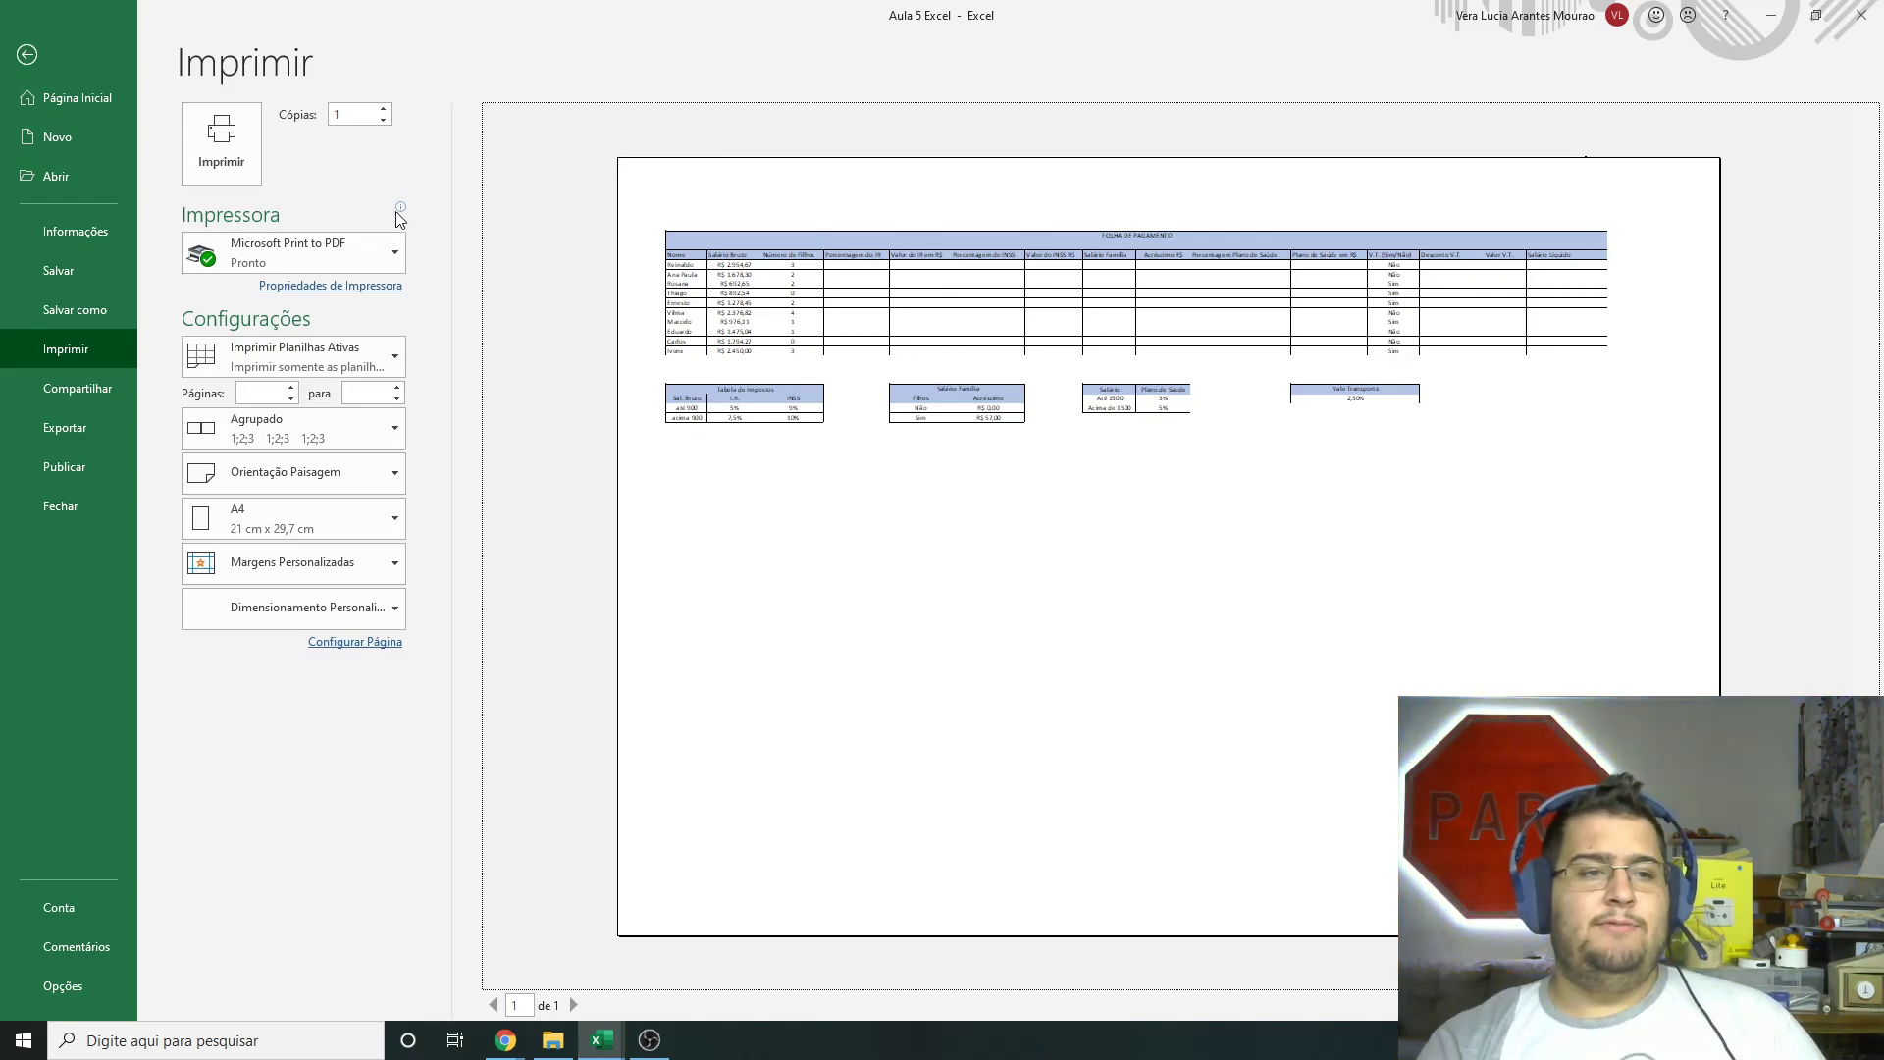
left_click(355, 258)
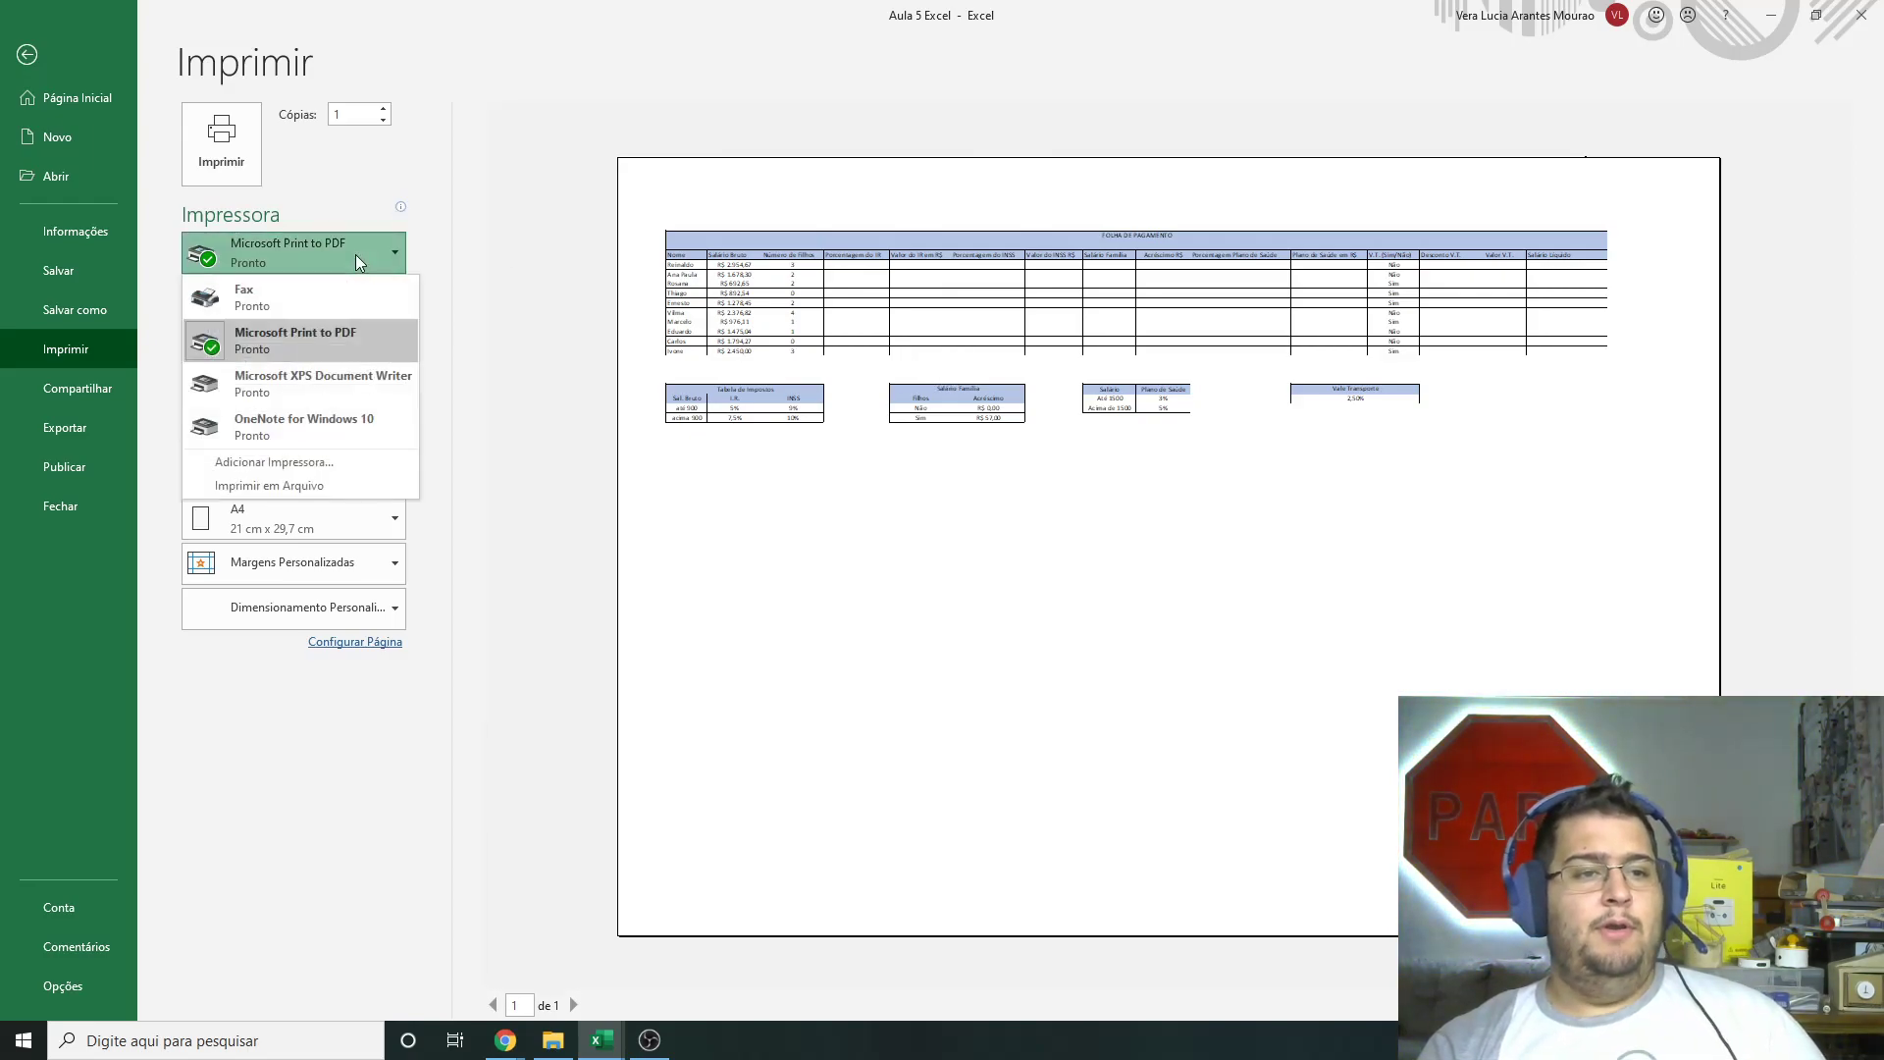
left_click(326, 330)
left_click(221, 142)
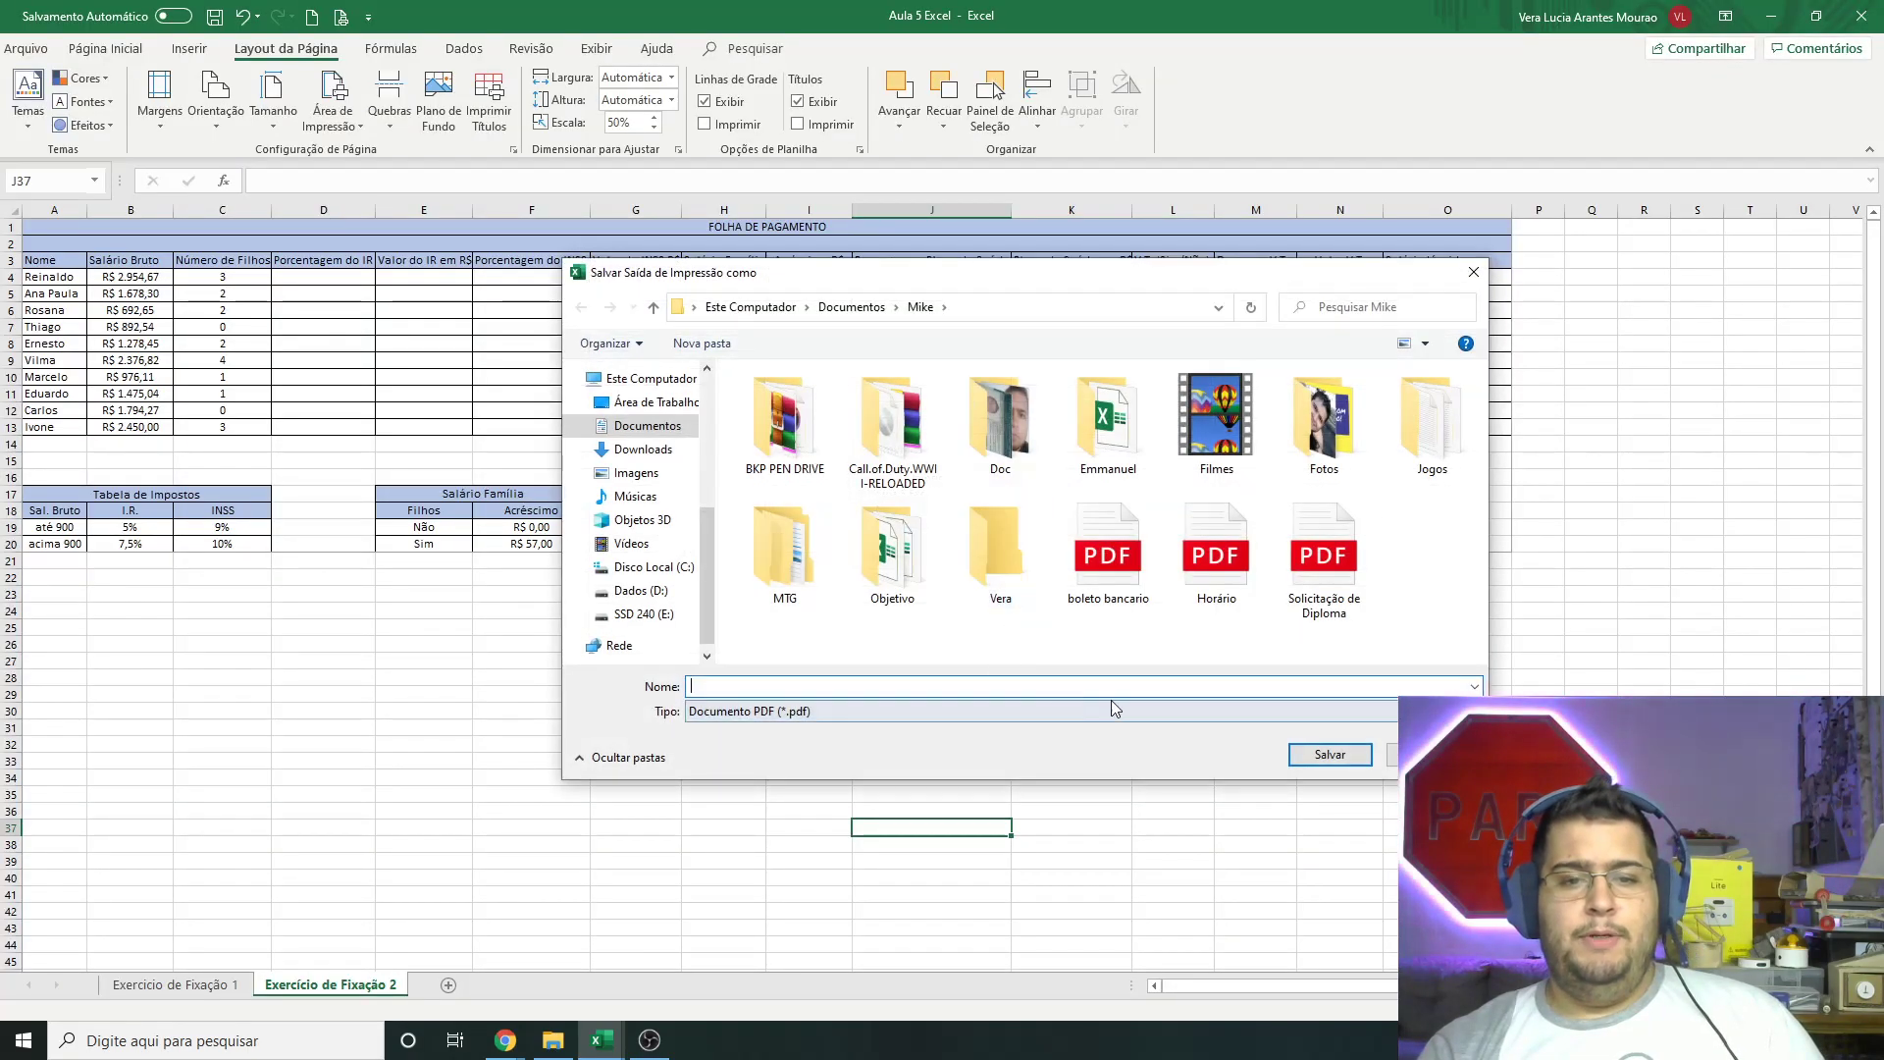
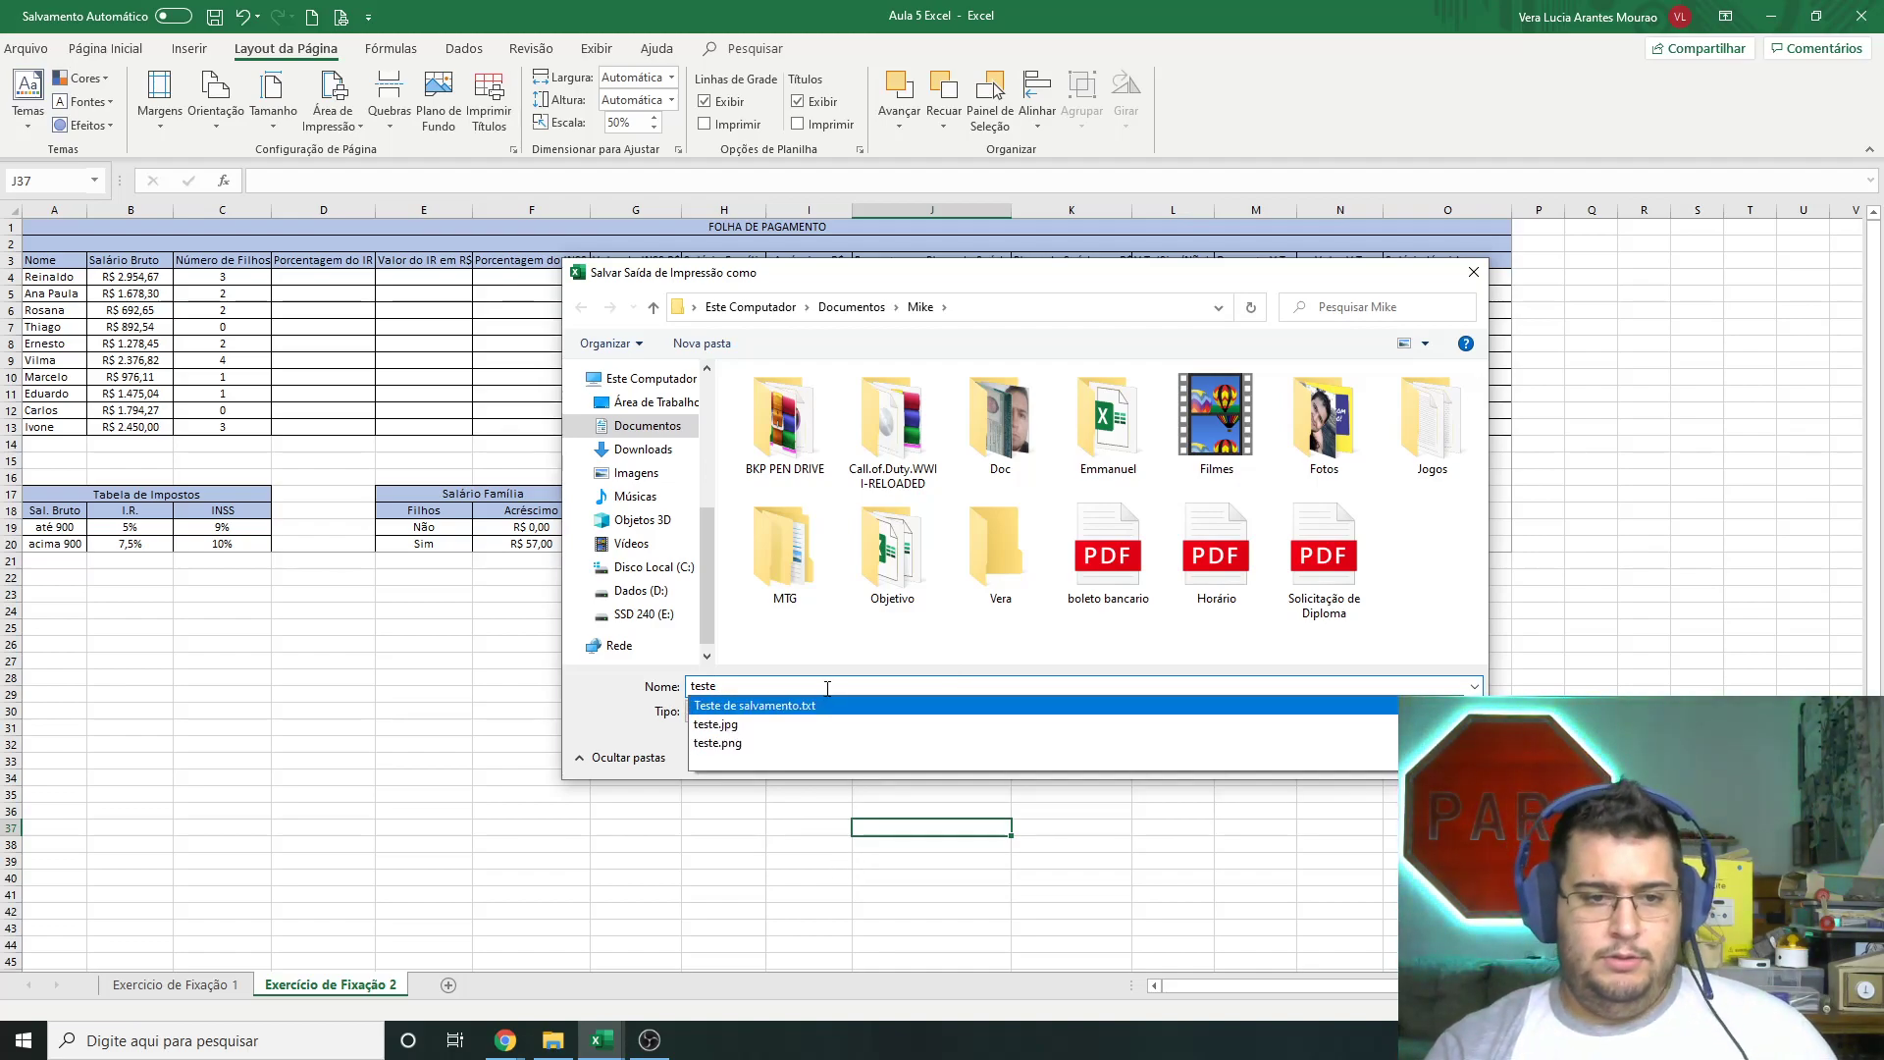
Step: Finish naming the PDF print output 'teste excel' in the Documents > Mike folder
type(" excel")
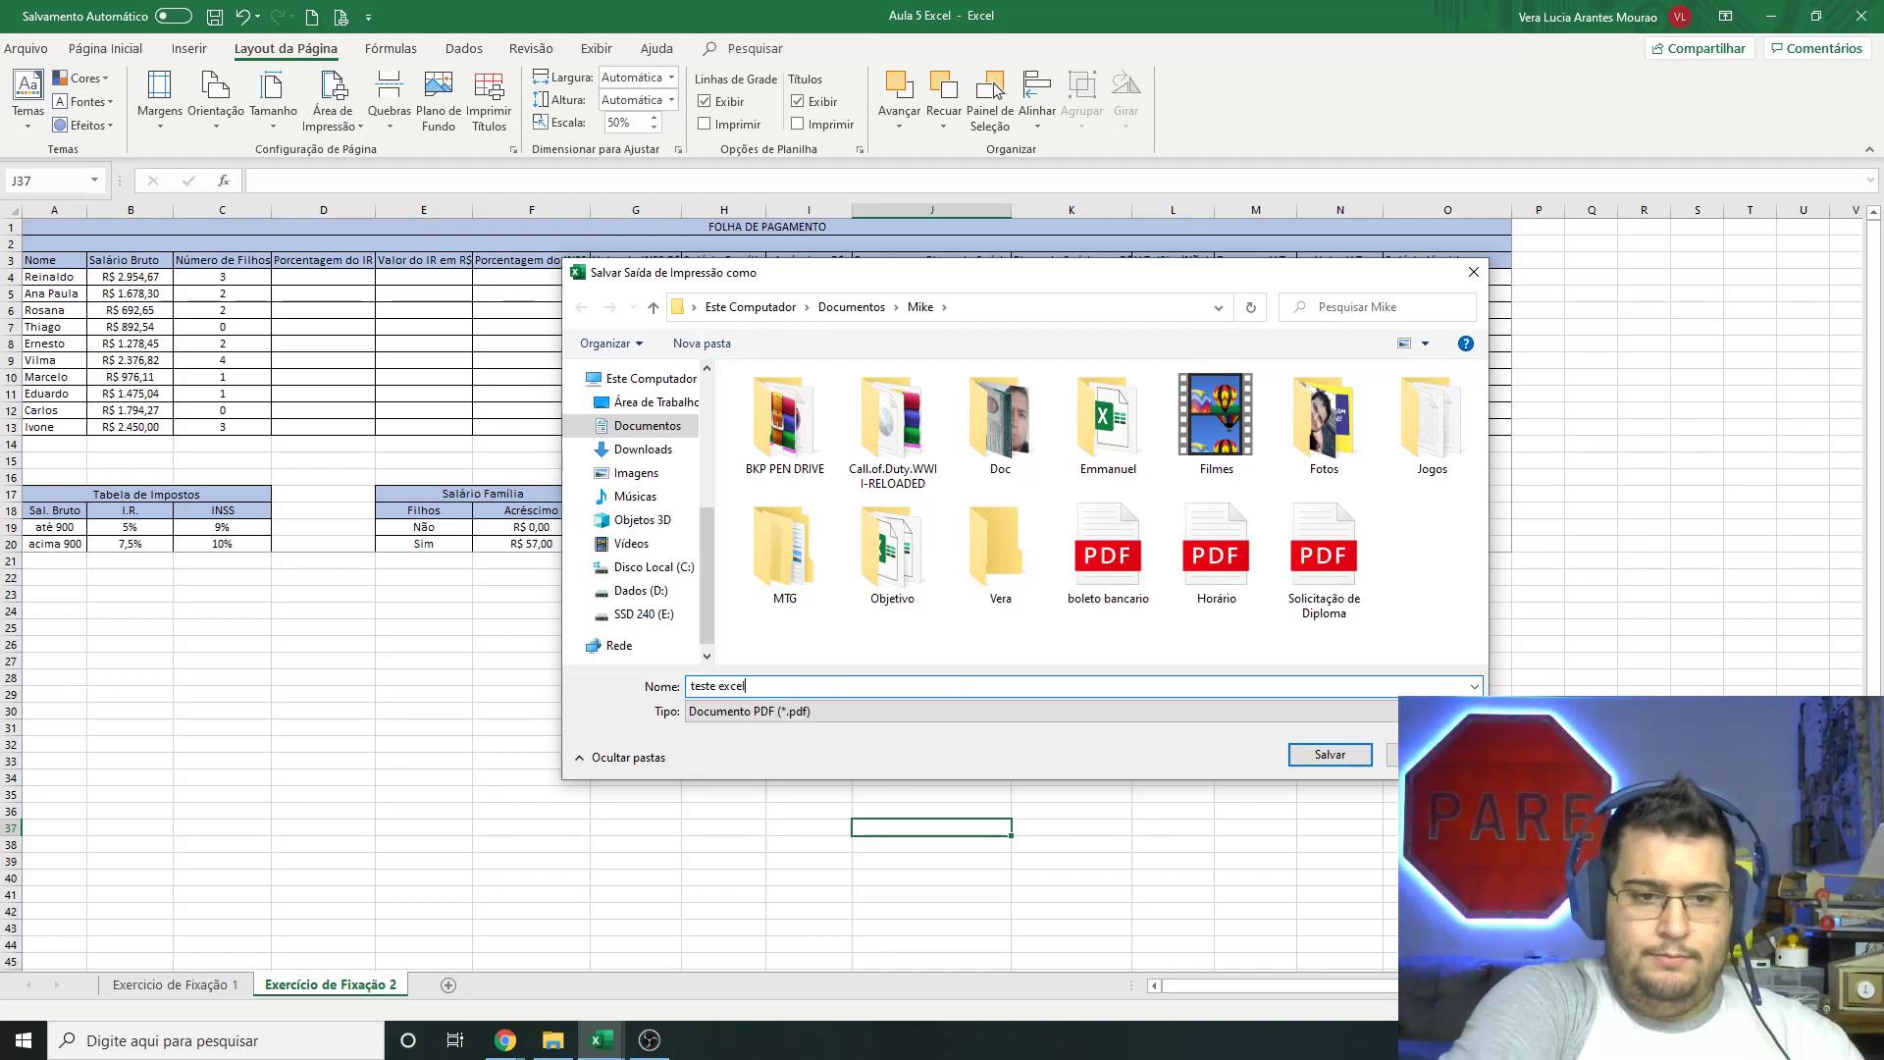
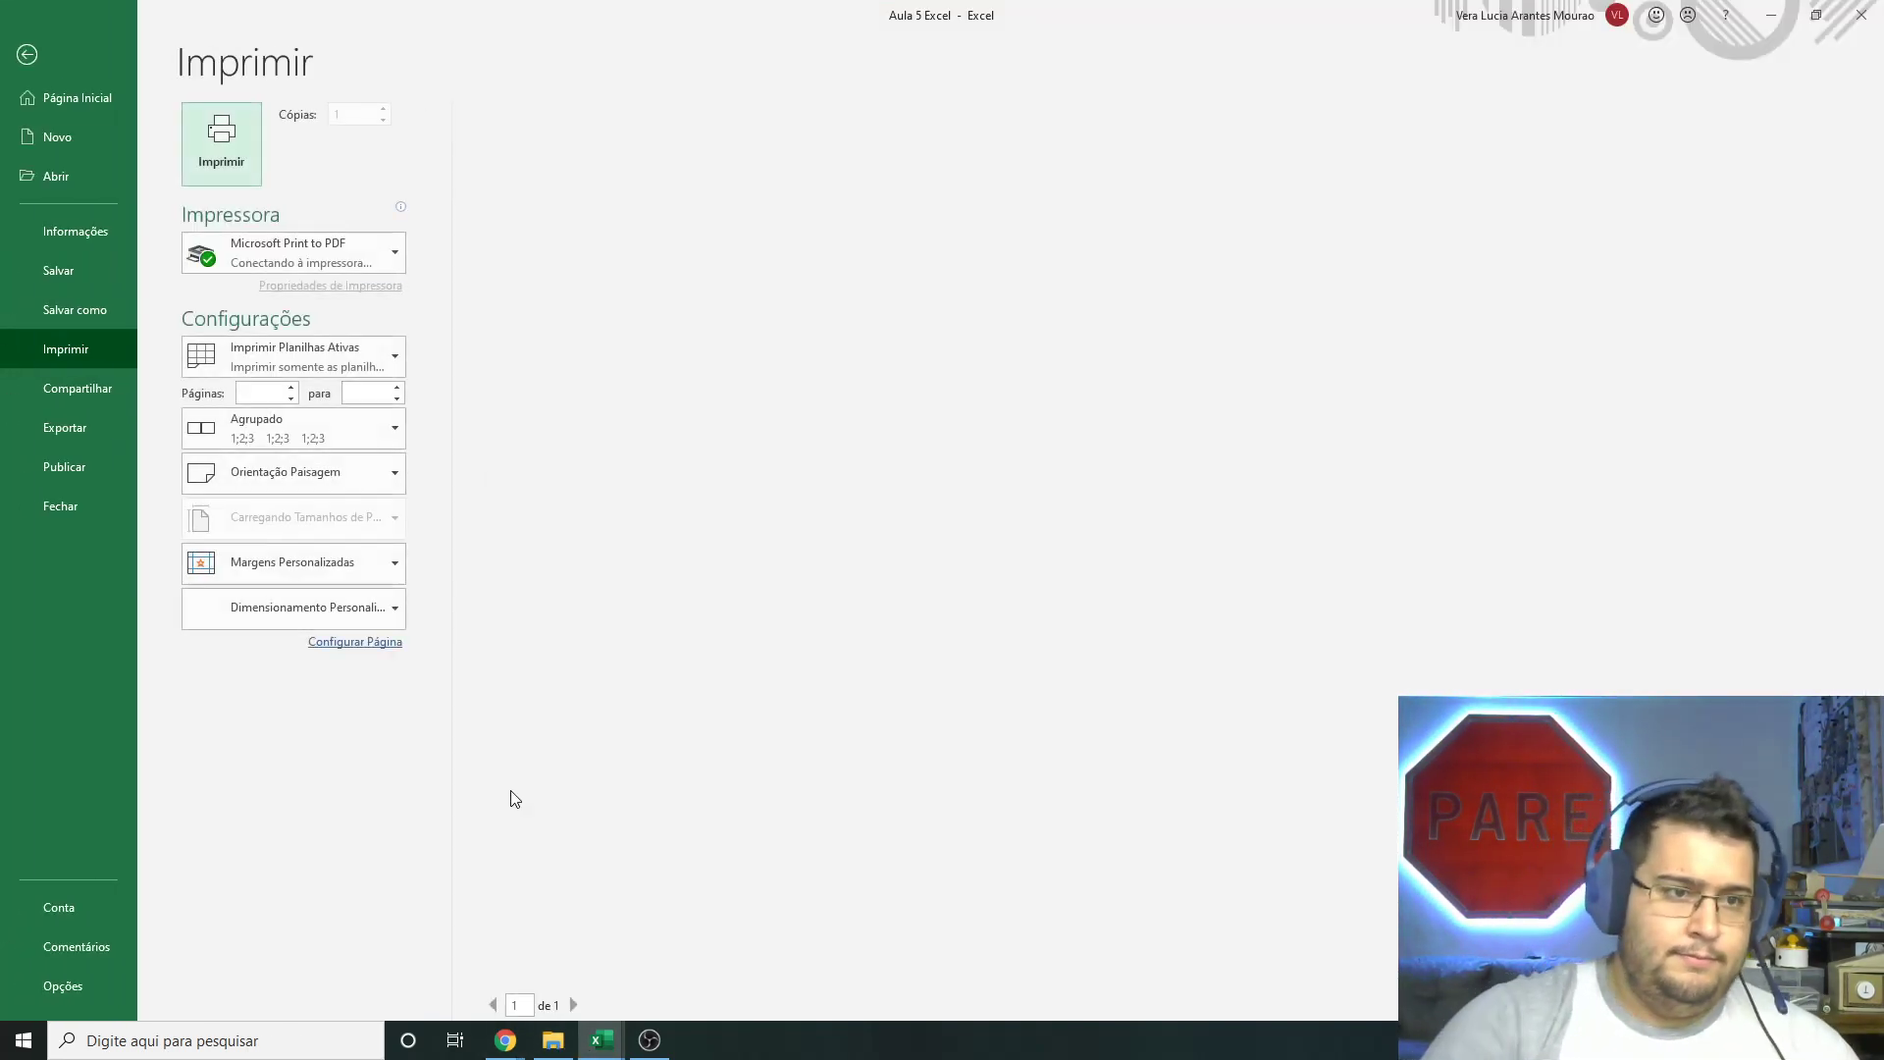
Step: Print the payroll sheet to PDF, then open 'teste excel' from Documentos > Mike
left_click(199, 165)
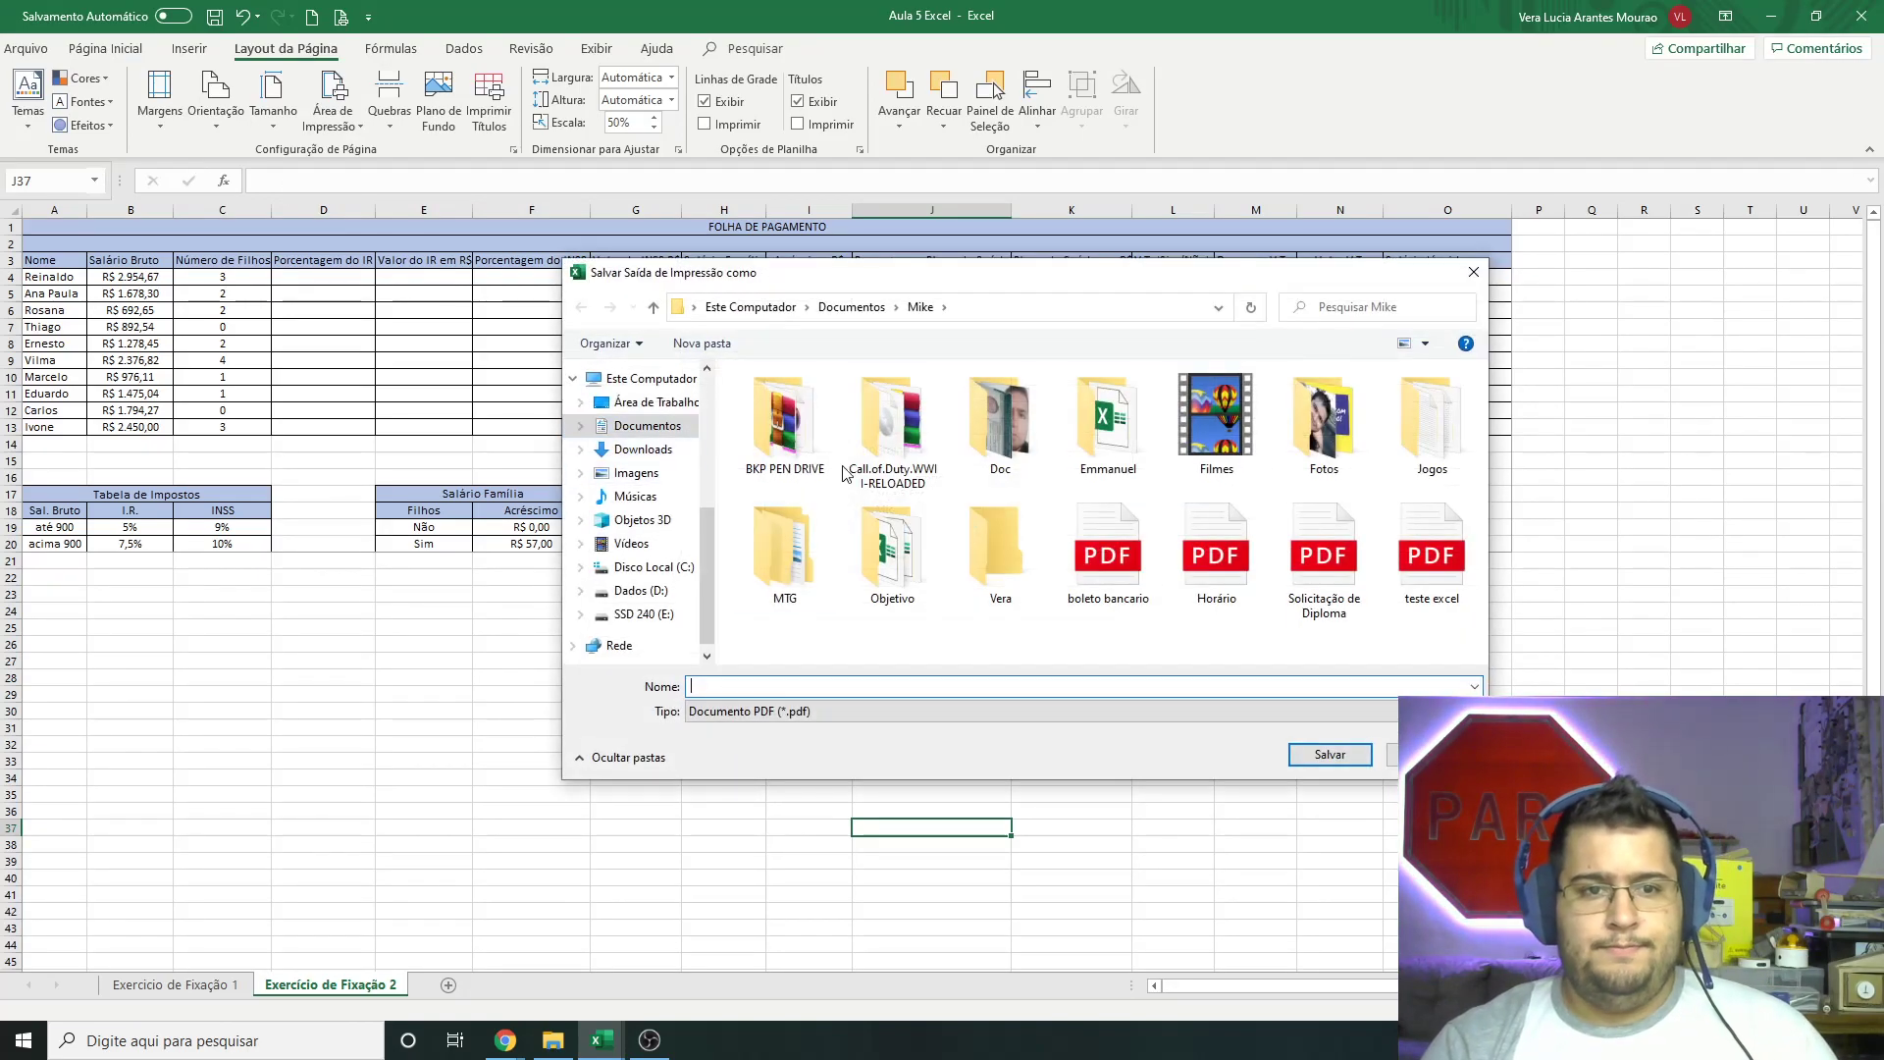
left_click(1473, 274)
left_click(552, 1040)
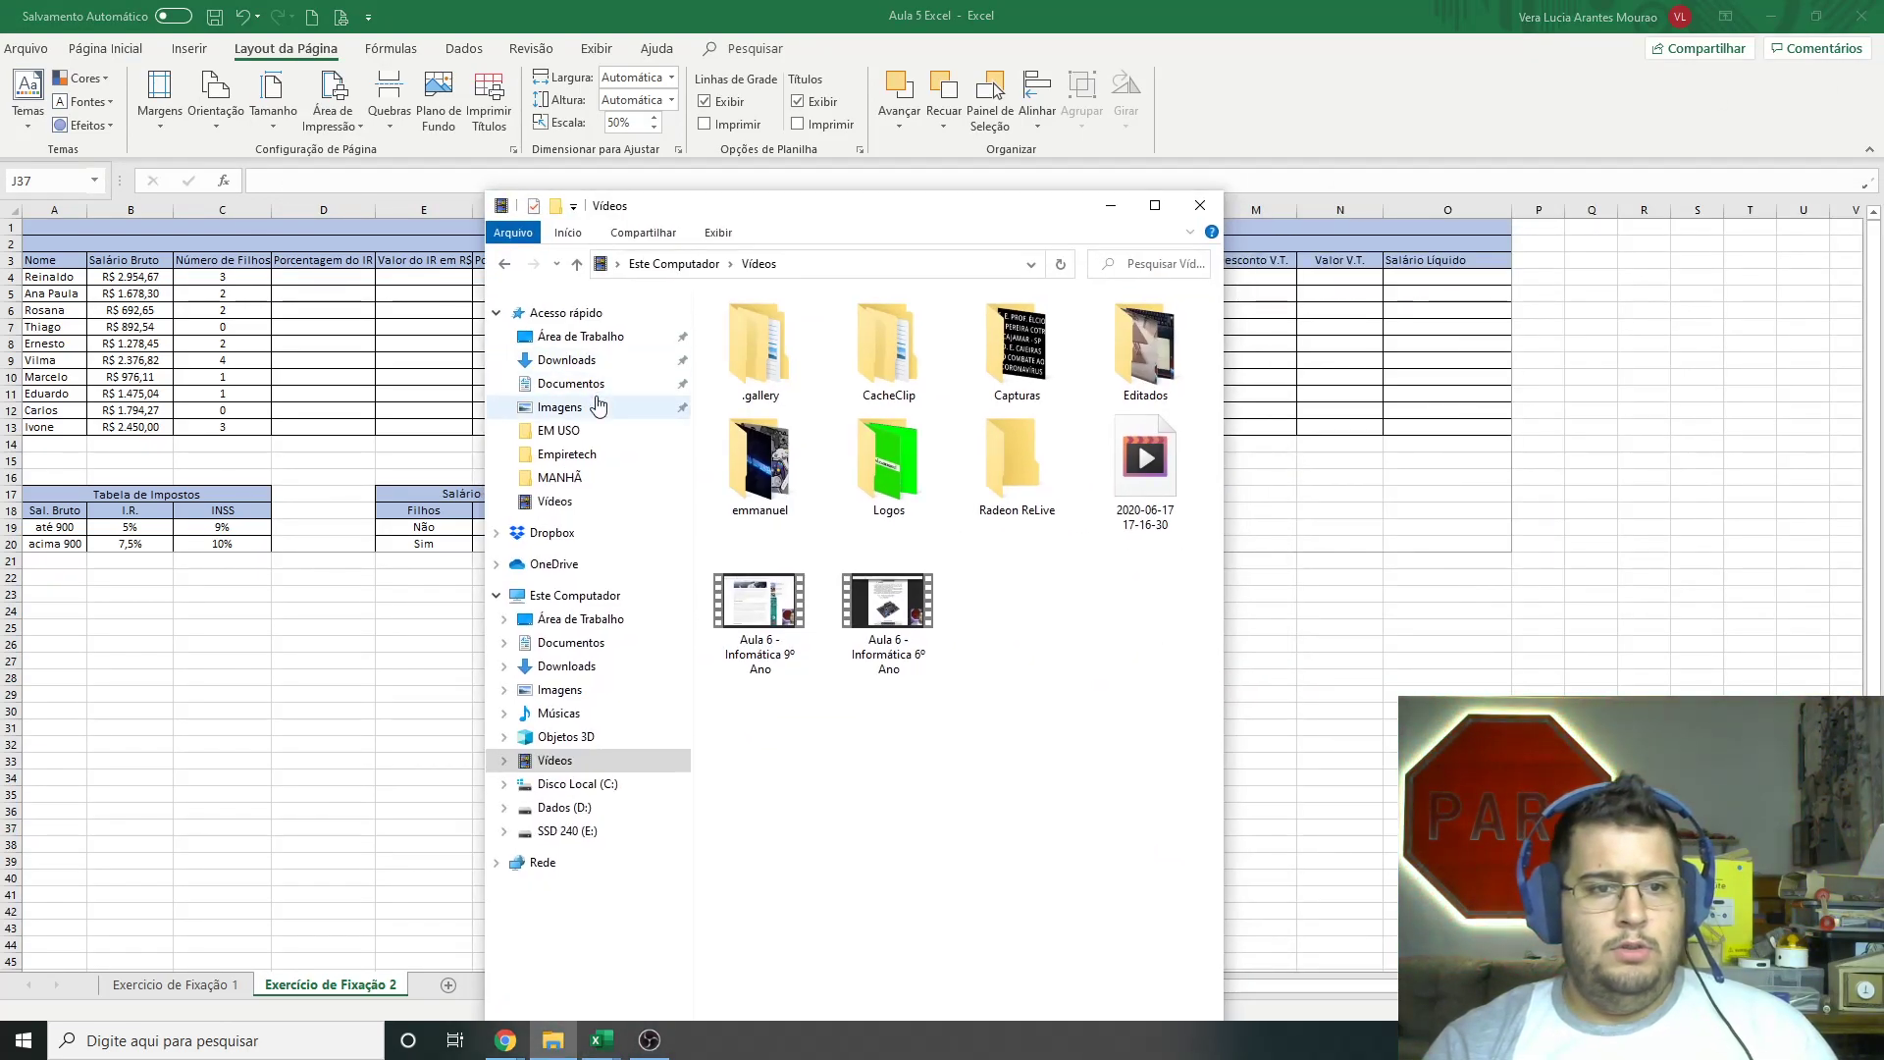
left_click(597, 384)
double_click(824, 575)
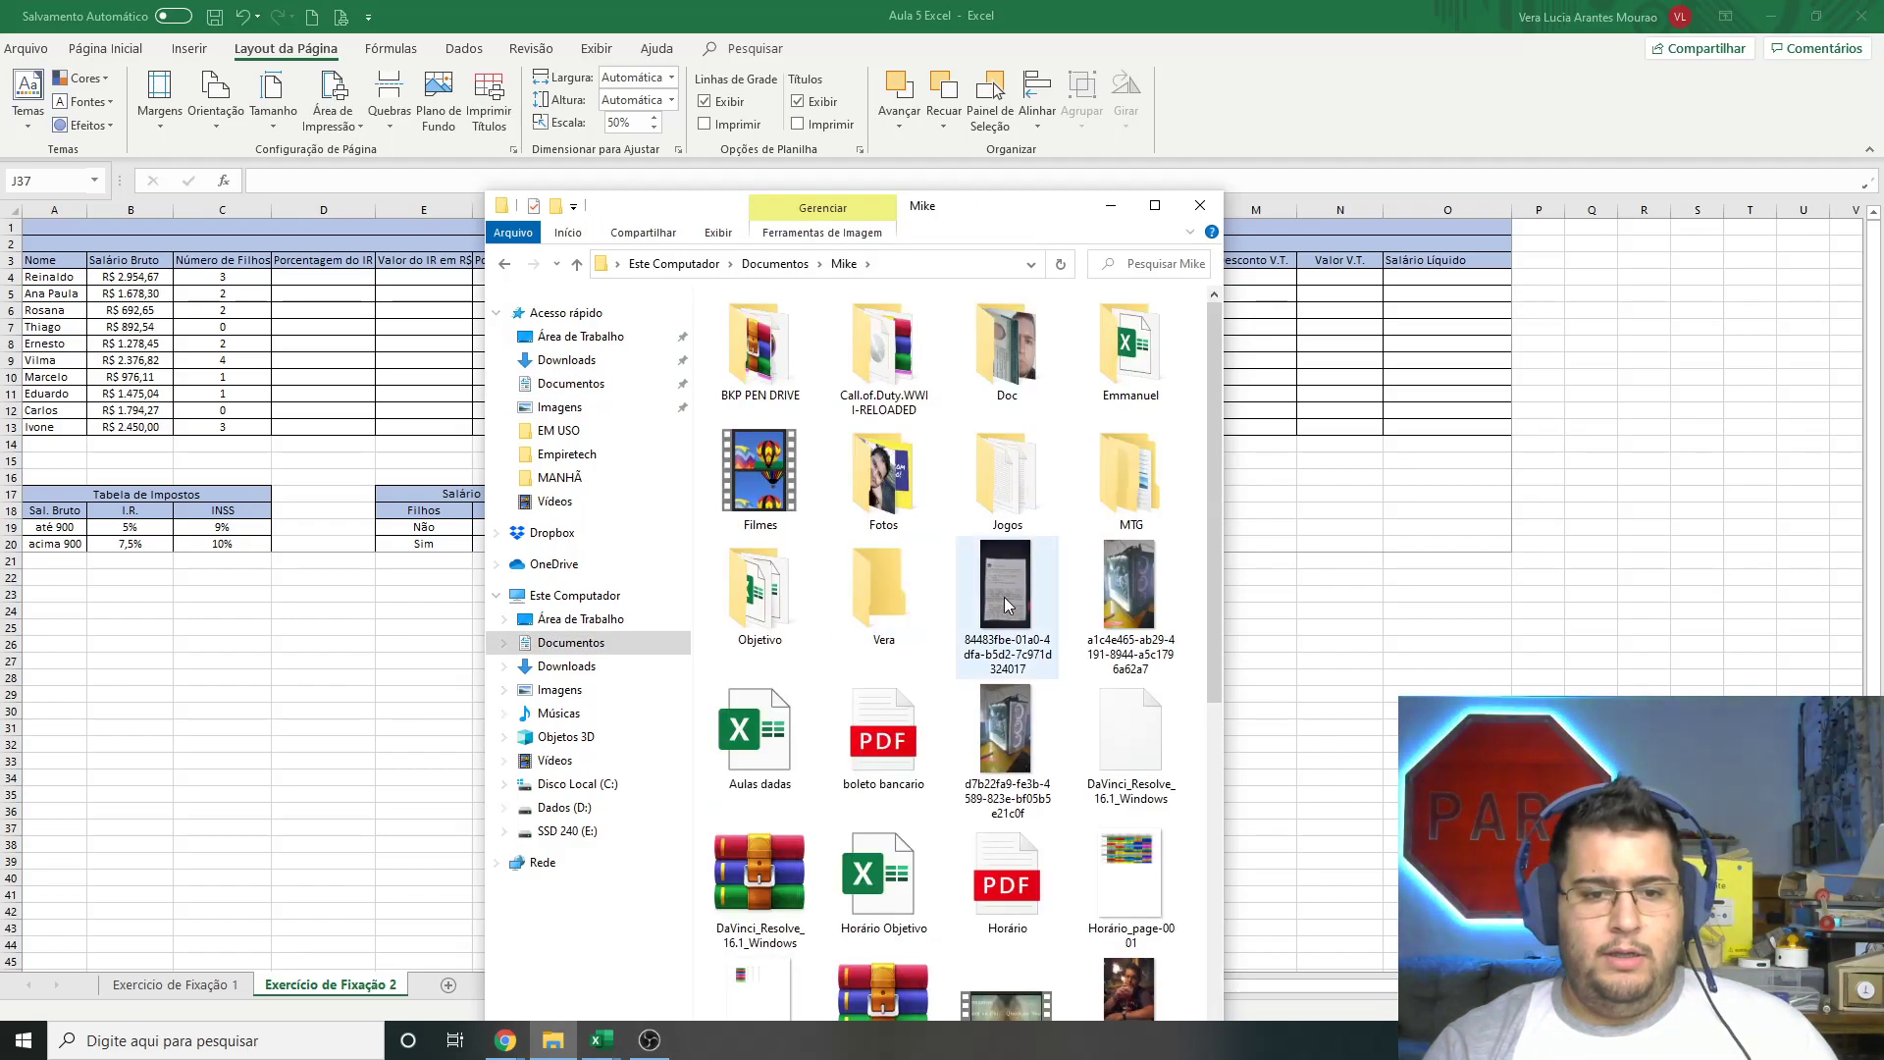
scroll(1006, 638, "down", 5)
double_click(1006, 684)
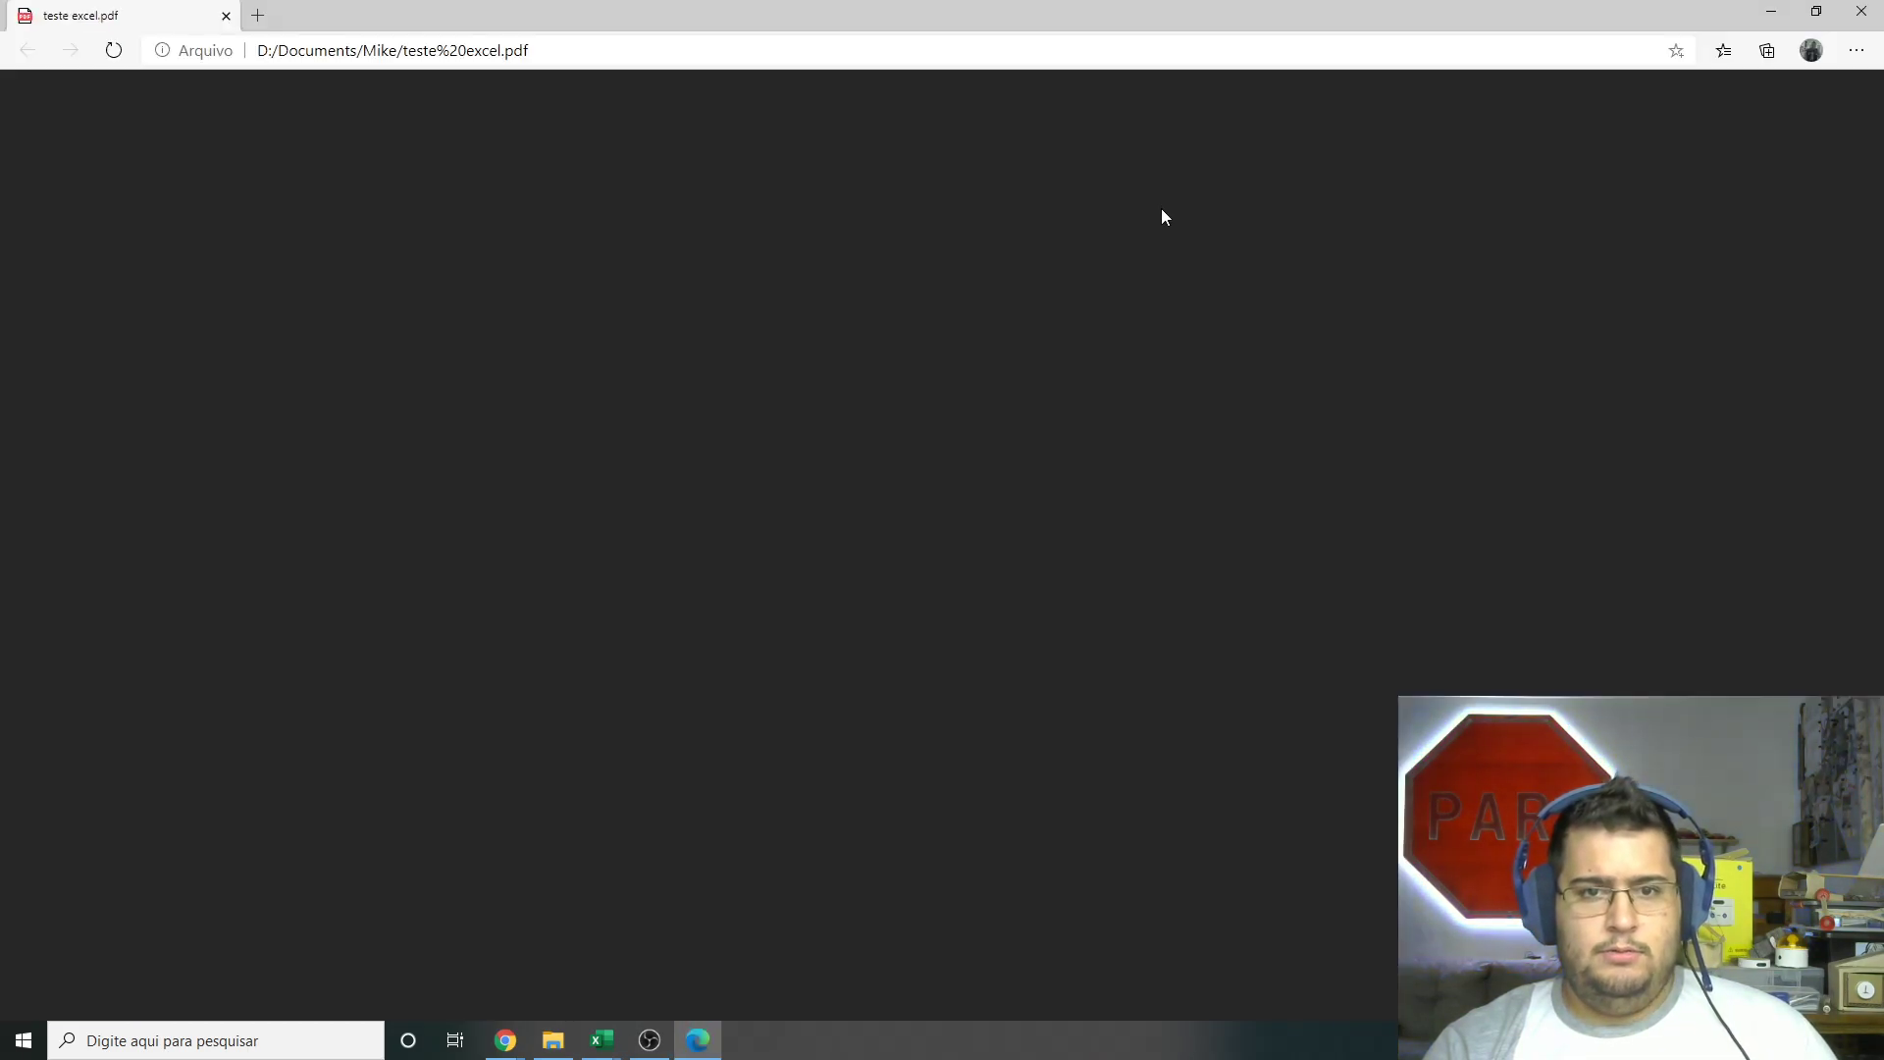
Step: Zoom into the one-page payroll PDF to inspect the table, then close Edge
scroll(1019, 185, "up", 3)
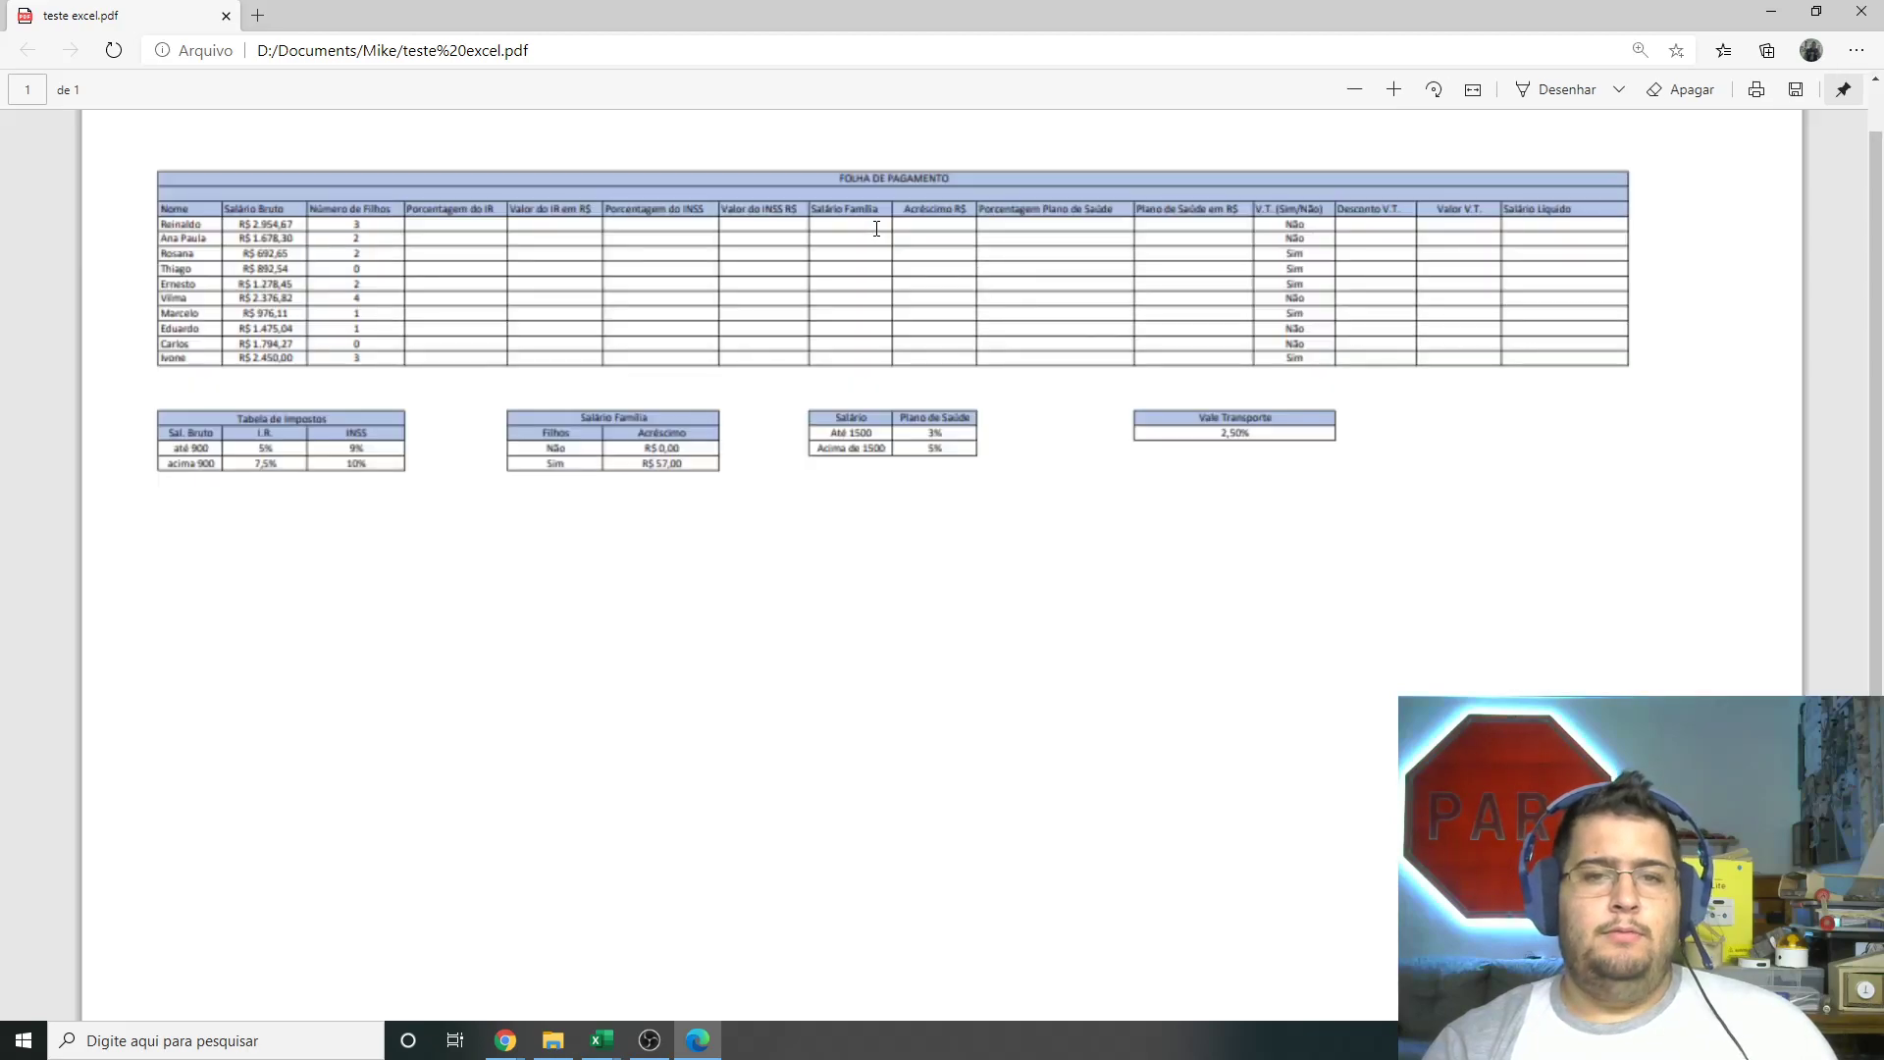
scroll(938, 224, "up", 2)
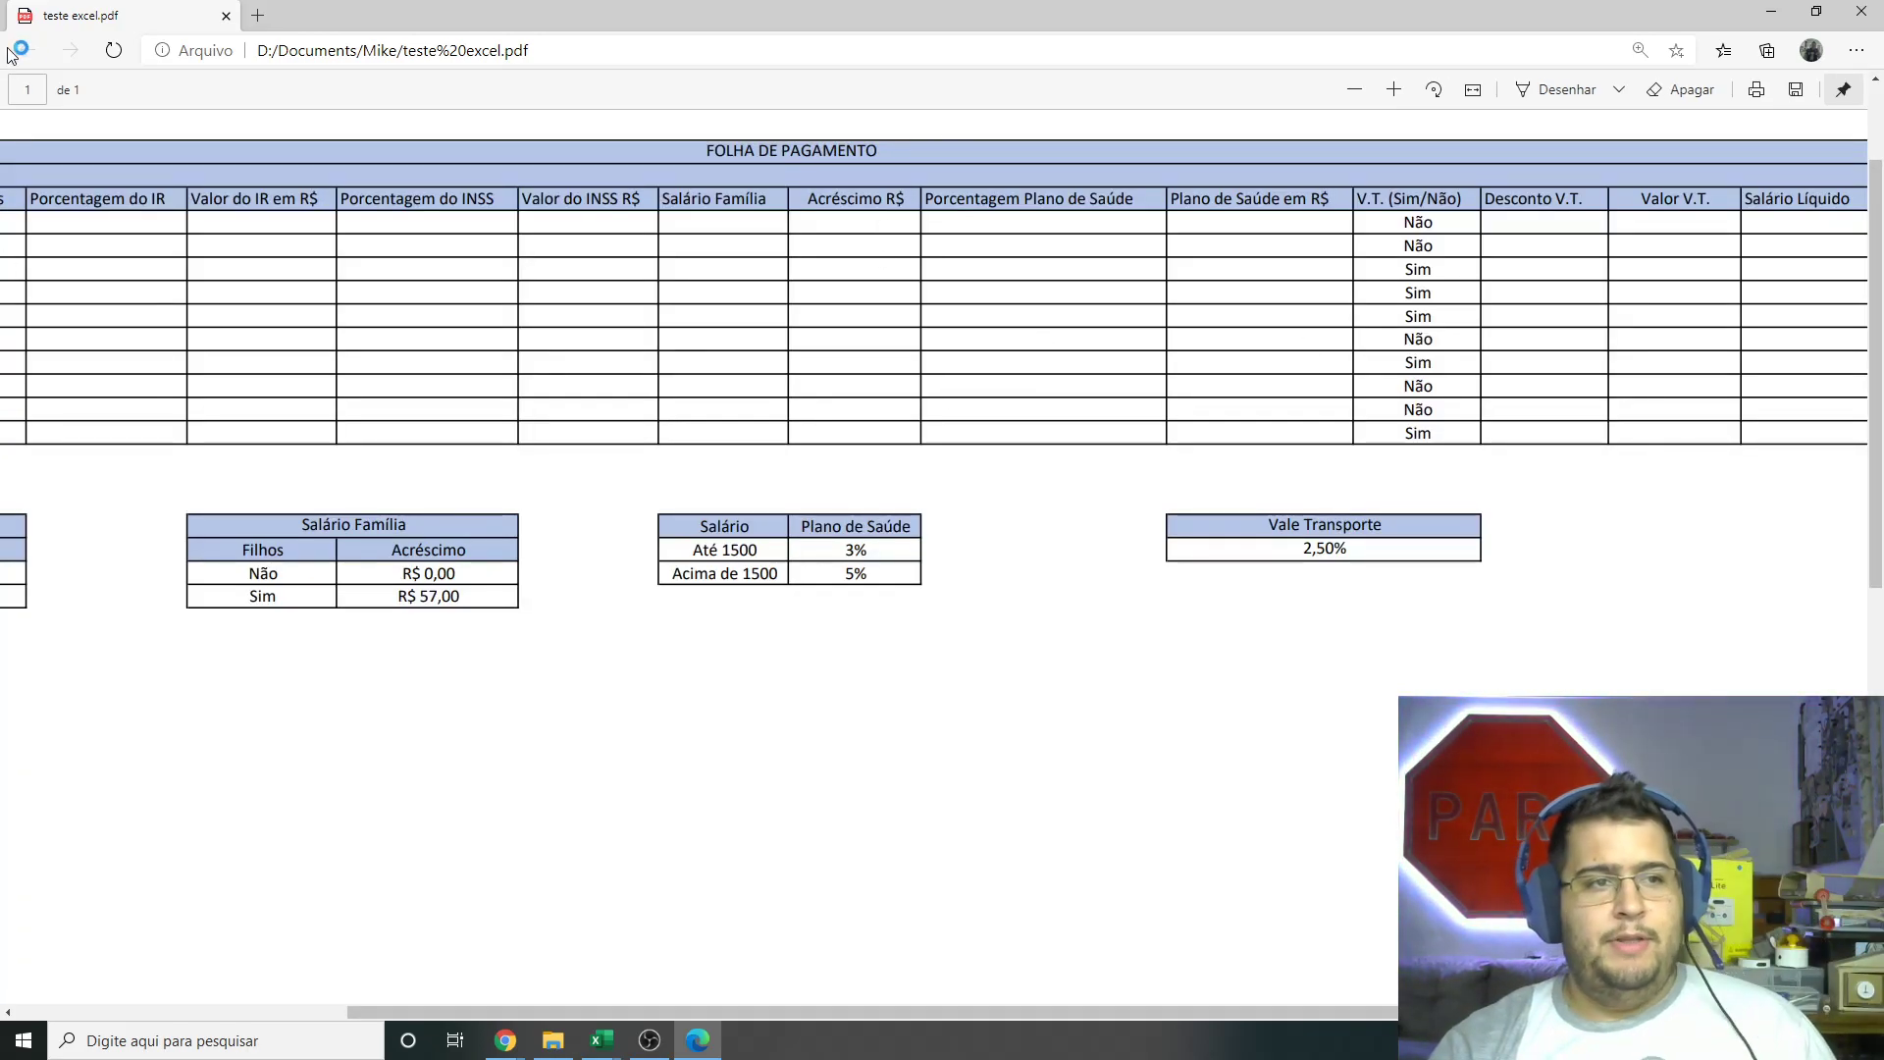
left_click(222, 18)
mouse_move(601, 1041)
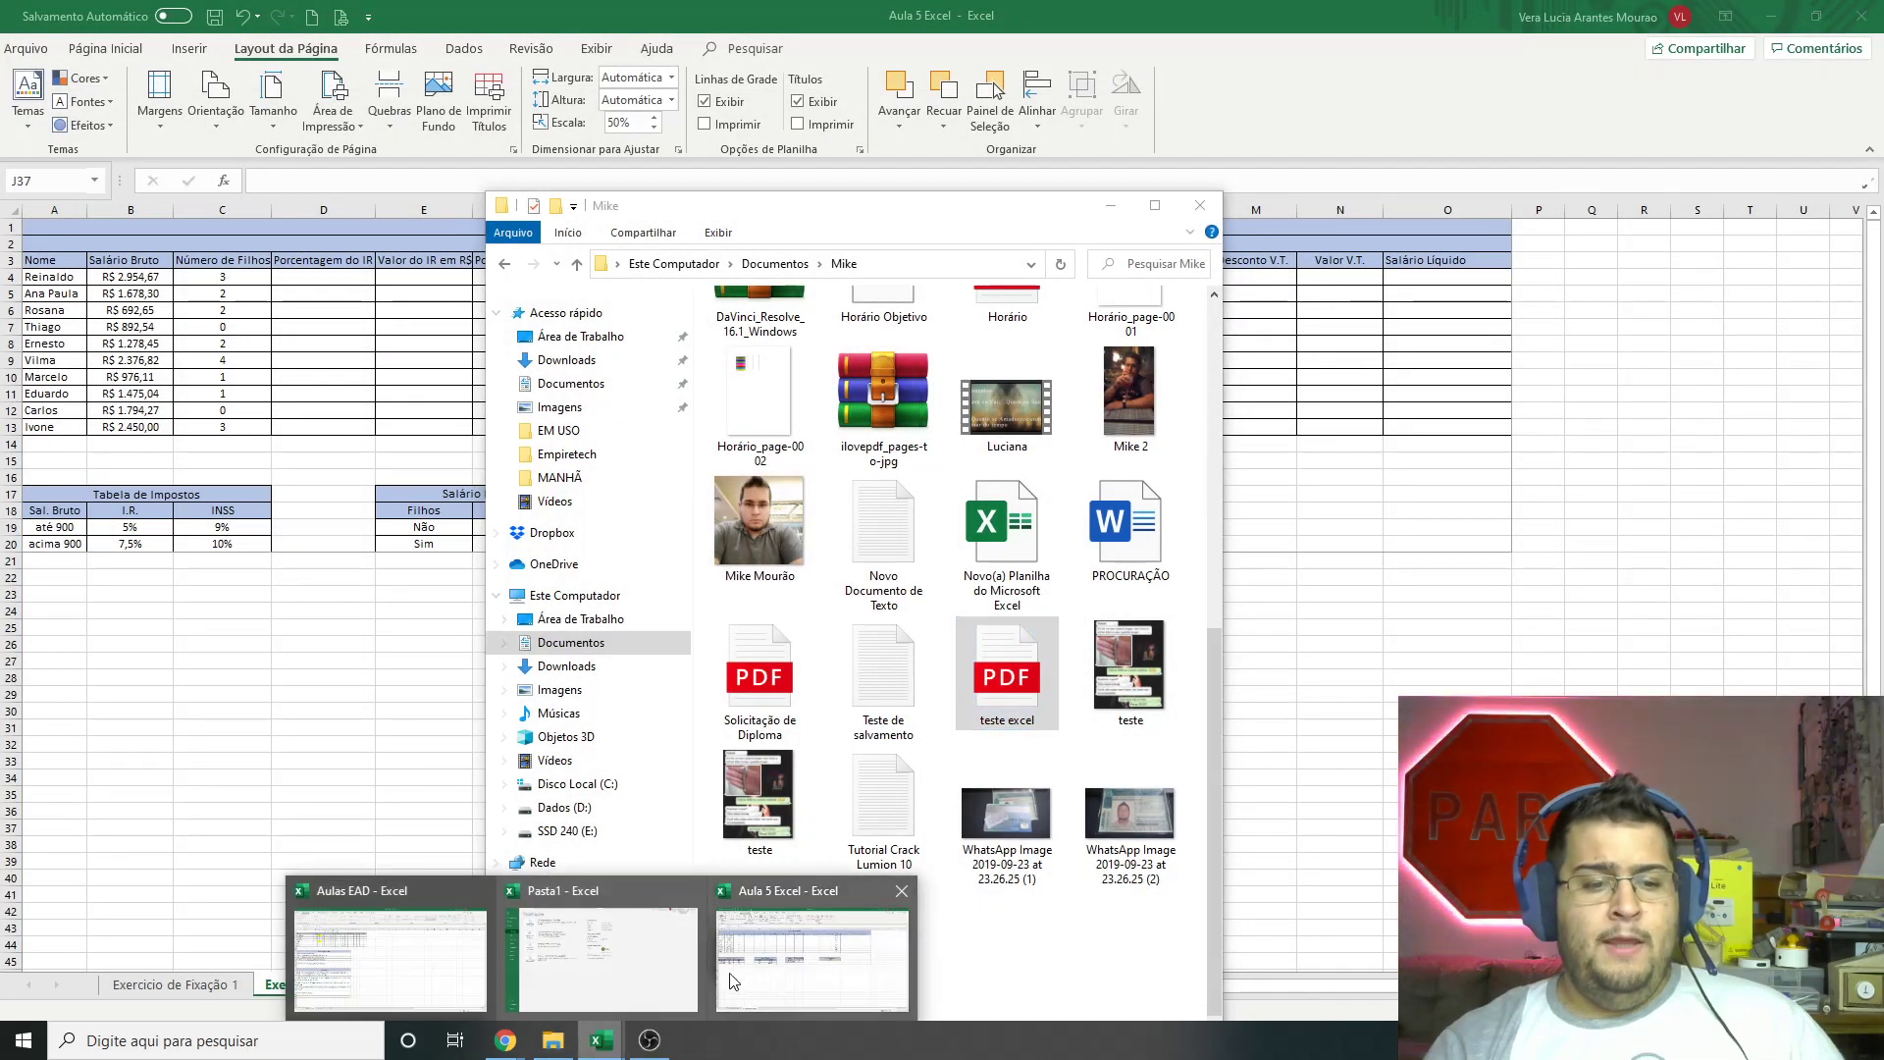
Step: Back in Excel, raise the print scale from 58% to 100%, leaving orientation unchanged
left_click(847, 935)
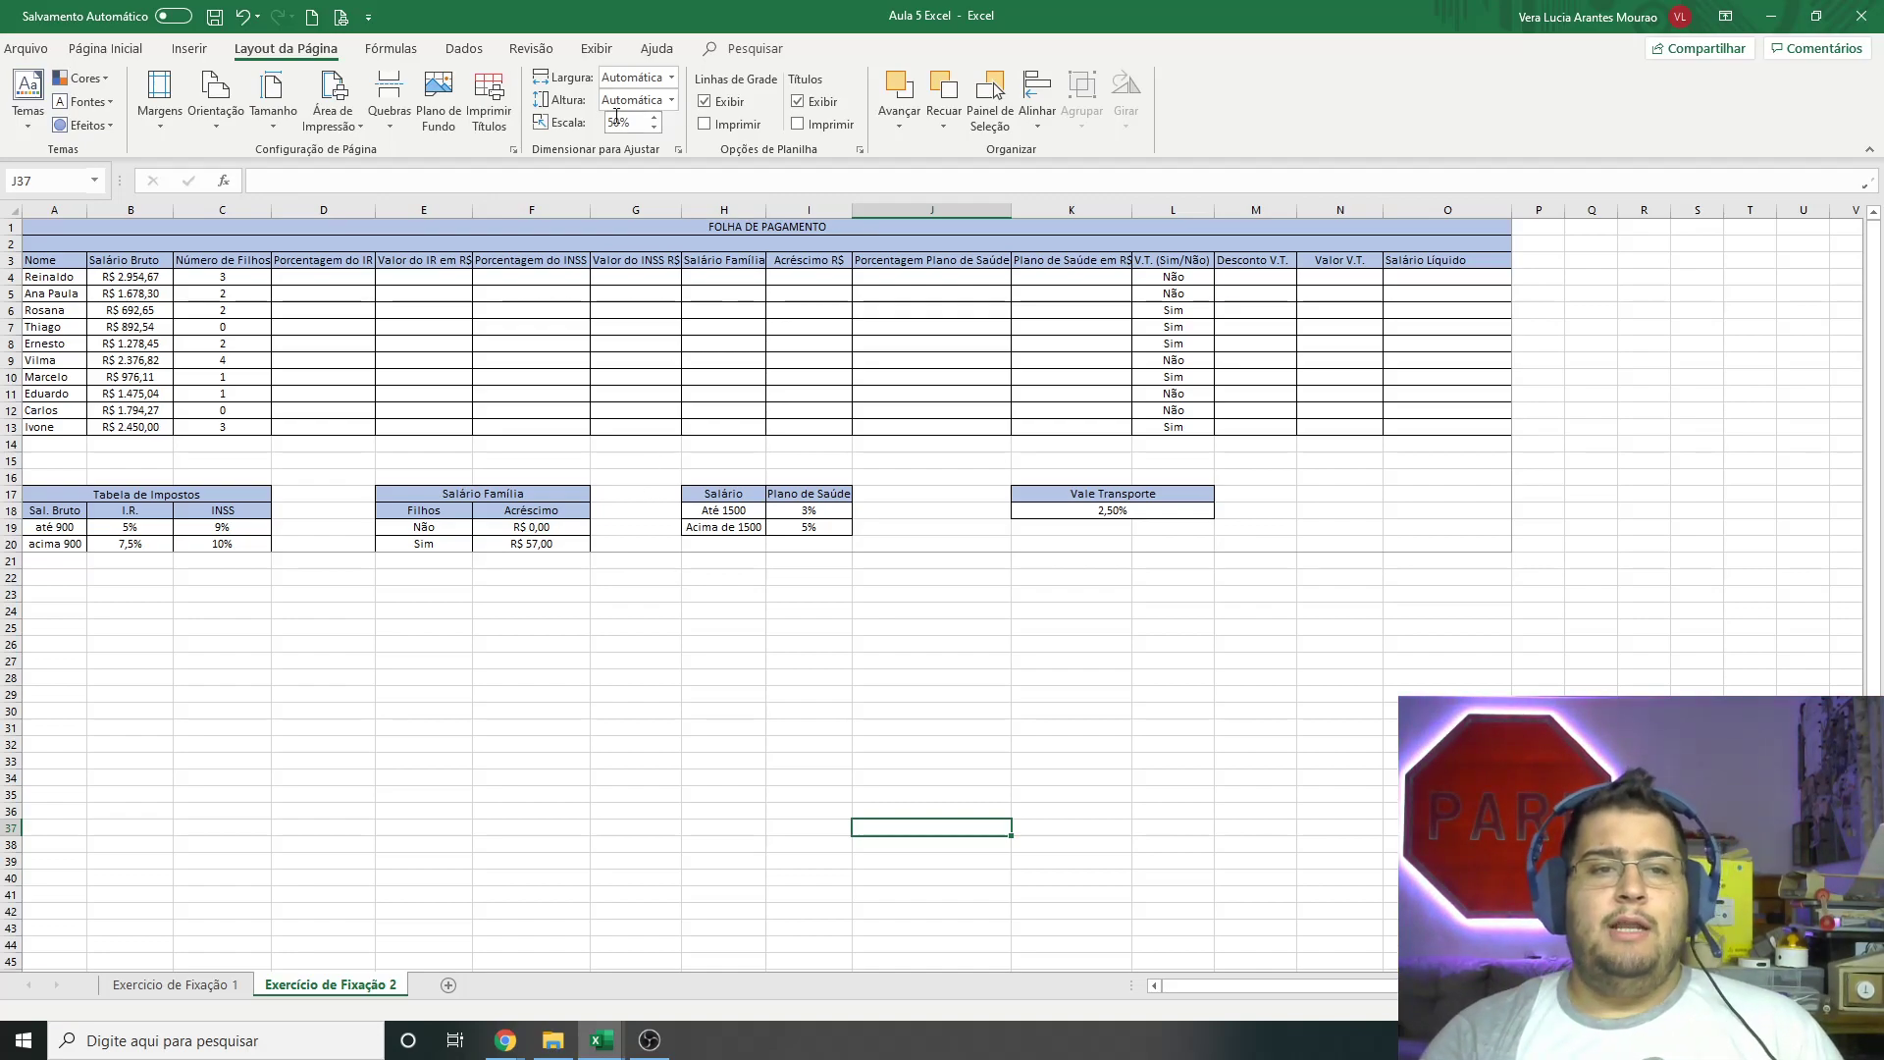
left_click(654, 116)
left_click(654, 117)
left_click(654, 117)
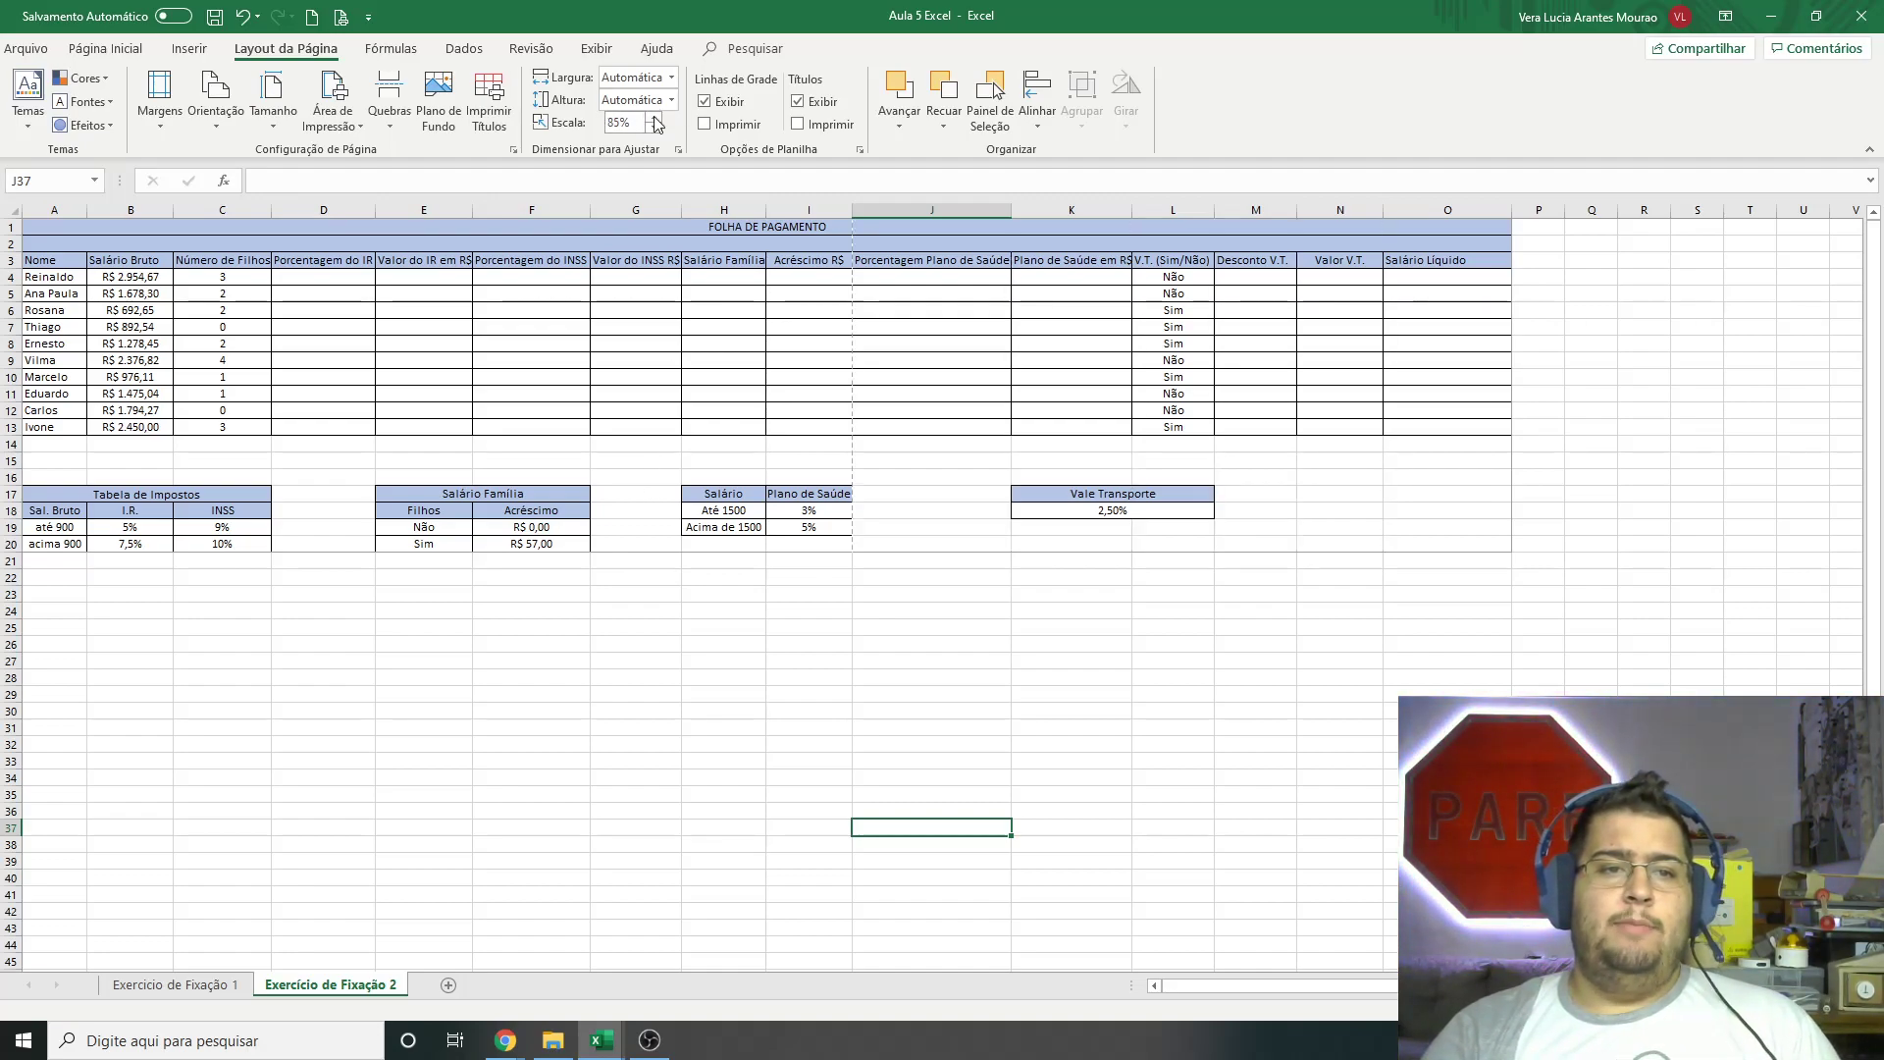
left_click(653, 117)
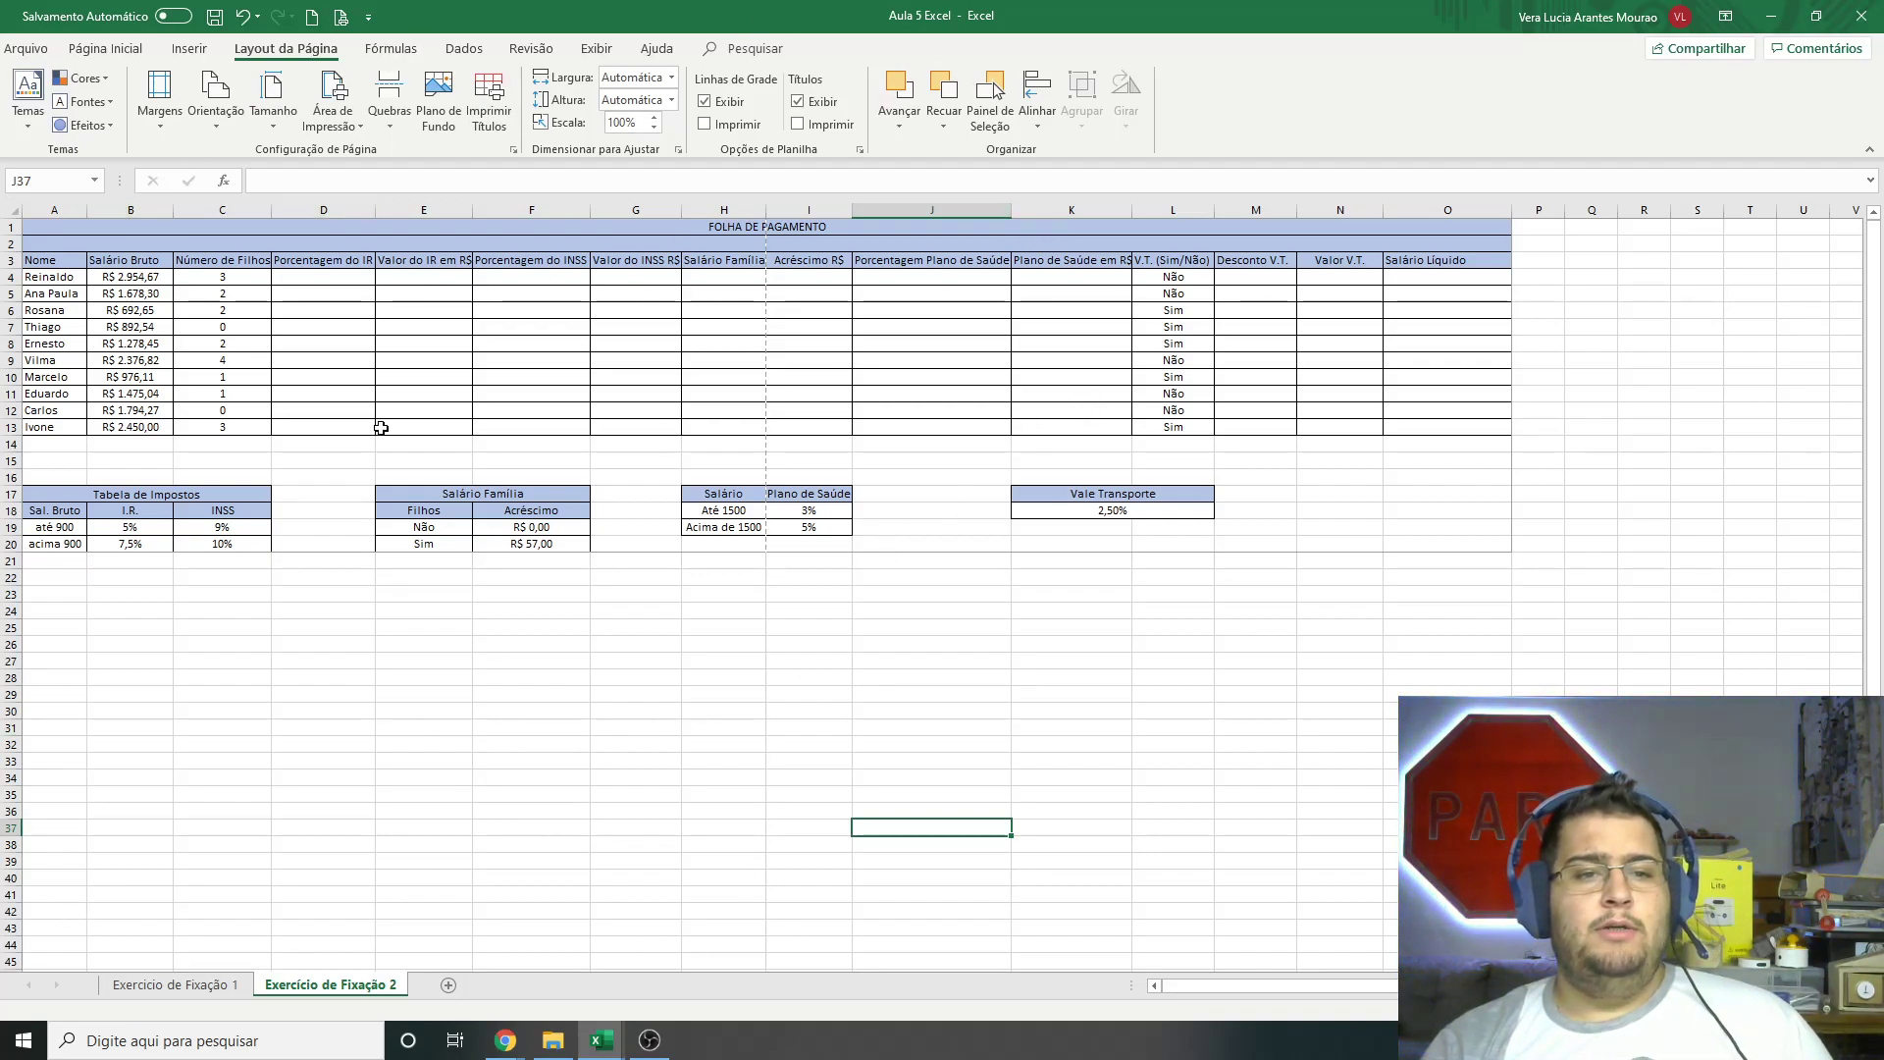
left_click(216, 98)
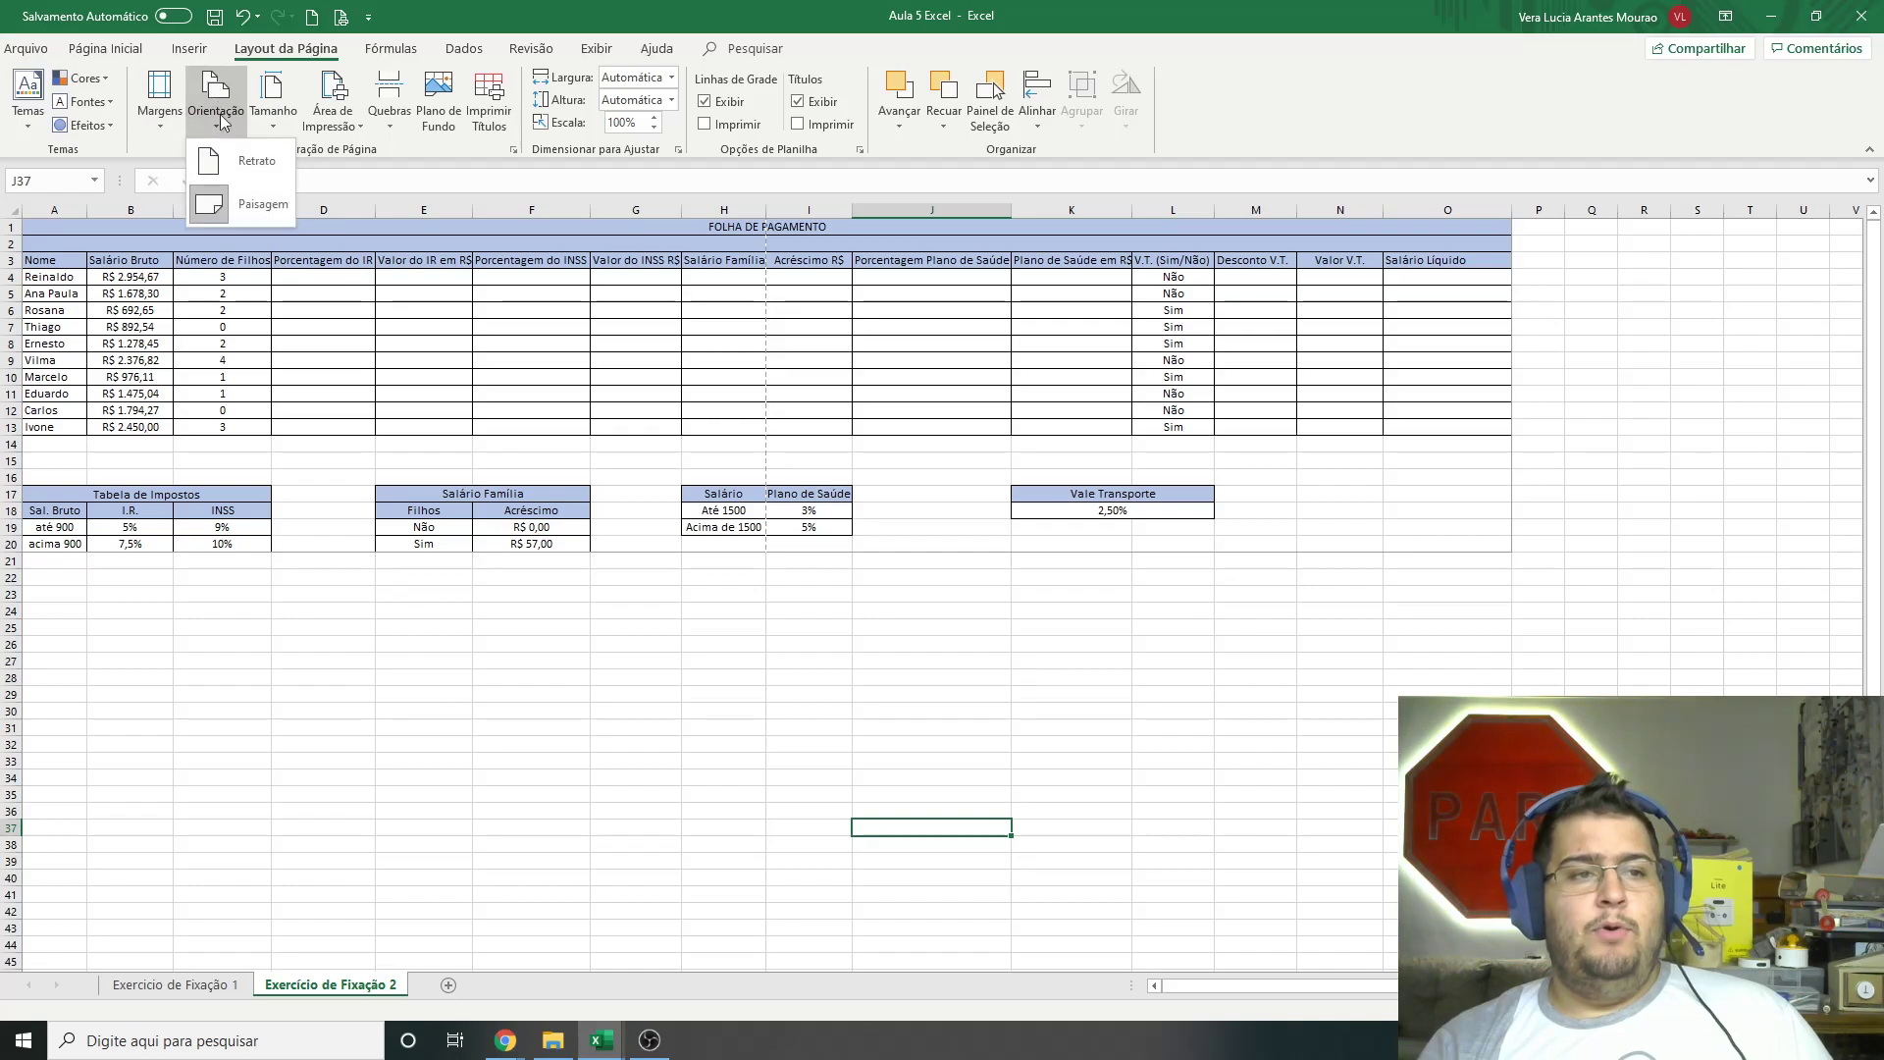
left_click(496, 705)
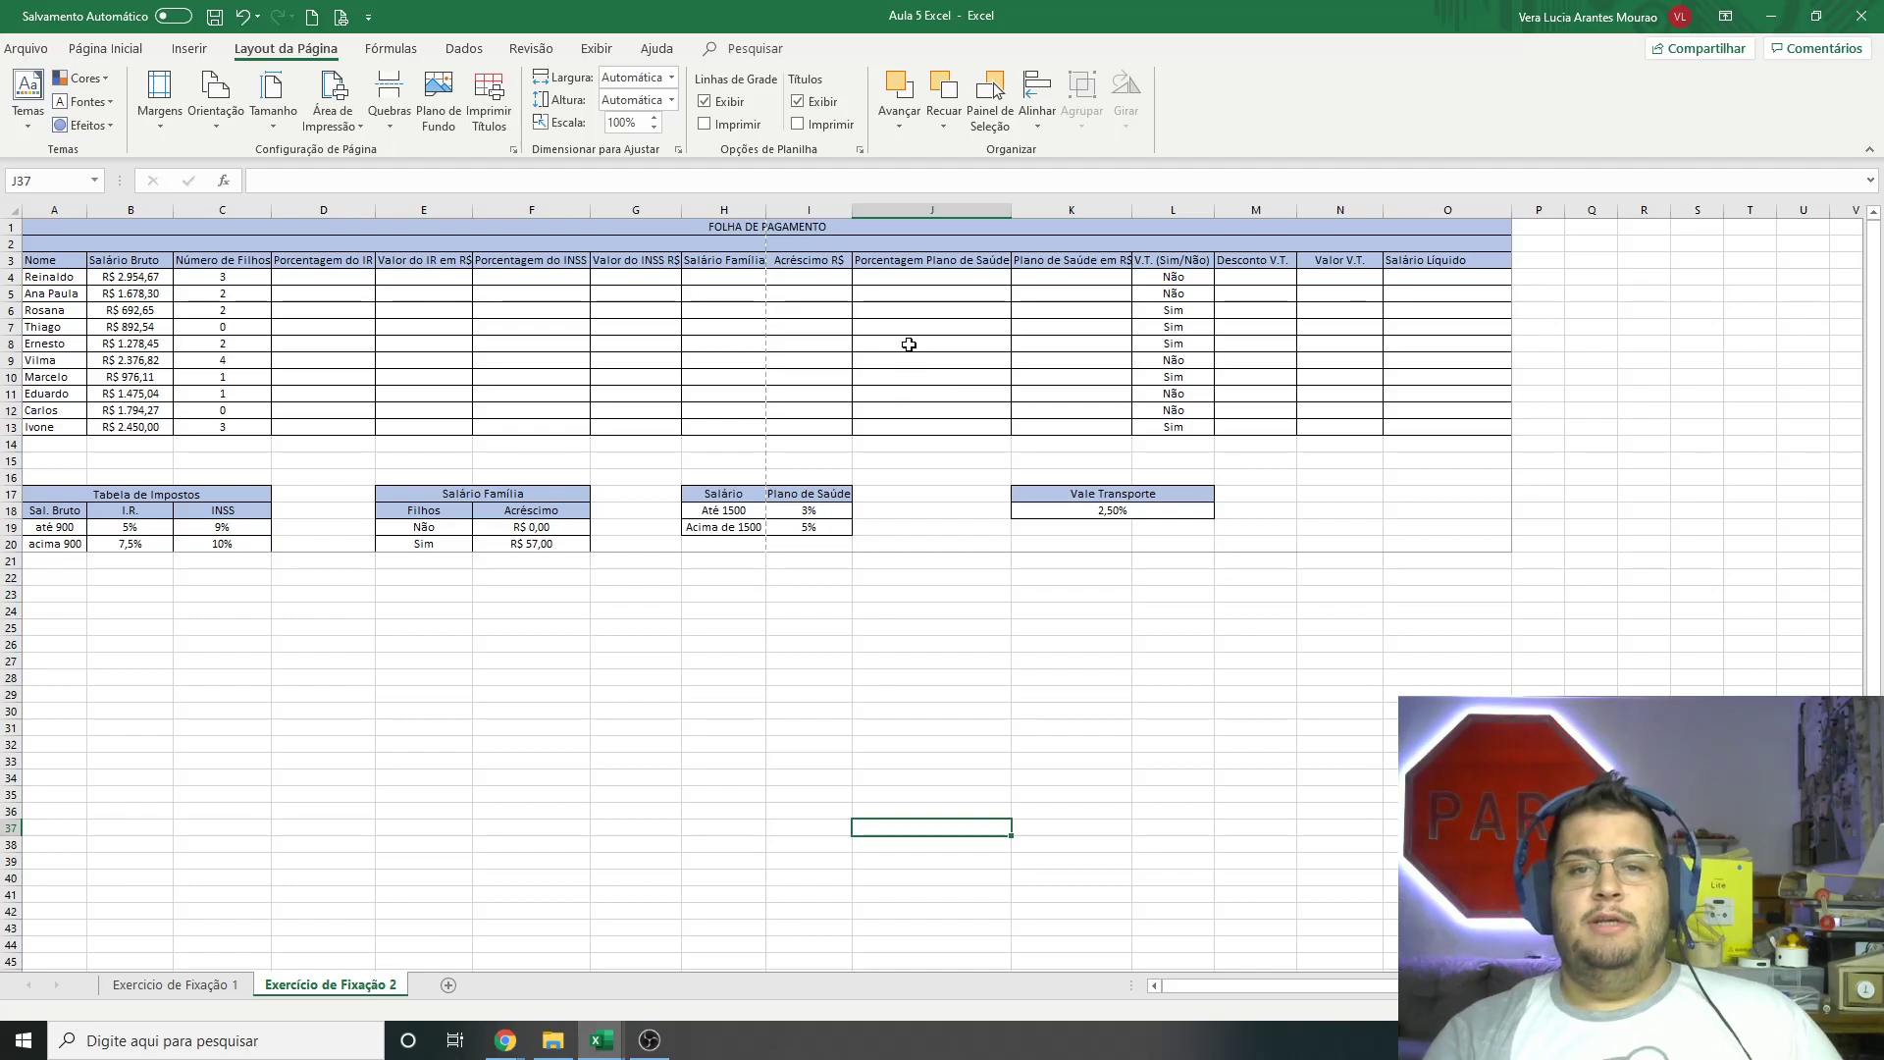
key("ctrl+p")
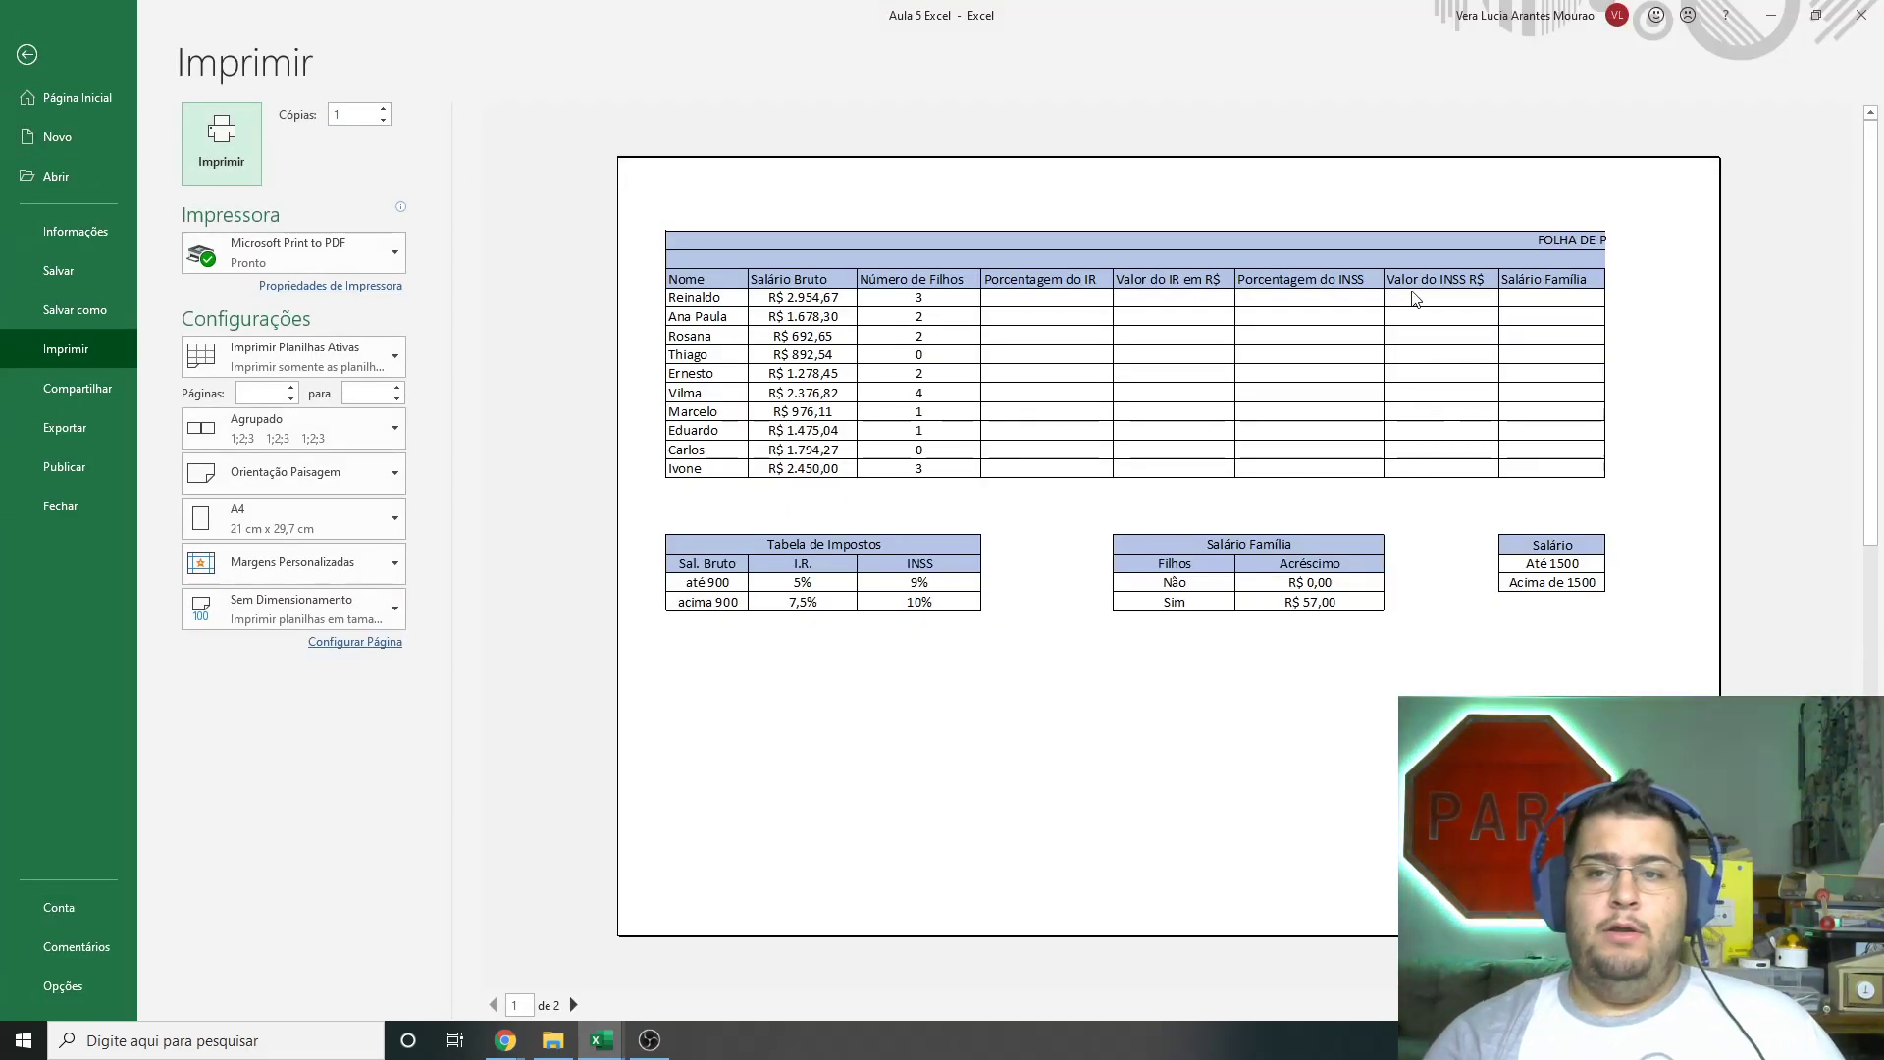
scroll(1571, 290, "down", 1)
scroll(1407, 379, "up", 1)
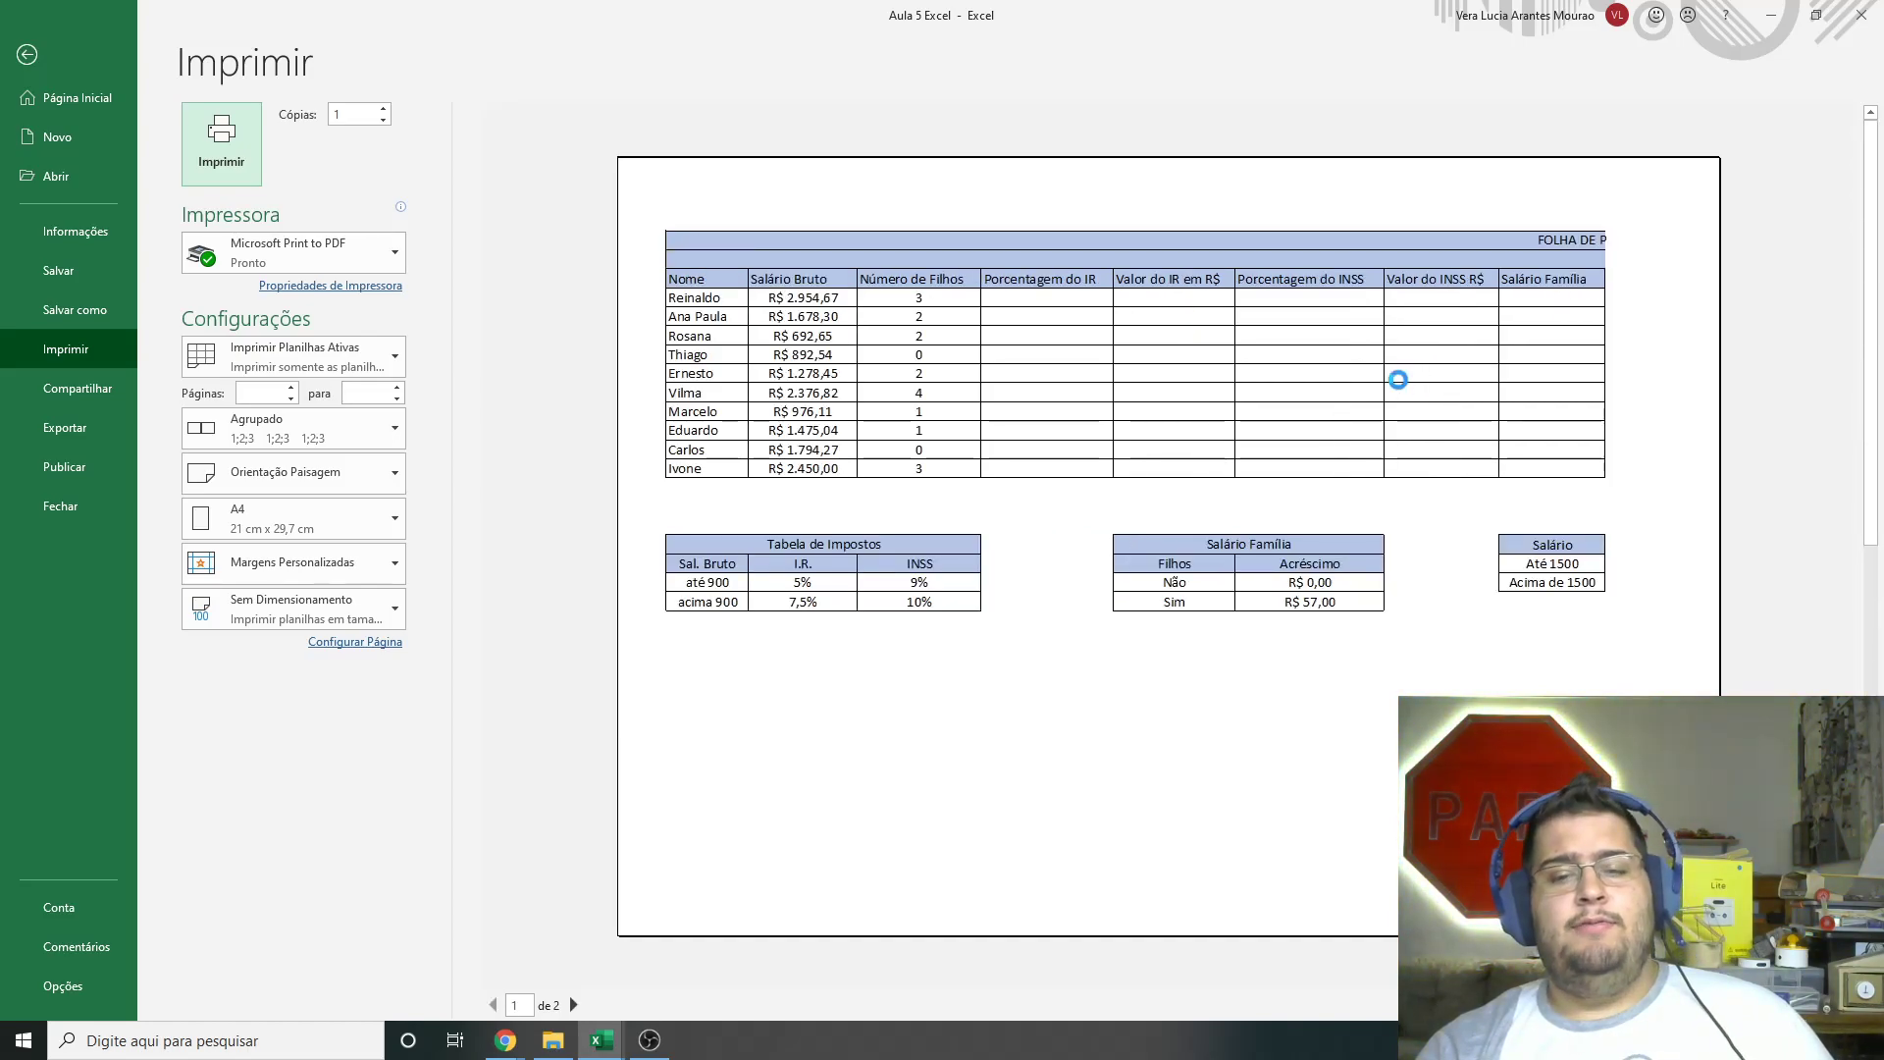
scroll(1398, 379, "down", 1)
scroll(1197, 488, "up", 1)
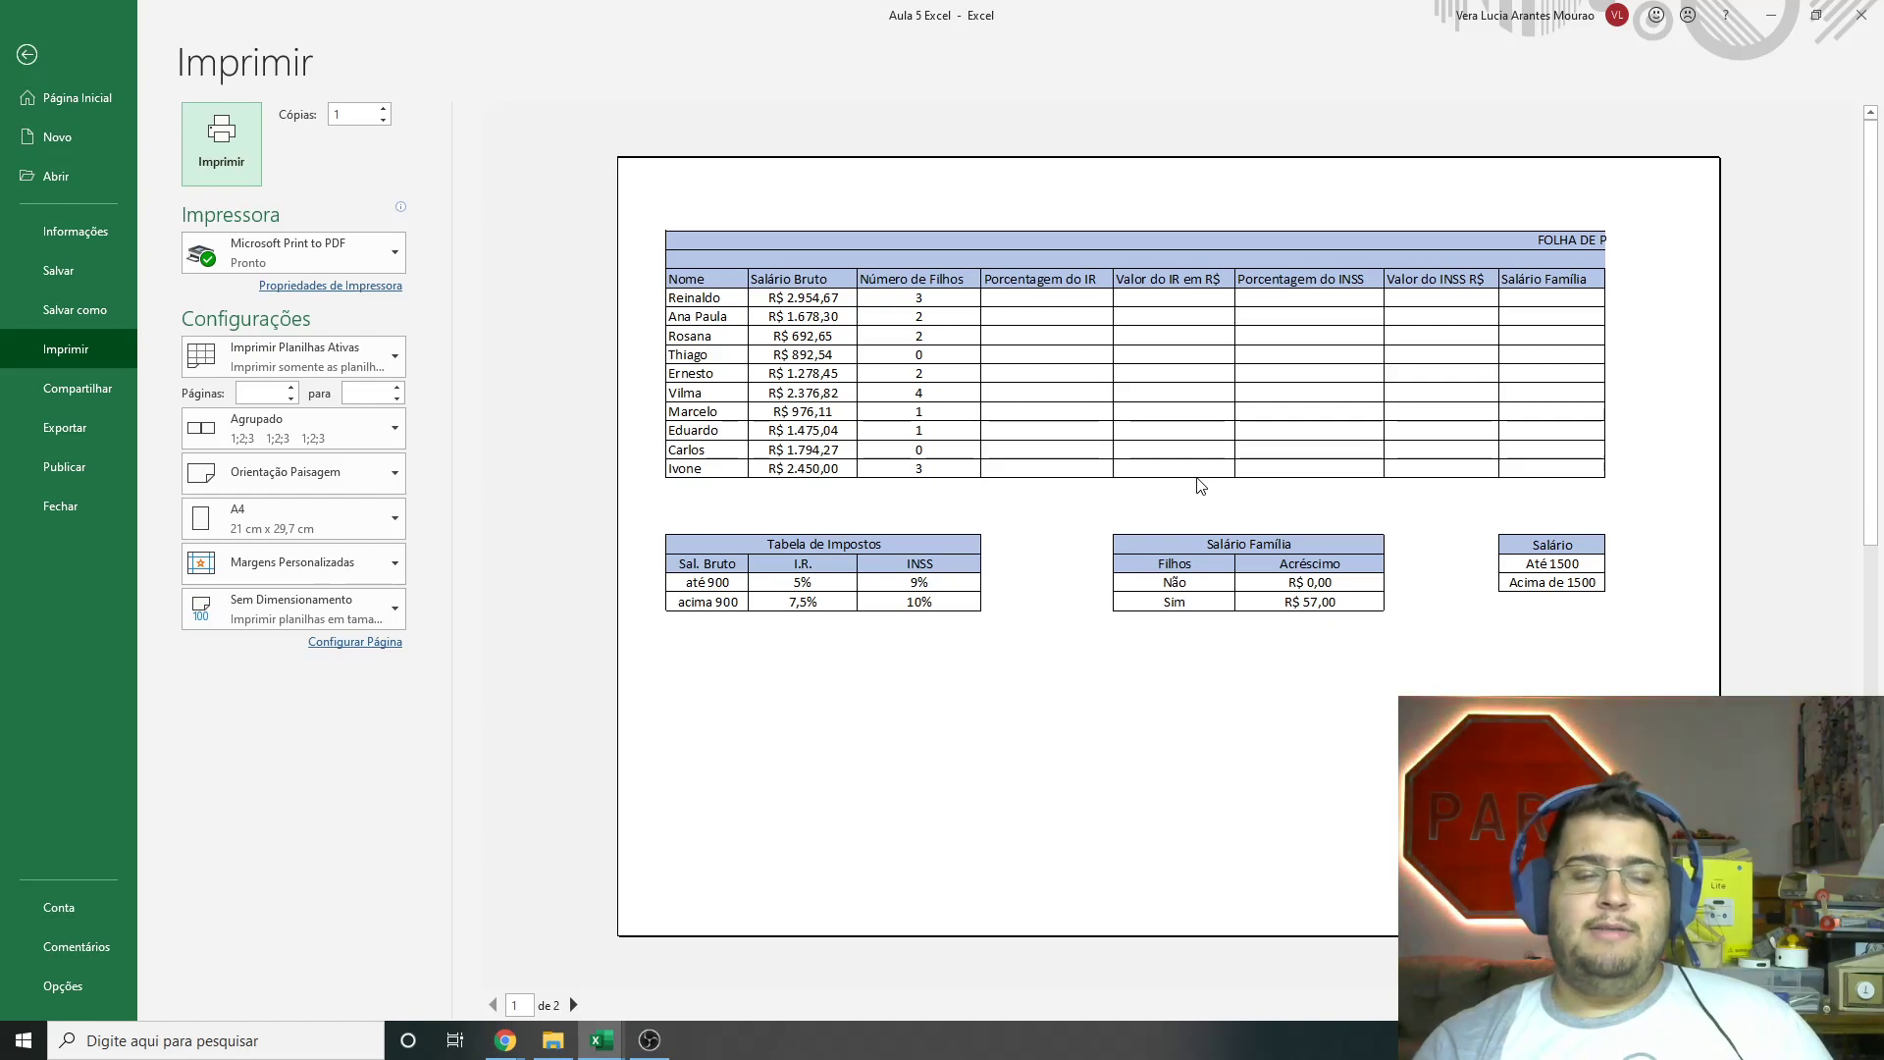
left_click(26, 54)
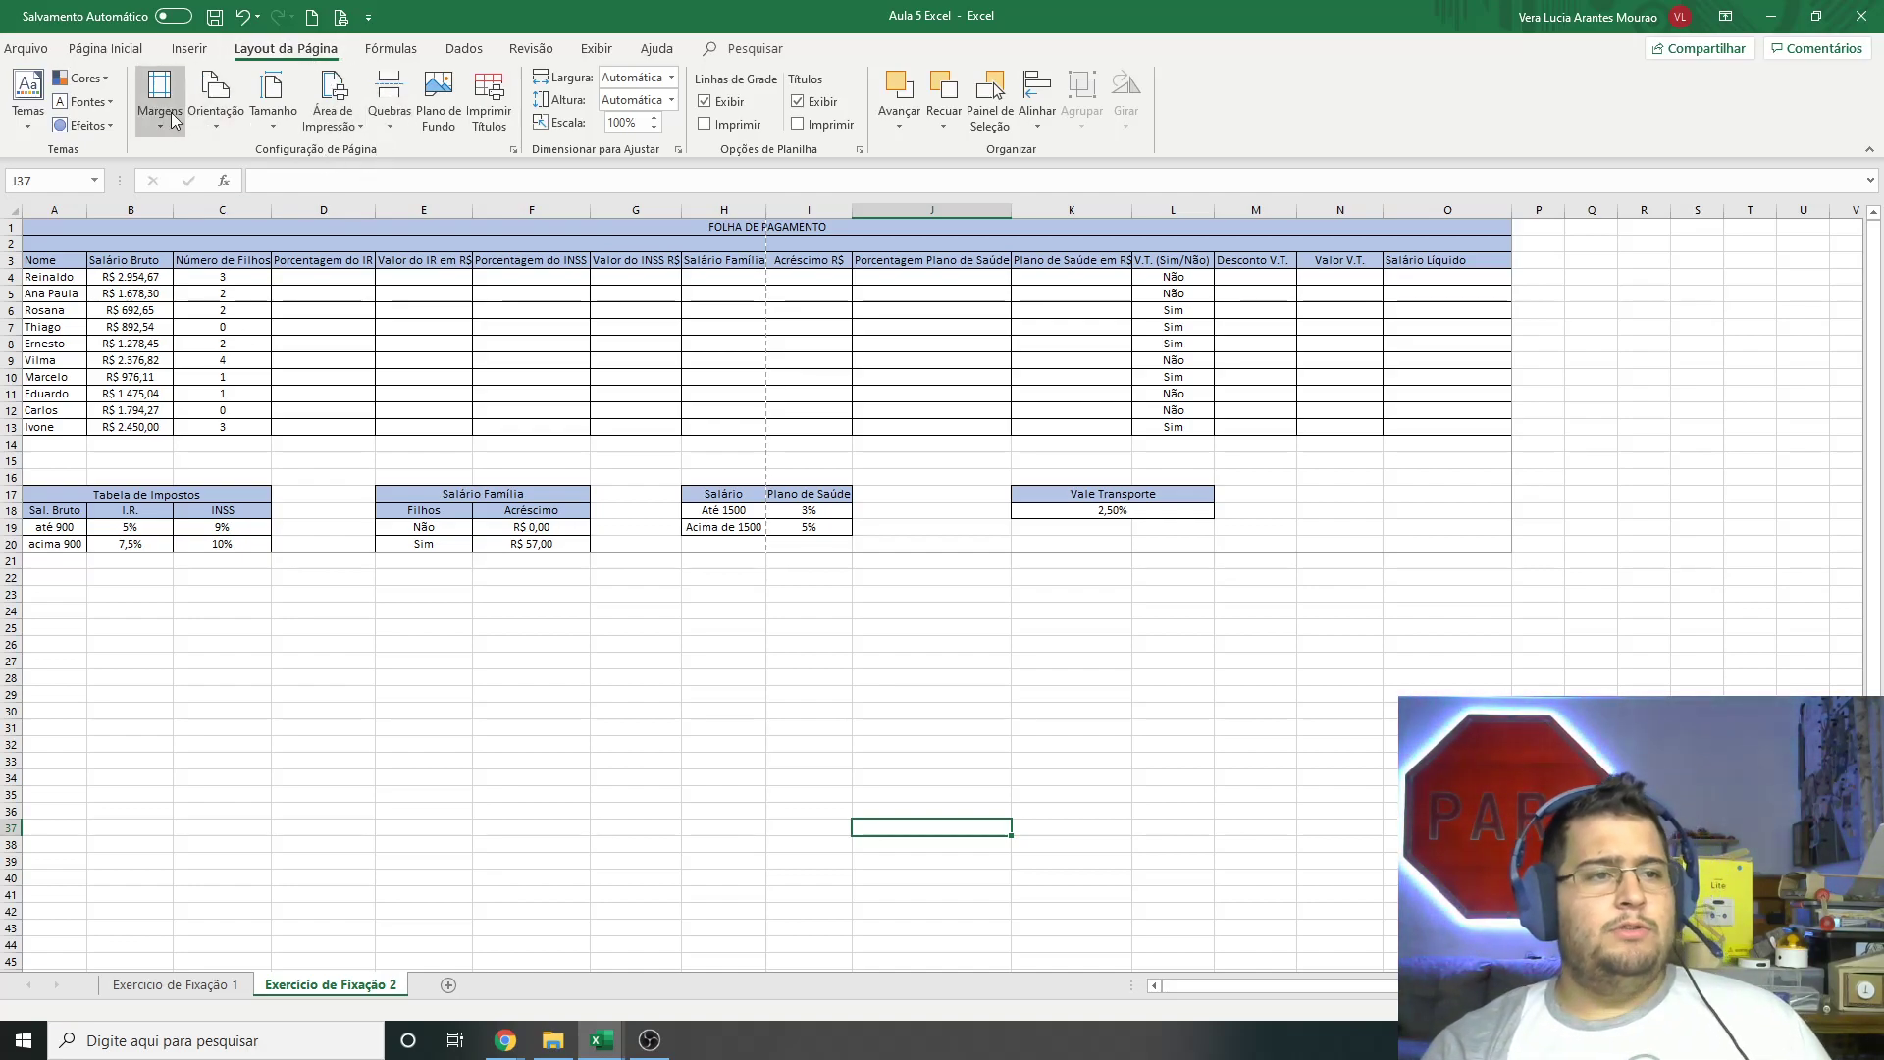
Step: Change the paper size to A3 (29,7 cm x 42 cm) and open the print preview
left_click(290, 125)
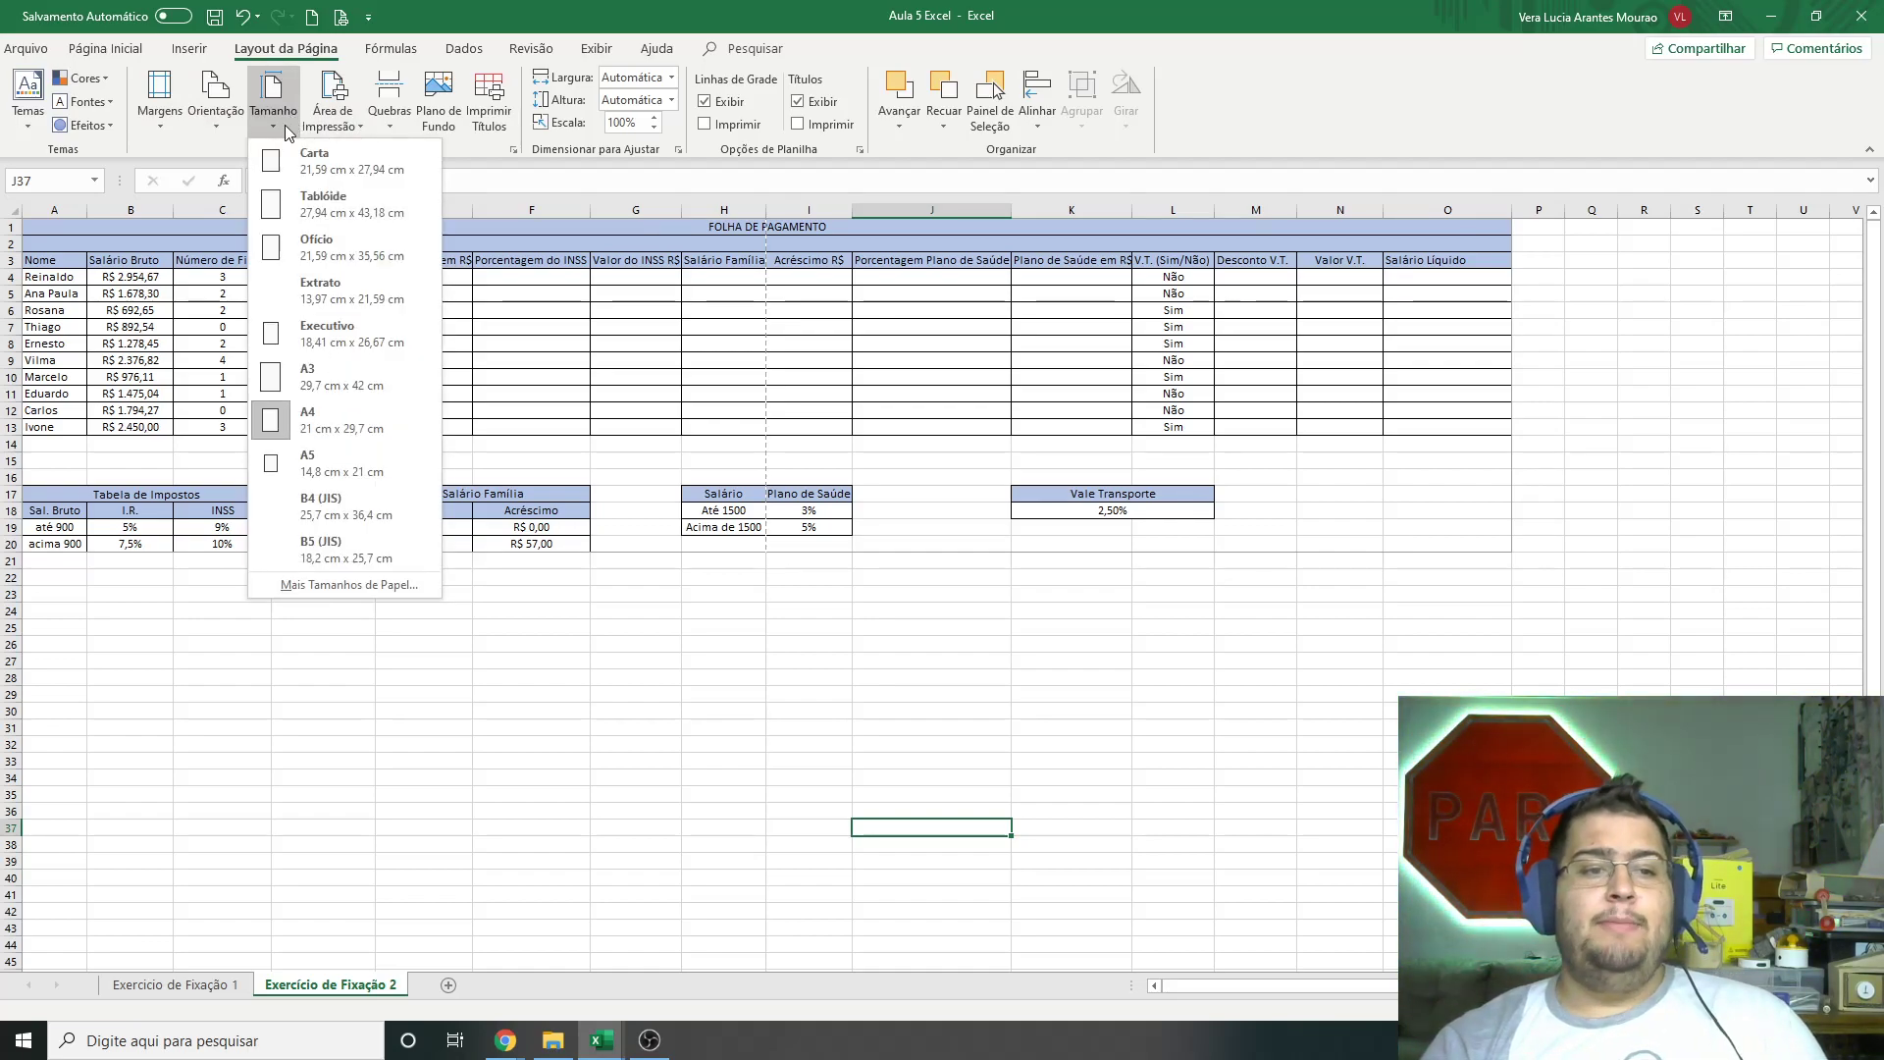
left_click(355, 387)
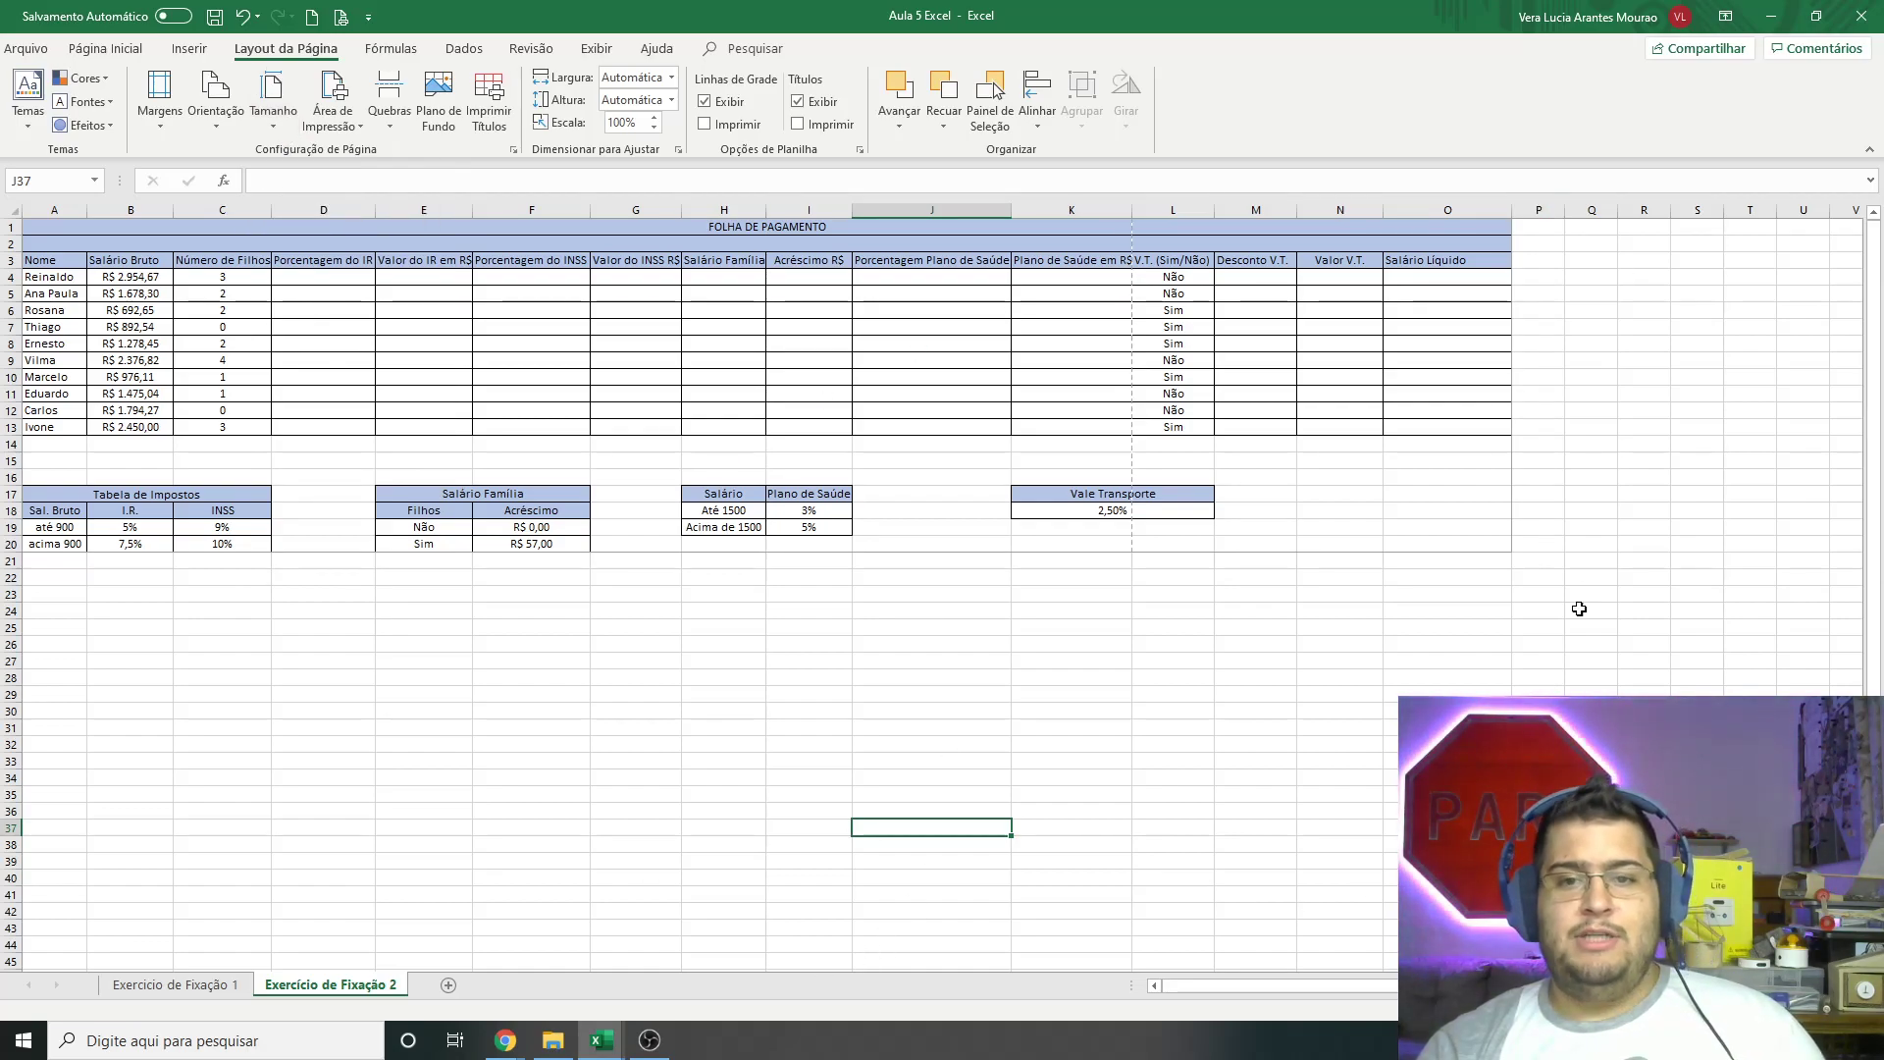
key("ctrl+p")
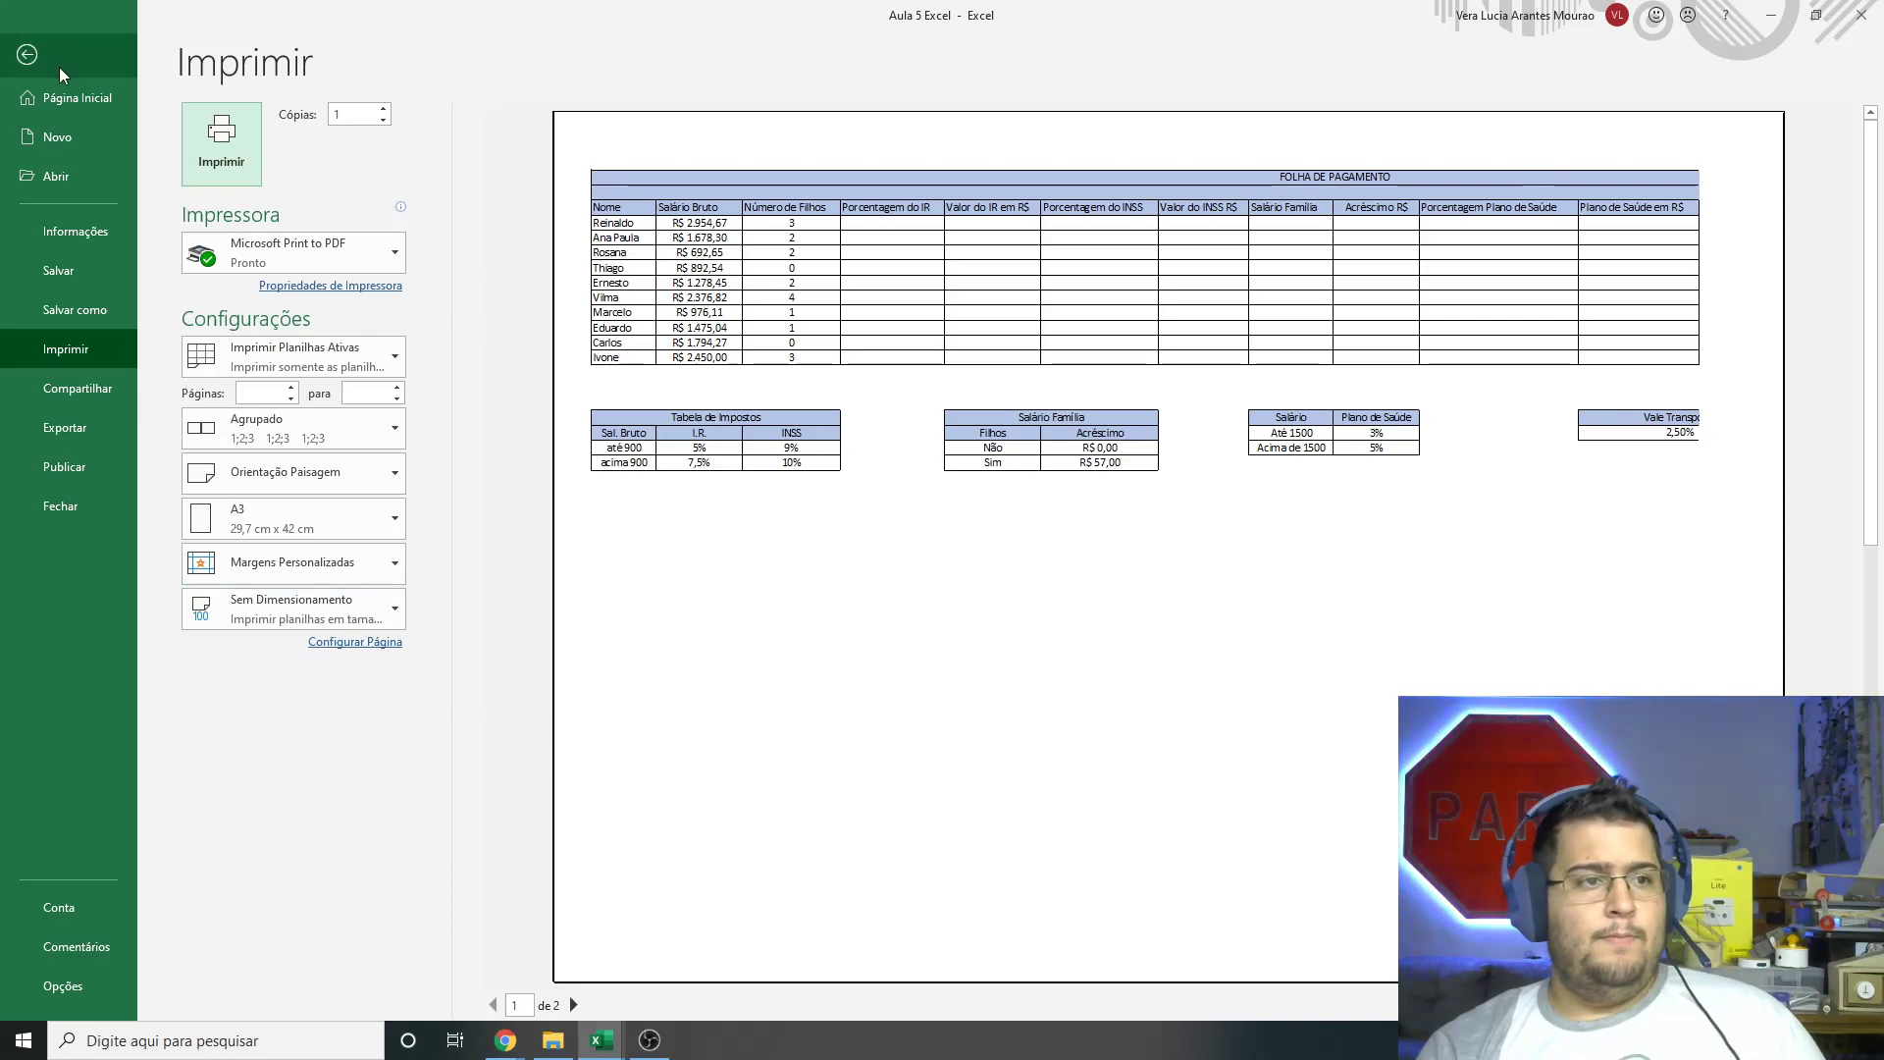
Step: Leave the print preview and switch the paper size back to A4
left_click(27, 56)
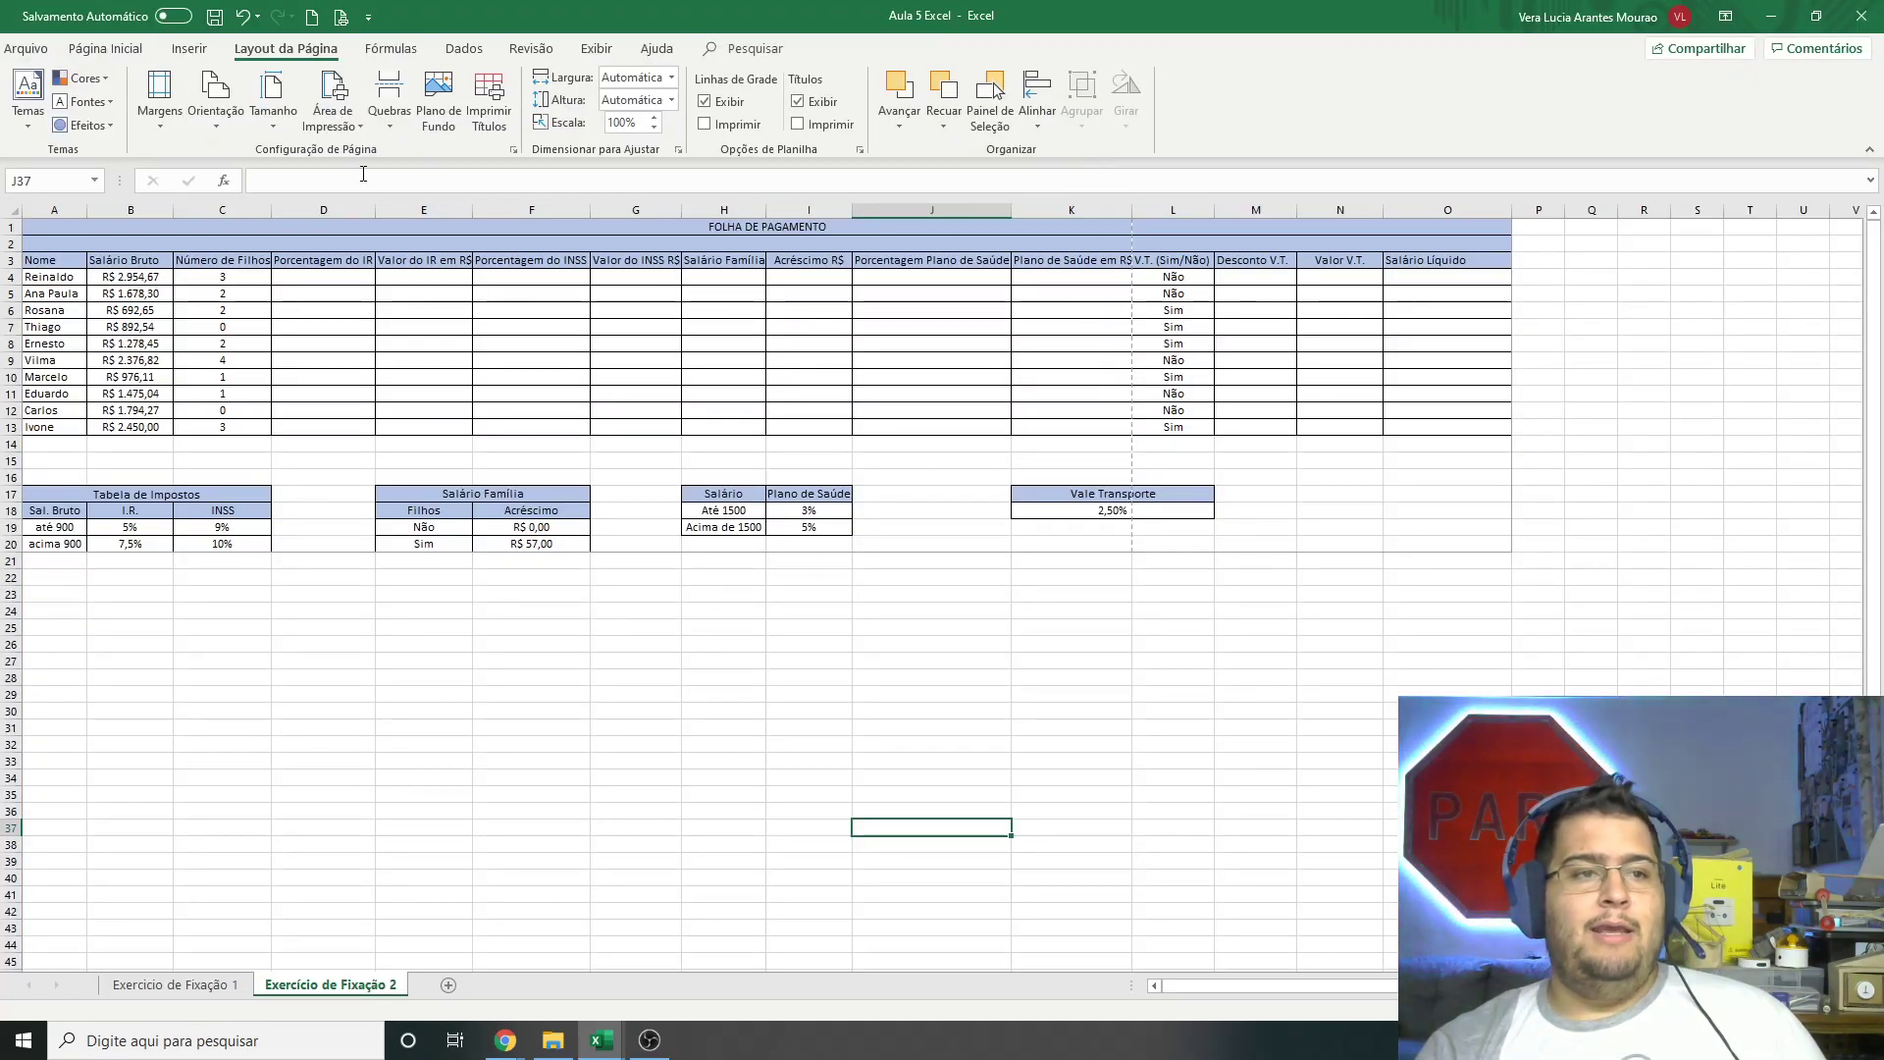
left_click(333, 116)
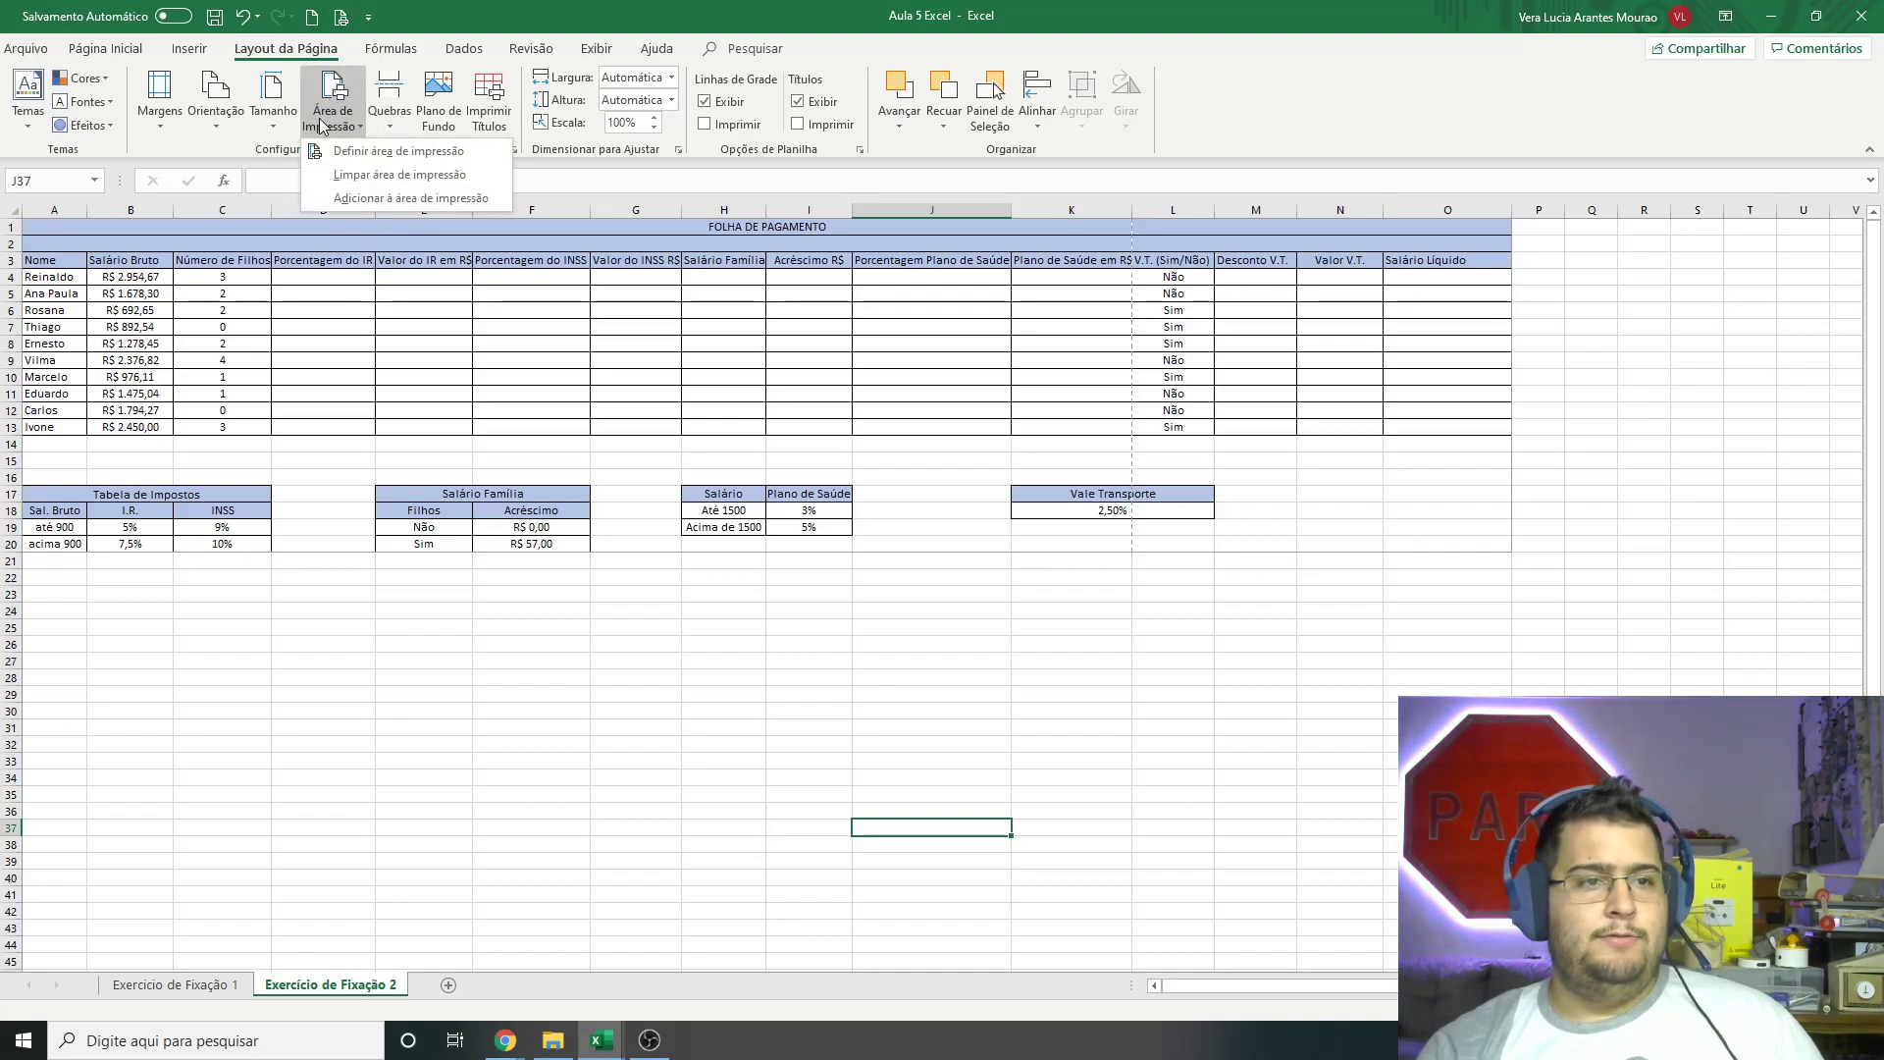
left_click(286, 129)
left_click(279, 118)
left_click(324, 416)
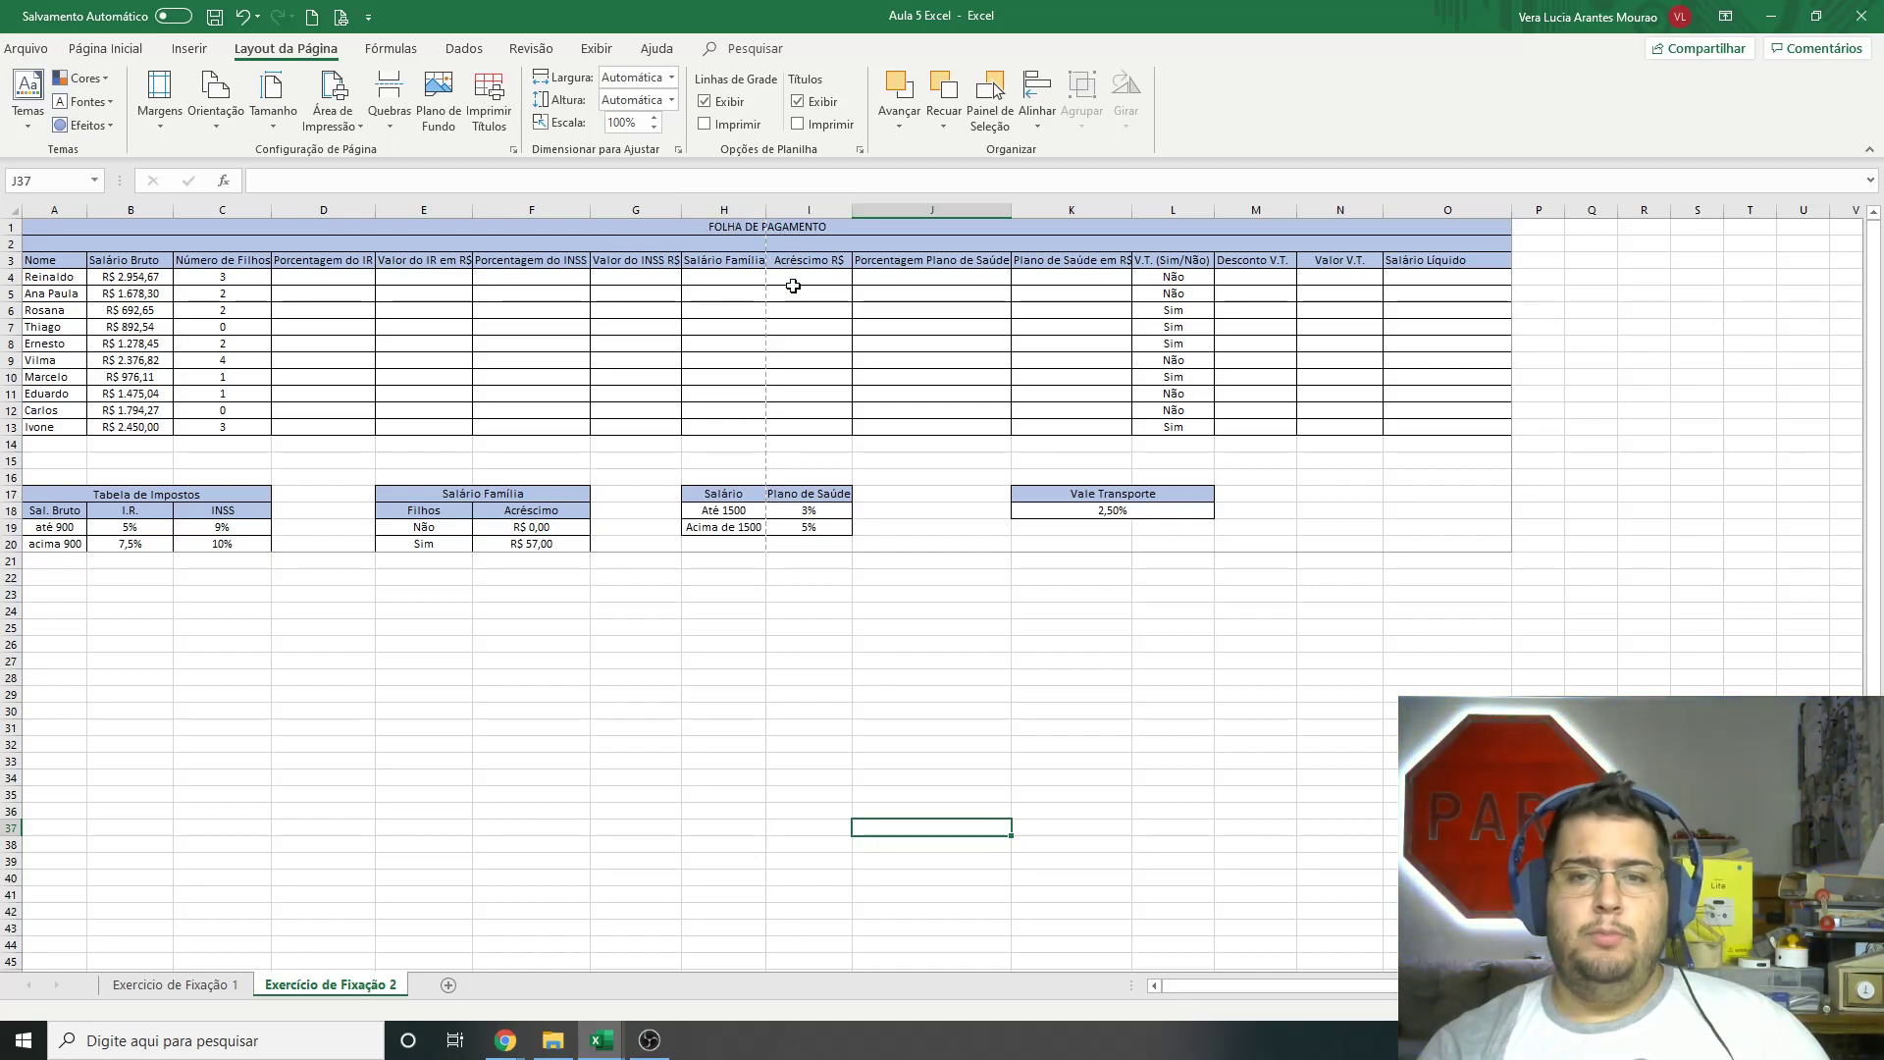
left_click(273, 110)
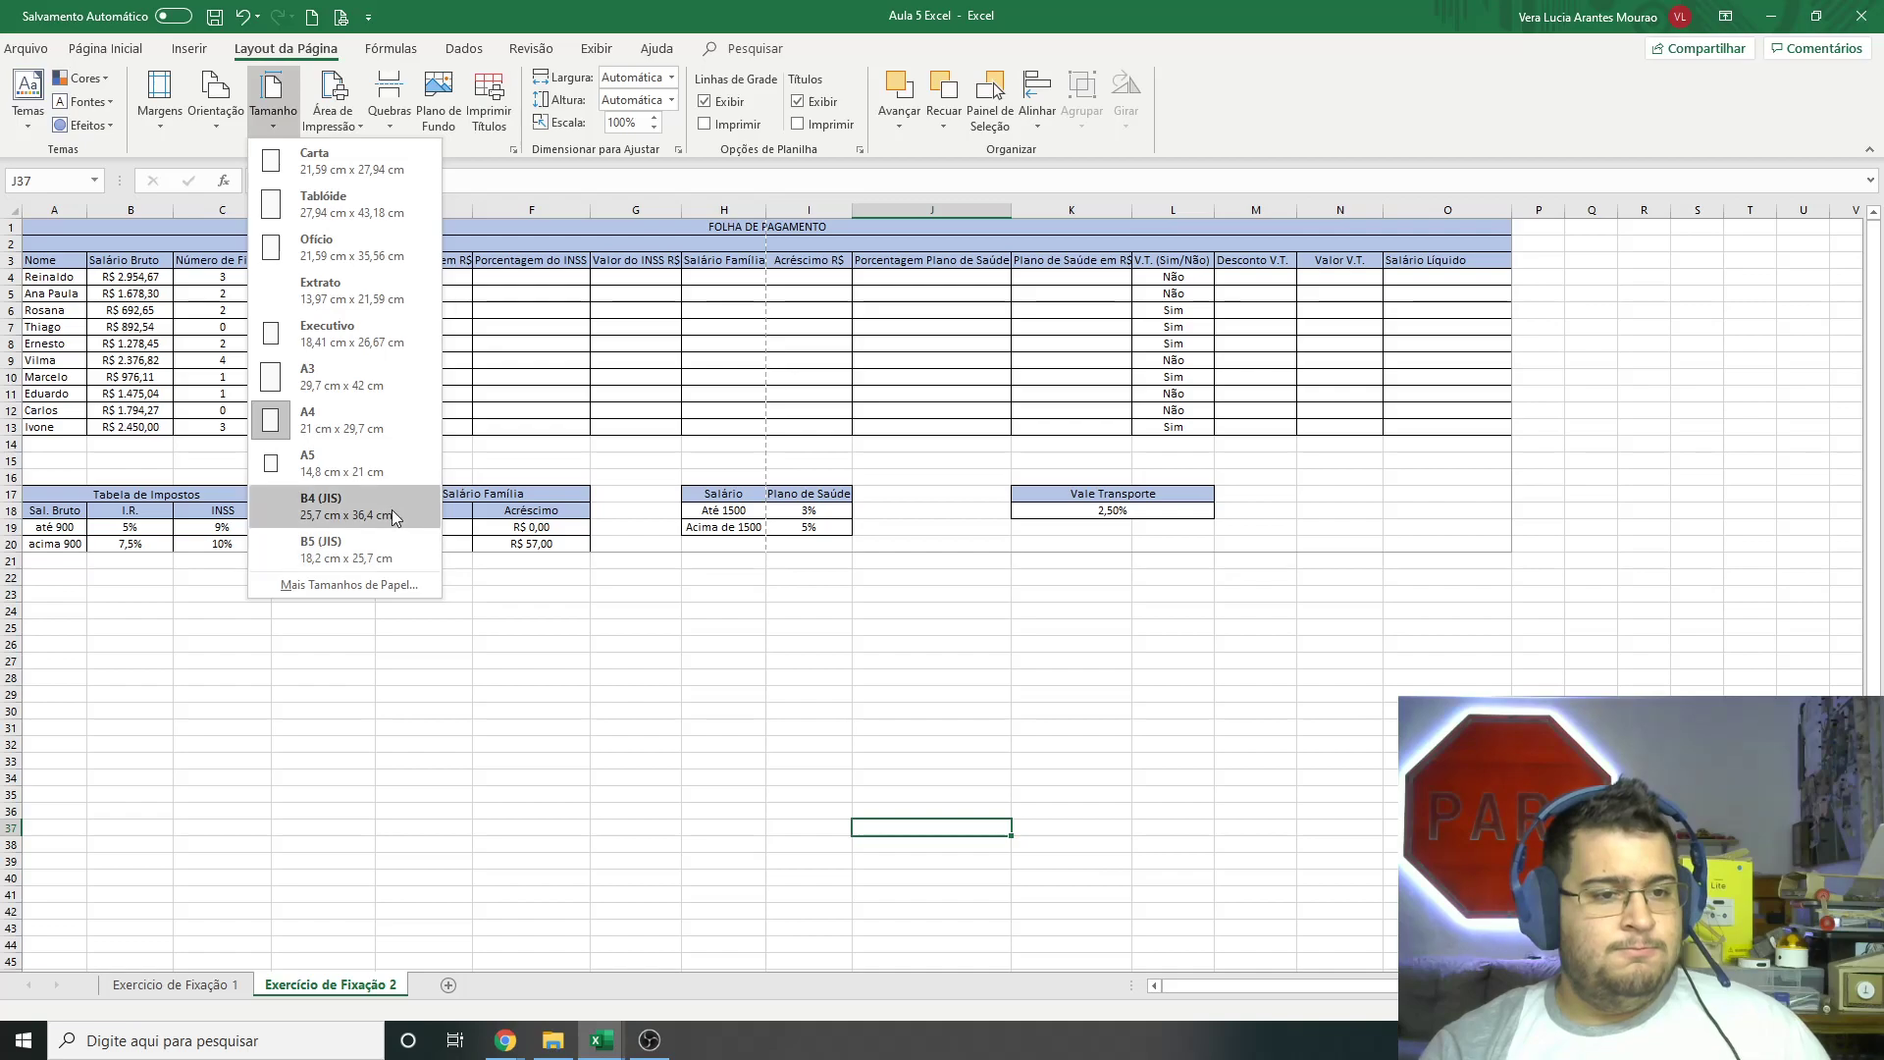
Step: In Configurar Página, review the Margens and Cabeçalho/rodapé tabs, ending on Página
left_click(383, 584)
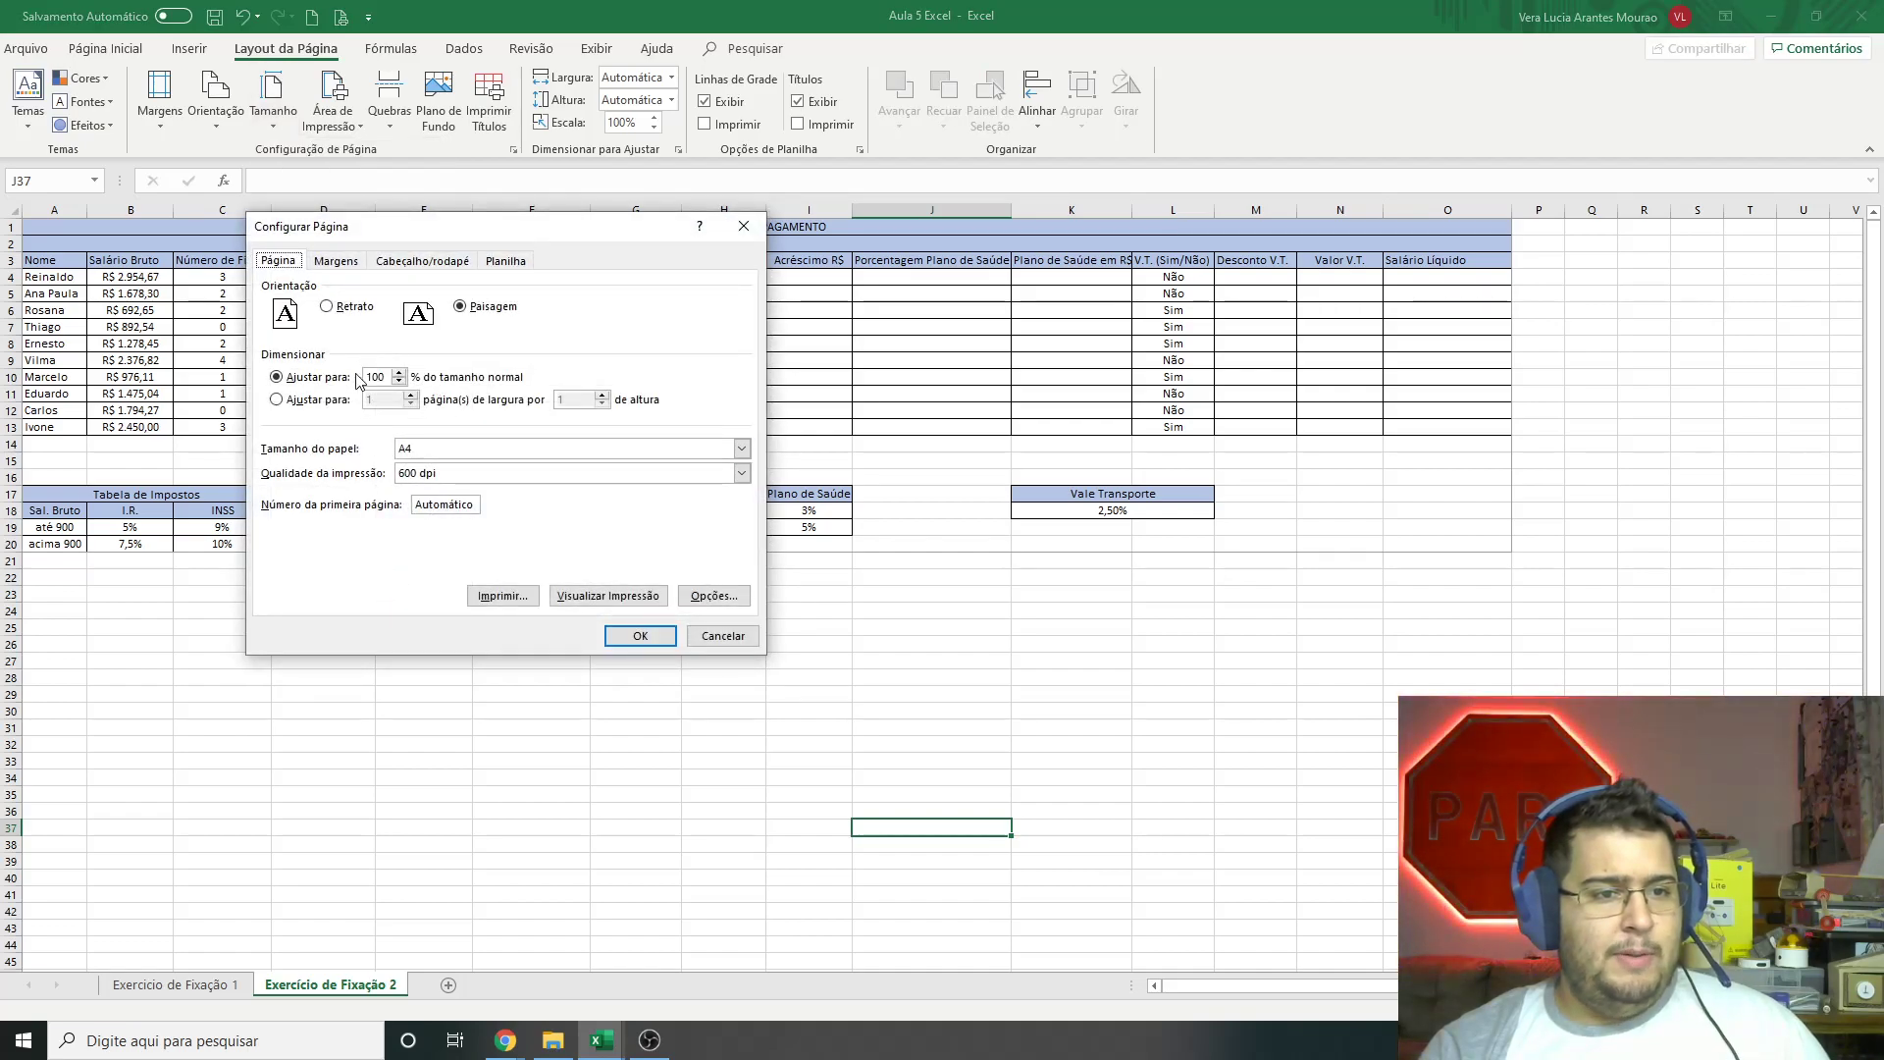
left_click(329, 265)
left_click(422, 262)
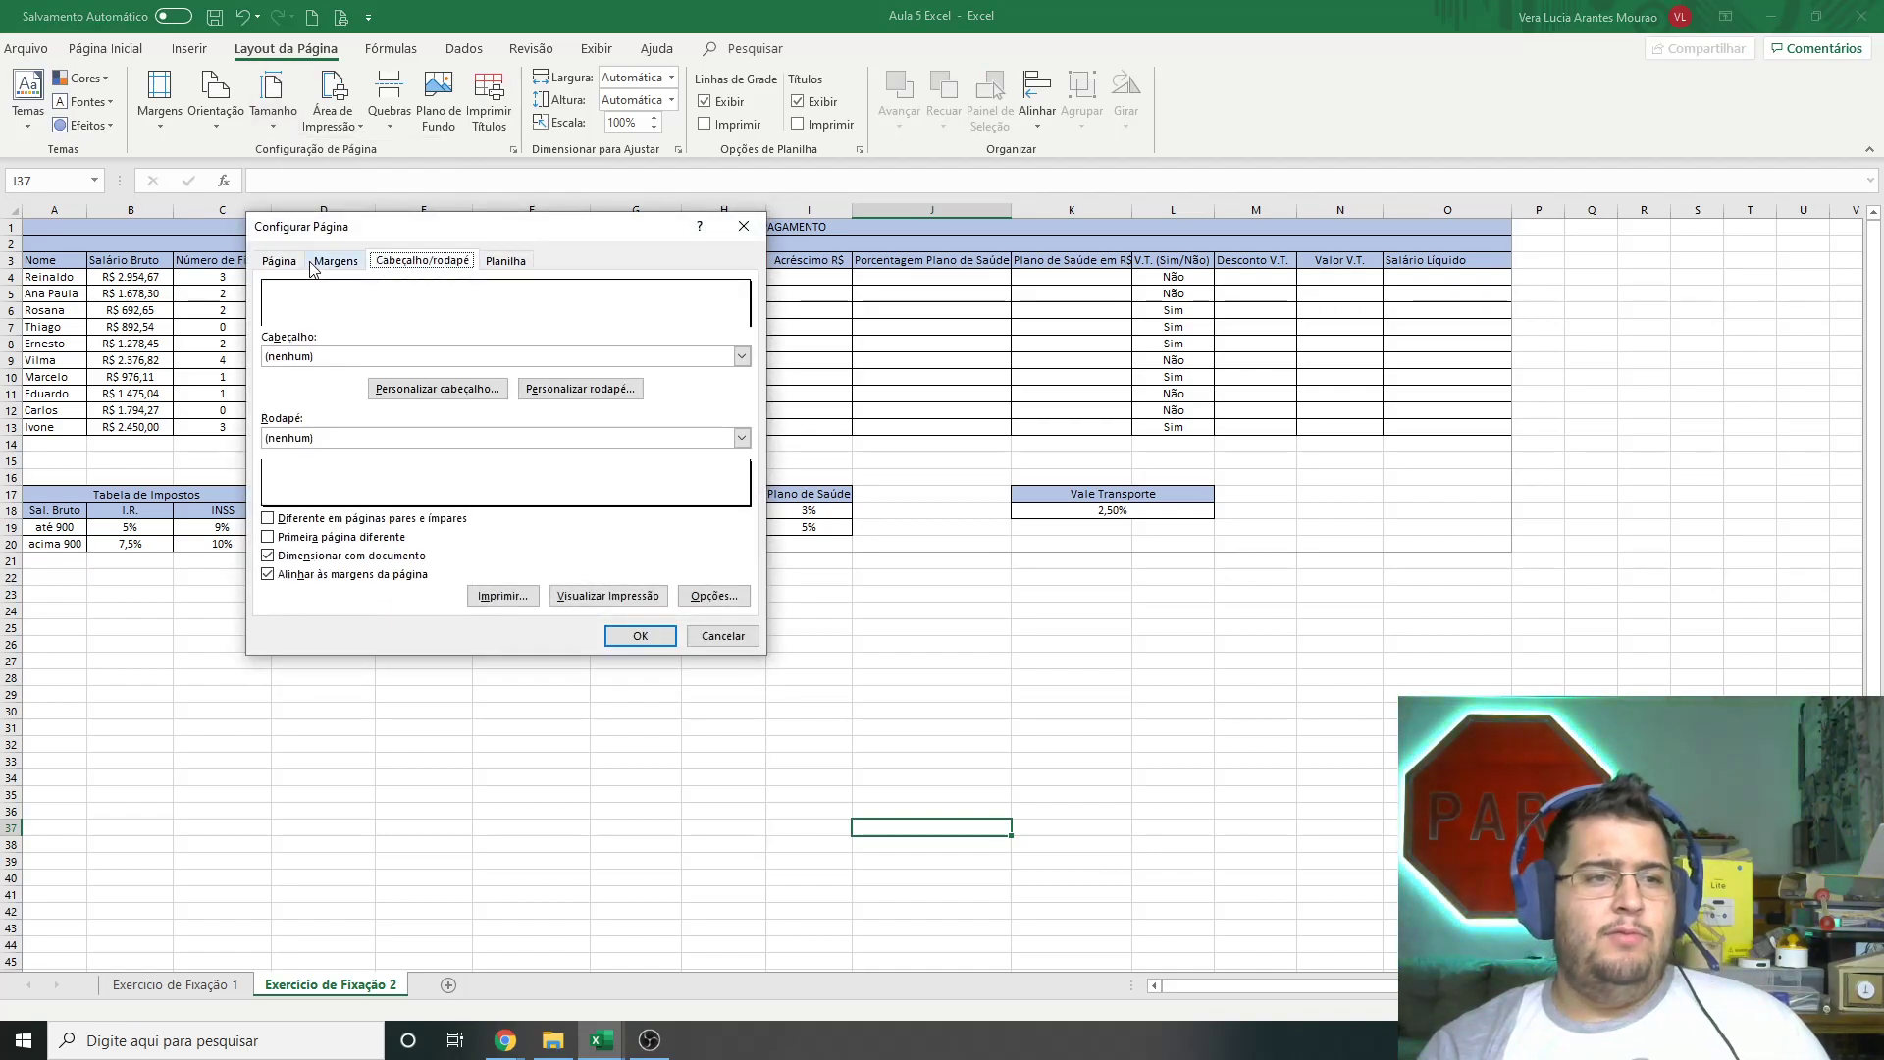
left_click(275, 261)
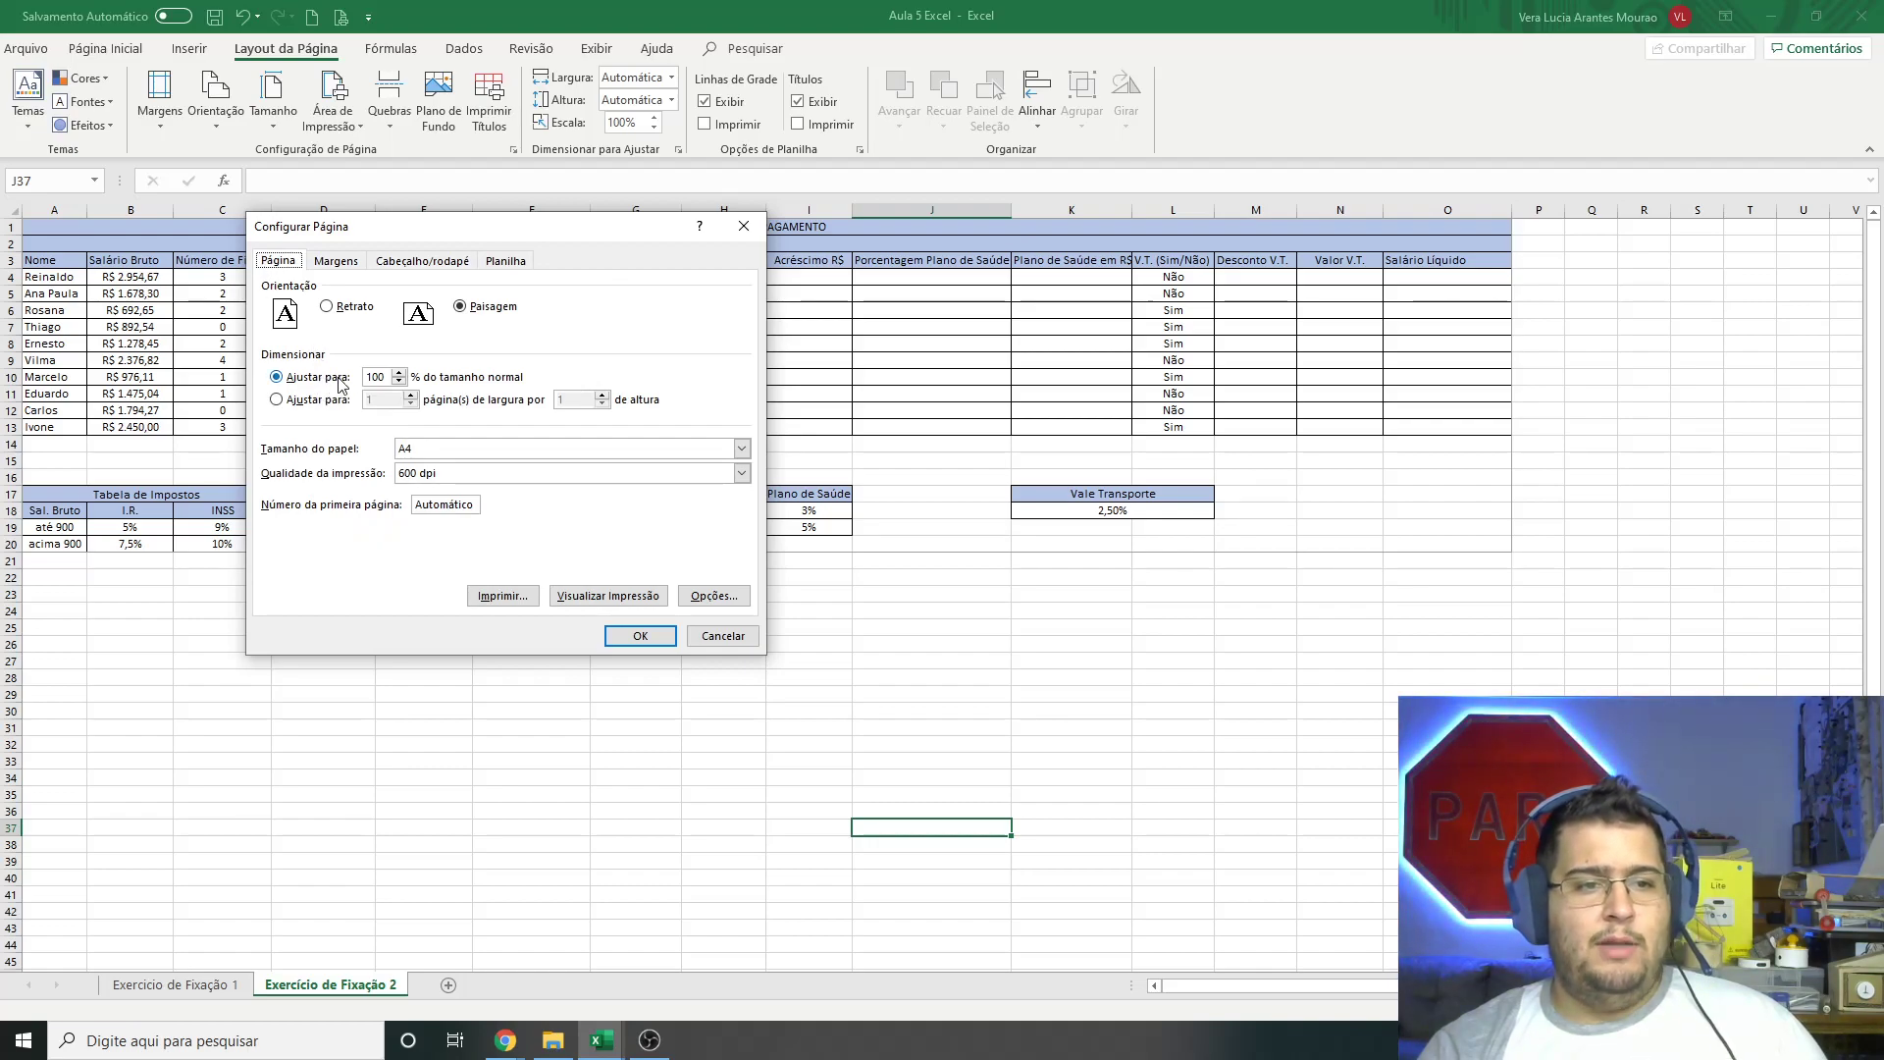
left_click(422, 261)
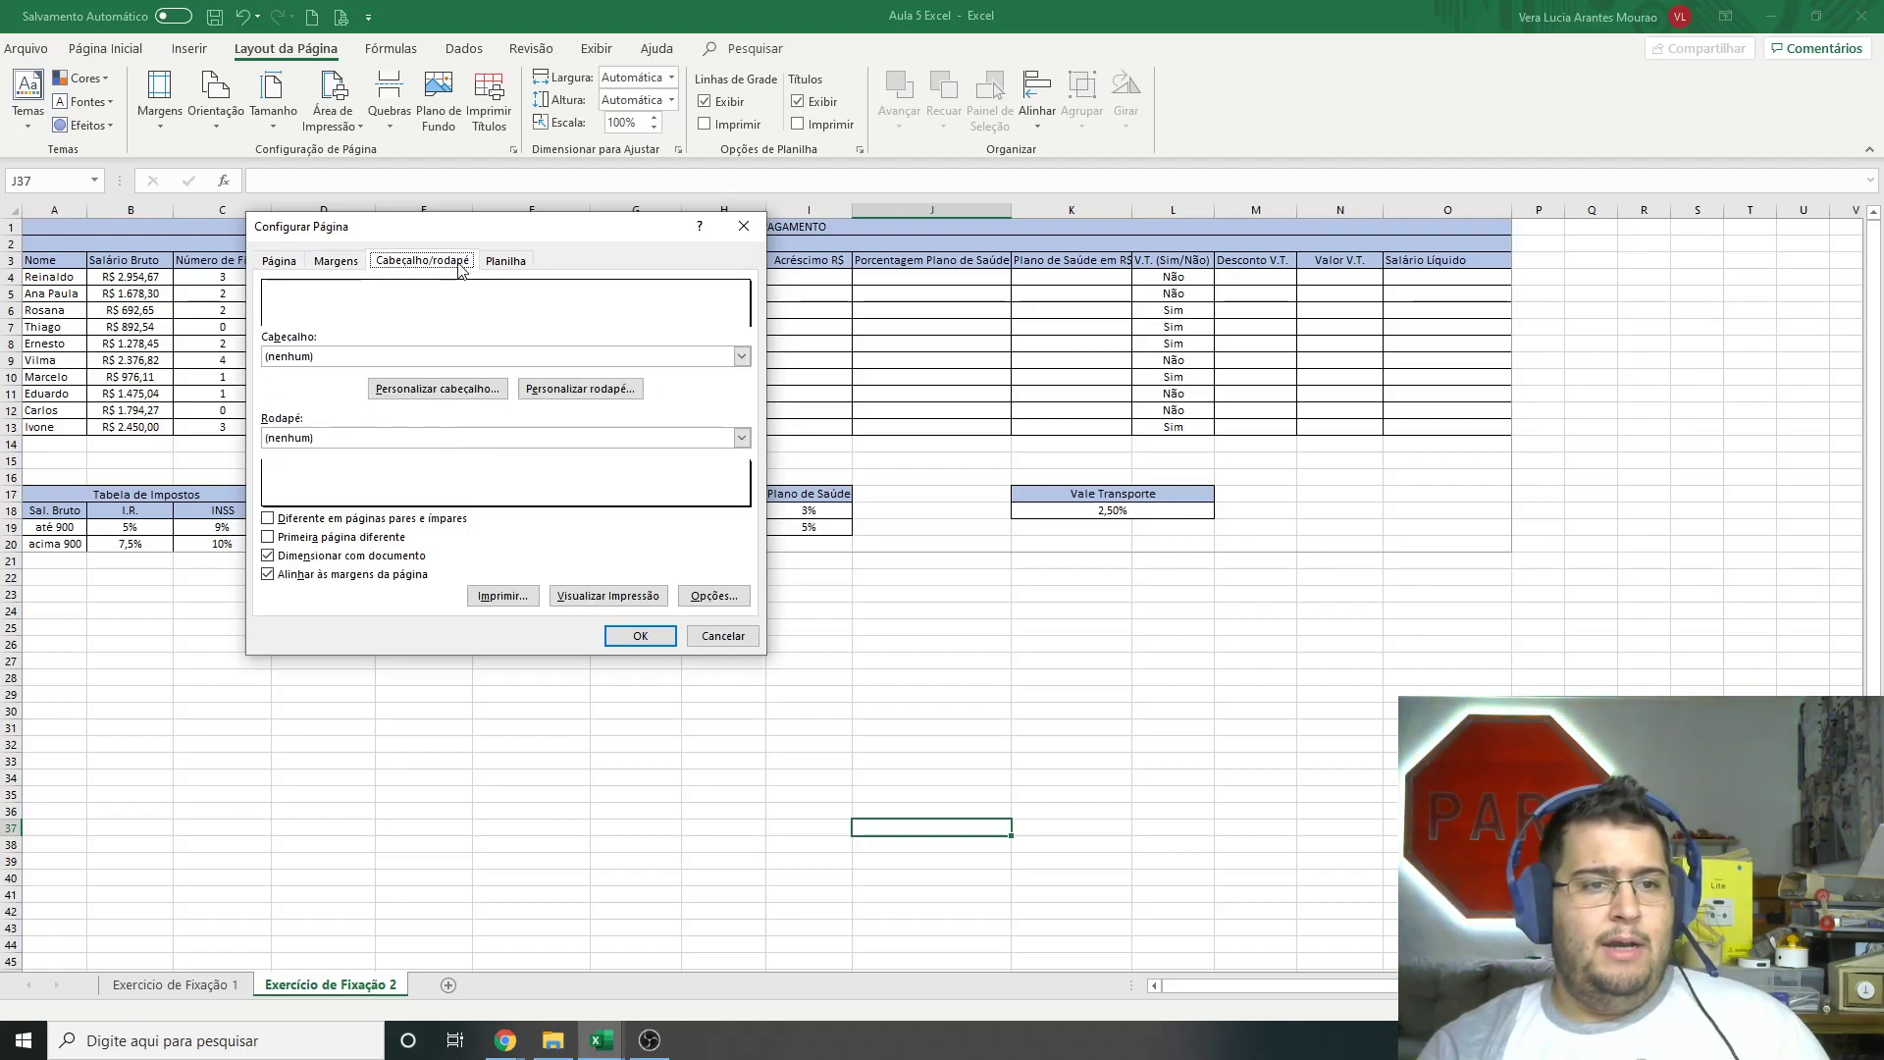
left_click(336, 261)
left_click(277, 261)
Step: Close Configurar Página and show the Tamanho list with A4 (21 cm x 29,7 cm) current
left_click(743, 226)
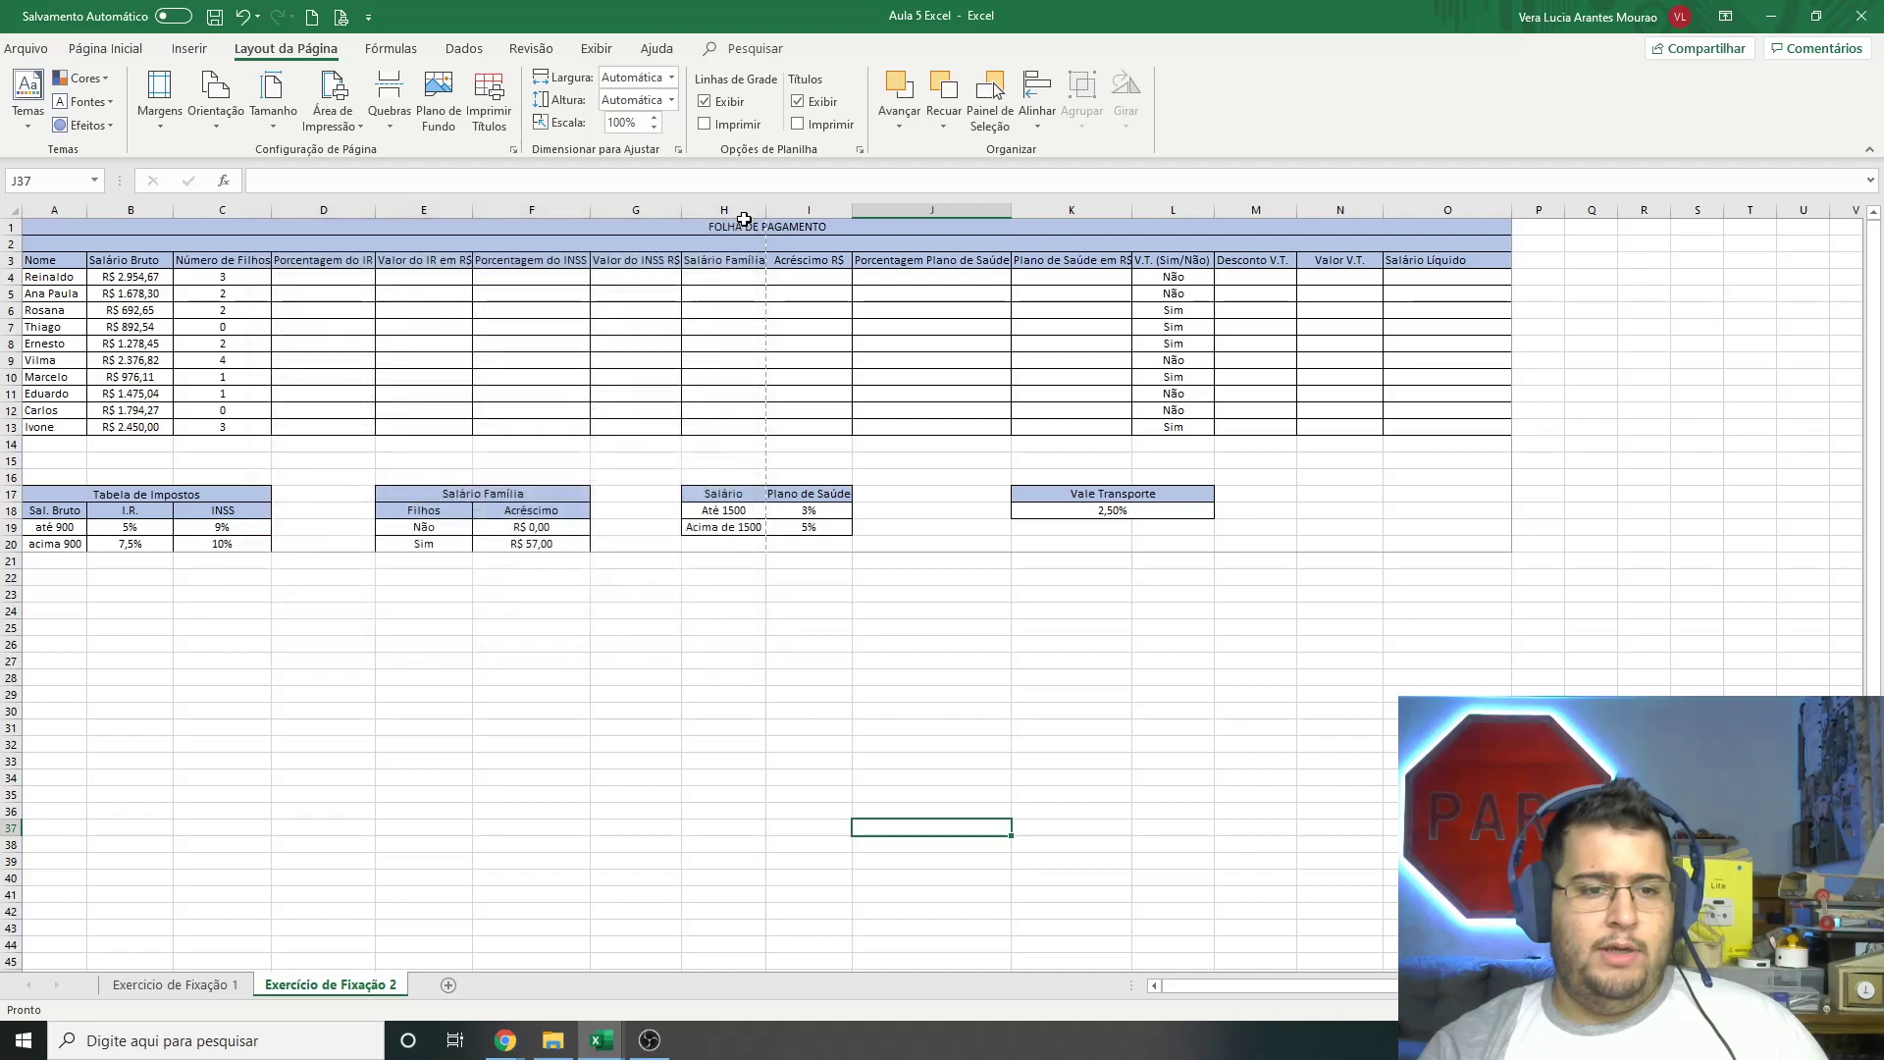
left_click(294, 126)
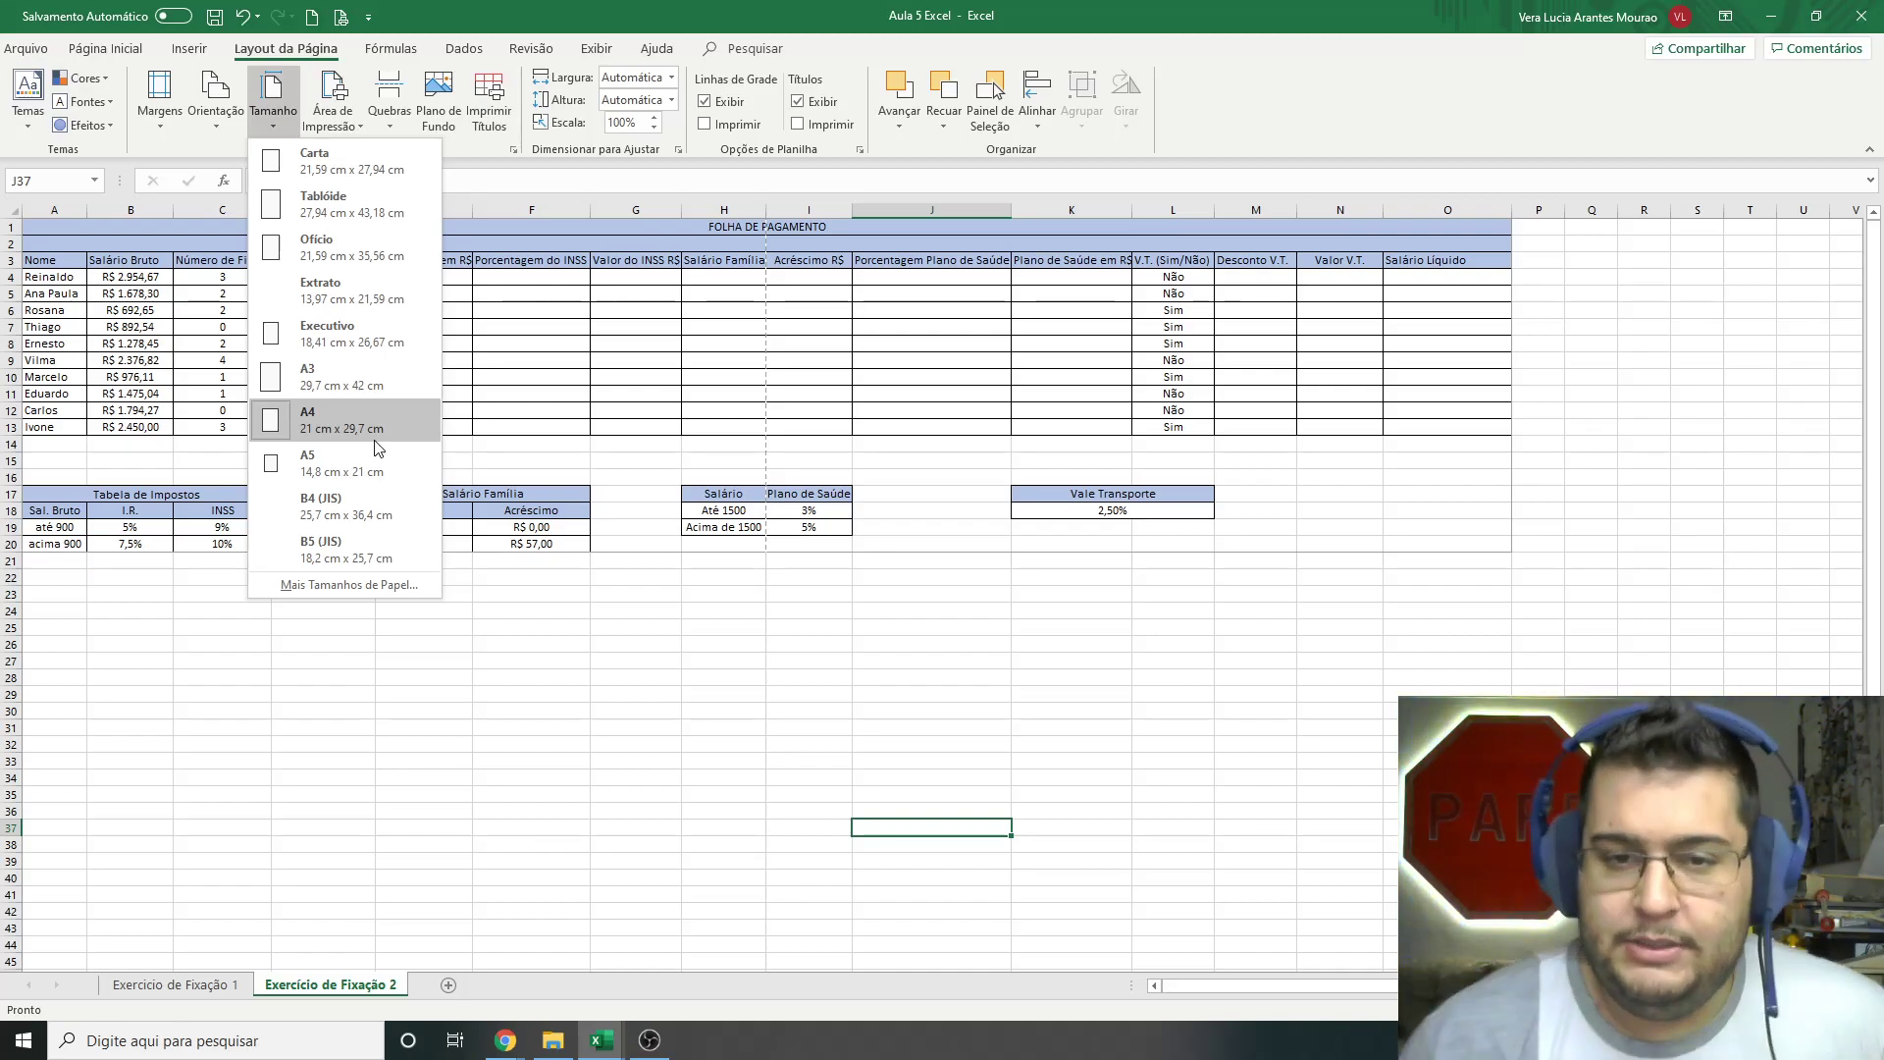
Step: Close the paper-size list and preview the payroll sheet's printed pages in Page Layout view
left_click(1093, 634)
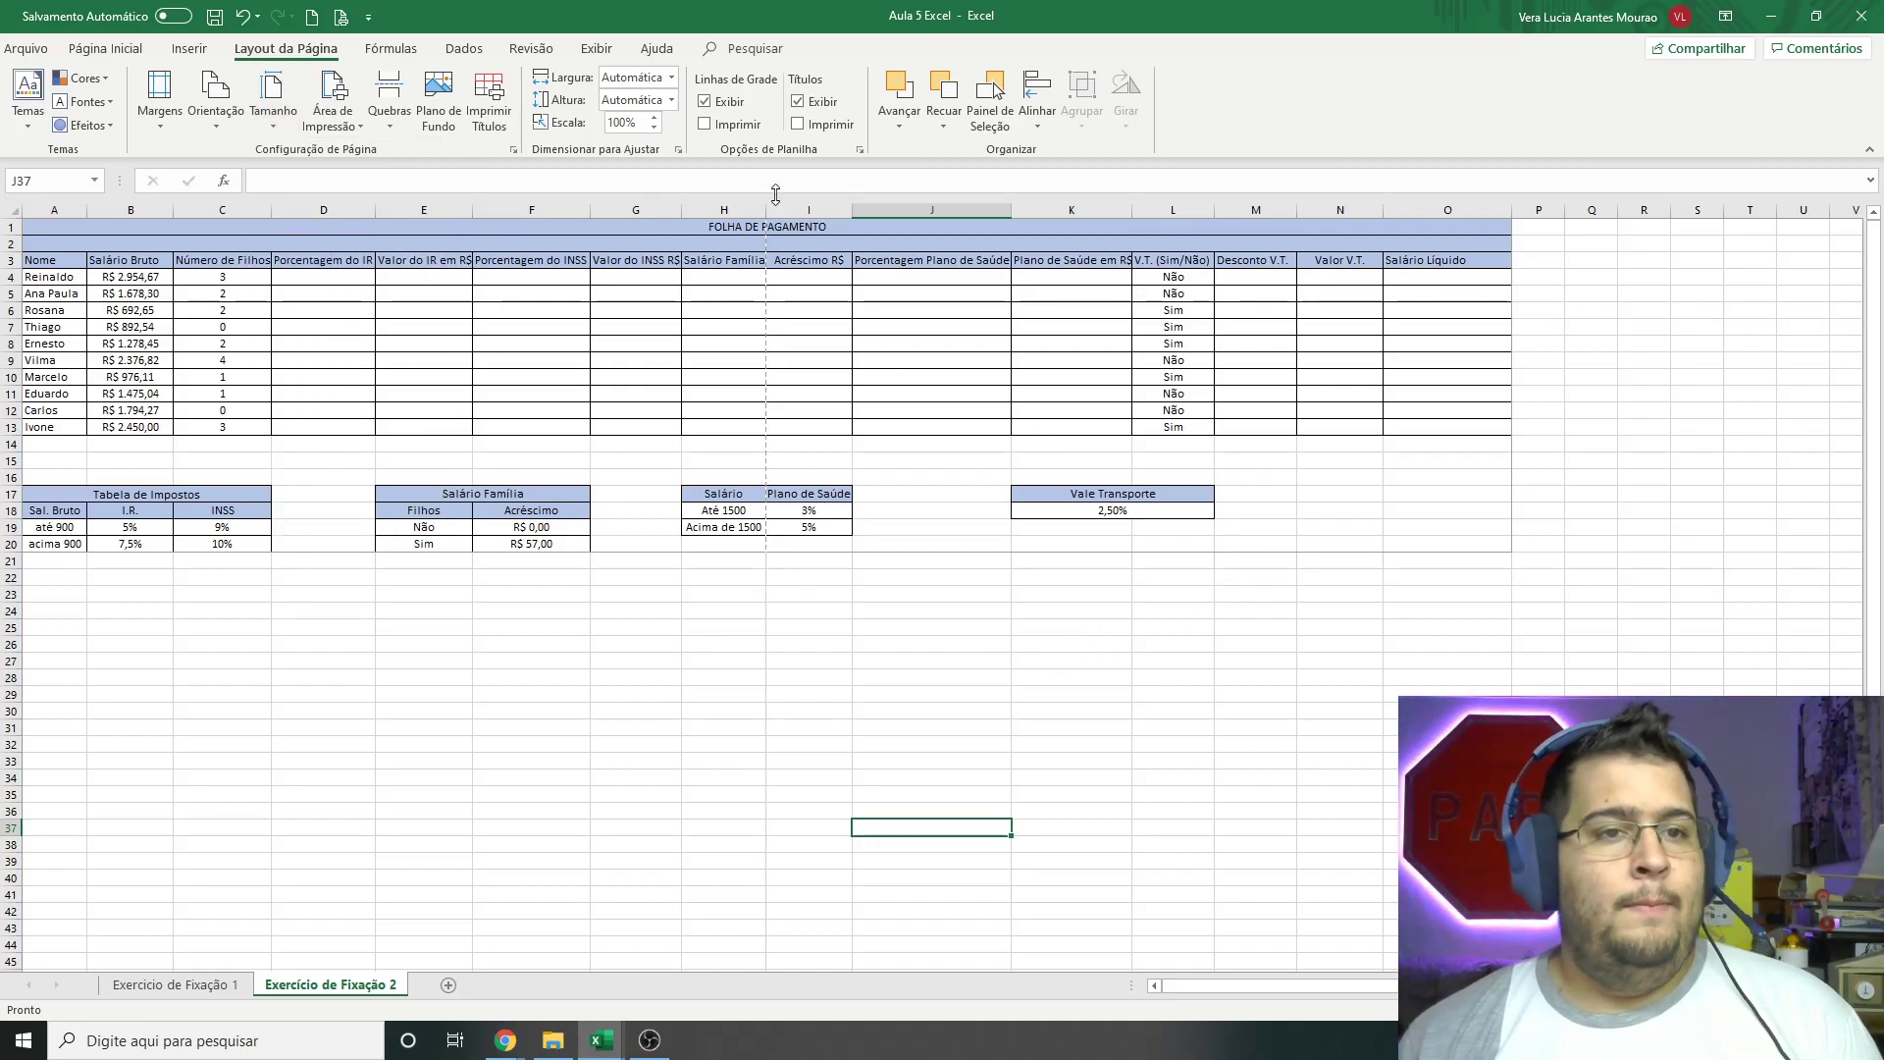
left_click(595, 51)
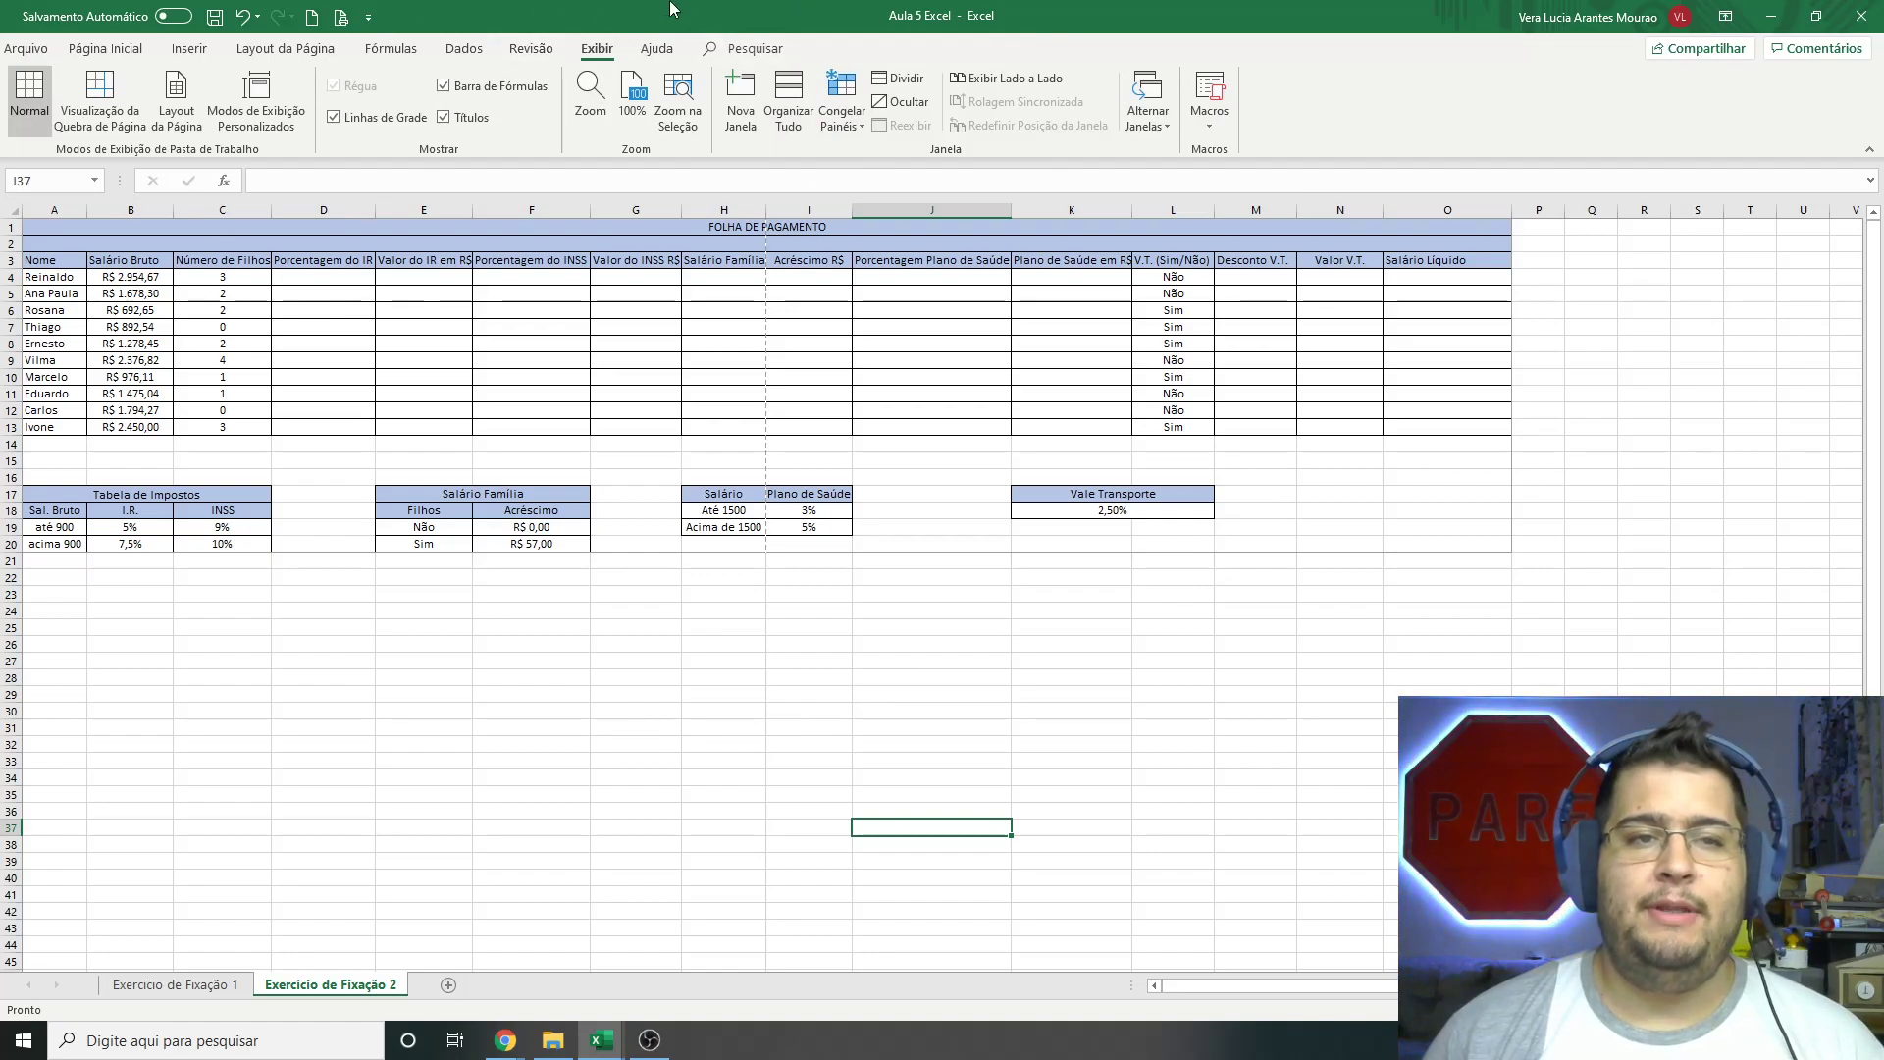
left_click(173, 108)
scroll(720, 638, "up", 5)
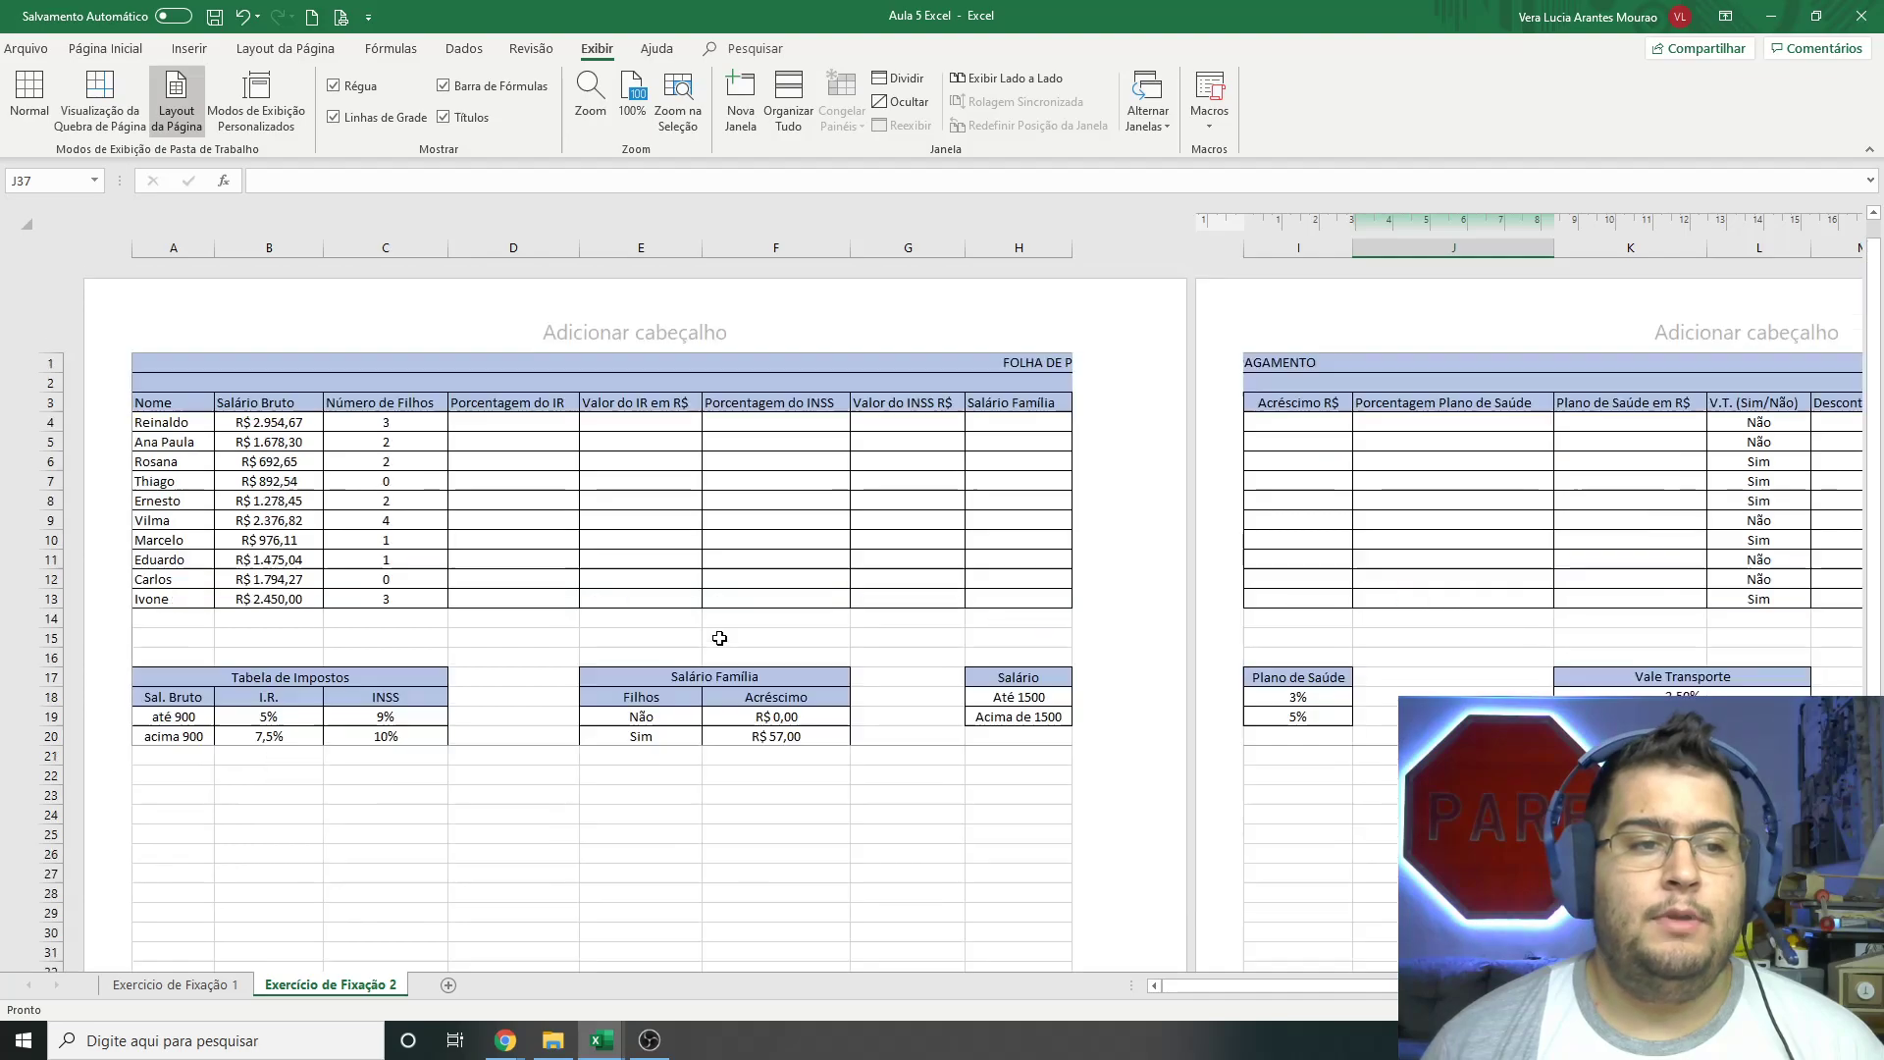
scroll(752, 602, "down", 2, "ctrl")
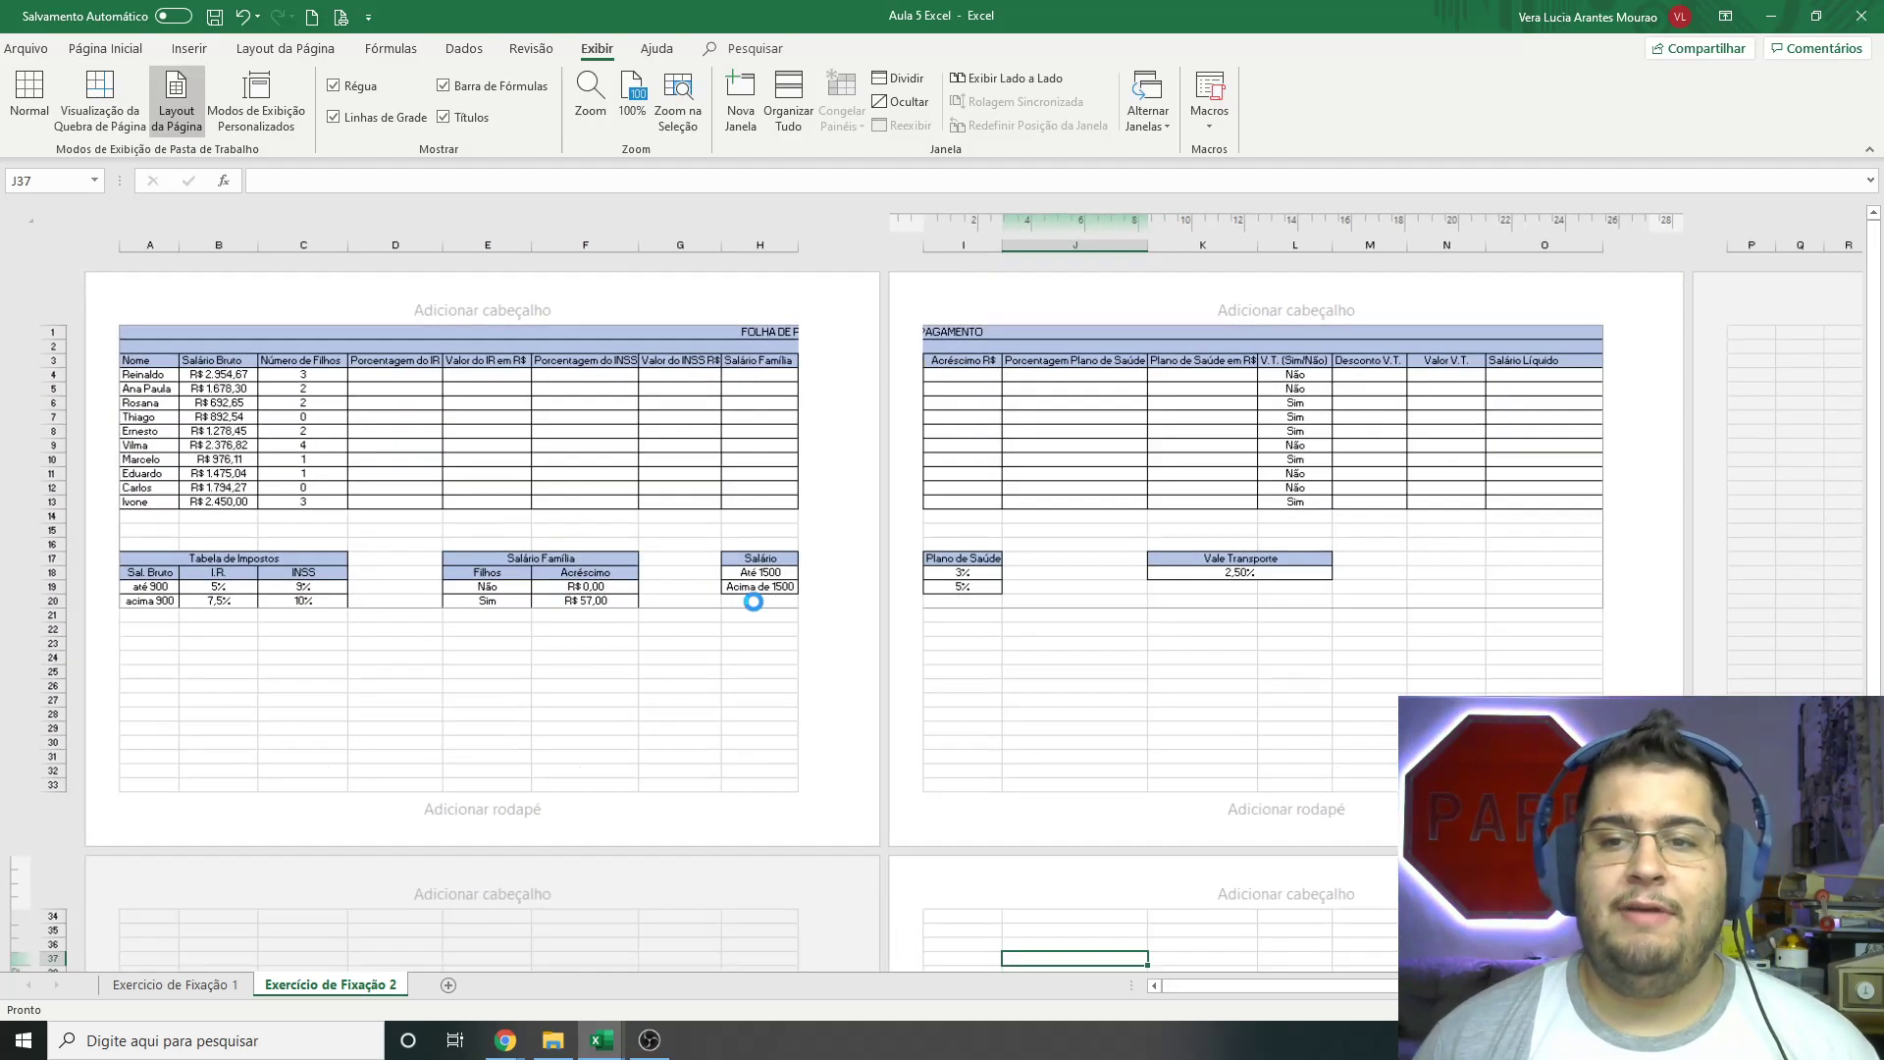
scroll(753, 602, "down", 5, "ctrl")
scroll(753, 602, "up", 4, "ctrl")
scroll(480, 379, "up", 1, "ctrl")
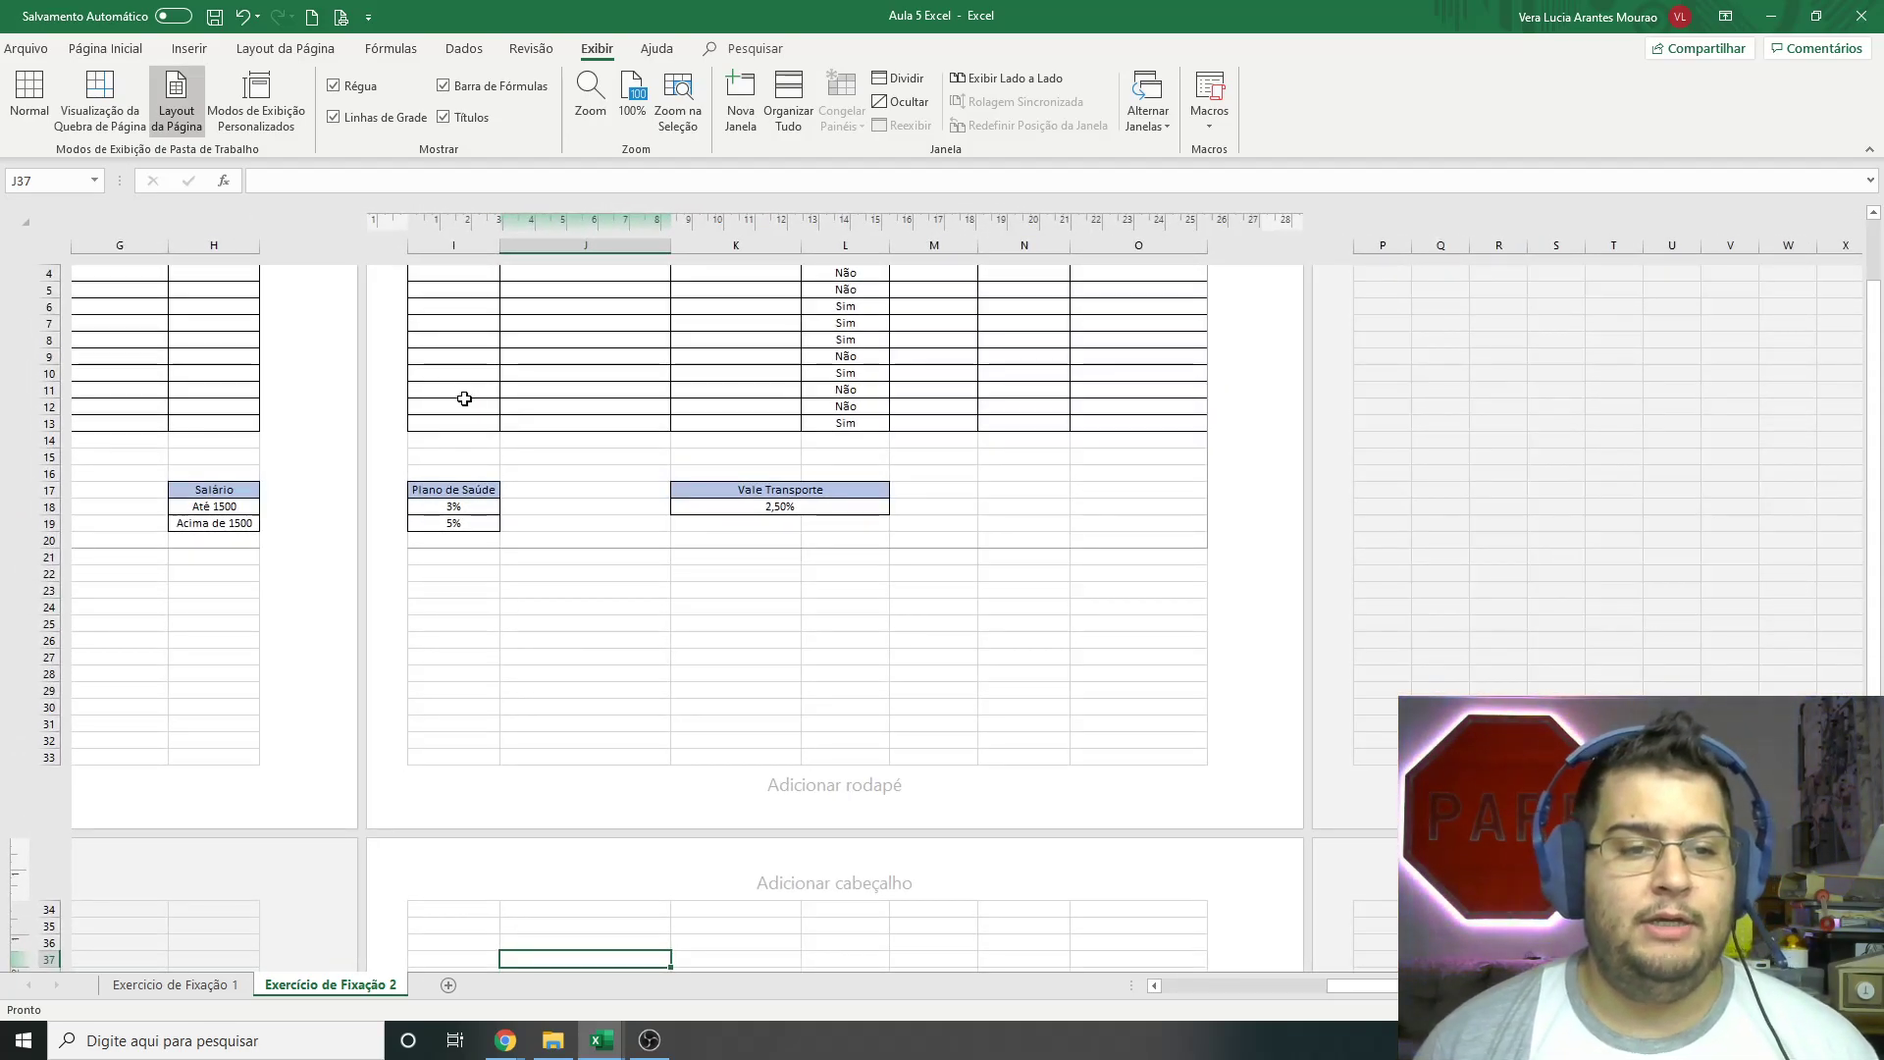
scroll(462, 409, "up", 3)
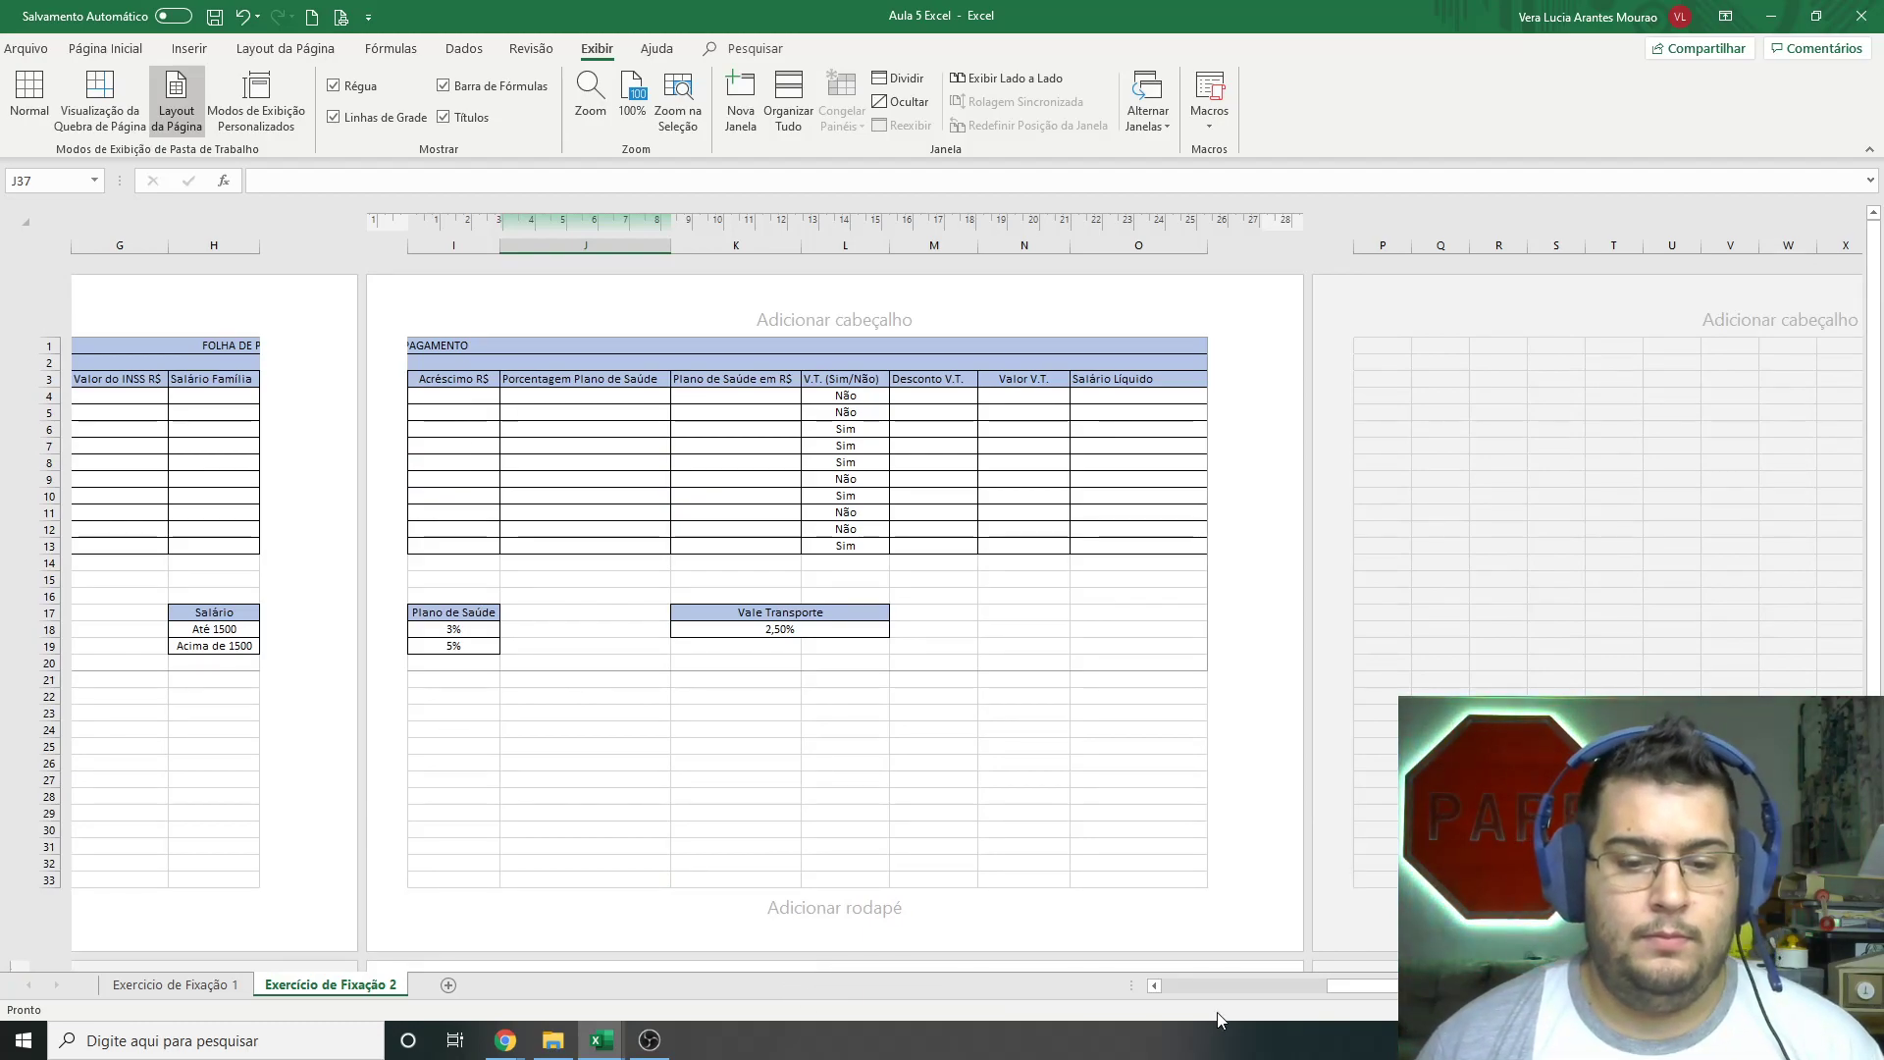
left_click_drag(1342, 994, 1168, 992)
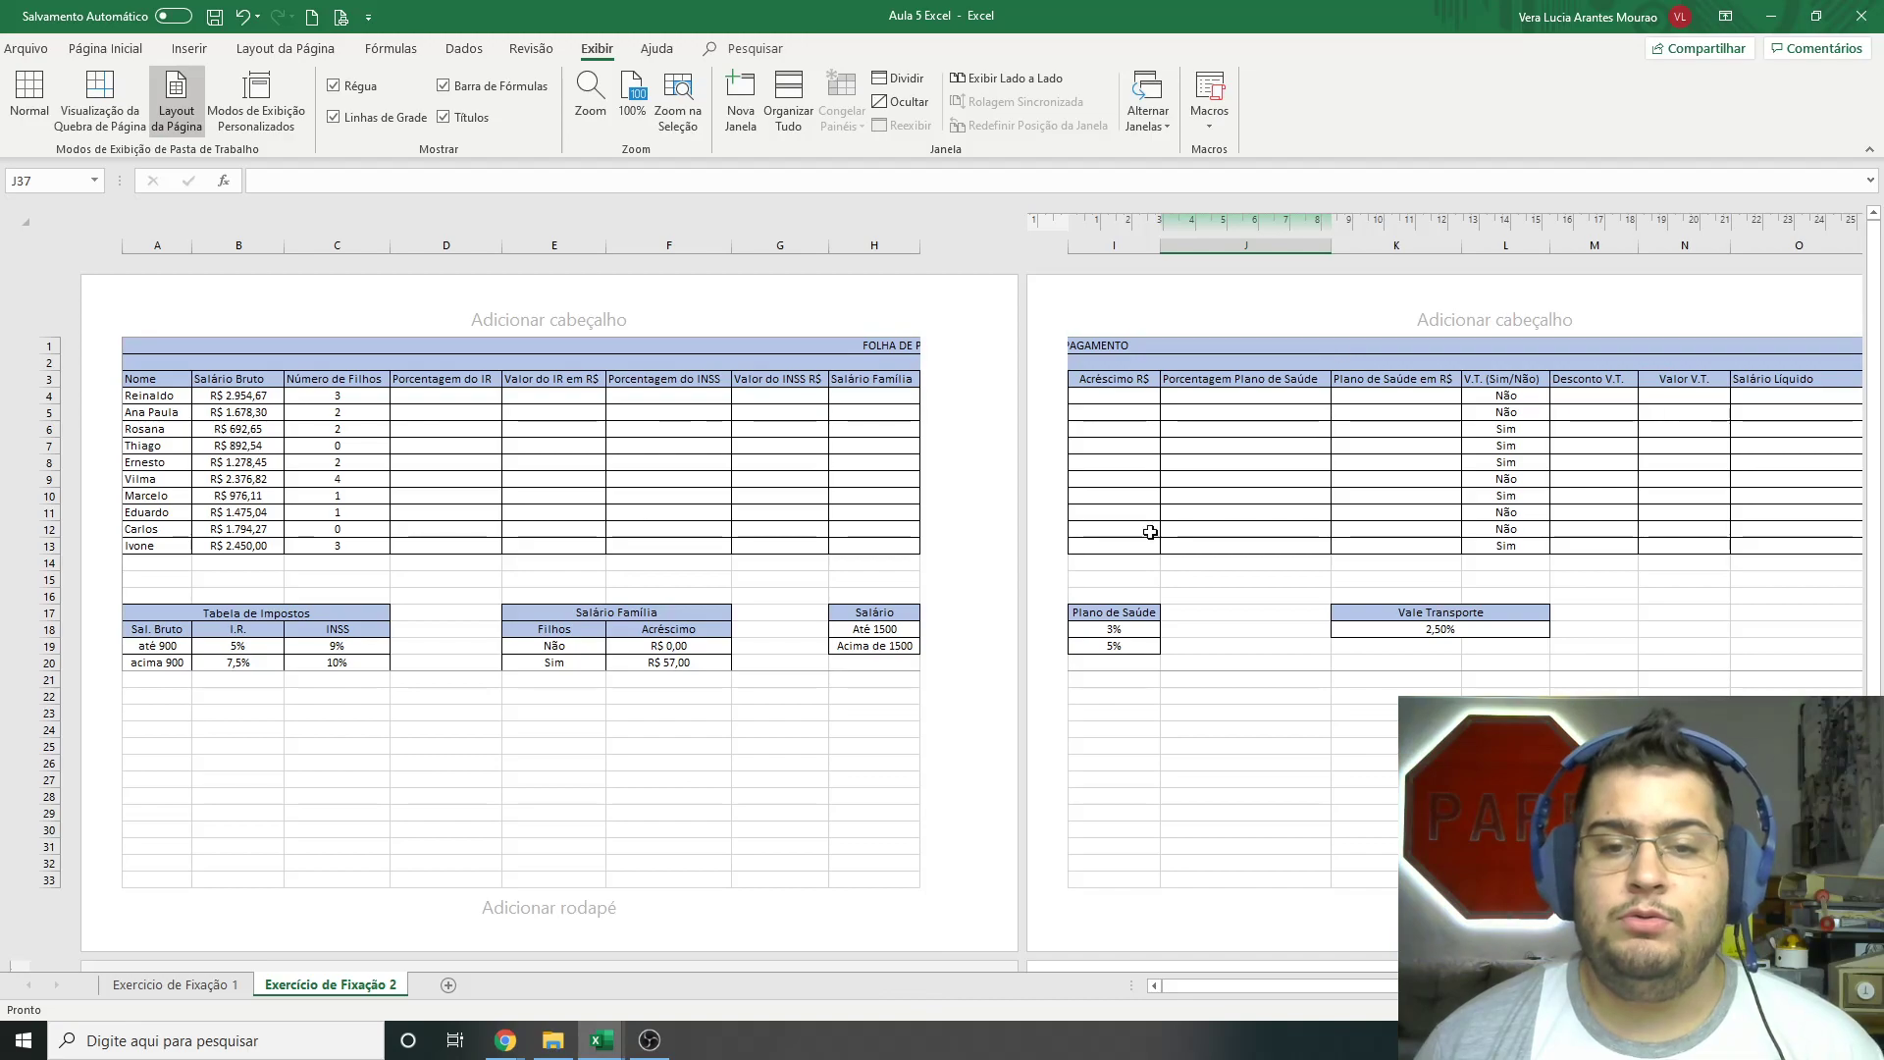
Step: Switch the payroll sheet back to Normal view
left_click(180, 114)
scroll(174, 115, "up", 3)
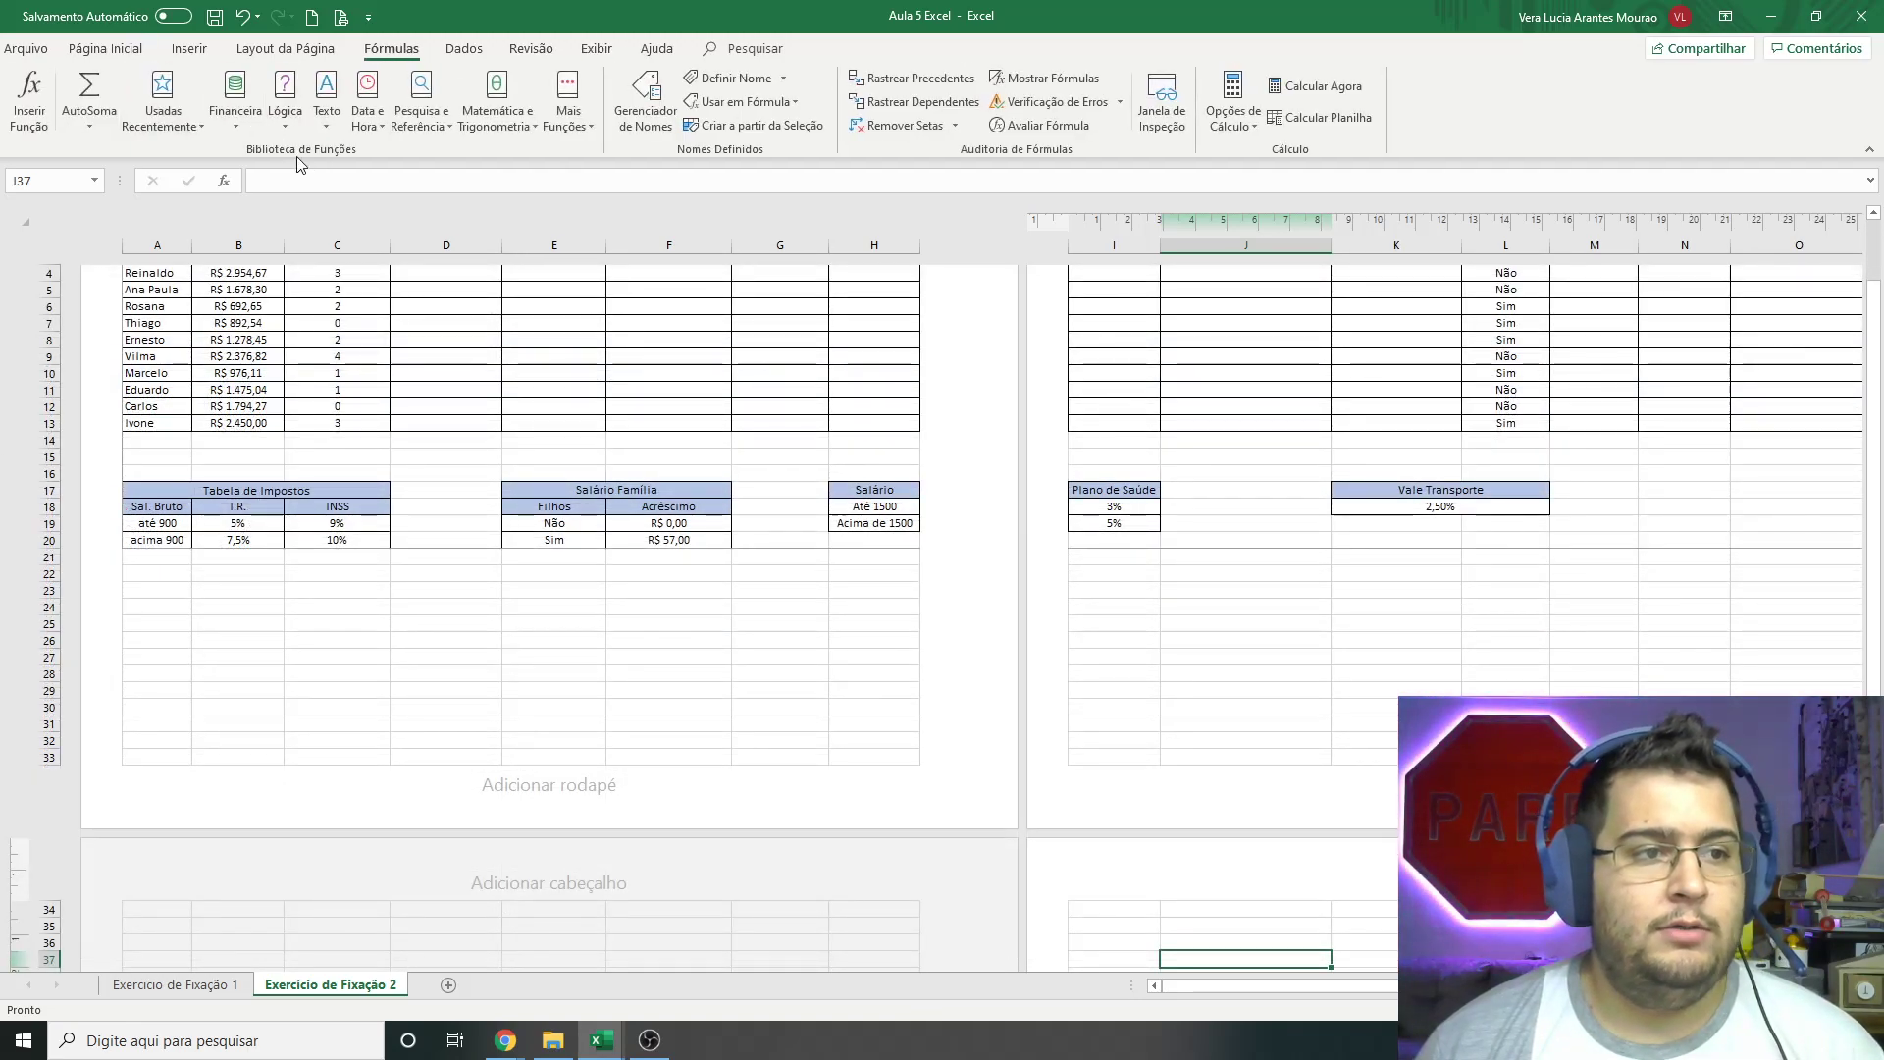
left_click(597, 49)
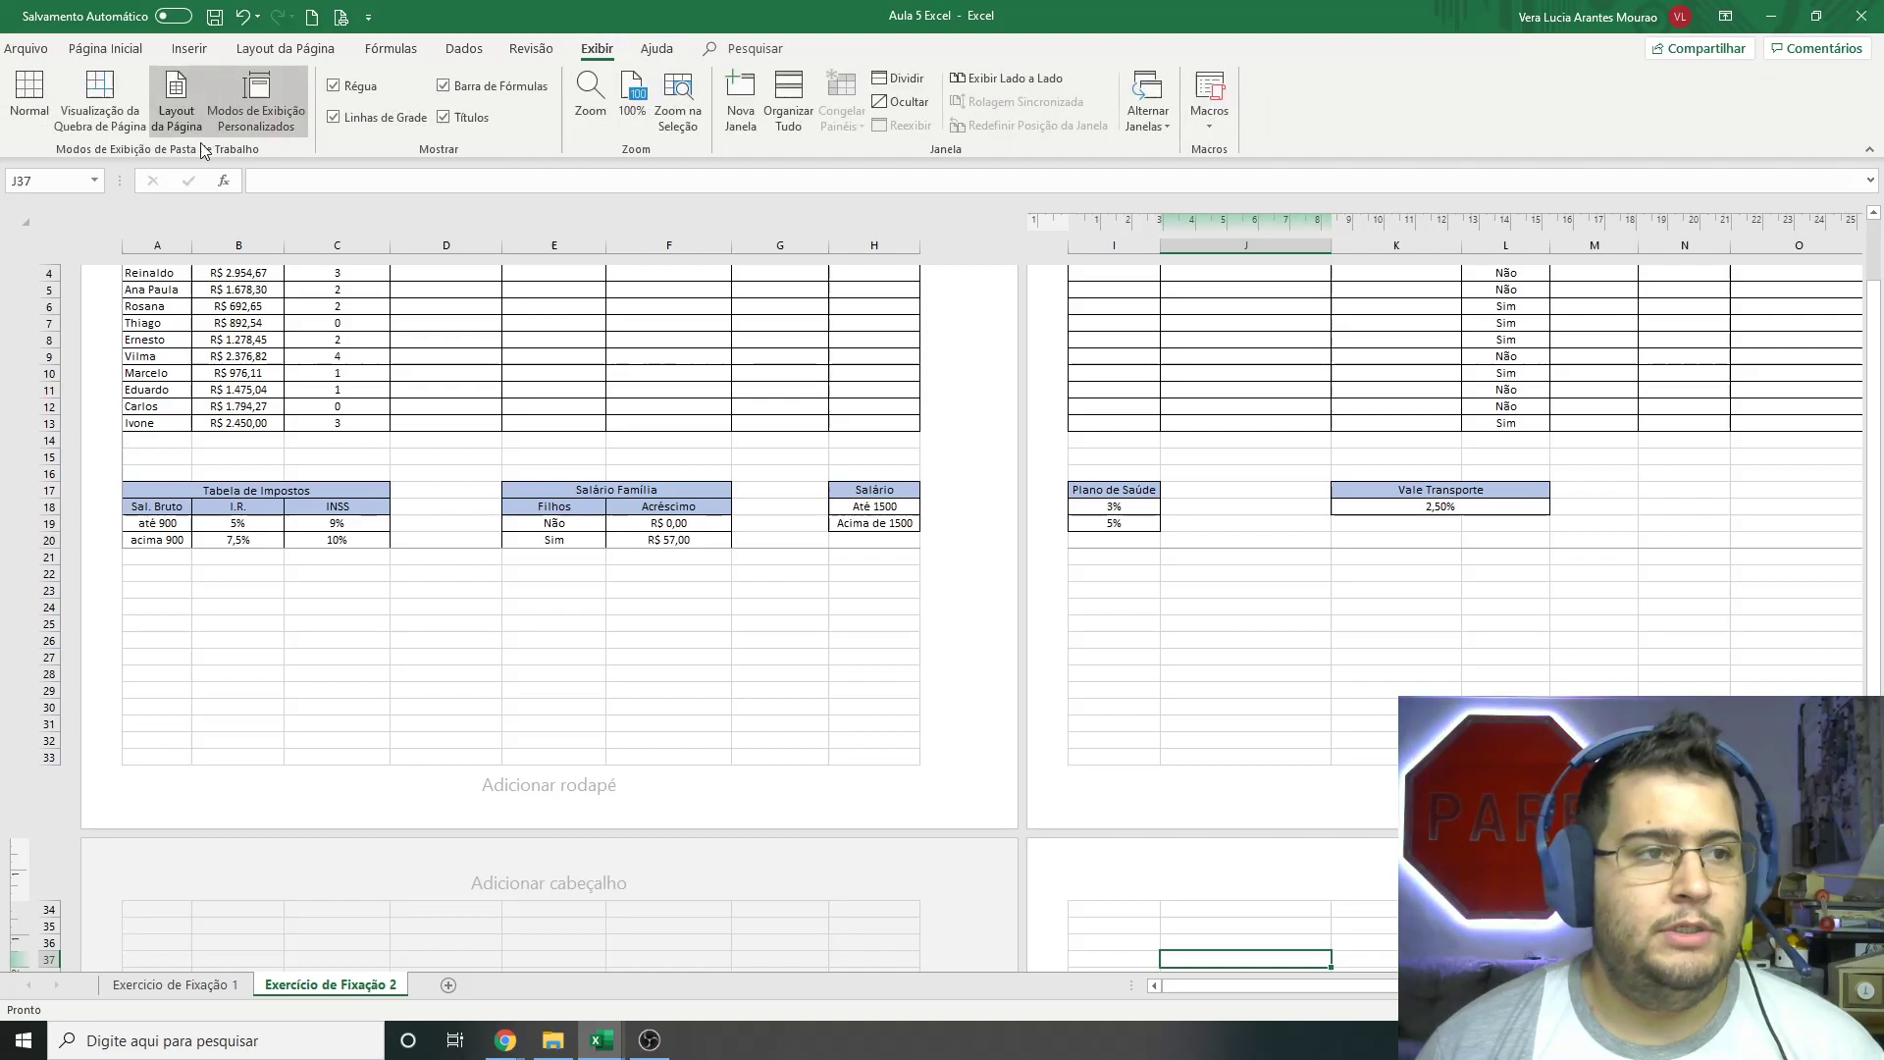
left_click(30, 98)
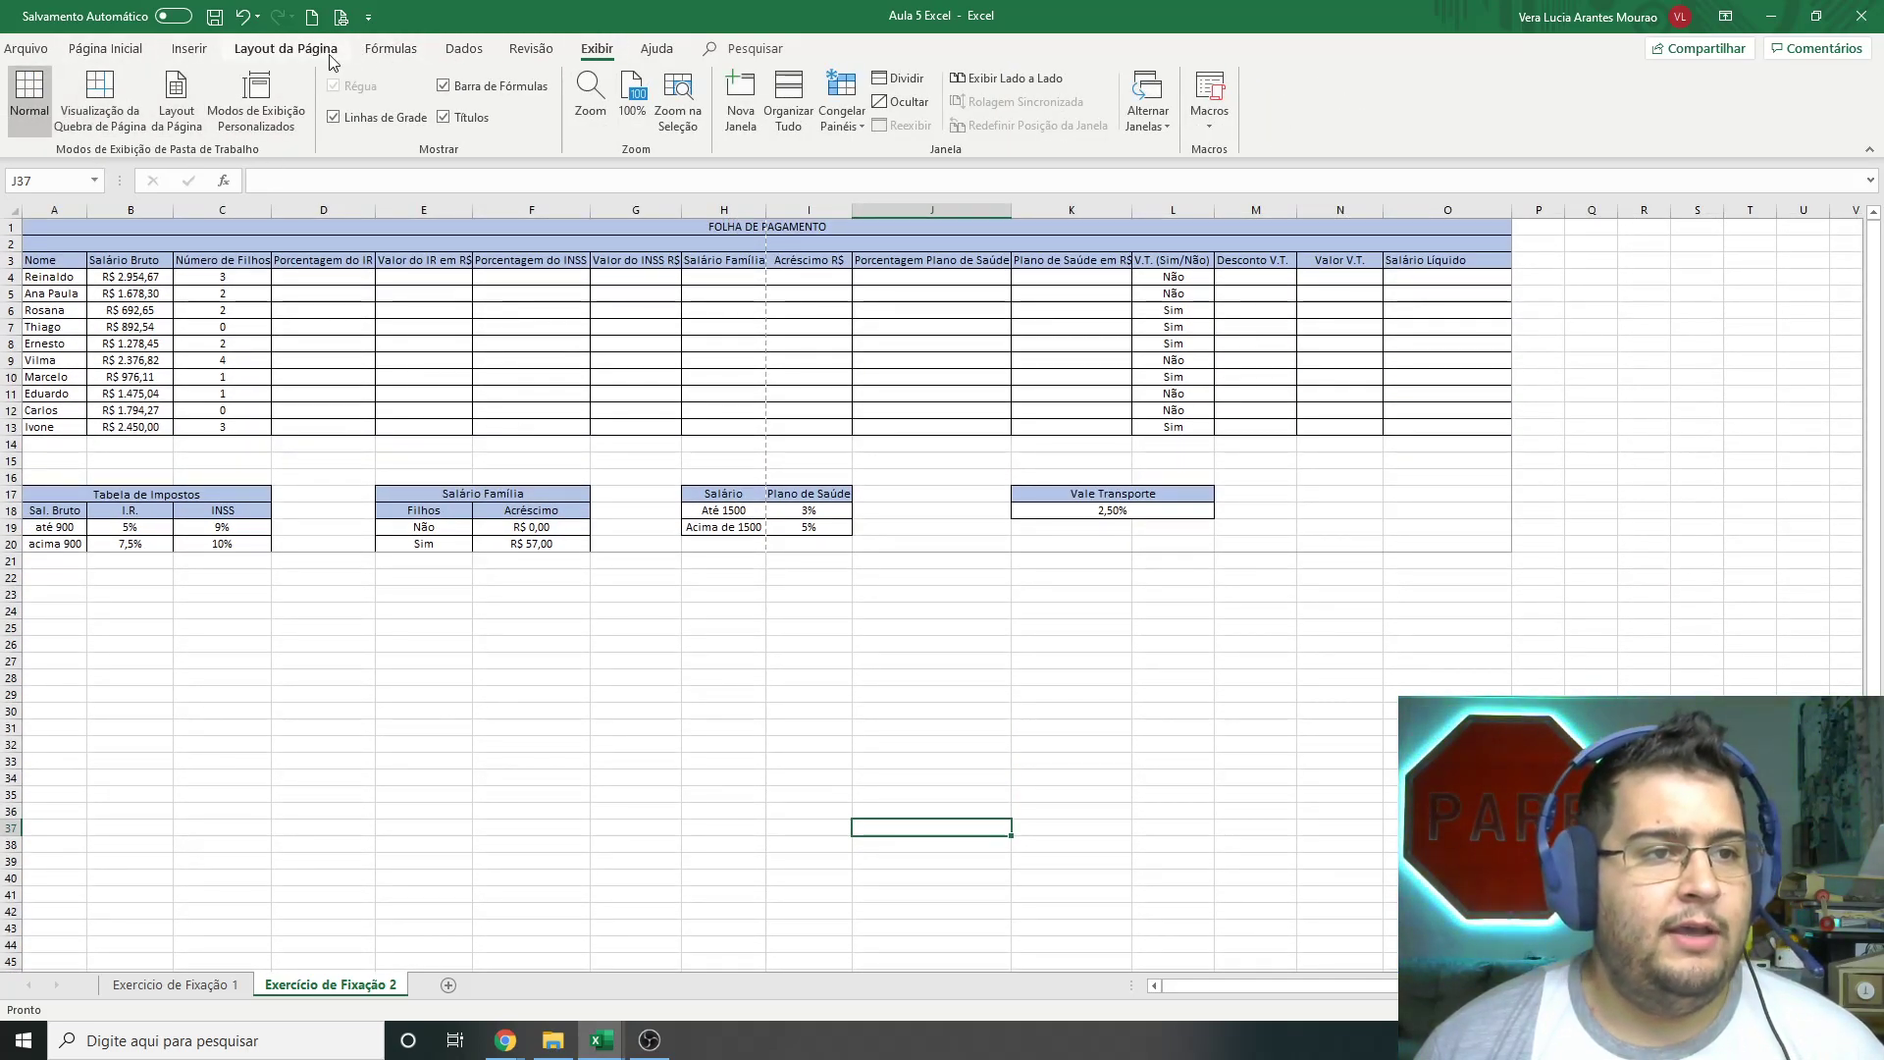
Step: Set the page orientation to portrait (Retrato)
left_click(285, 49)
left_click(273, 98)
left_click(260, 169)
left_click(216, 99)
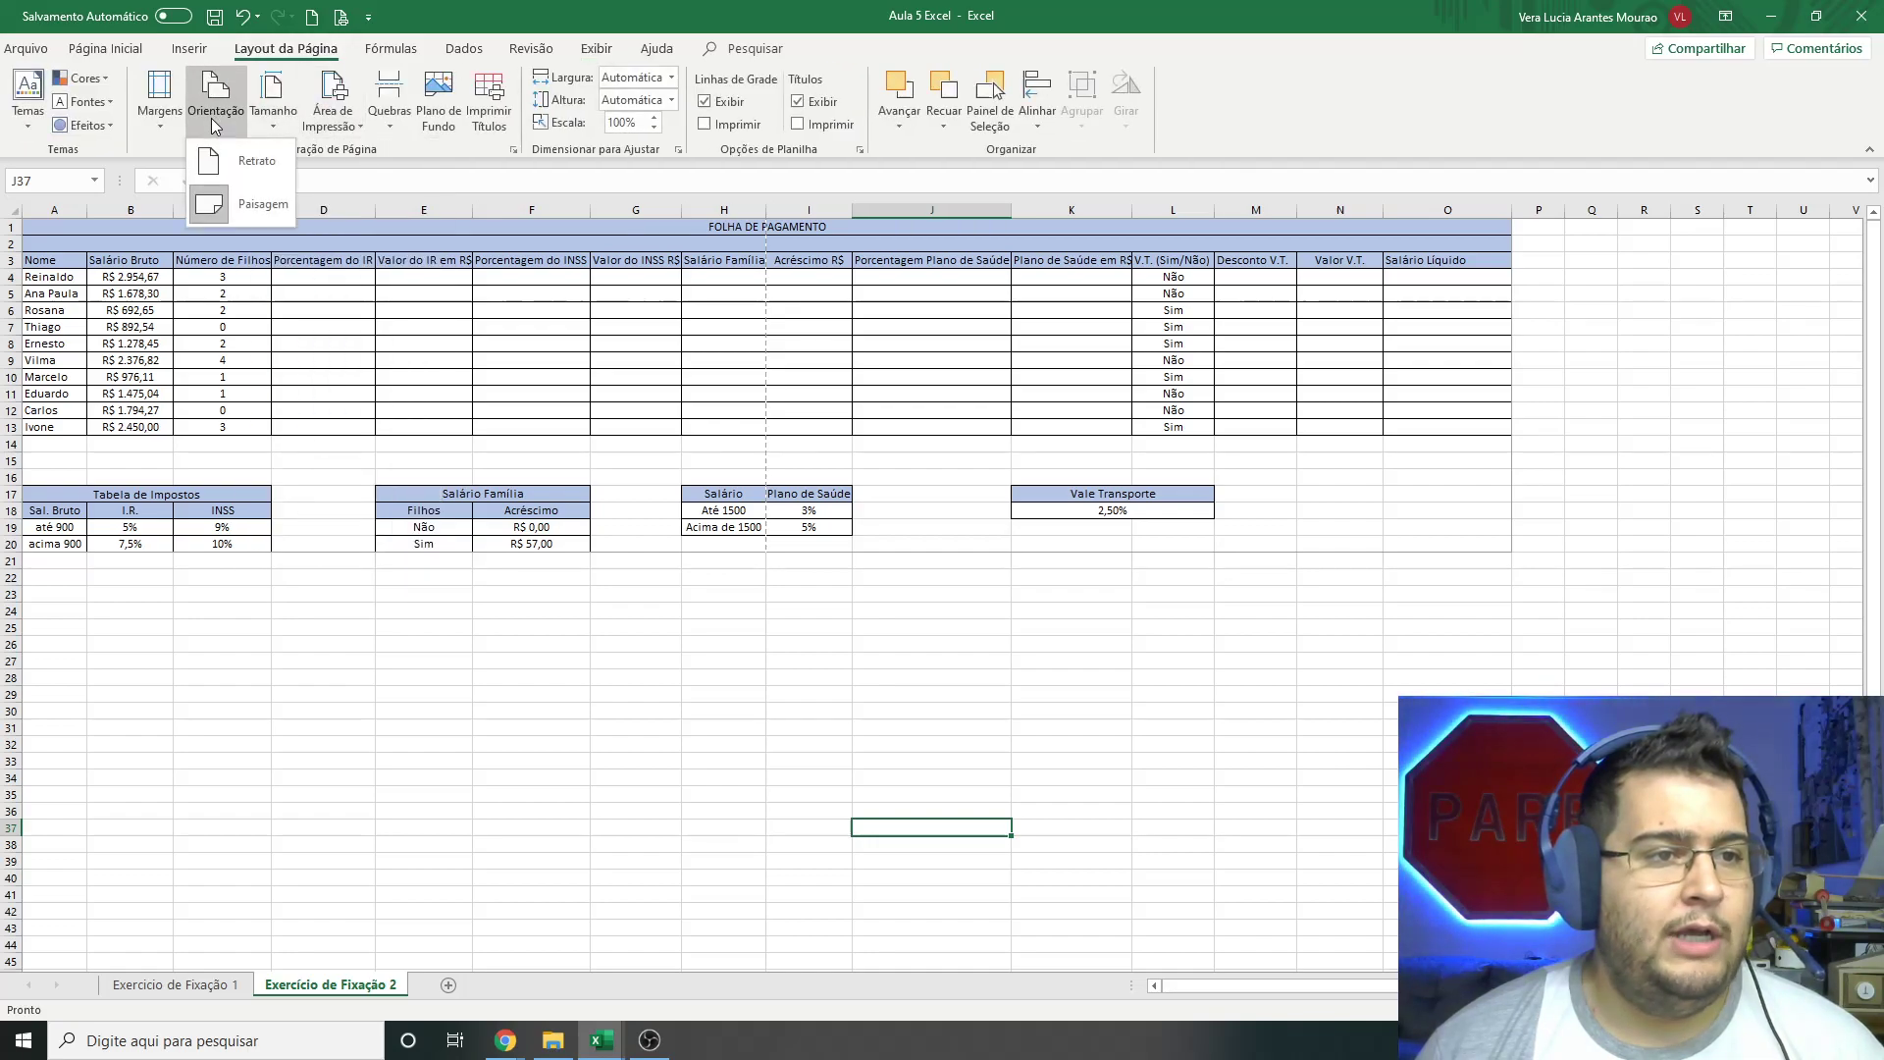
left_click(250, 167)
Step: View the sheet in Page Layout view, showing it spread across three pages
left_click(597, 49)
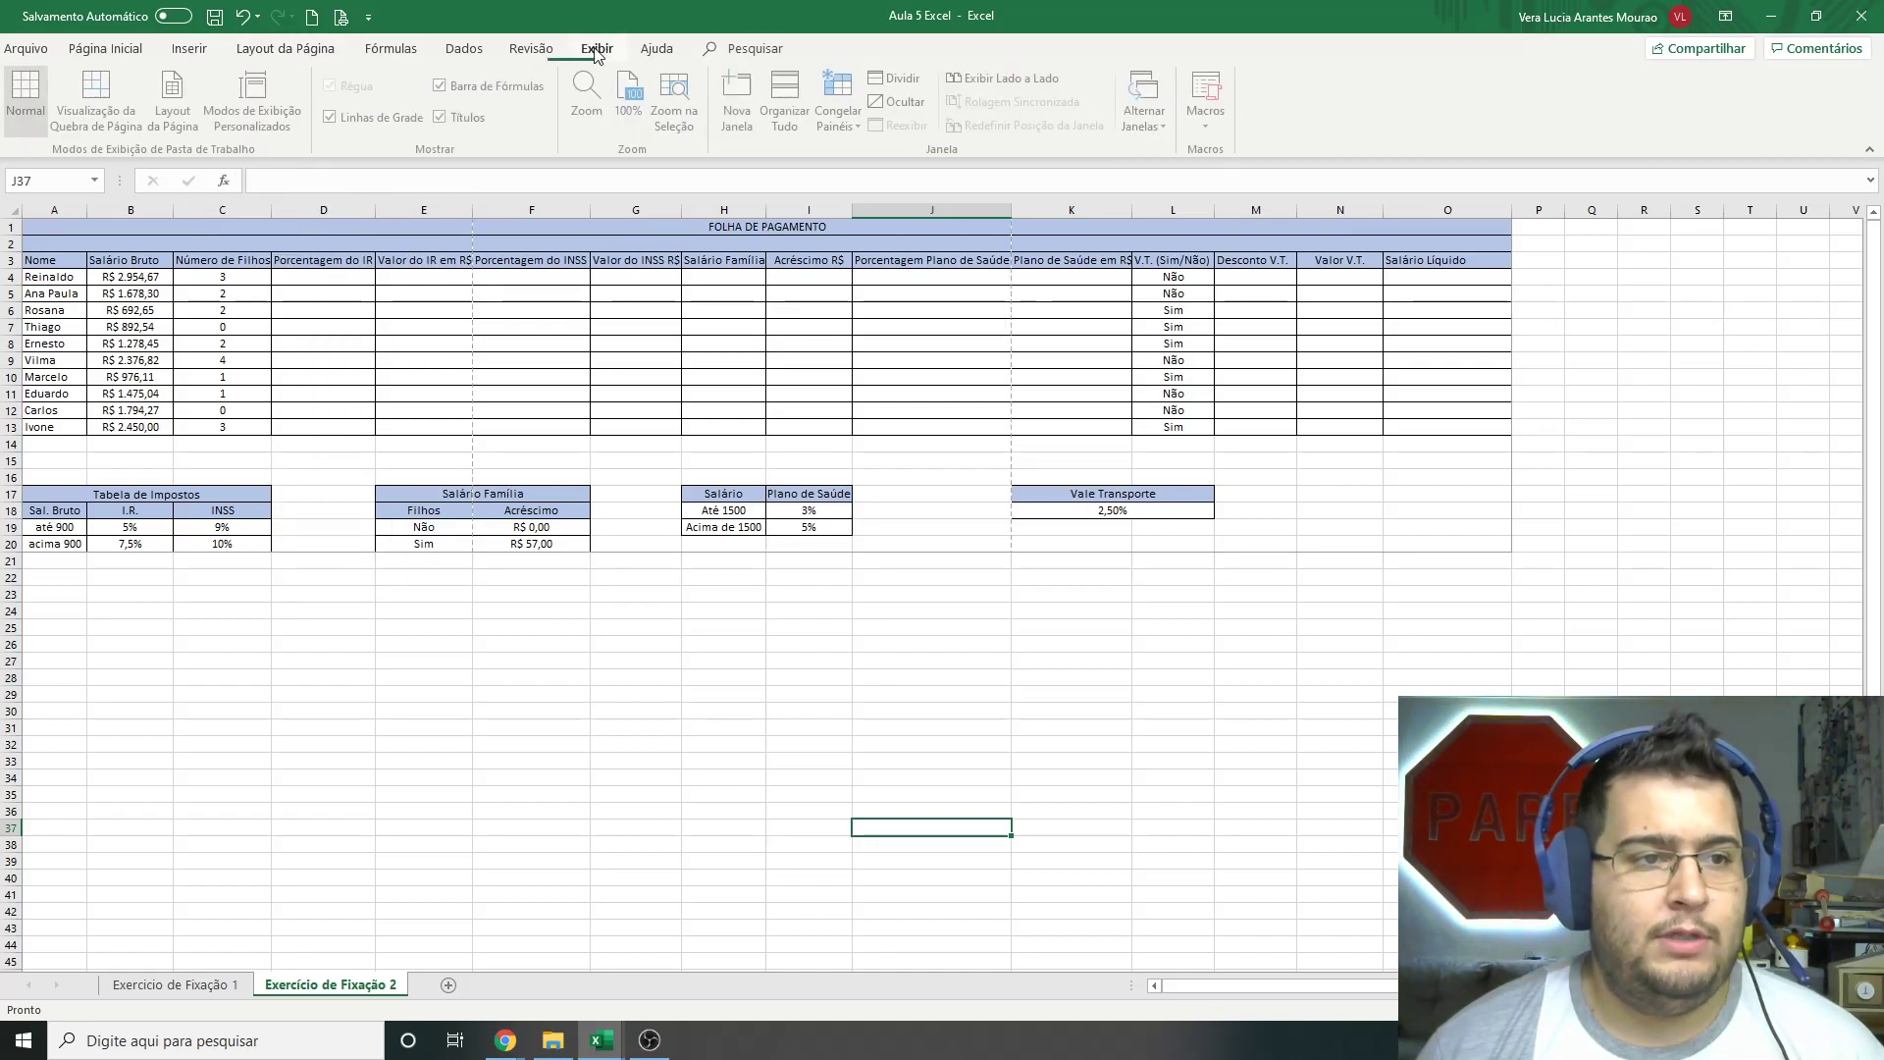
left_click(177, 98)
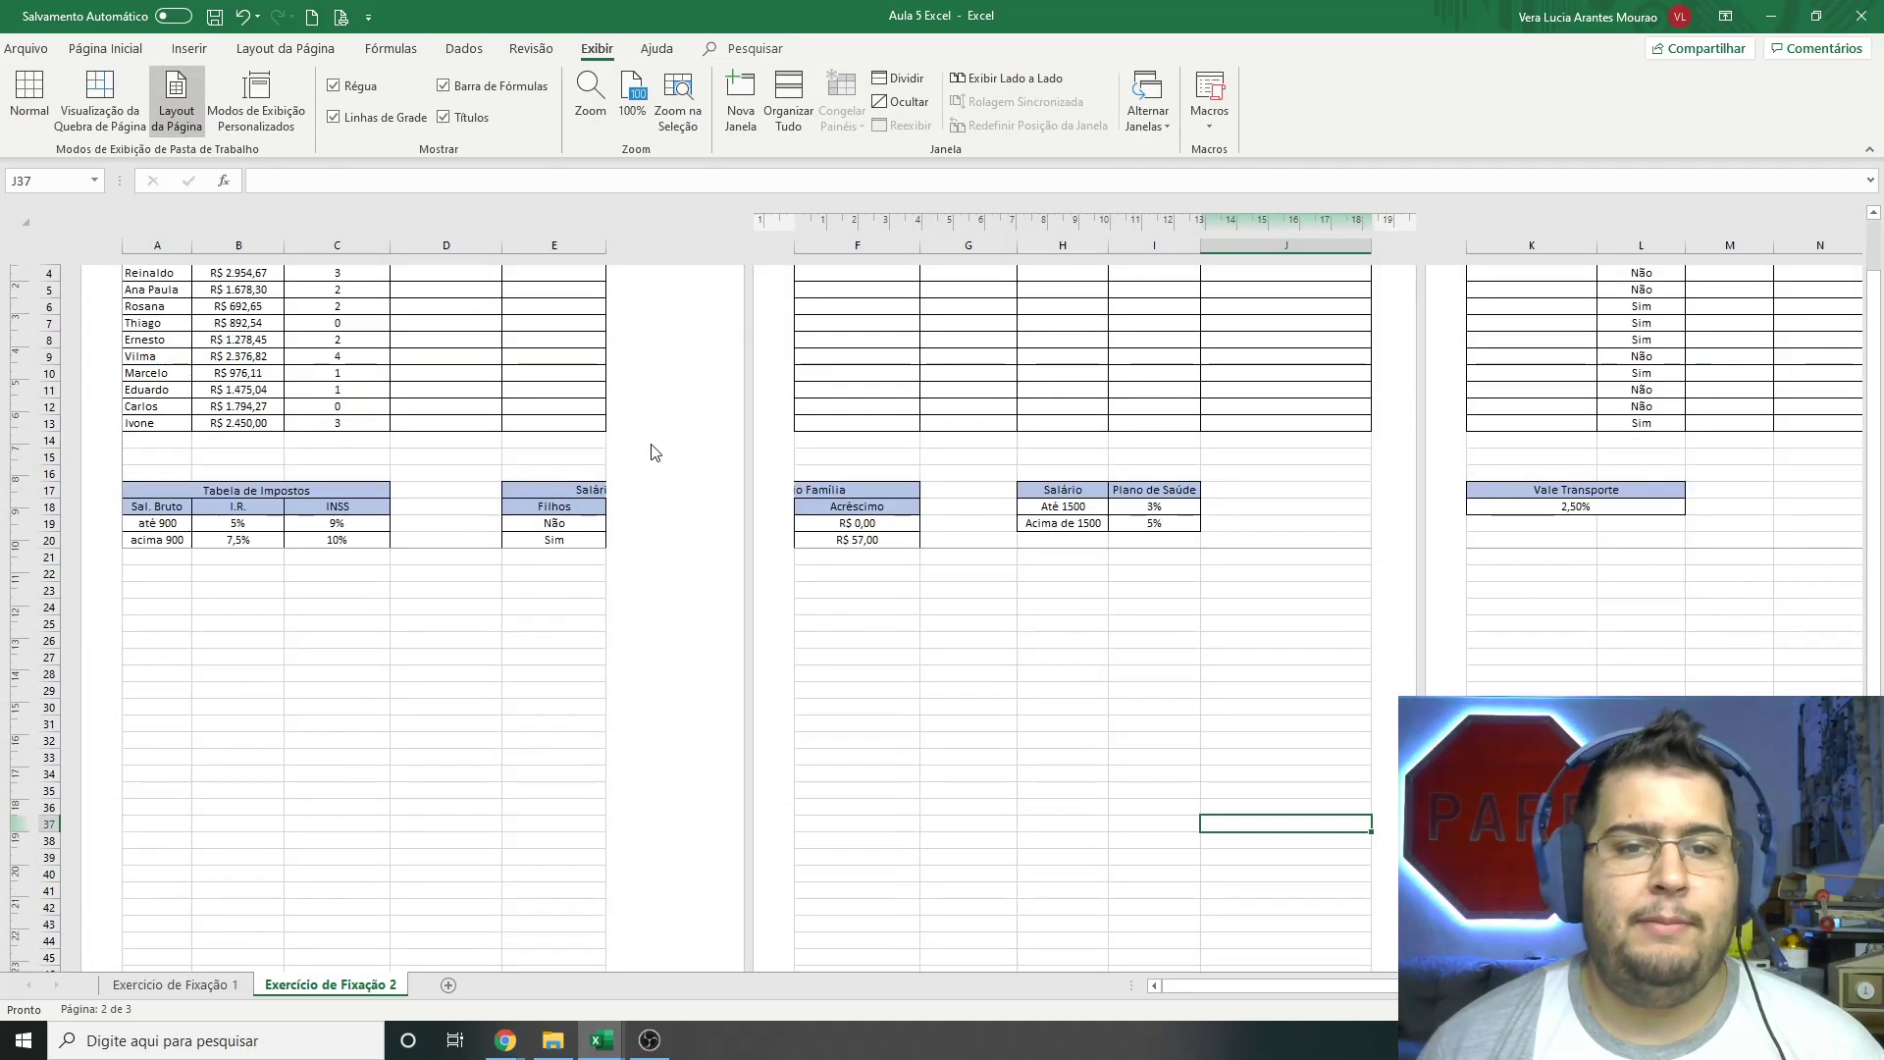
scroll(557, 489, "down", 1)
scroll(555, 495, "down", 2)
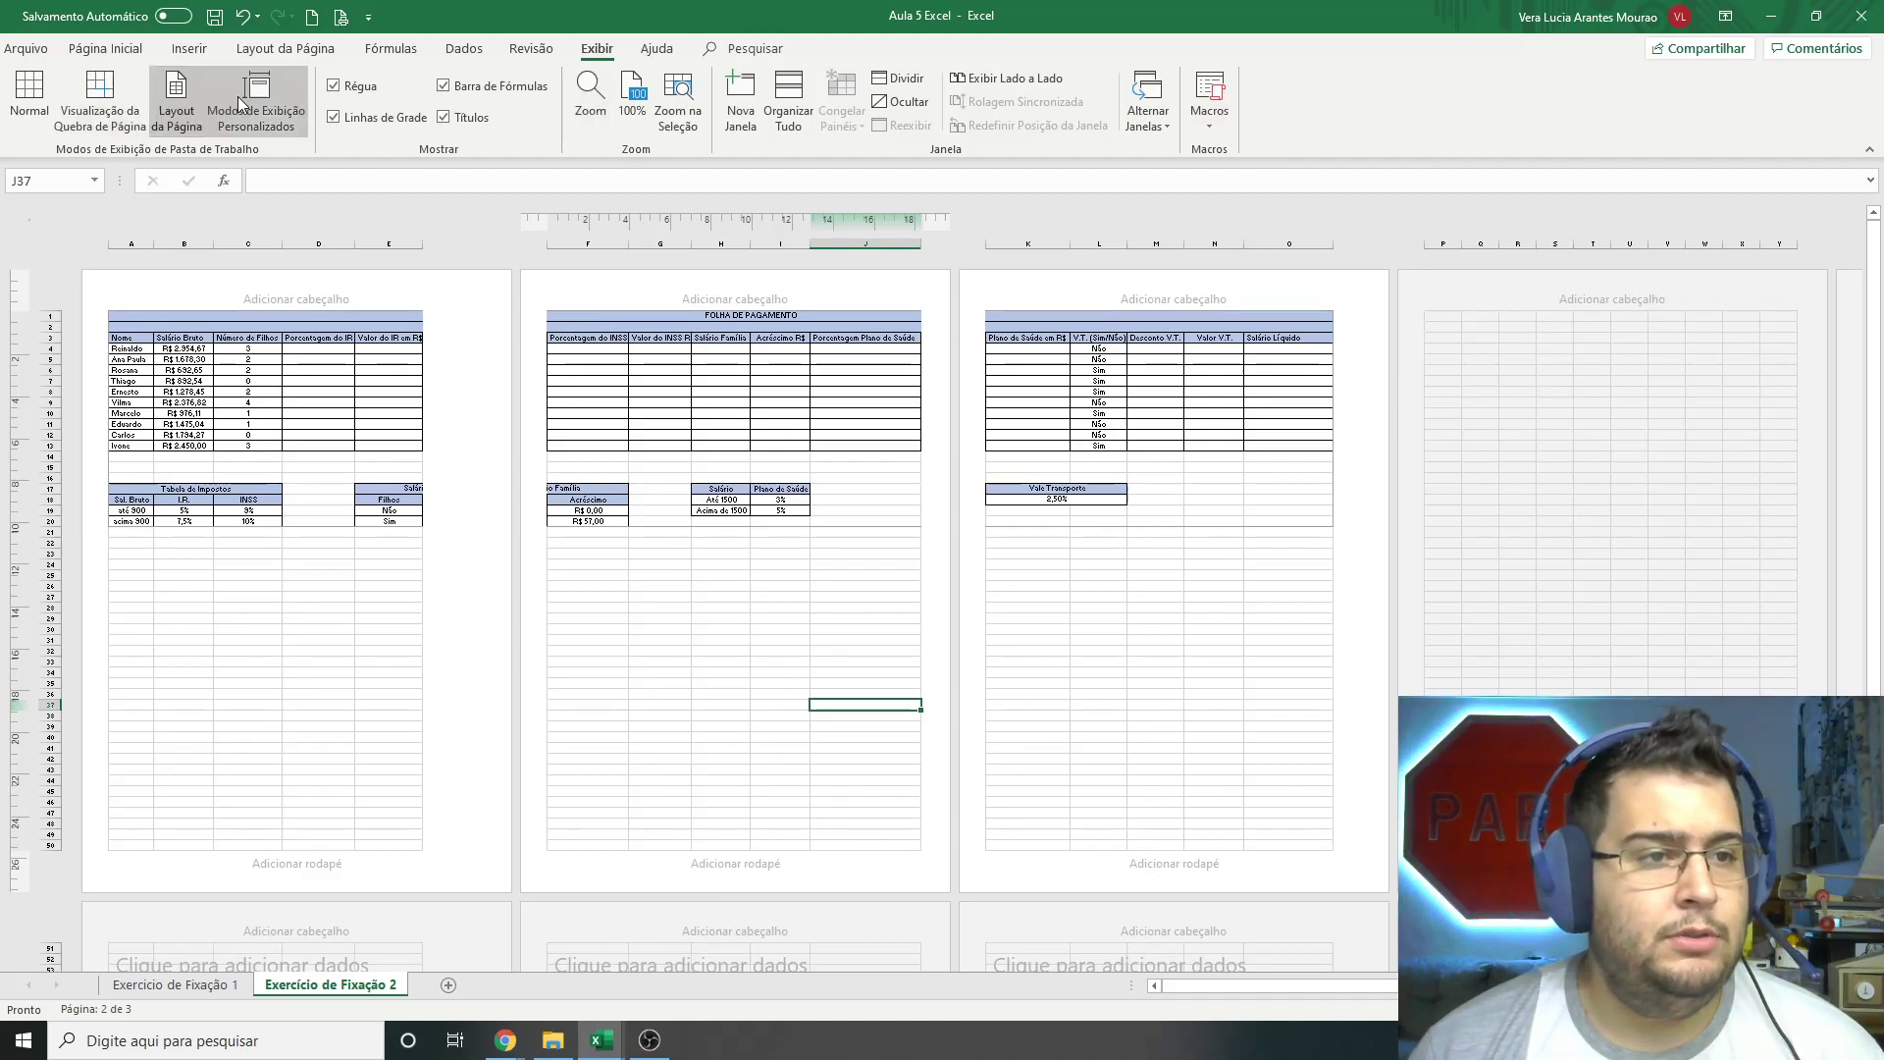
Step: Lower the print scale step by step down to 35%
left_click(285, 48)
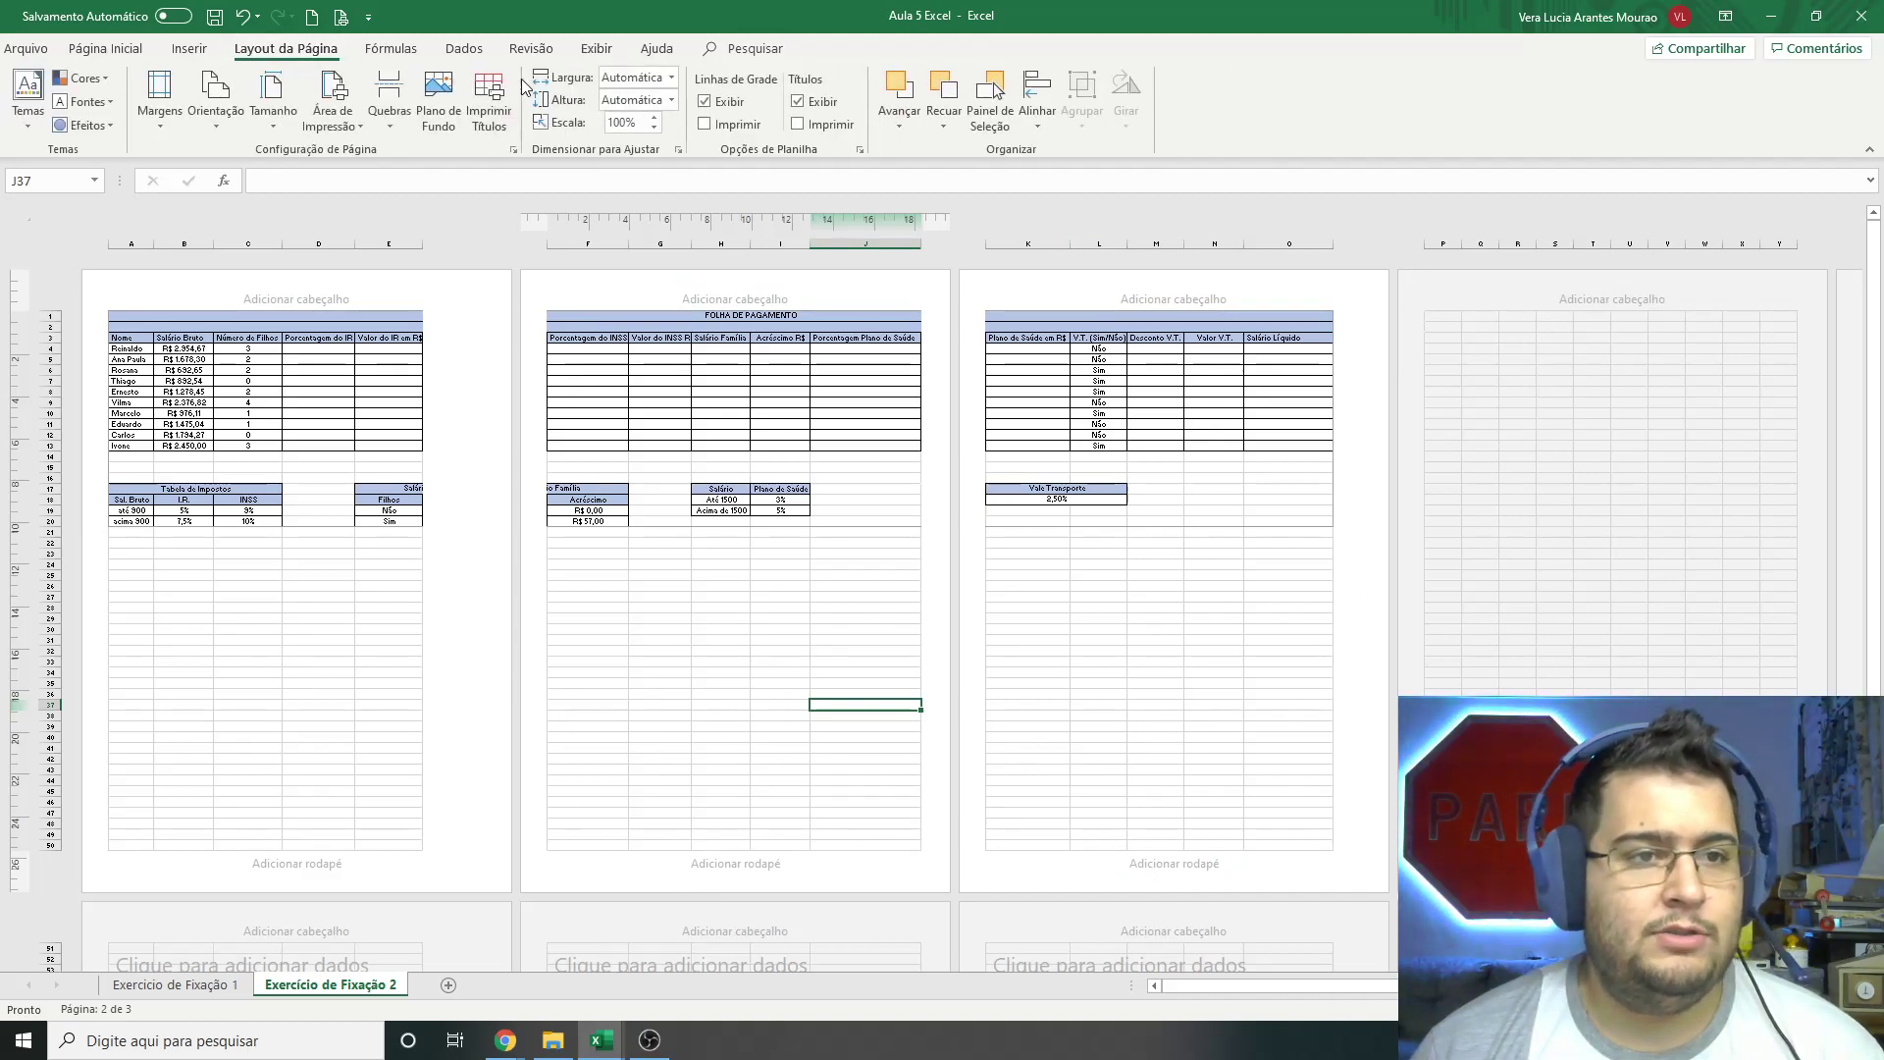
left_click(654, 128)
left_click(654, 127)
left_click(654, 127)
left_click(655, 129)
left_click(654, 129)
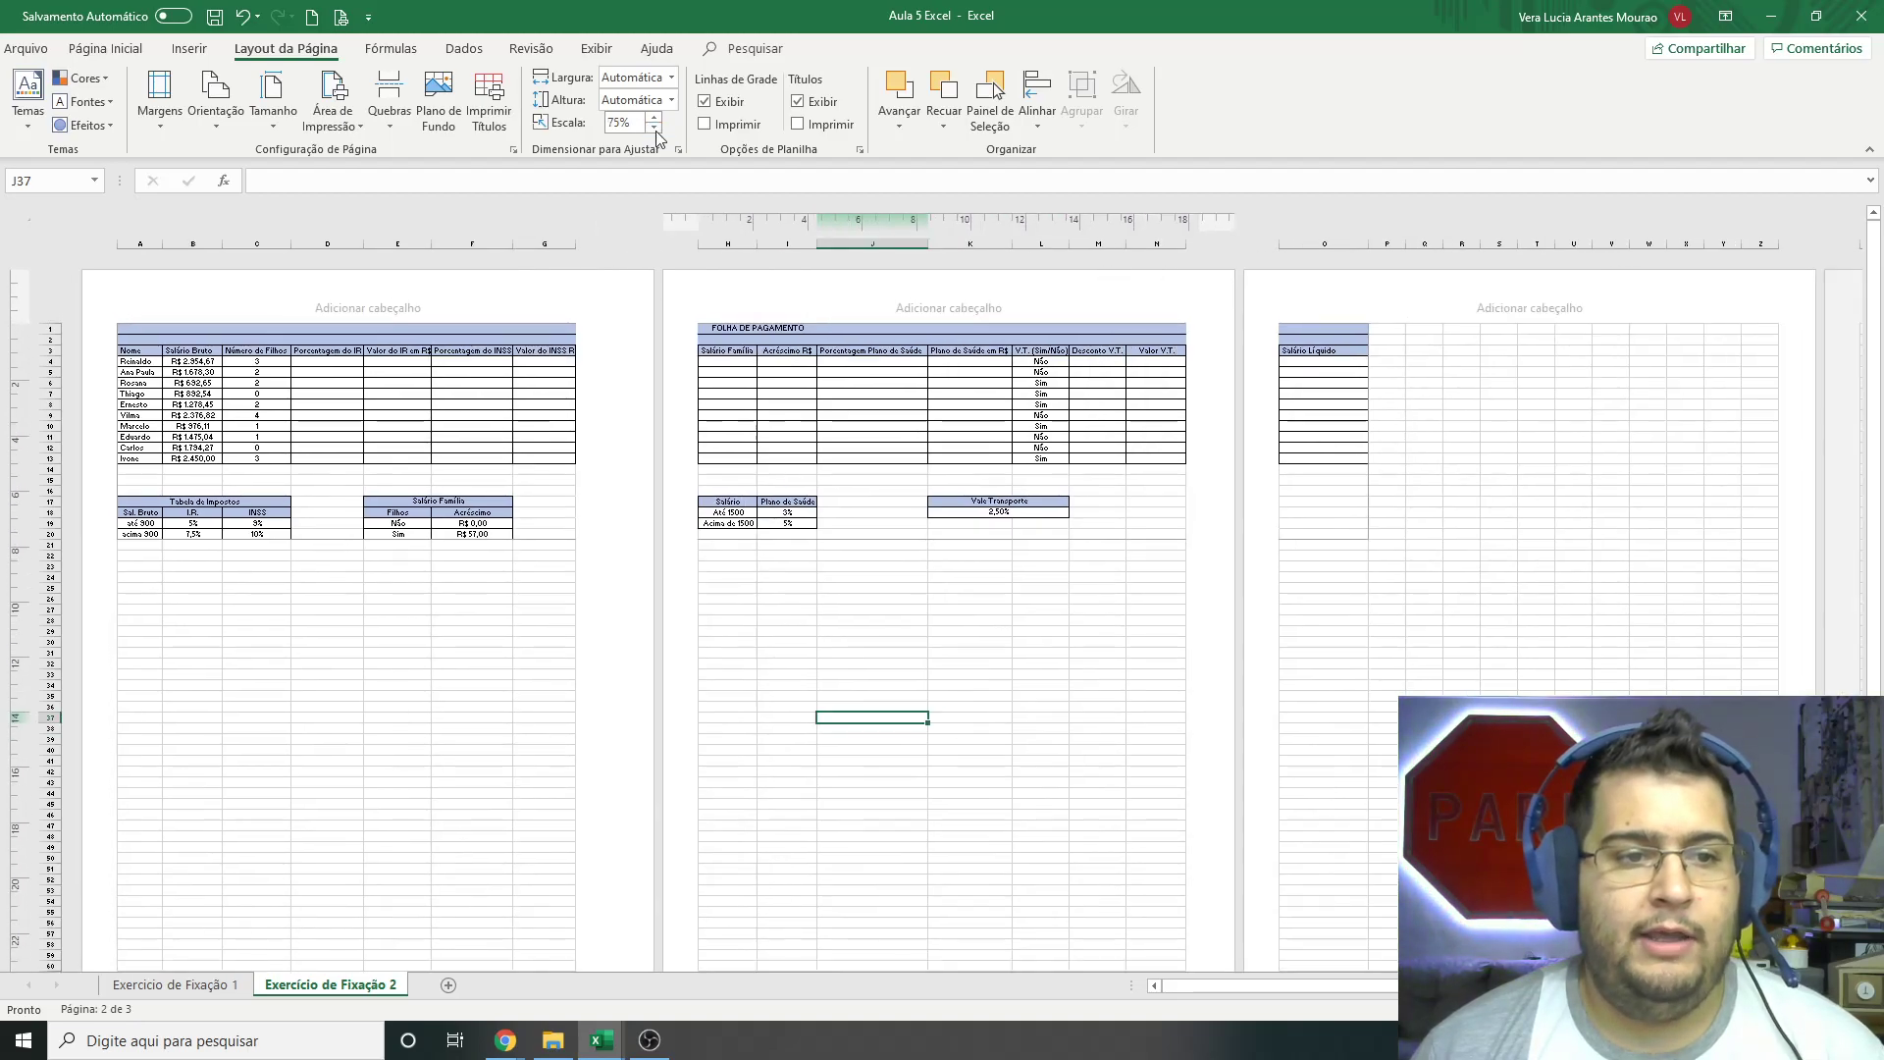
left_click(655, 129)
left_click(655, 128)
left_click(655, 128)
left_click(654, 129)
left_click(655, 129)
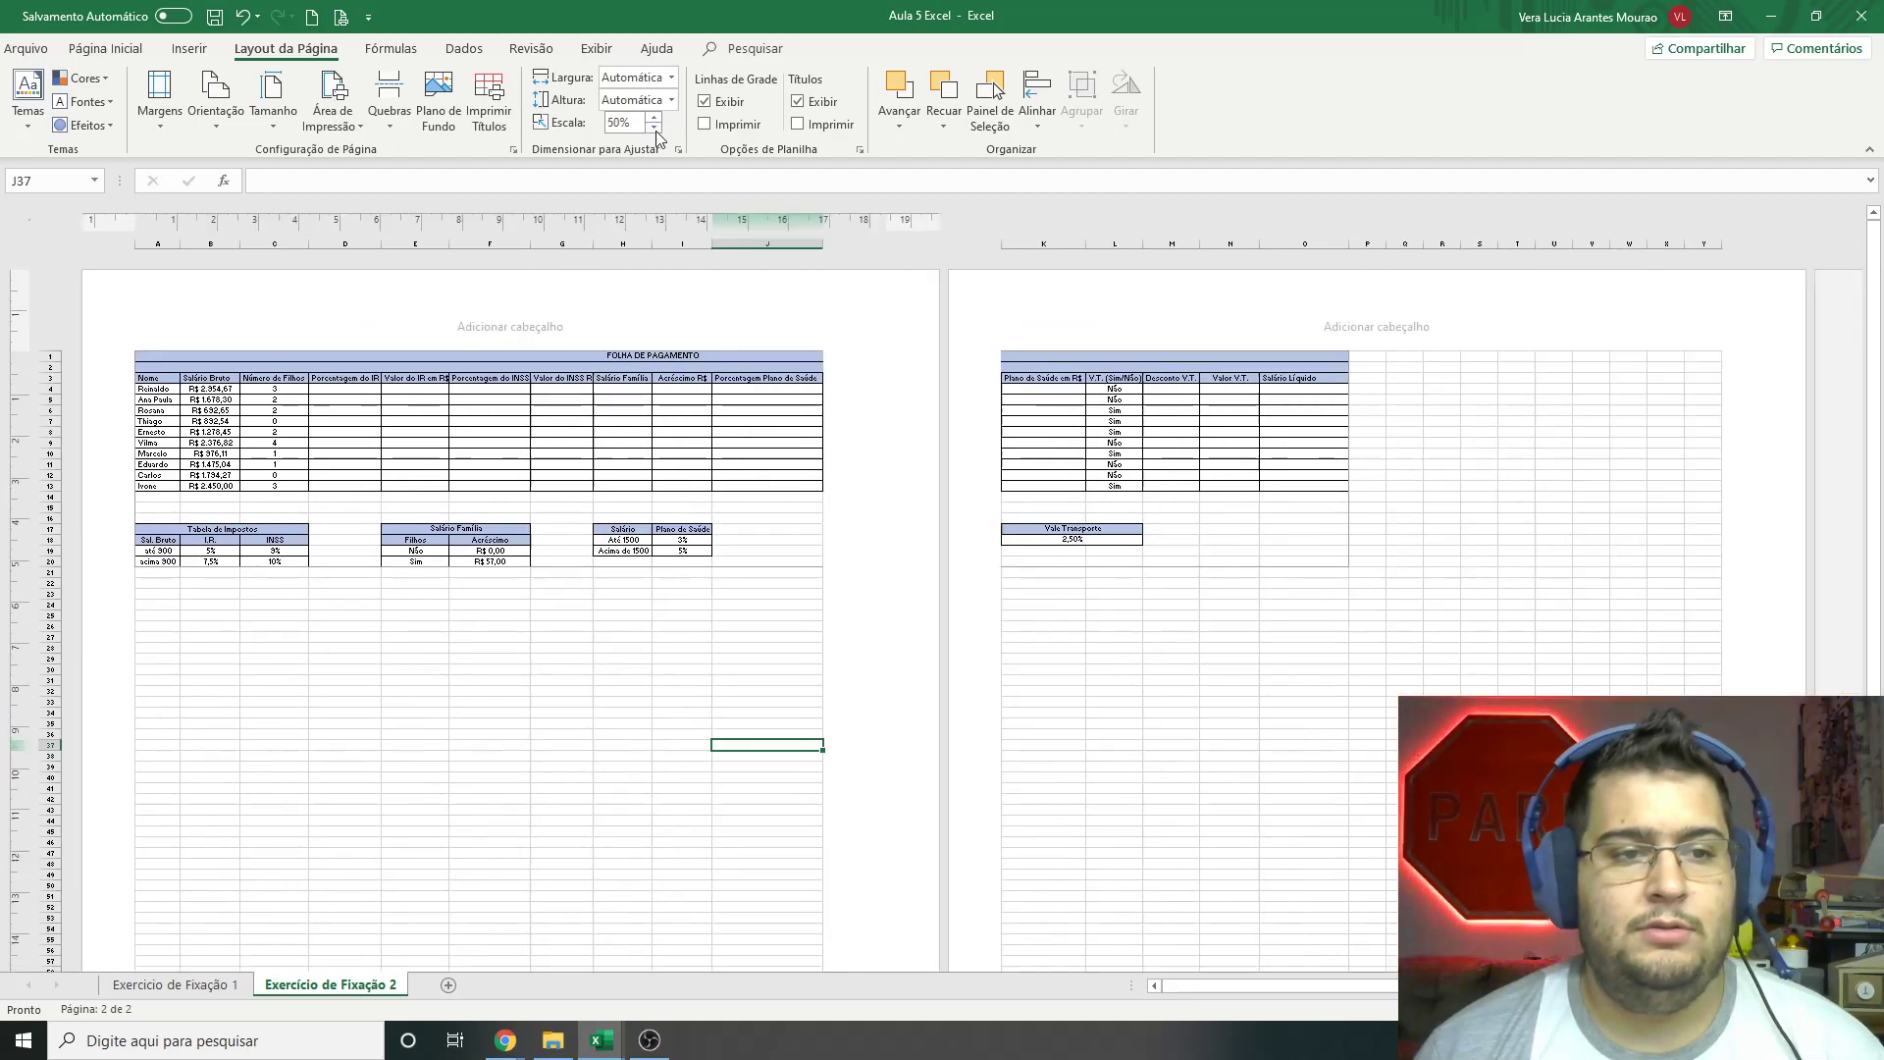
left_click(654, 128)
left_click(655, 129)
left_click(654, 129)
left_click(655, 128)
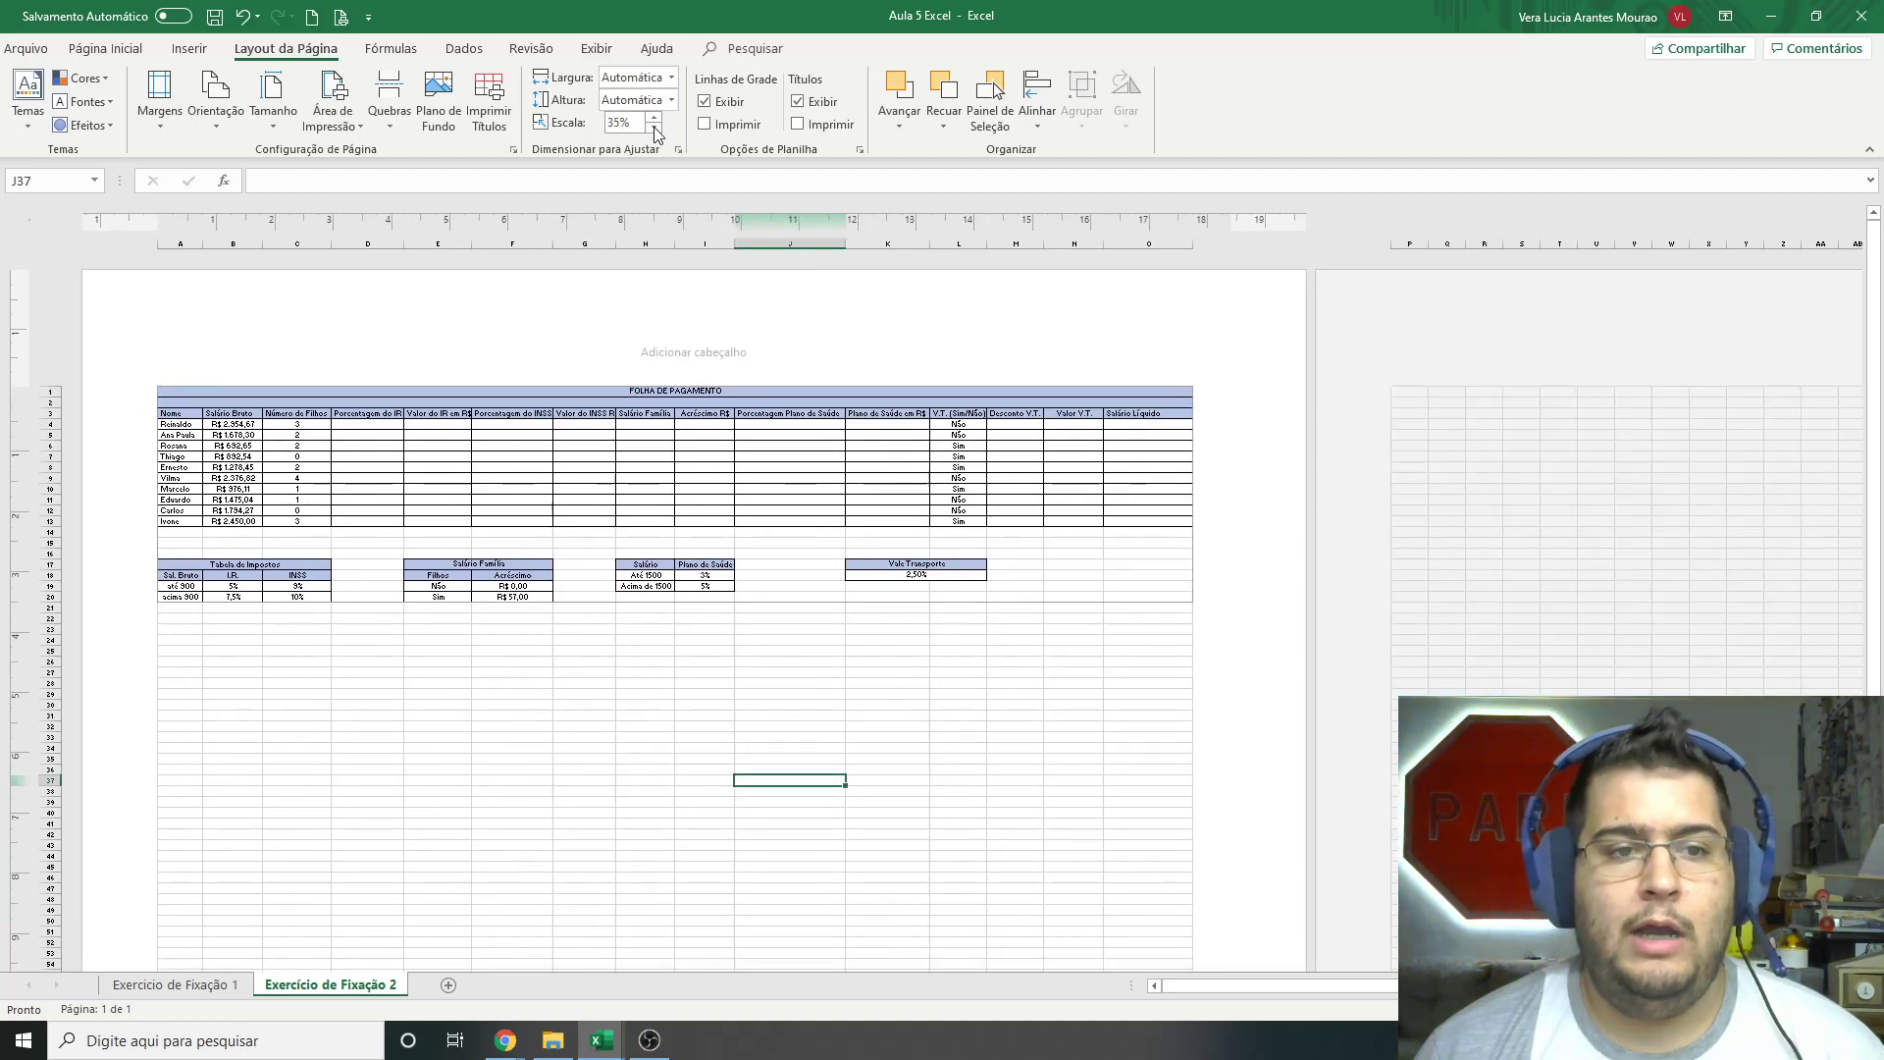
Step: Set orientation to landscape (Paisagem) and raise the print scale to 50%
left_click(216, 108)
left_click(260, 183)
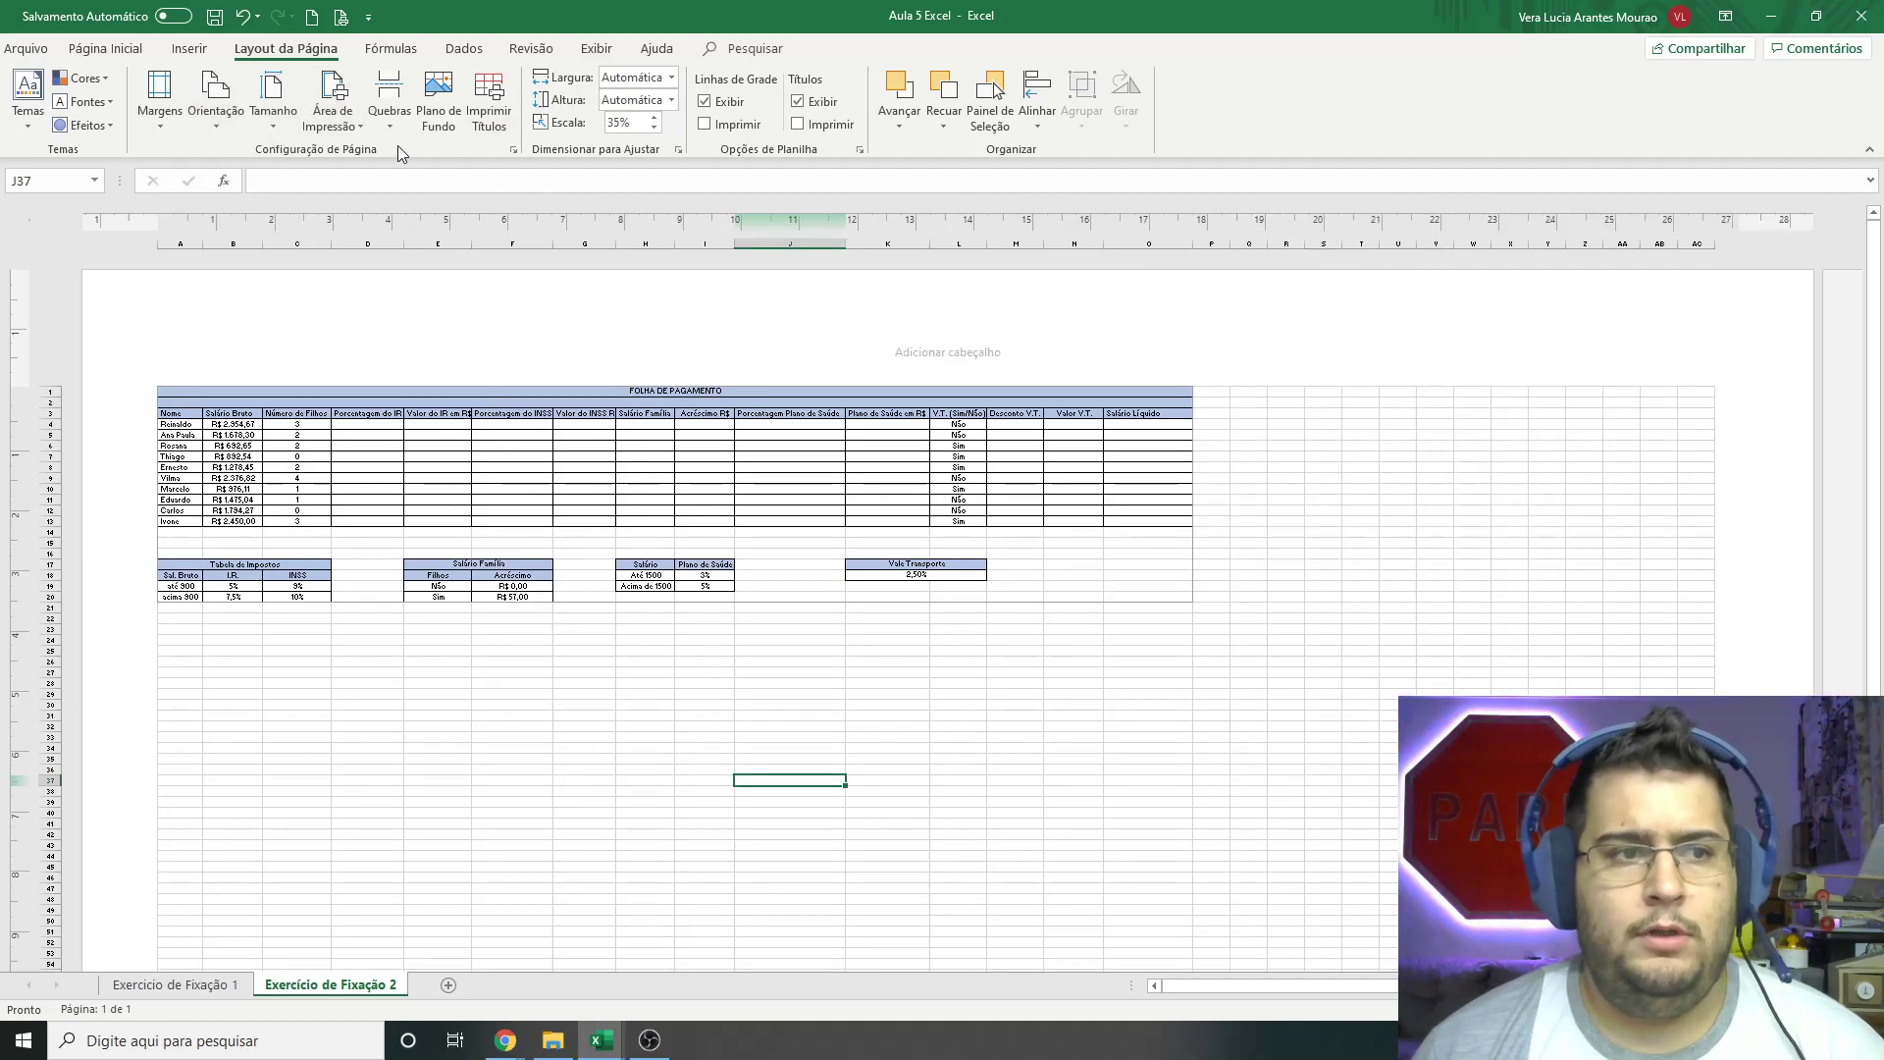
left_click(655, 116)
left_click(655, 116)
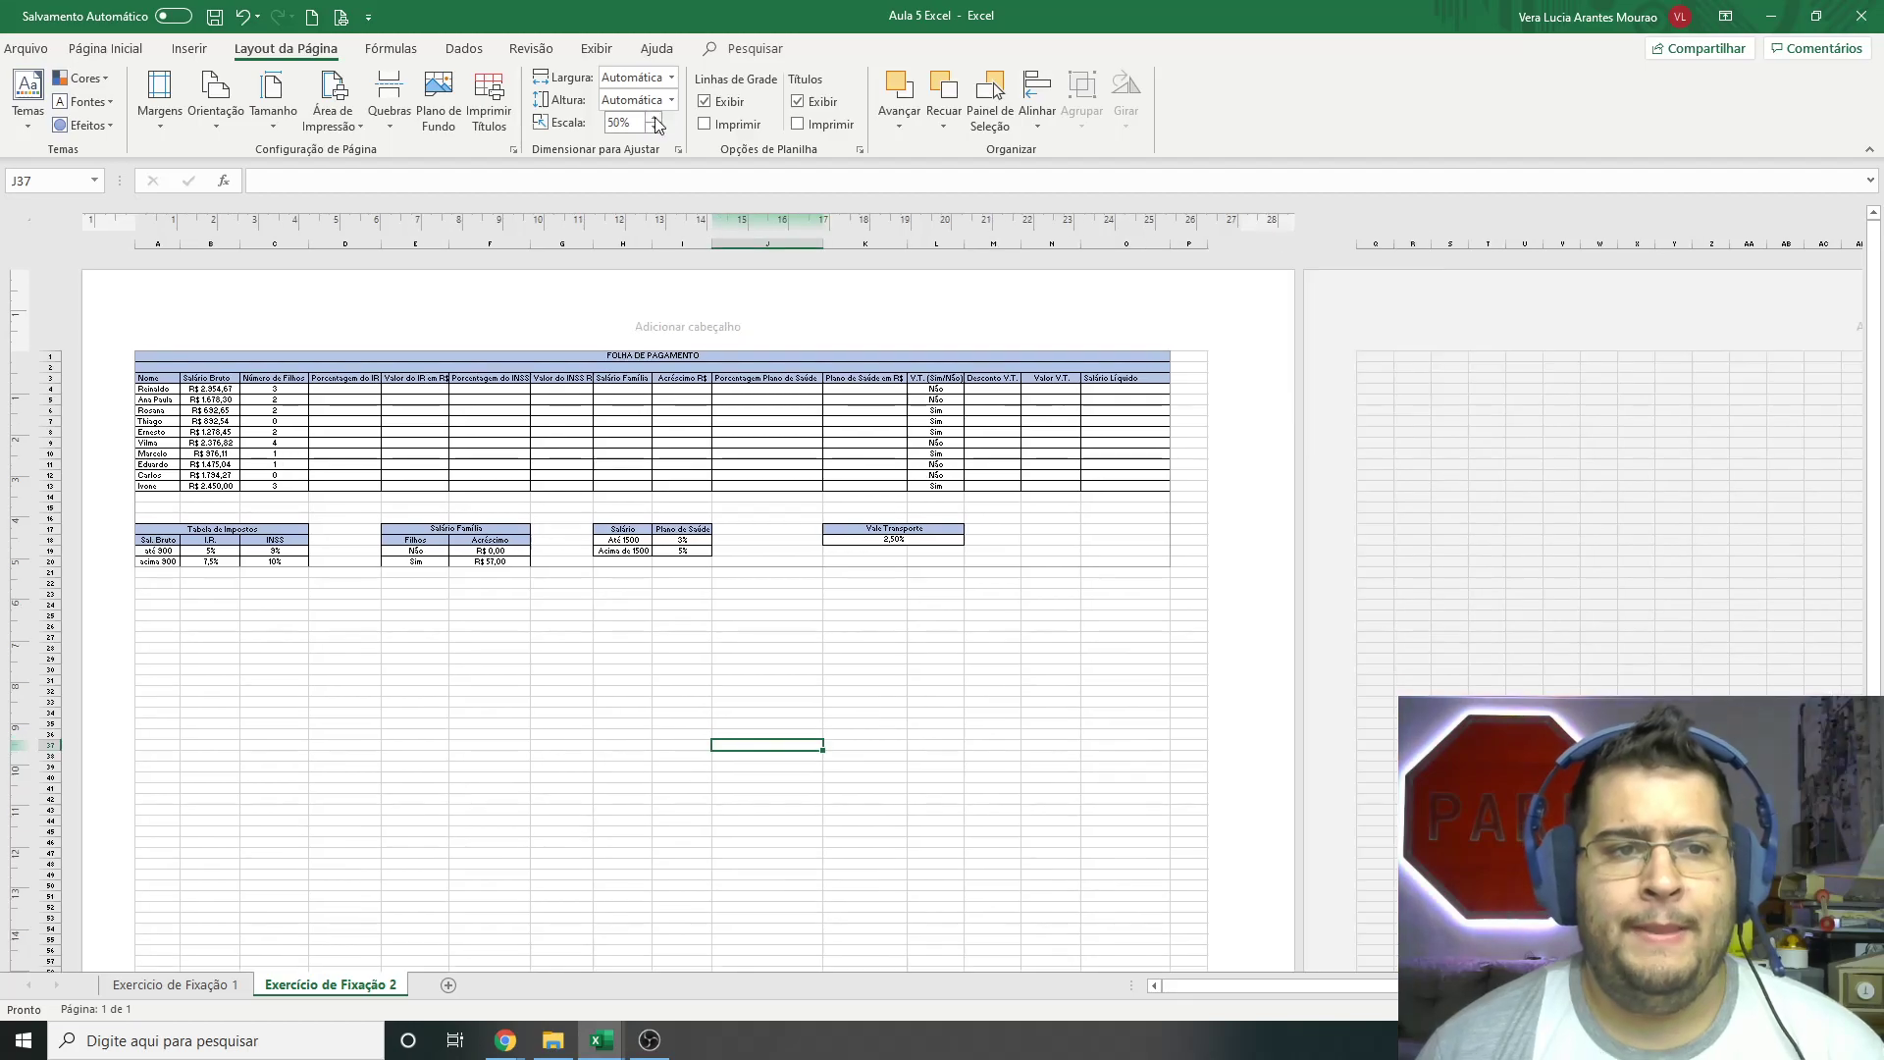
left_click(656, 116)
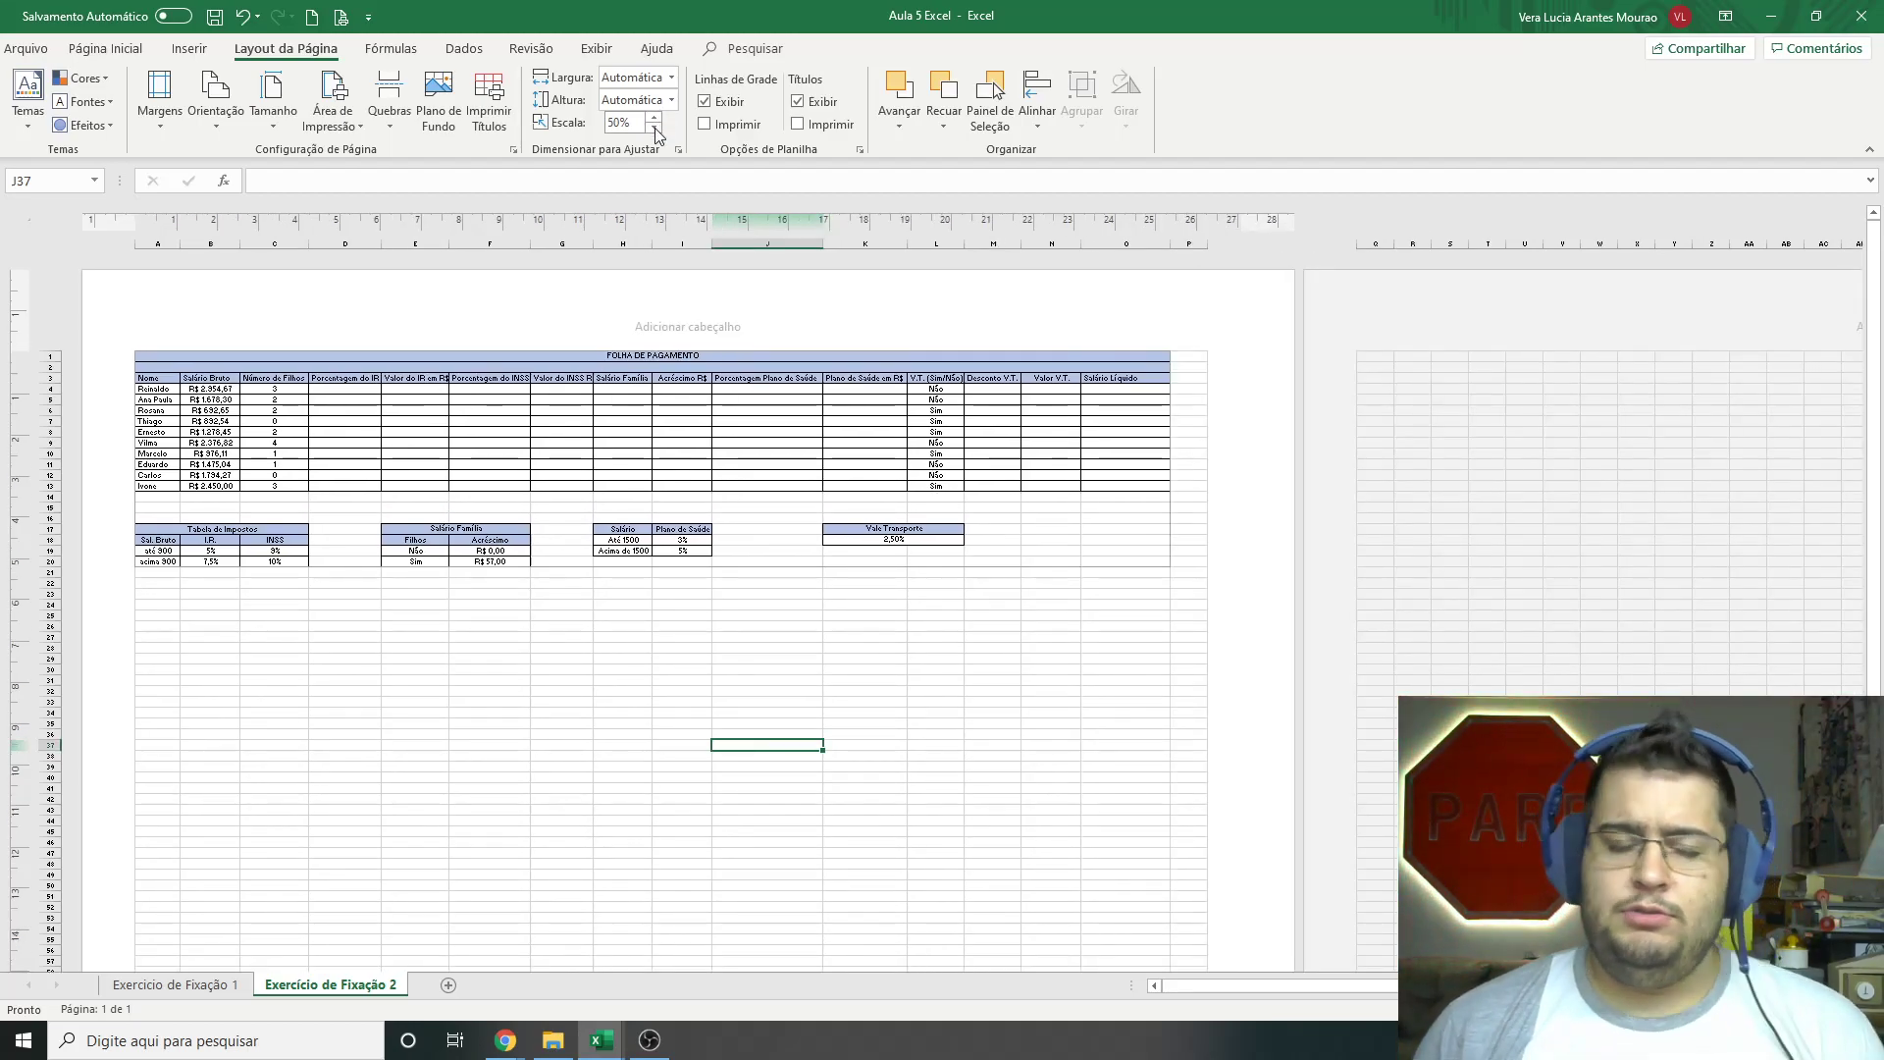